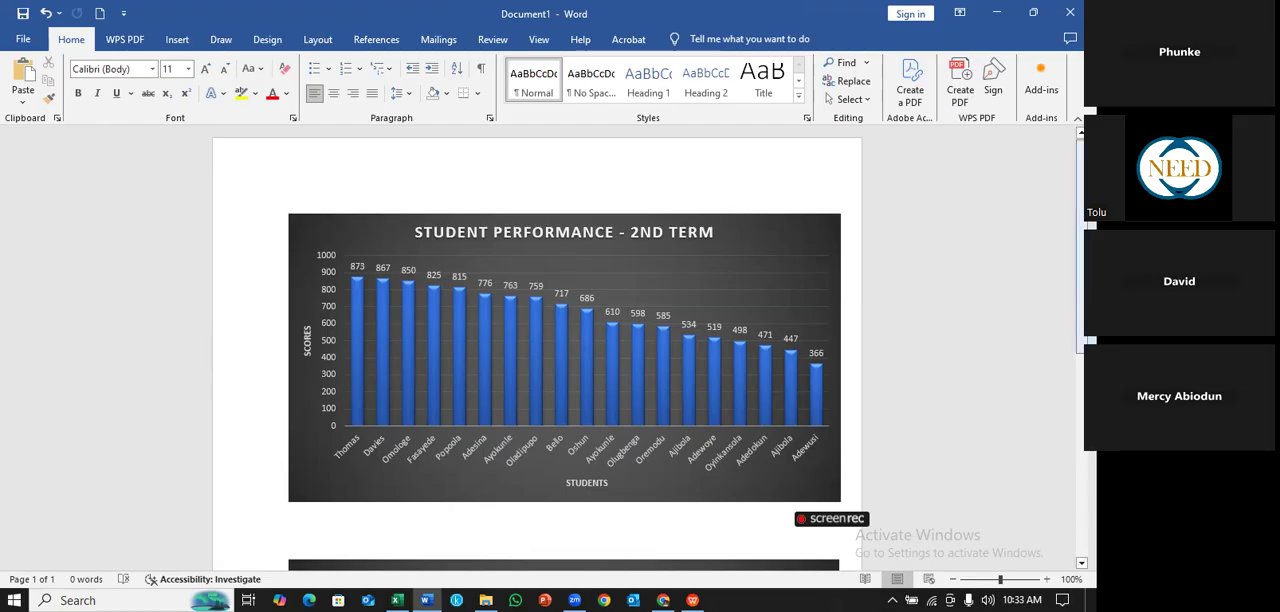
- Examine the two student performance column charts in the document
scroll(564, 348, "down", 5)
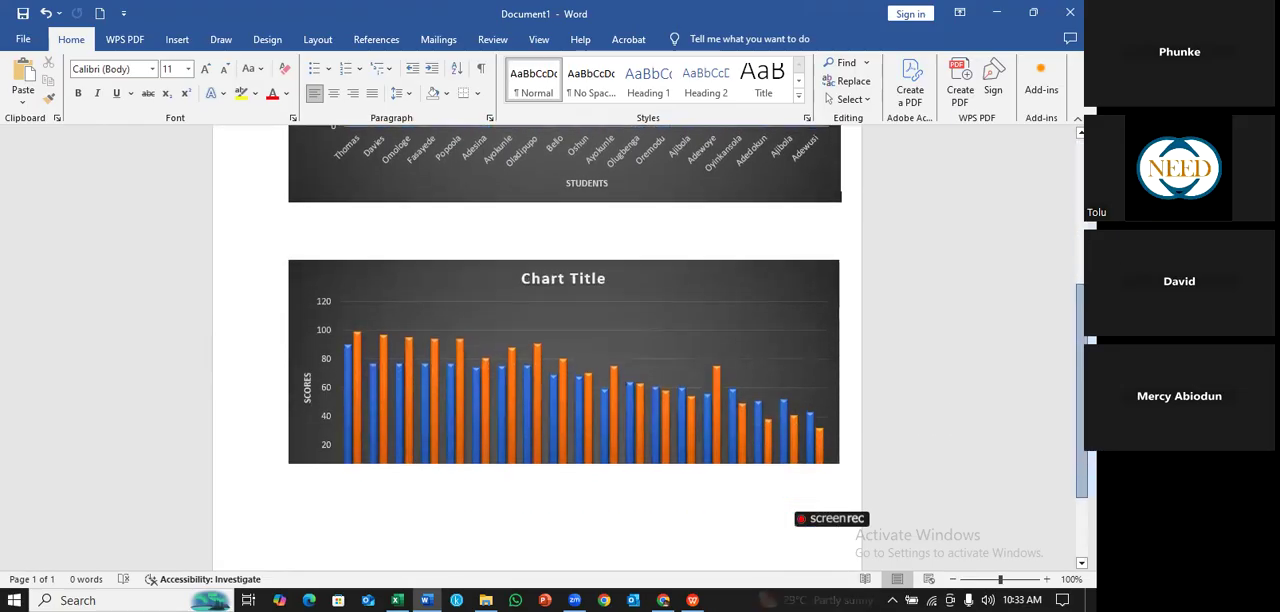
scroll(509, 343, "down", 2)
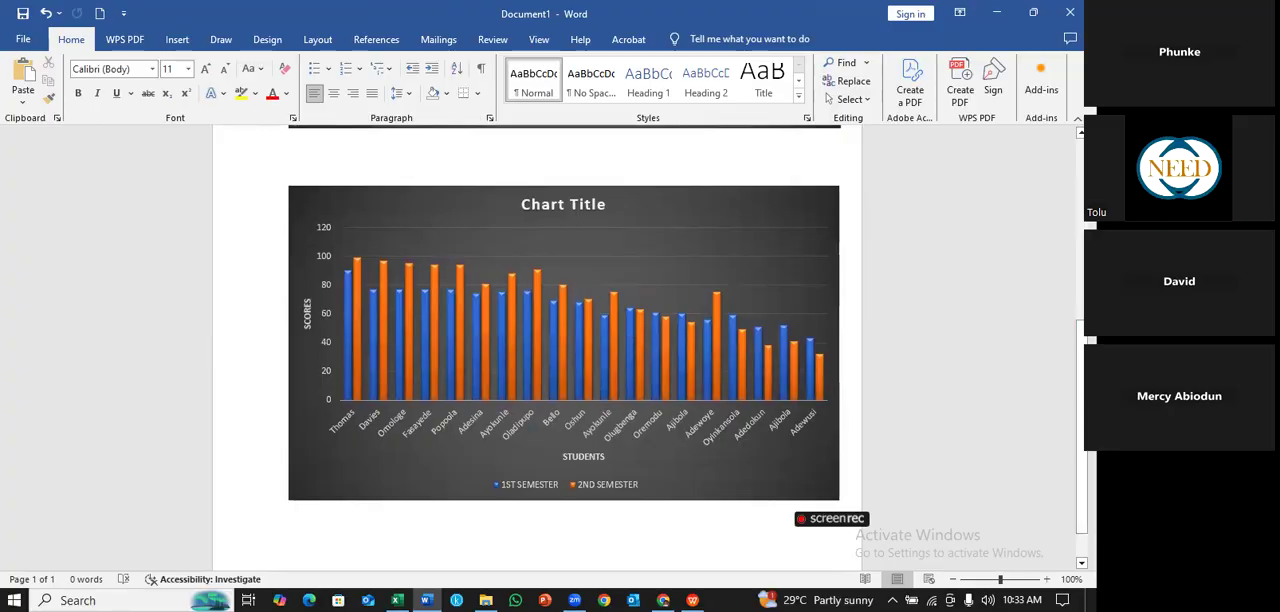
scroll(694, 242, "up", 6)
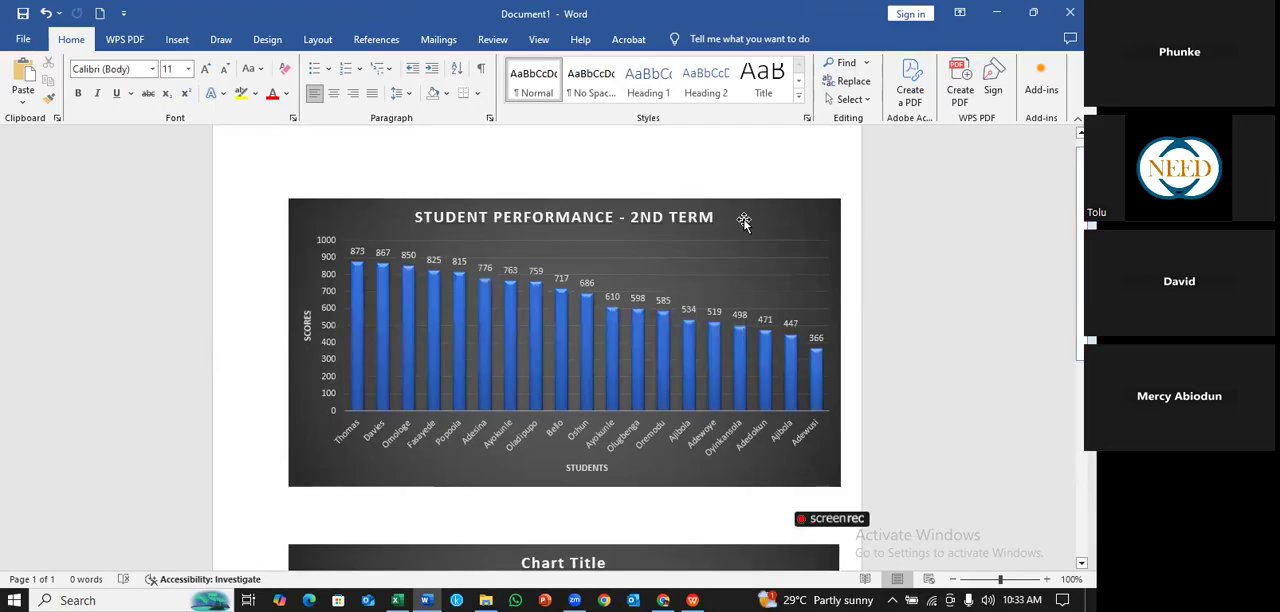
left_click(741, 220)
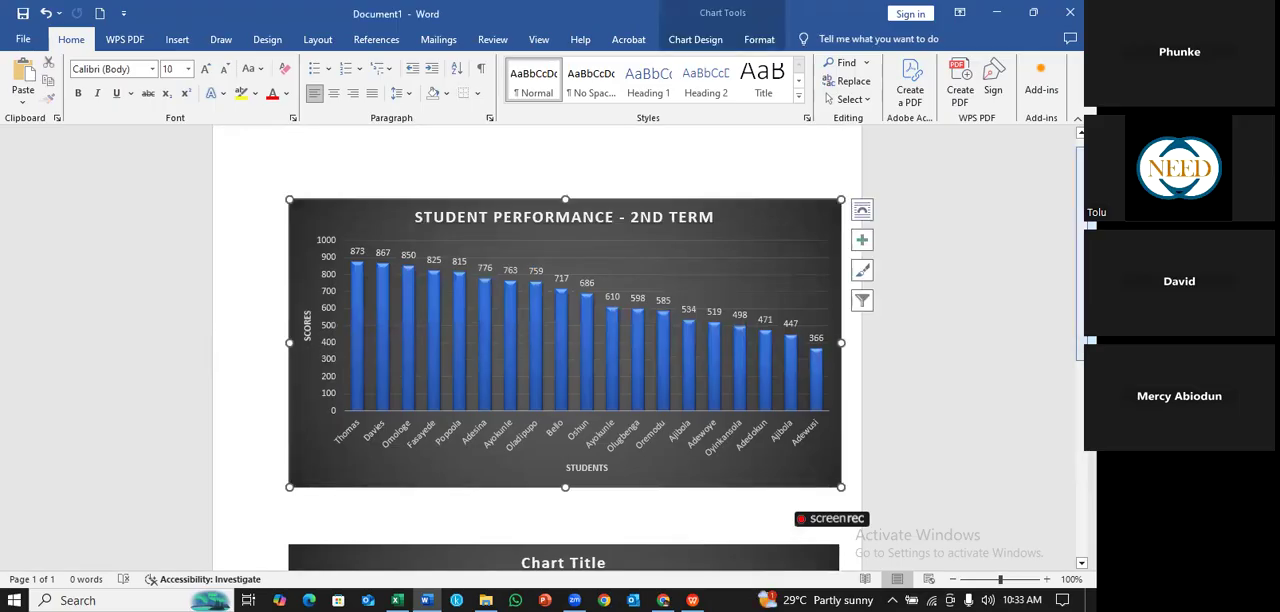
scroll(565, 350, "down", 3)
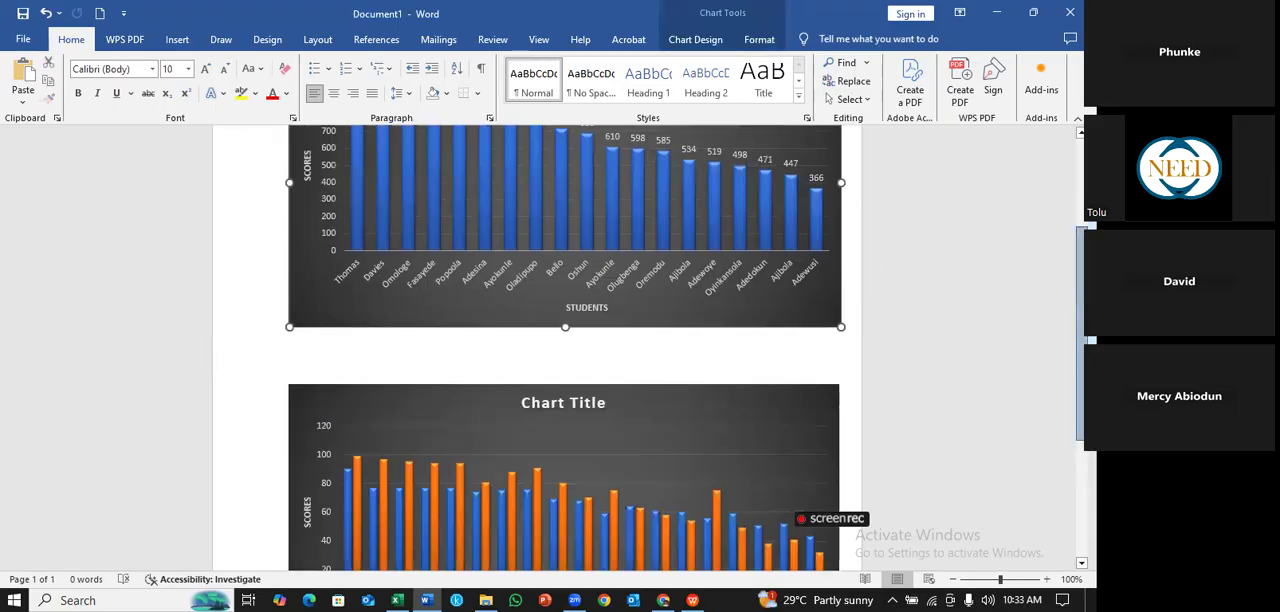
scroll(565, 350, "down", 3)
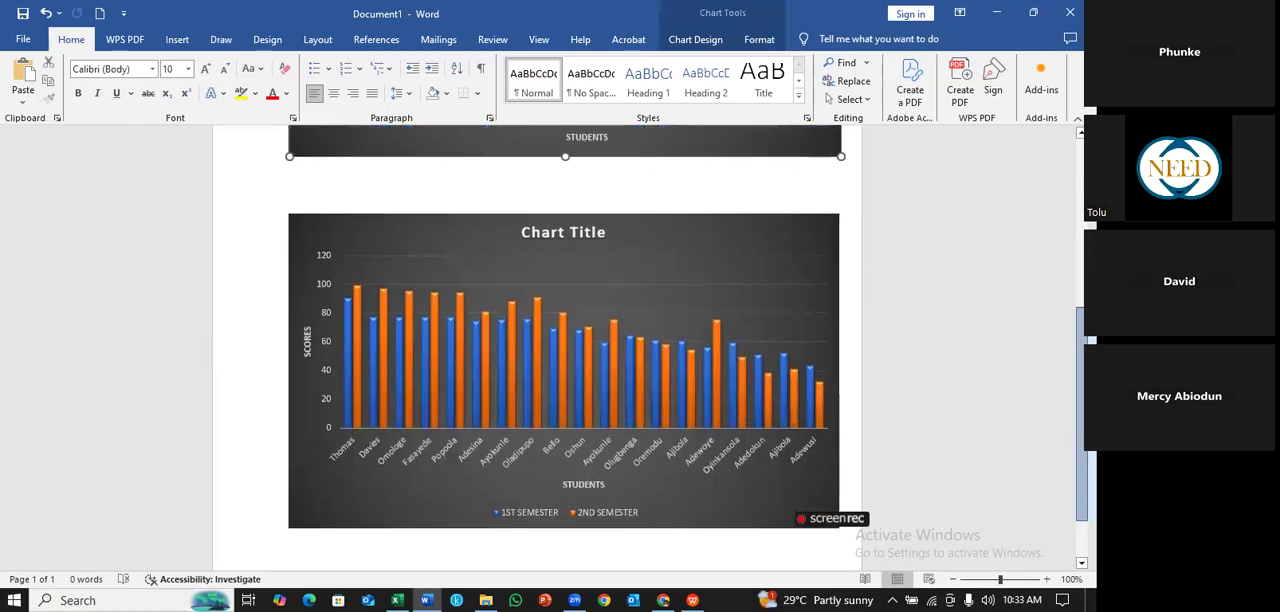
scroll(657, 227, "down", 2)
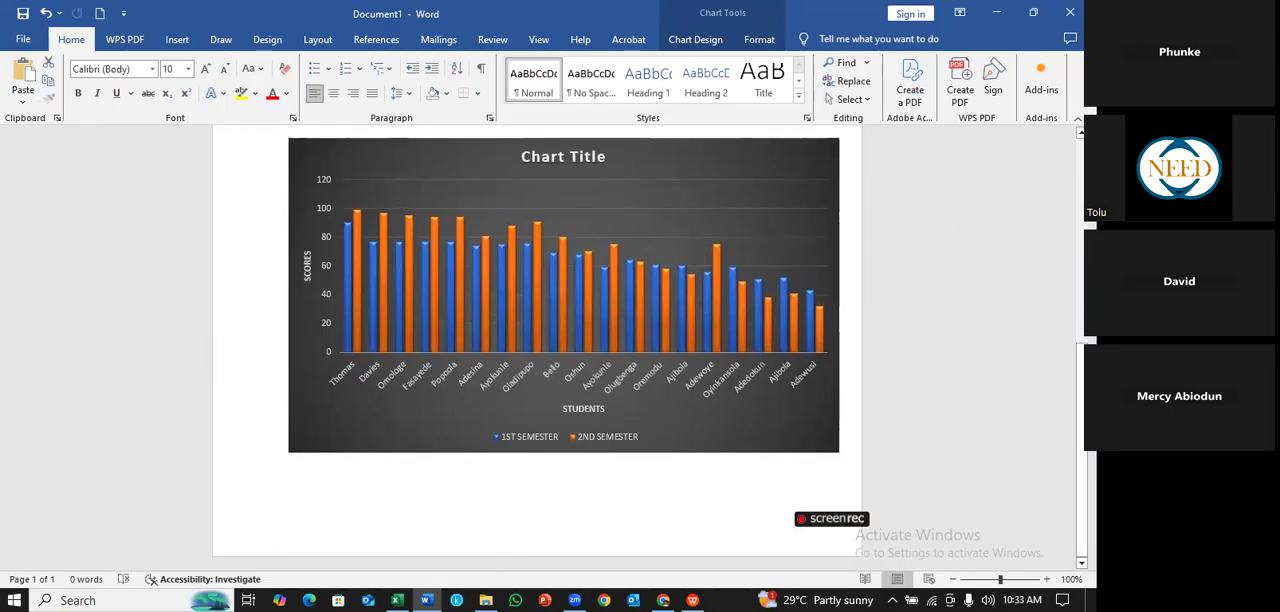
key("ctrl+v")
scroll(805, 165, "down", 1)
scroll(289, 183, "up", 3)
scroll(687, 242, "down", 1)
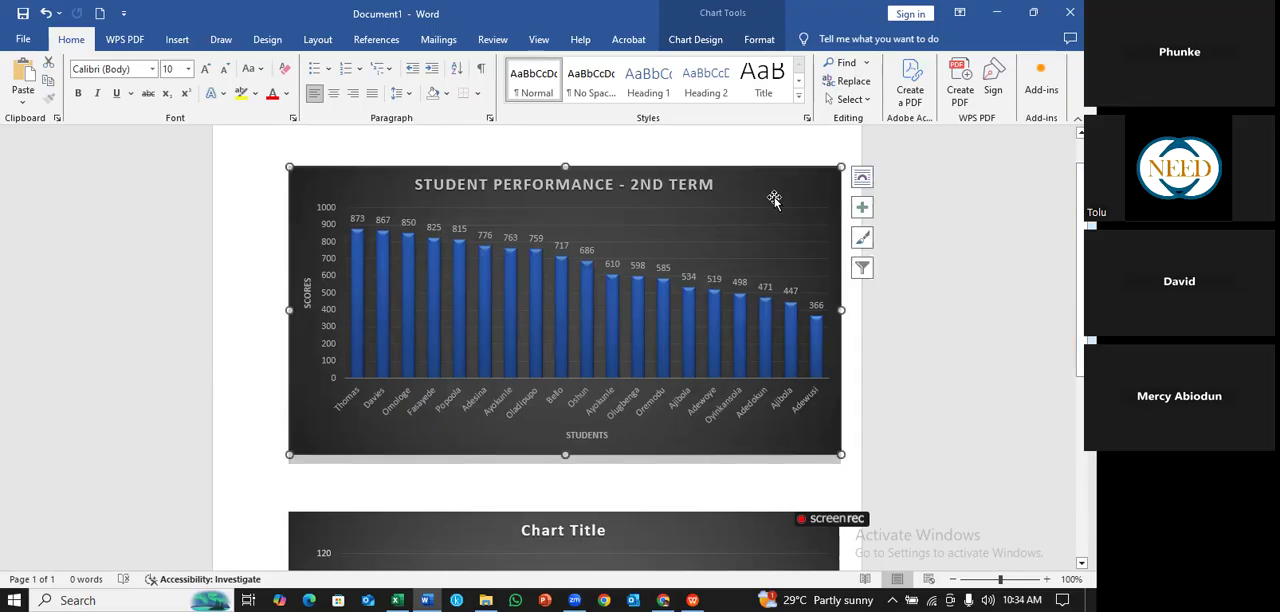
- Switch to the Excel workbook Short data (with complete template) and open the DATA TREND sheet
left_click(427, 594)
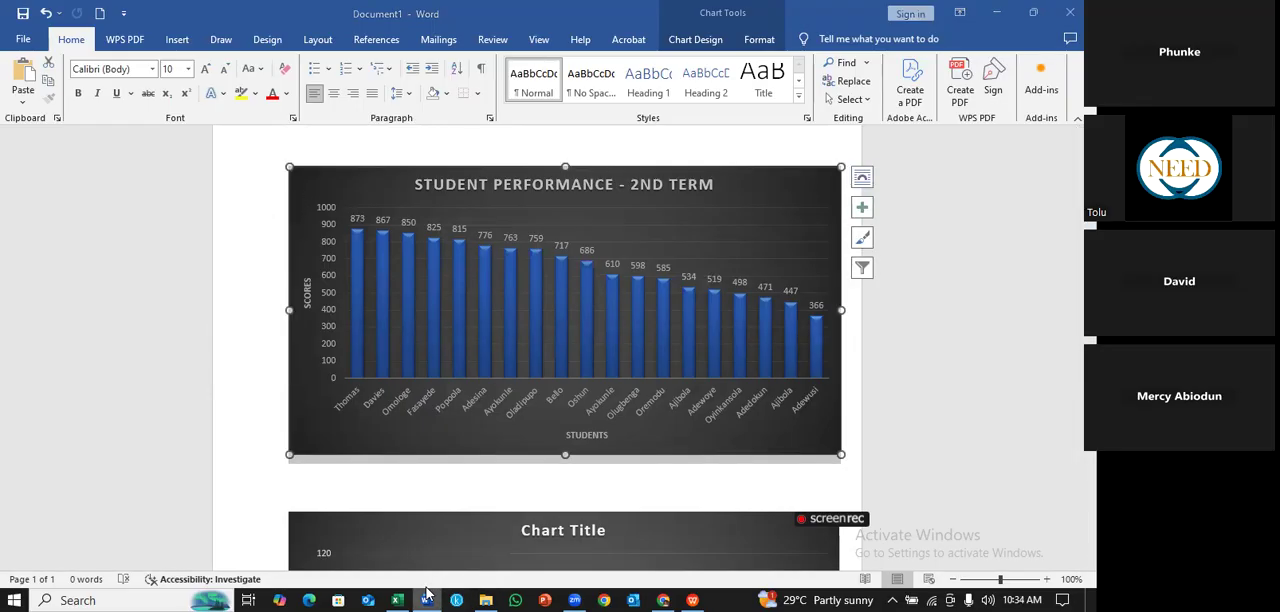
left_click(427, 594)
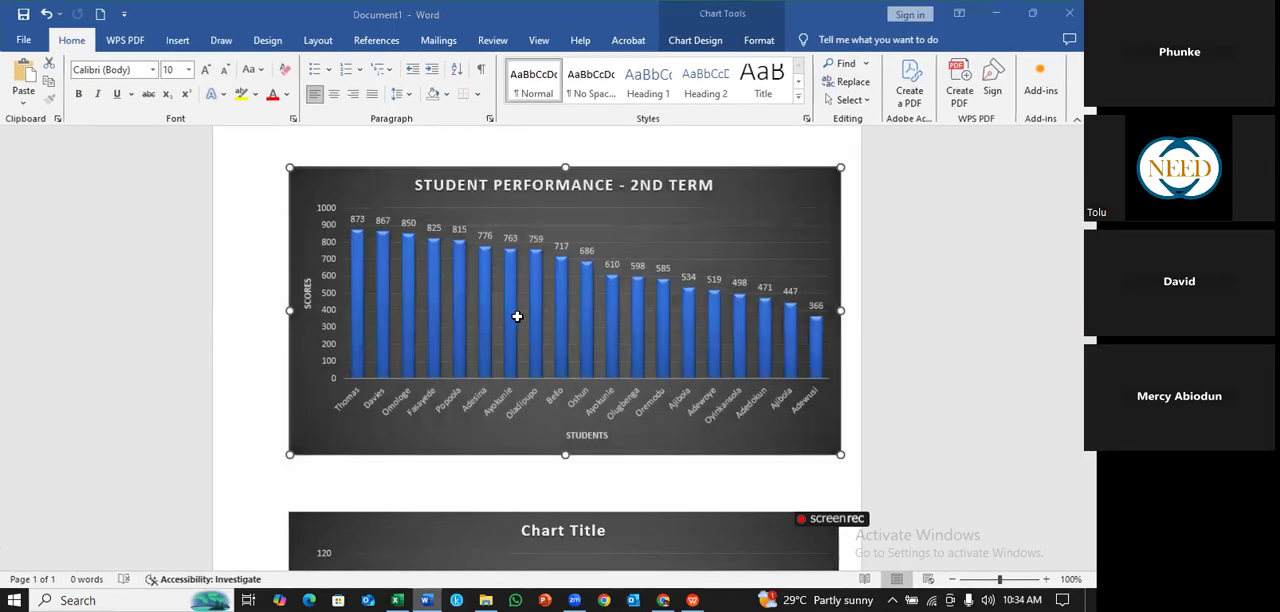
key("alt+Tab")
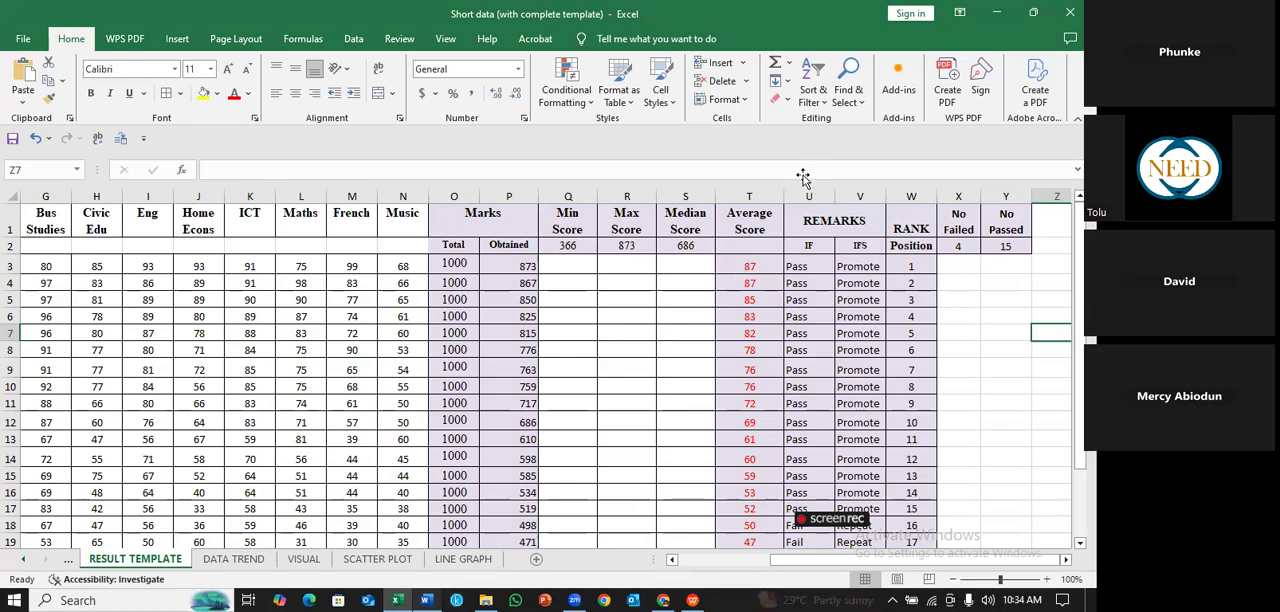
key("alt+Tab")
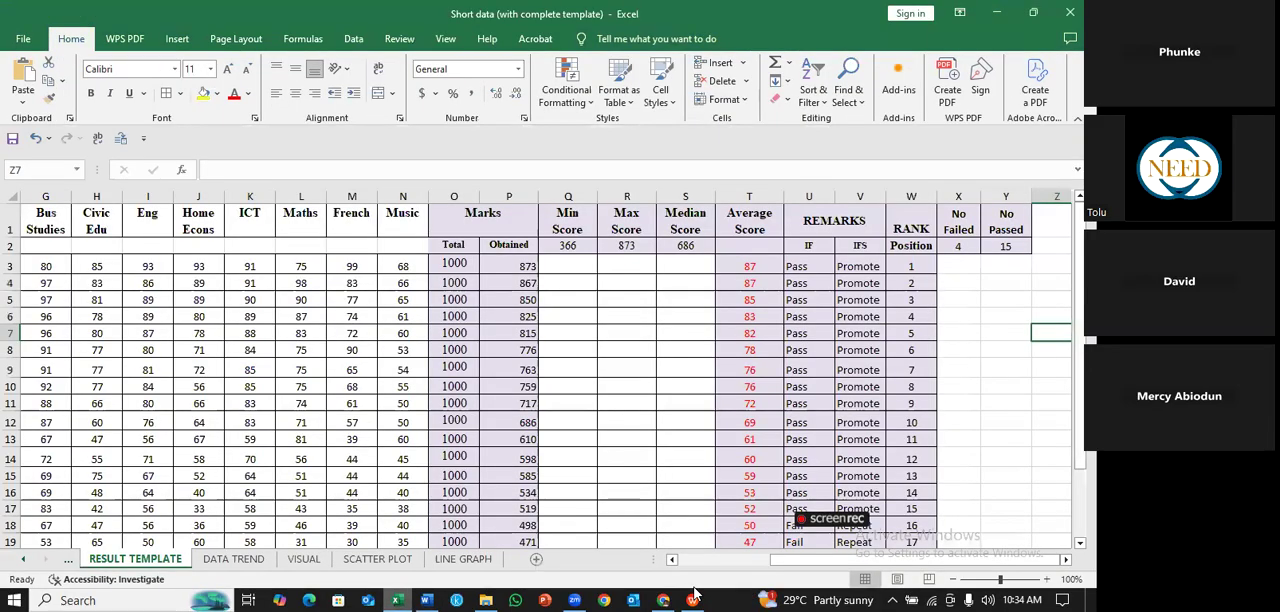
mouse_move(692, 600)
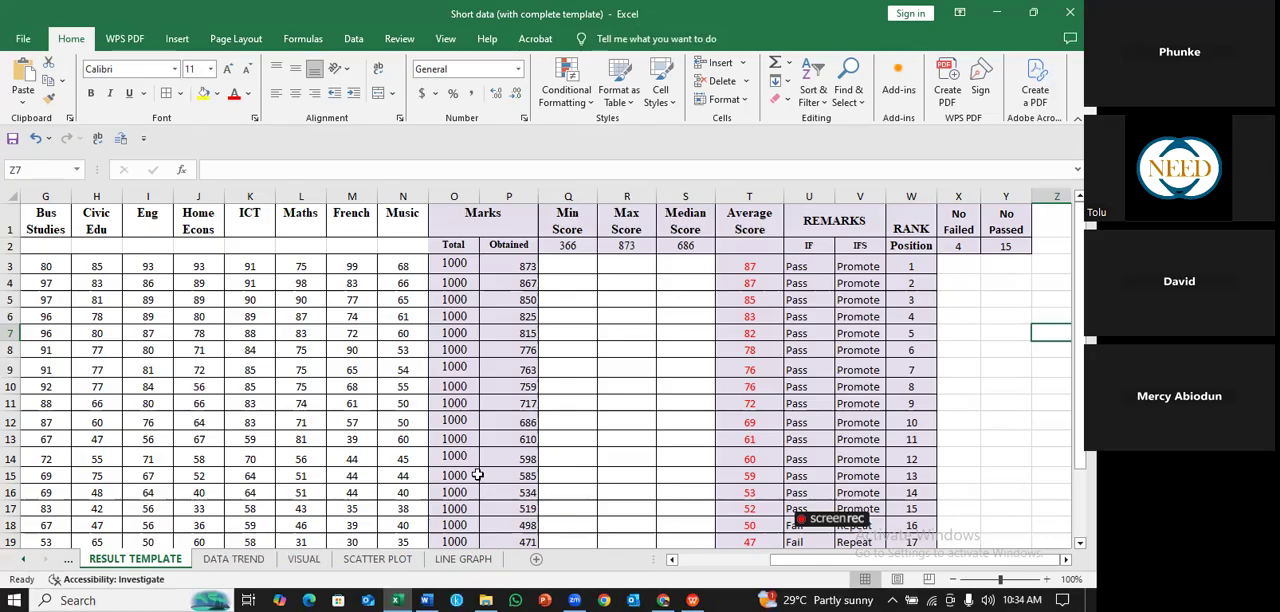
left_click(231, 562)
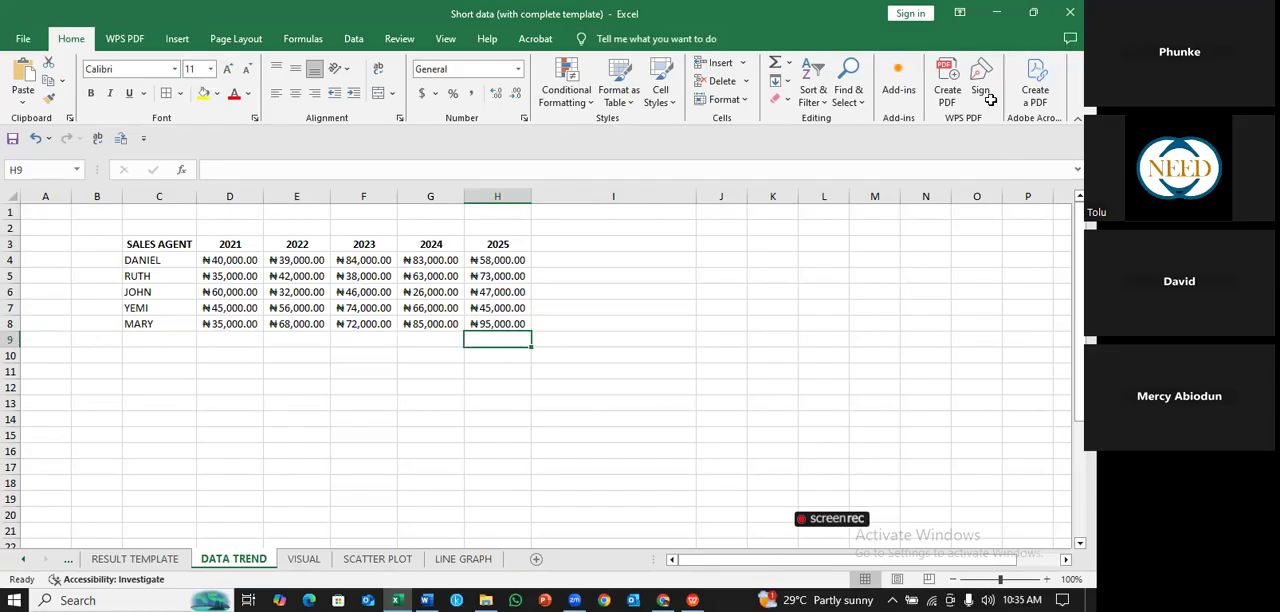
- Change the sales table's first column heading in C3 to SALES AGENTS
left_click(618, 352)
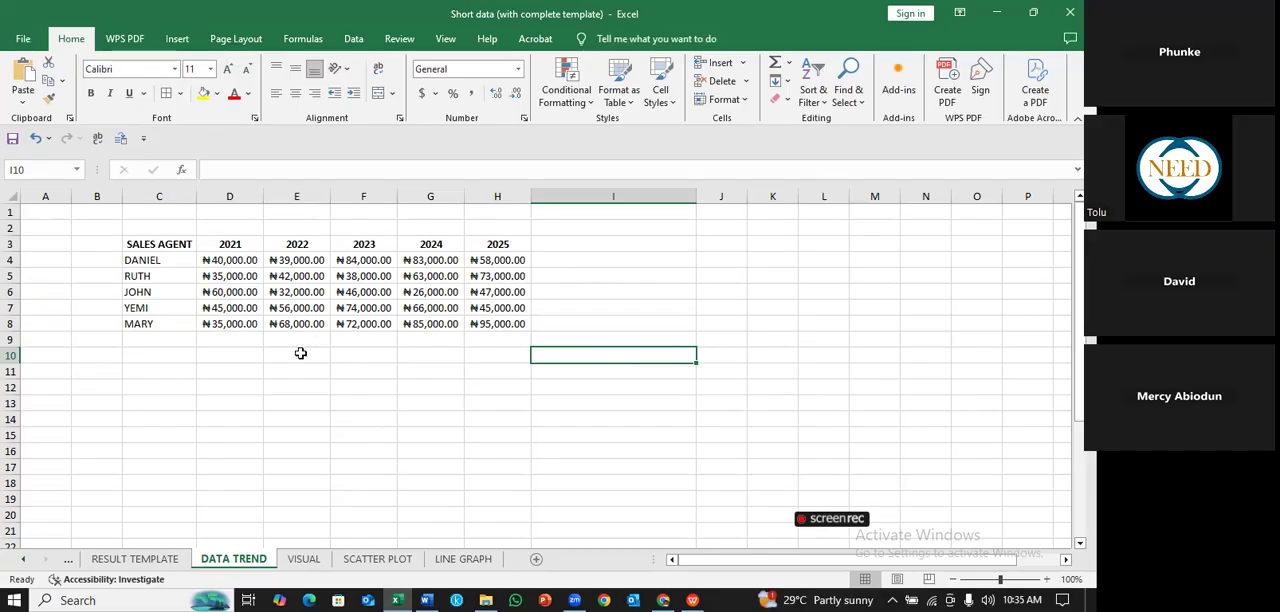
double_click(190, 245)
type("S")
left_click(386, 370)
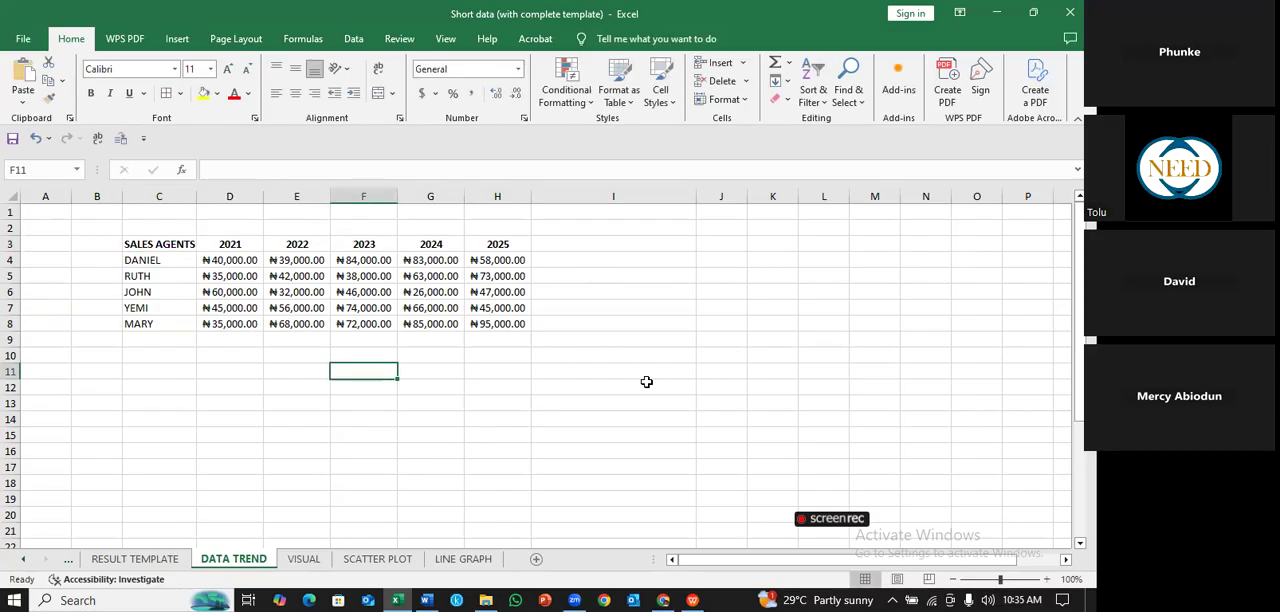
- Review the year headings from 2021 to 2025 and the whole sales table in C3:H8
left_click(254, 242)
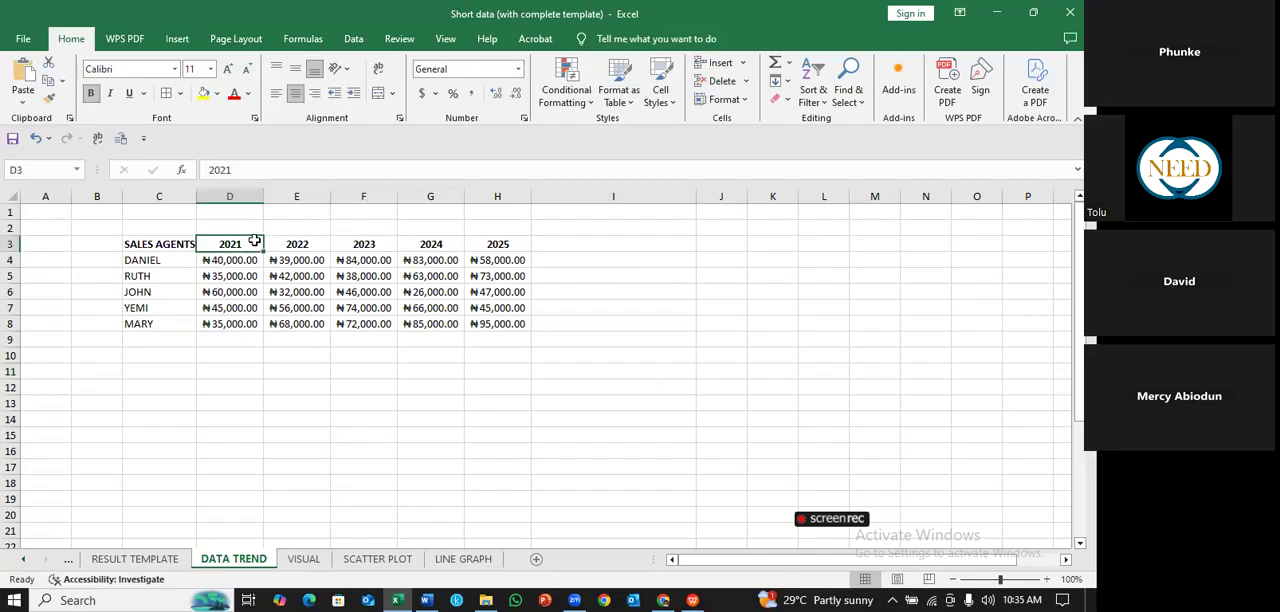
key("Right")
key("Right")
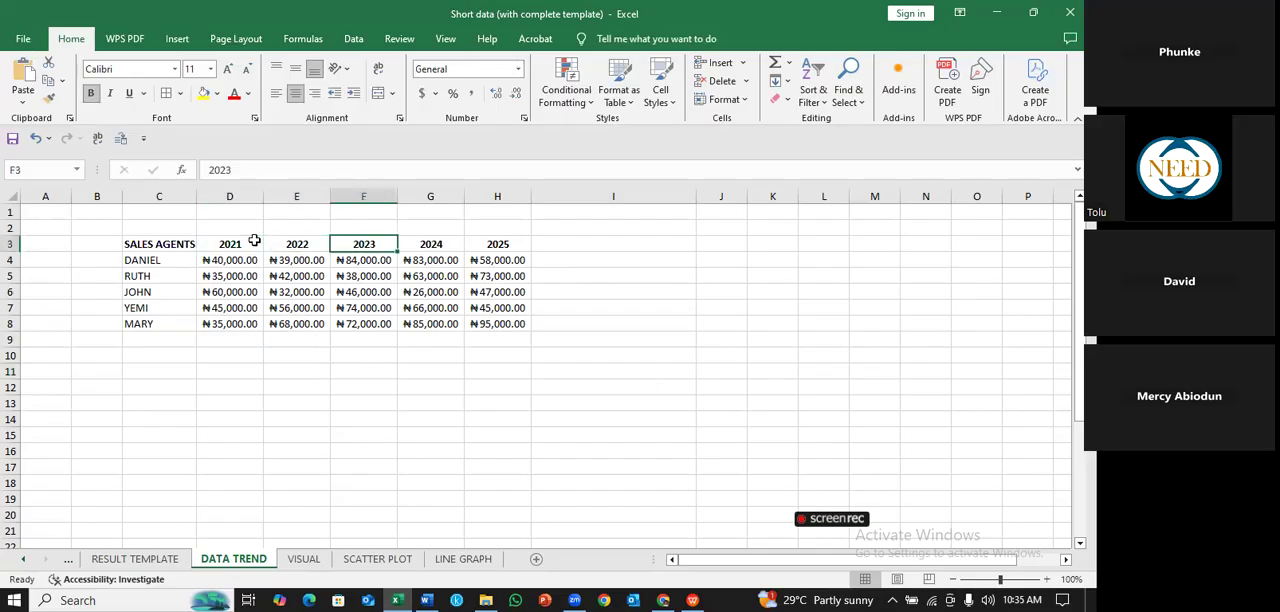
key("Right")
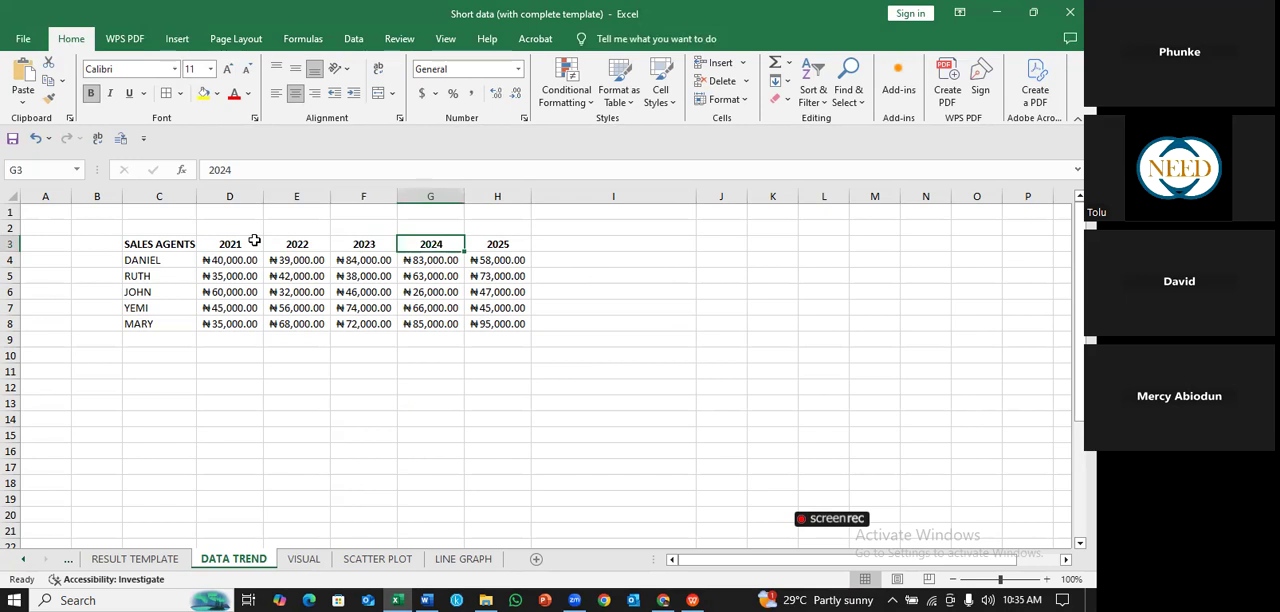
key("Right")
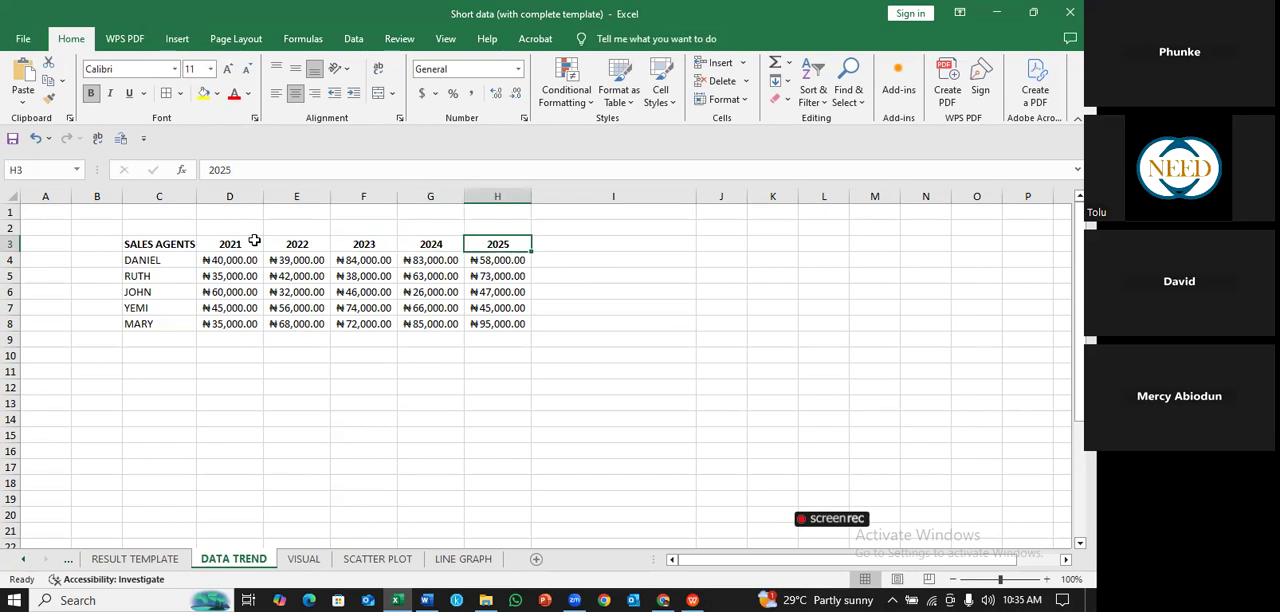
left_click_drag(177, 248, 505, 325)
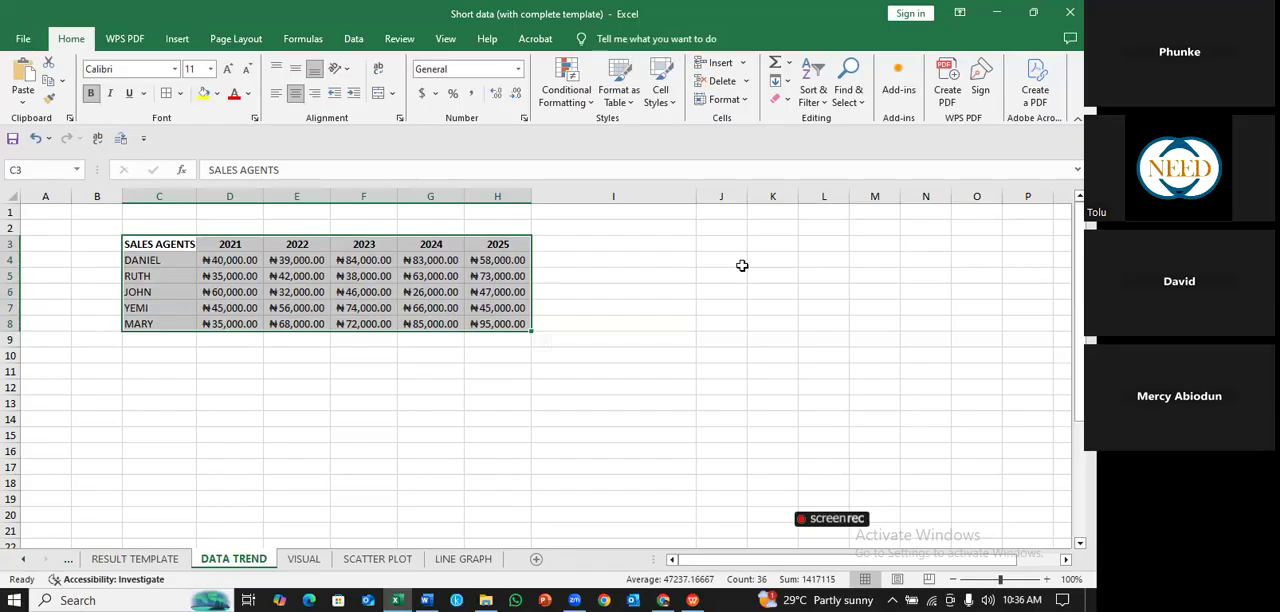
left_click(666, 266)
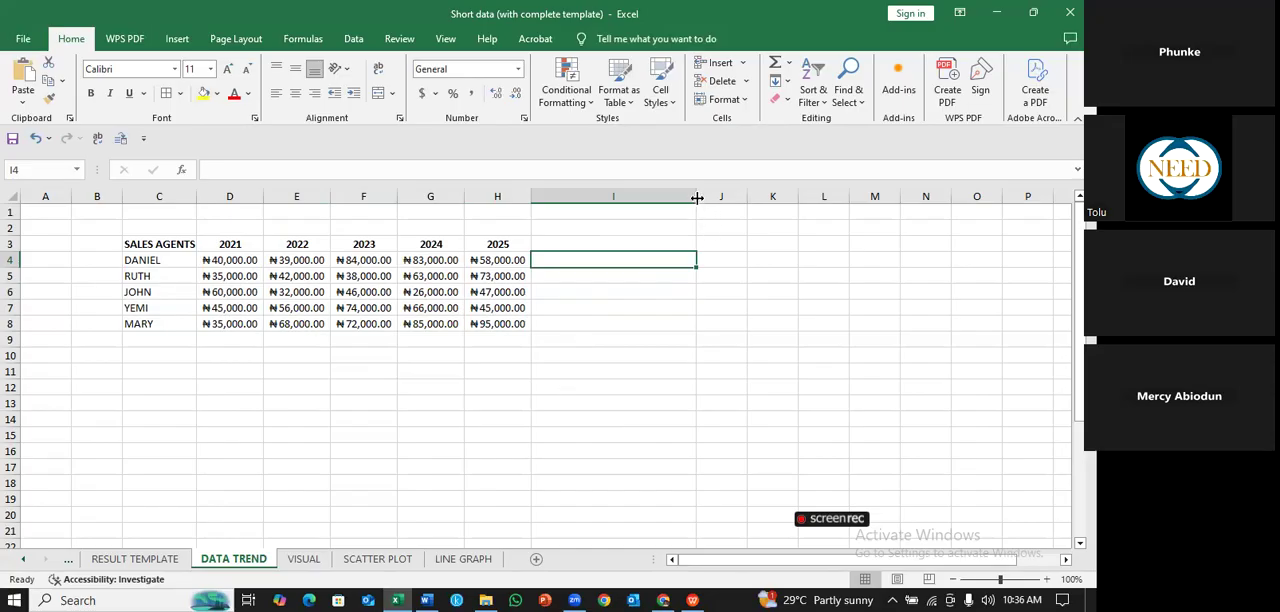
- Make column I beside the sales table very slightly wider
mouse_move(697, 198)
left_mouse_down()
mouse_move(557, 210)
mouse_move(700, 199)
left_mouse_up()
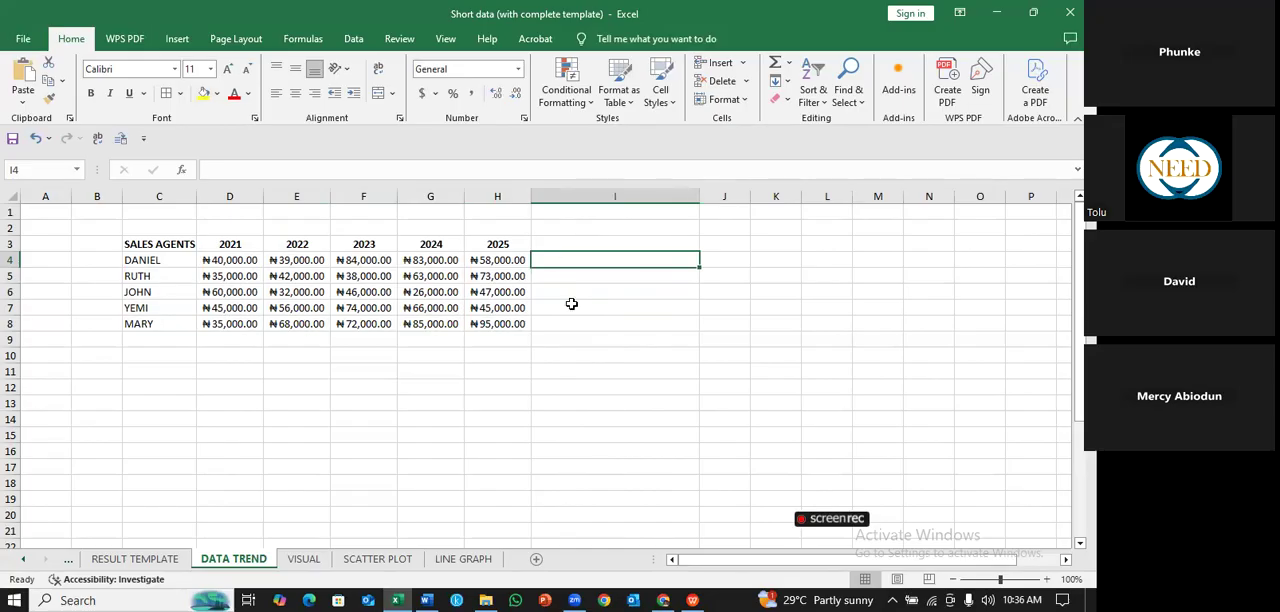
left_click(650, 352)
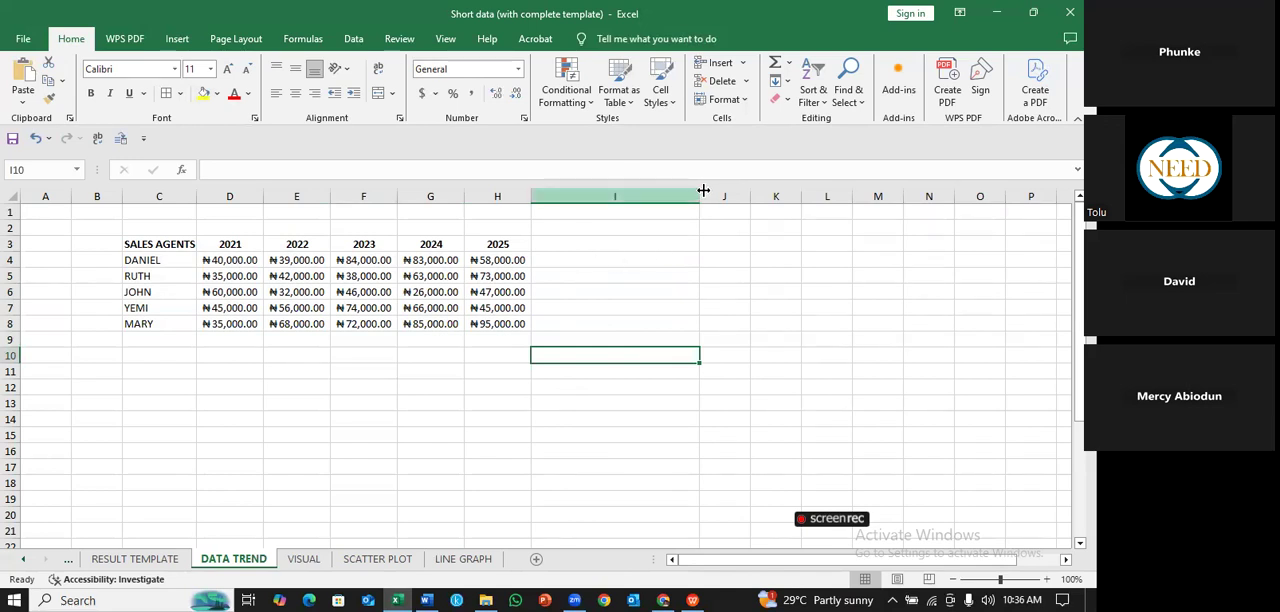
mouse_move(702, 196)
left_mouse_down()
mouse_move(569, 197)
mouse_move(701, 197)
left_mouse_up()
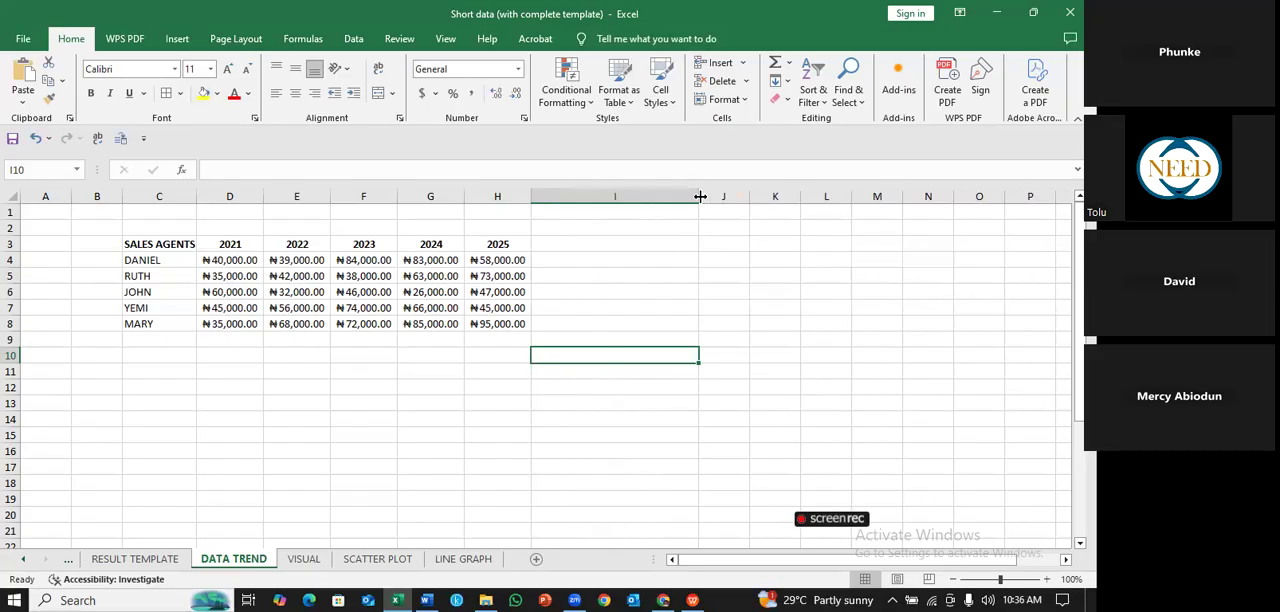
- From cell I4, look through the recommended charts and all chart types for the sales data, and close the chart dialog without inserting one
left_click(618, 262)
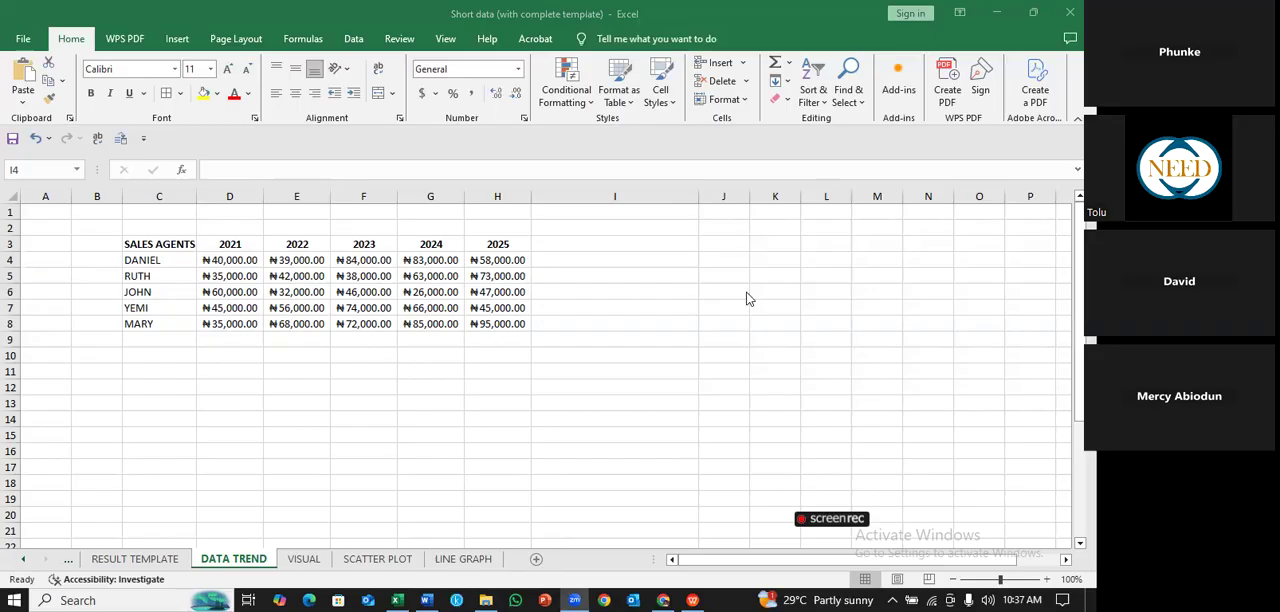
left_click(609, 260)
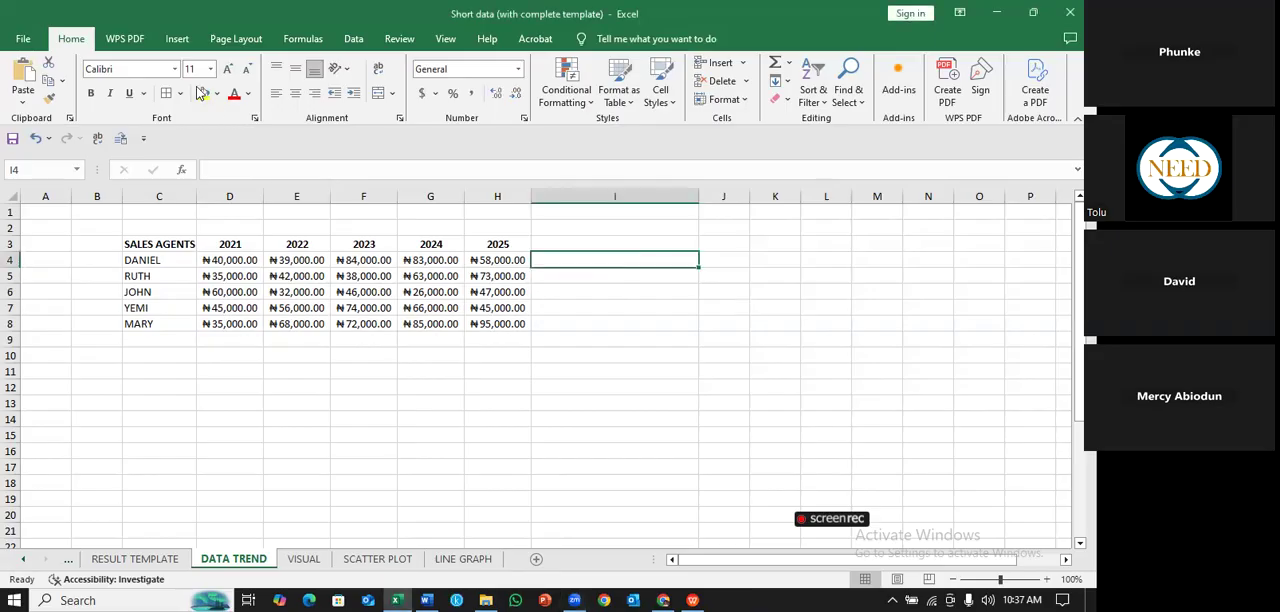
left_click(180, 40)
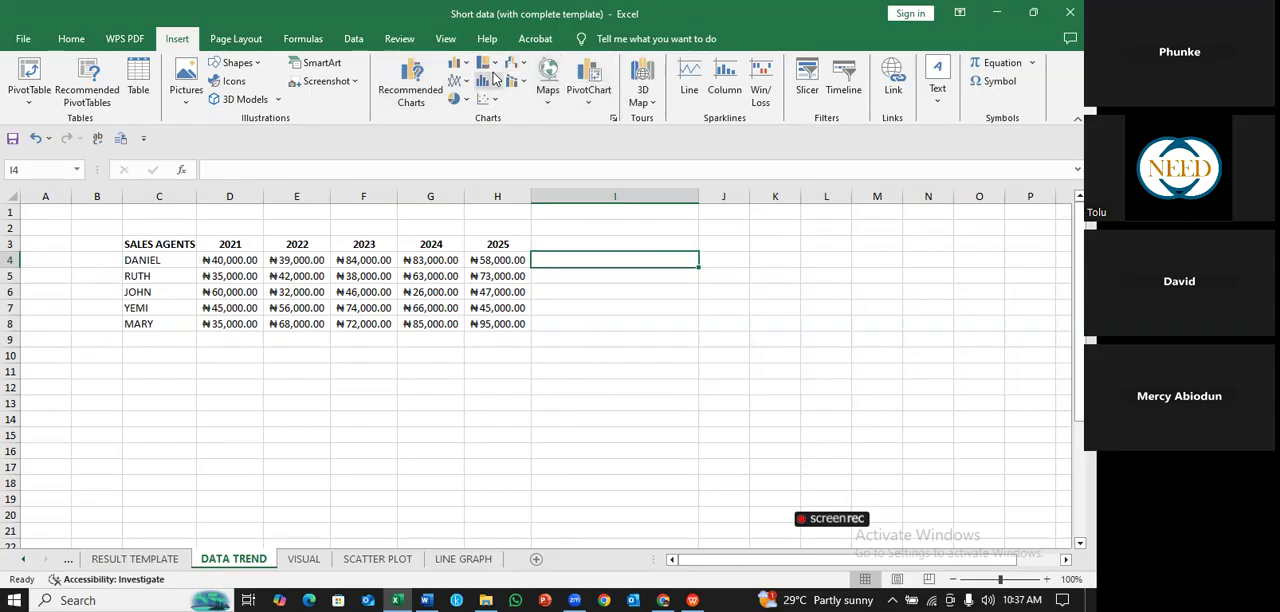
left_click(614, 119)
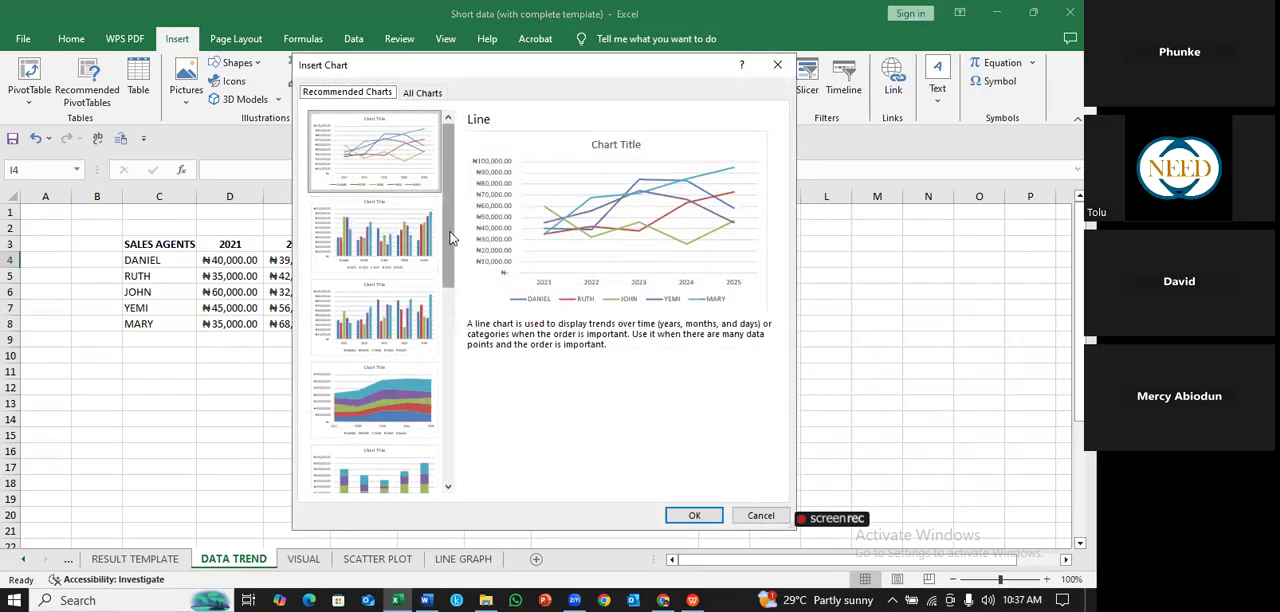
left_click_drag(450, 232, 447, 100)
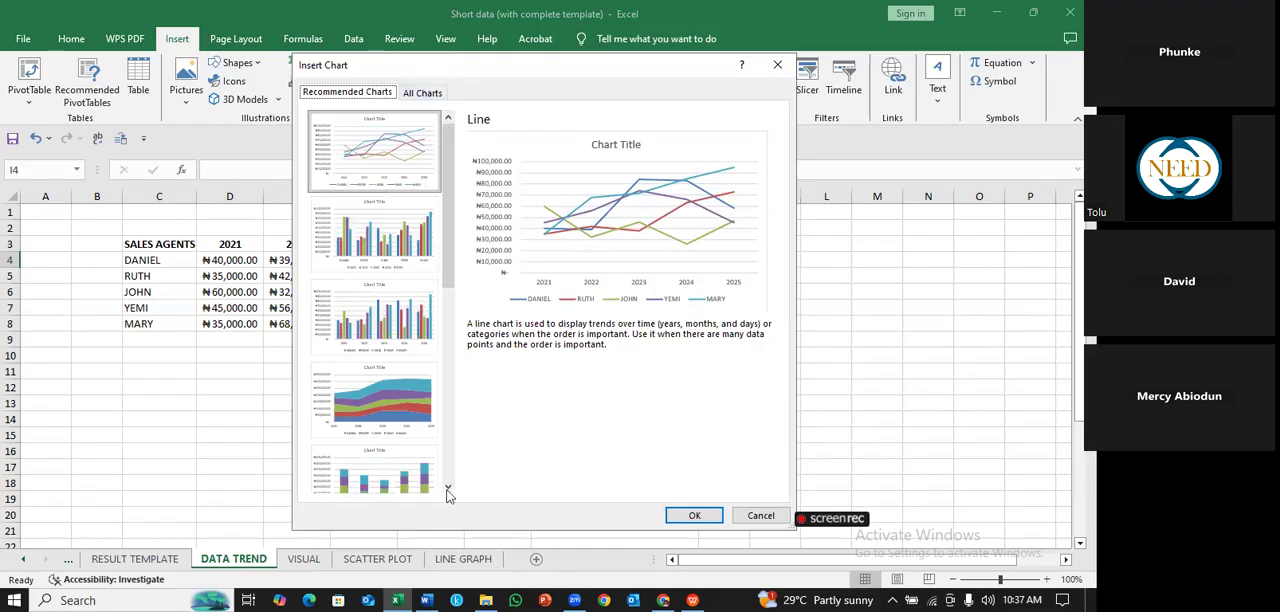
left_click(431, 94)
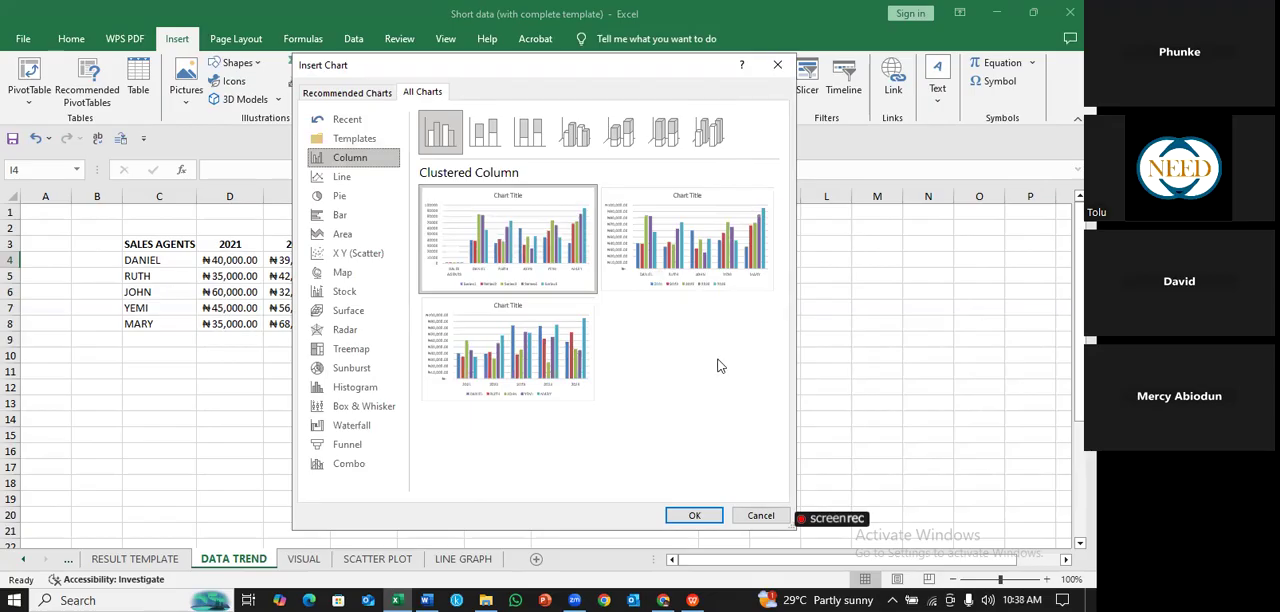
left_click(760, 516)
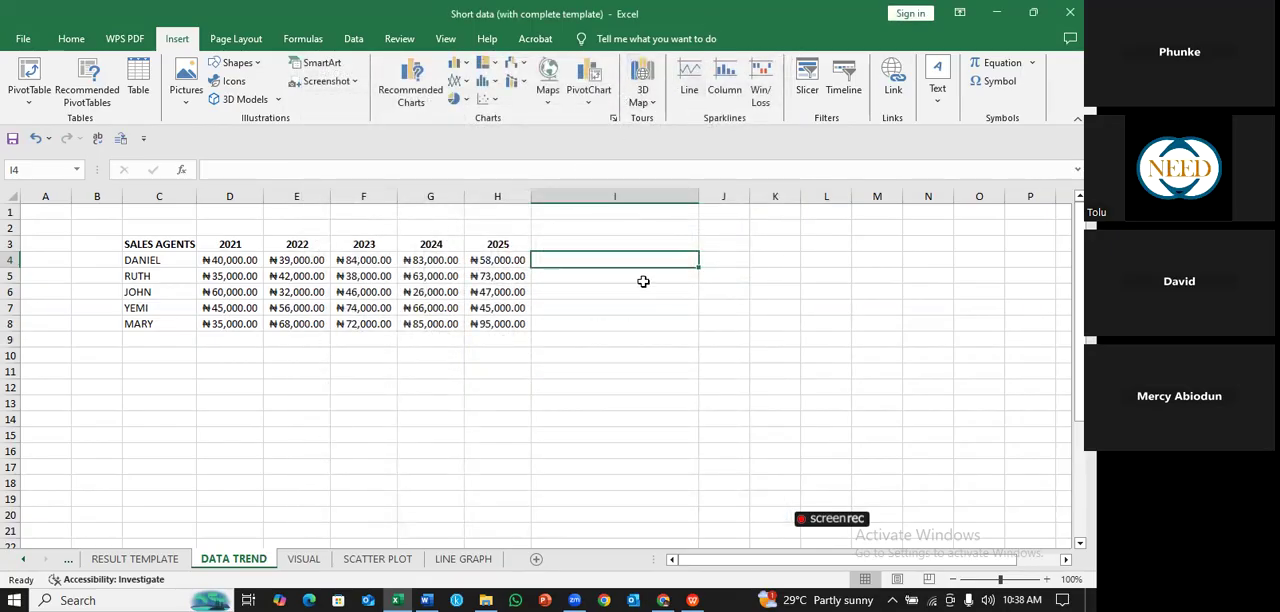
- Insert a line sparkline in I4 from the first agent's 2021 to 2025 sales in D4:H4
left_click(690, 78)
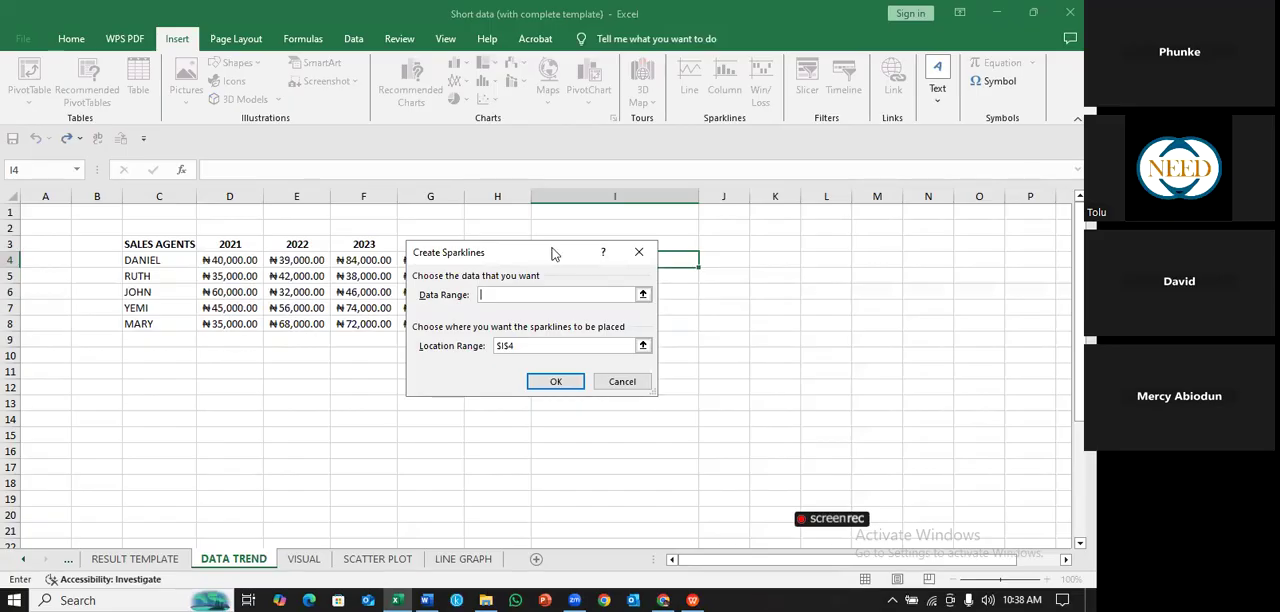
left_click_drag(555, 253, 707, 297)
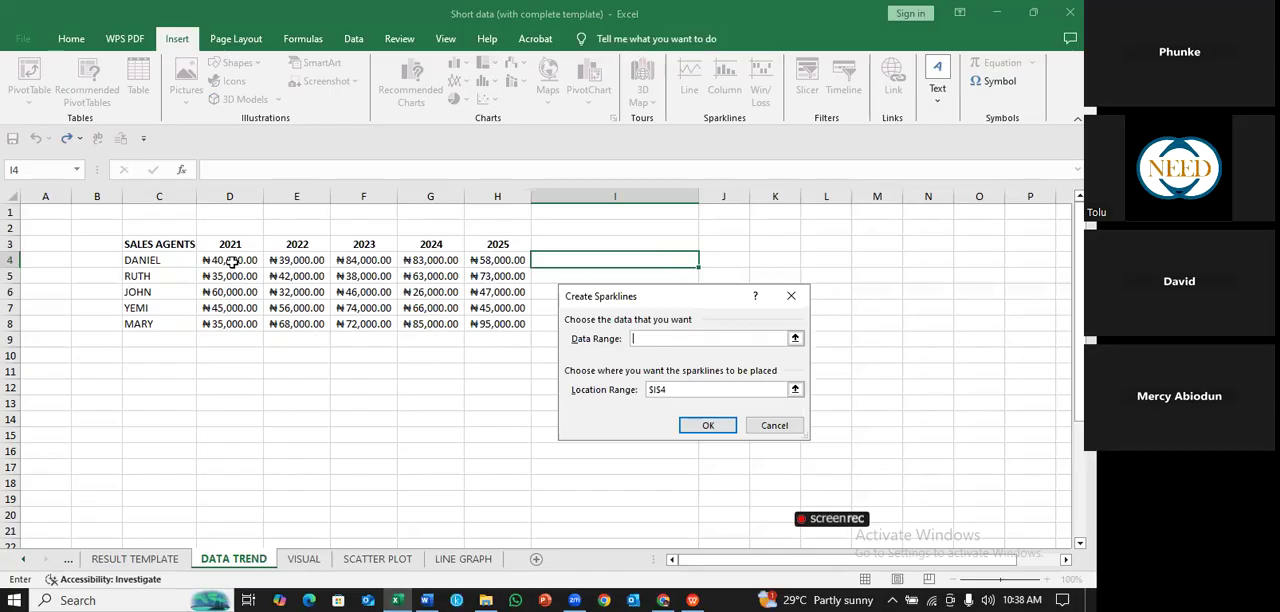
left_click_drag(232, 260, 525, 262)
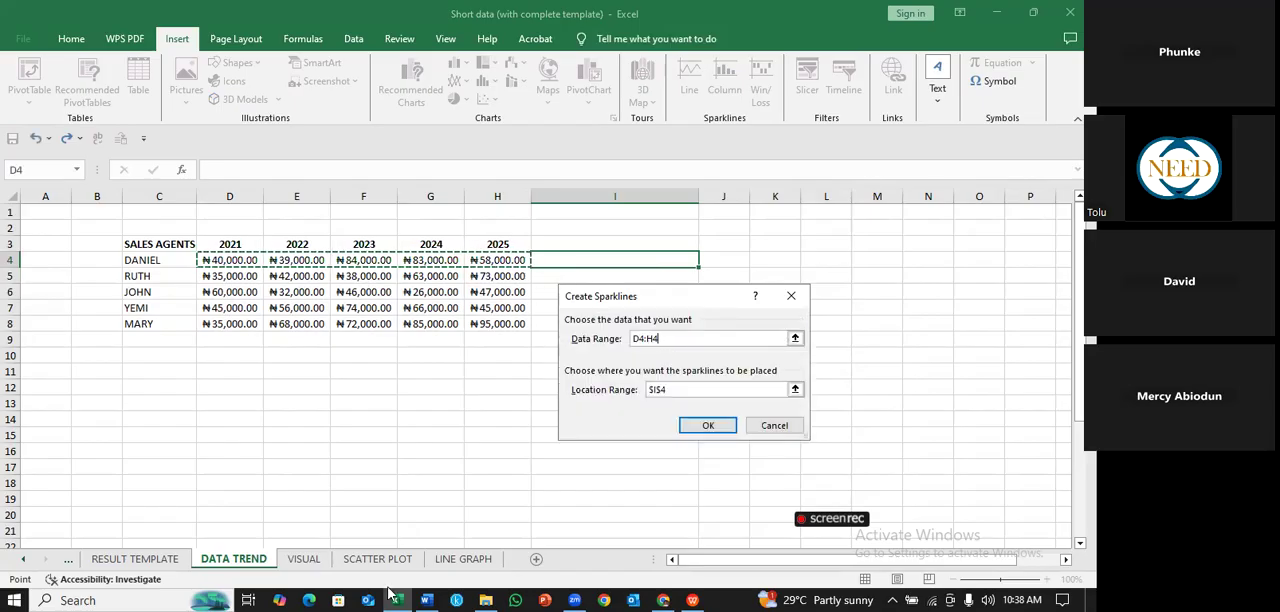
mouse_move(395, 596)
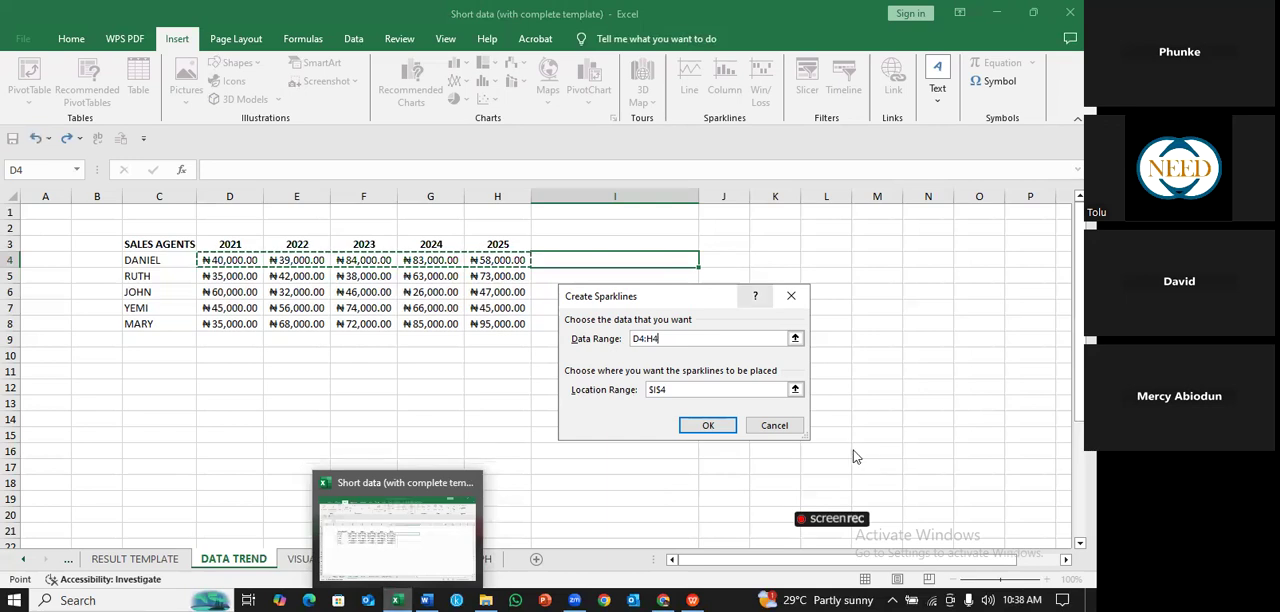
left_click(716, 424)
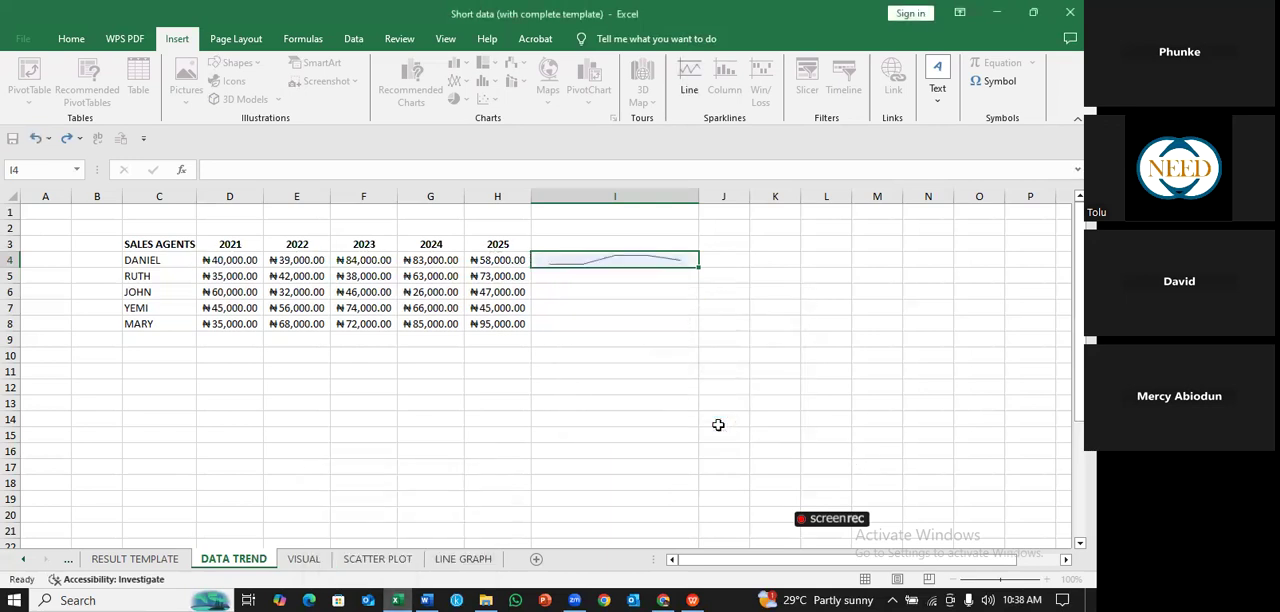
left_click(752, 274)
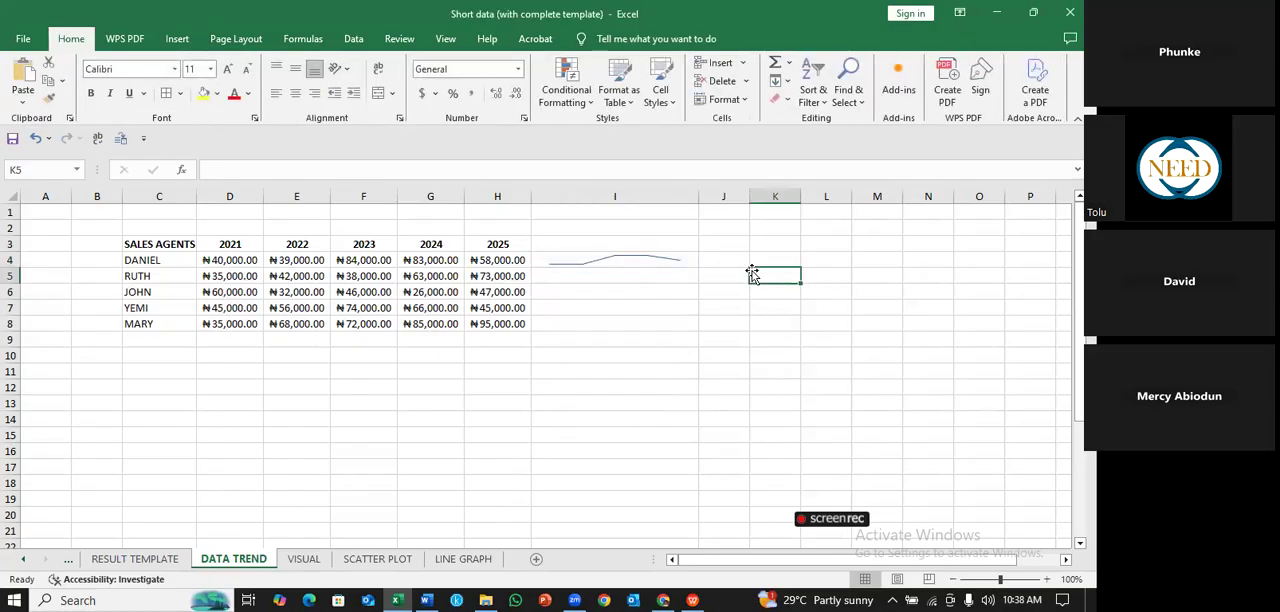
- Make row 4 much taller to enlarge the line sparkline in I4, and undo the row height change
left_click(666, 263)
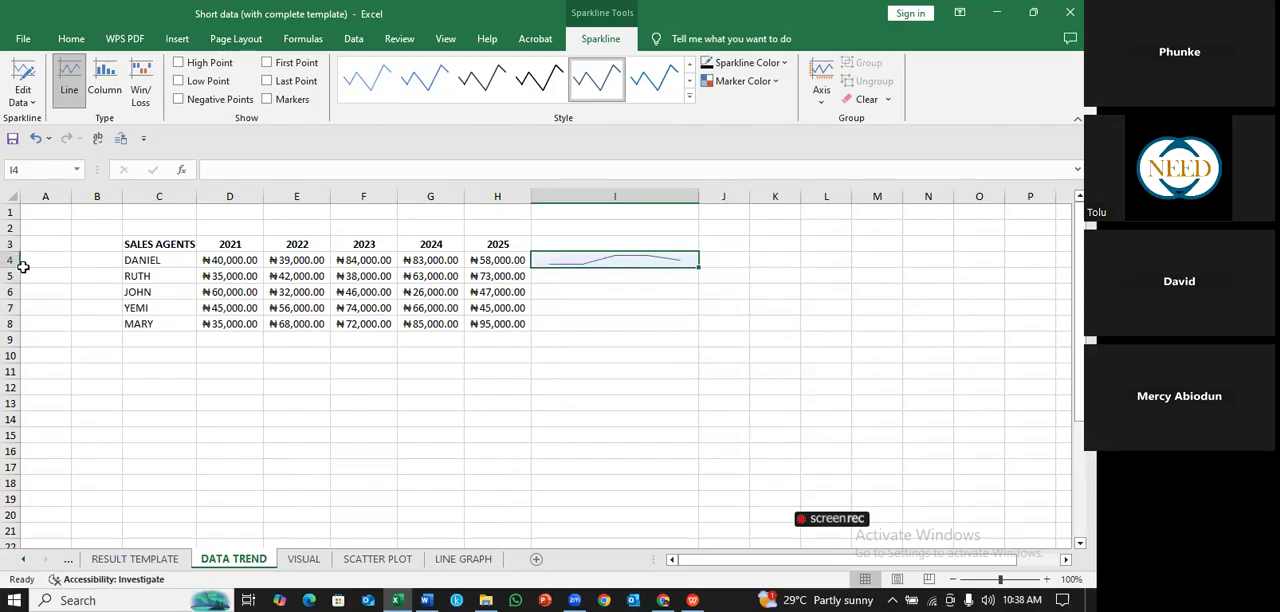
left_click_drag(16, 269, 18, 322)
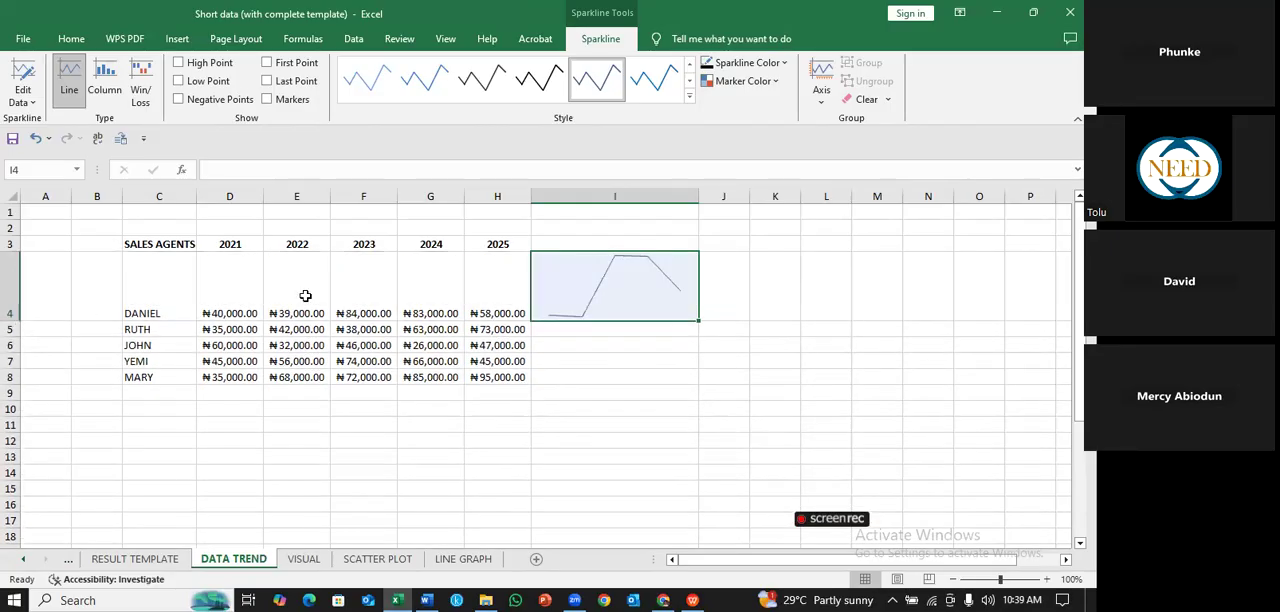
left_click(807, 359)
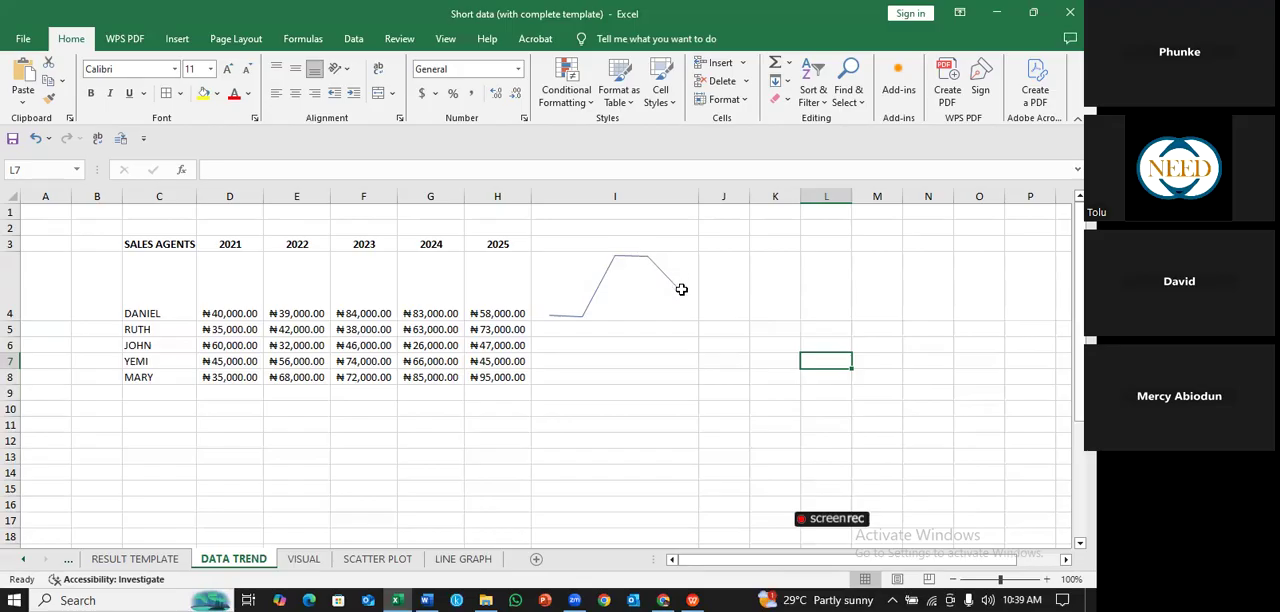
left_click(737, 294)
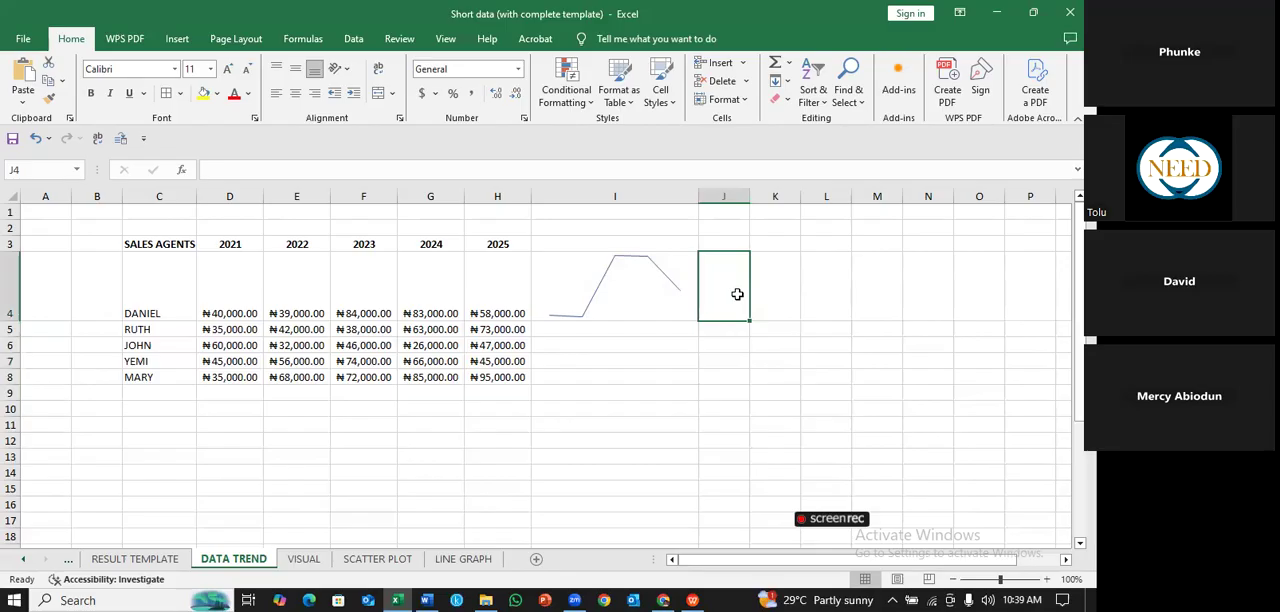
key("ctrl+z")
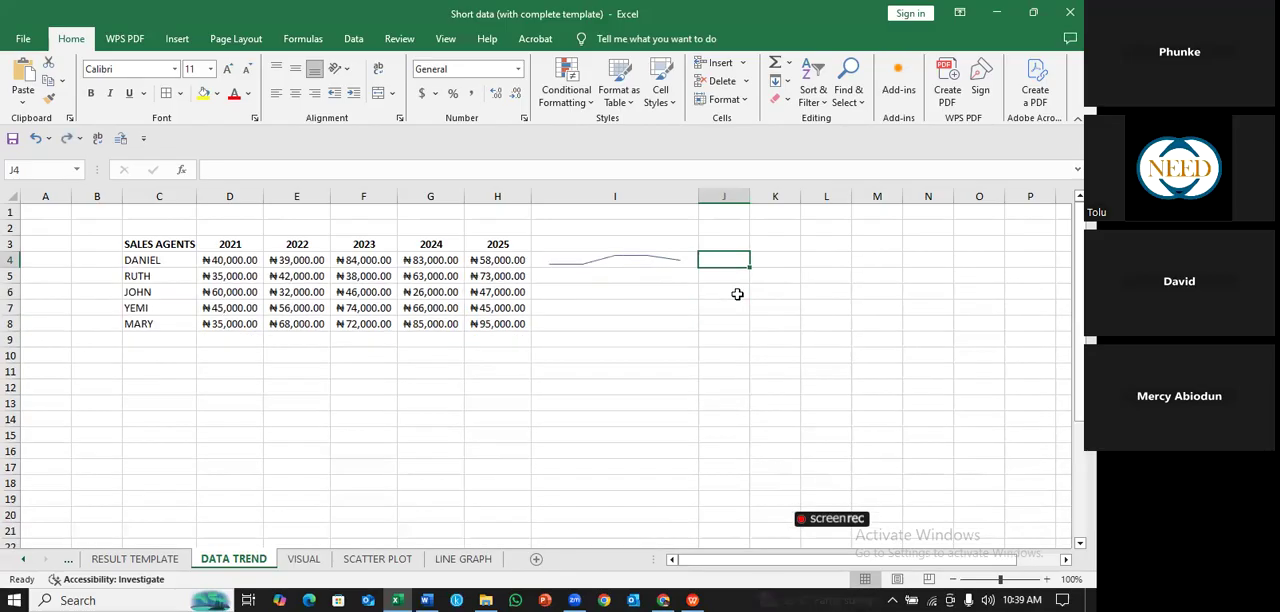
- Insert a separate line sparkline in I5 from the second agent's sales in D5:H5, and undo it
left_click(677, 258)
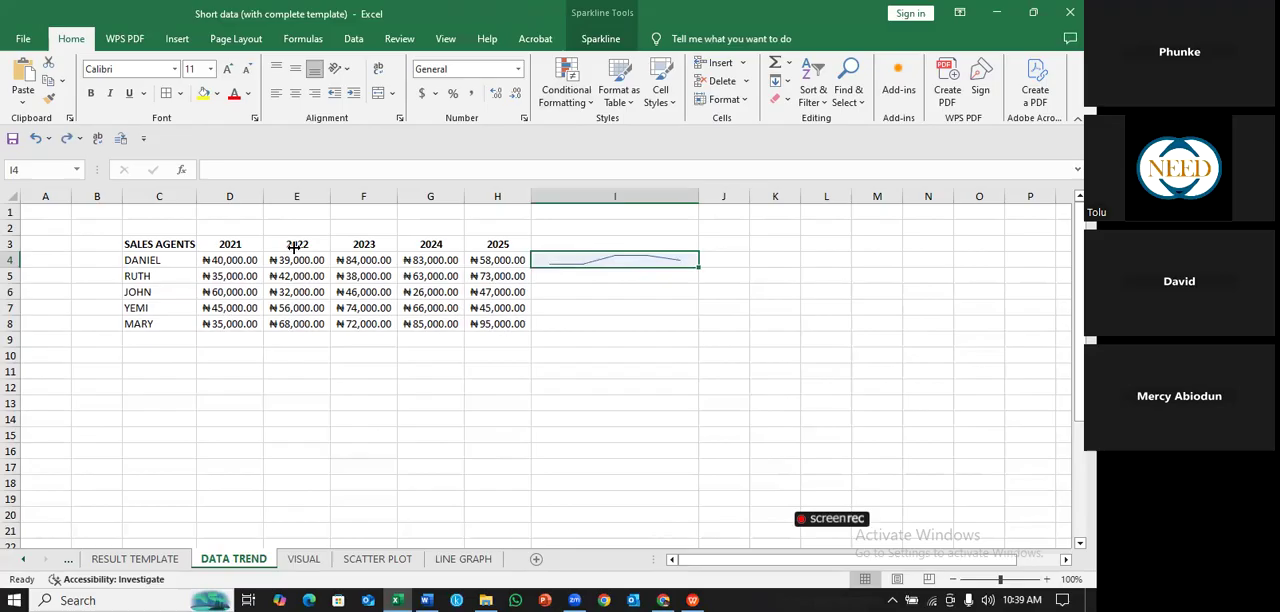
left_click(616, 275)
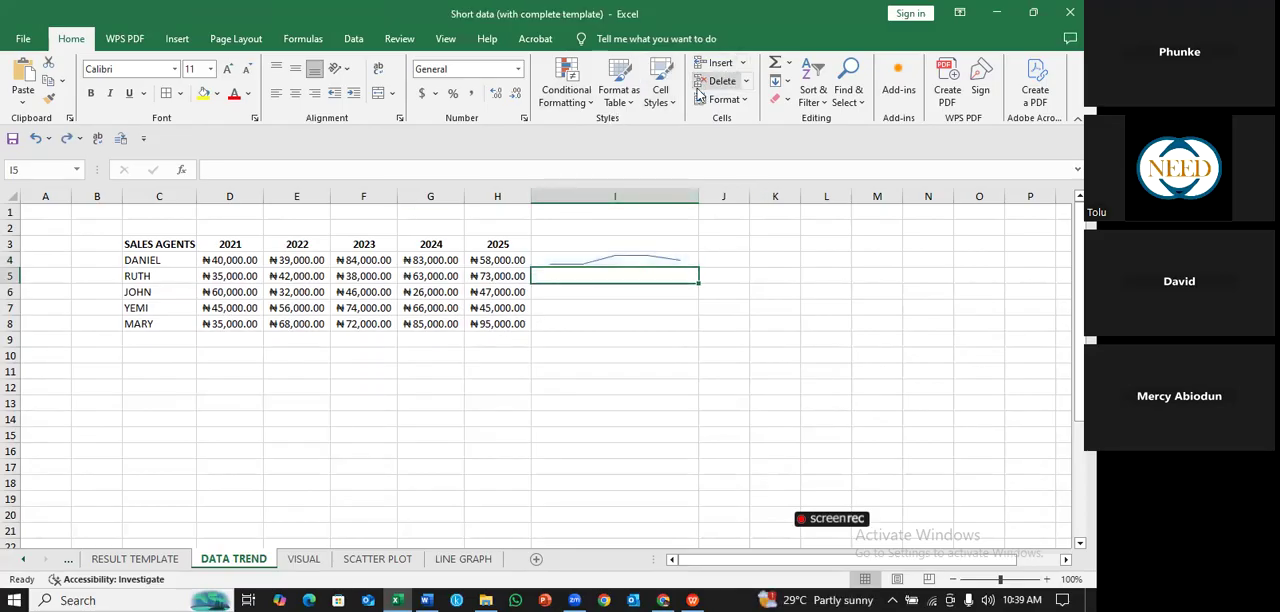
left_click(178, 40)
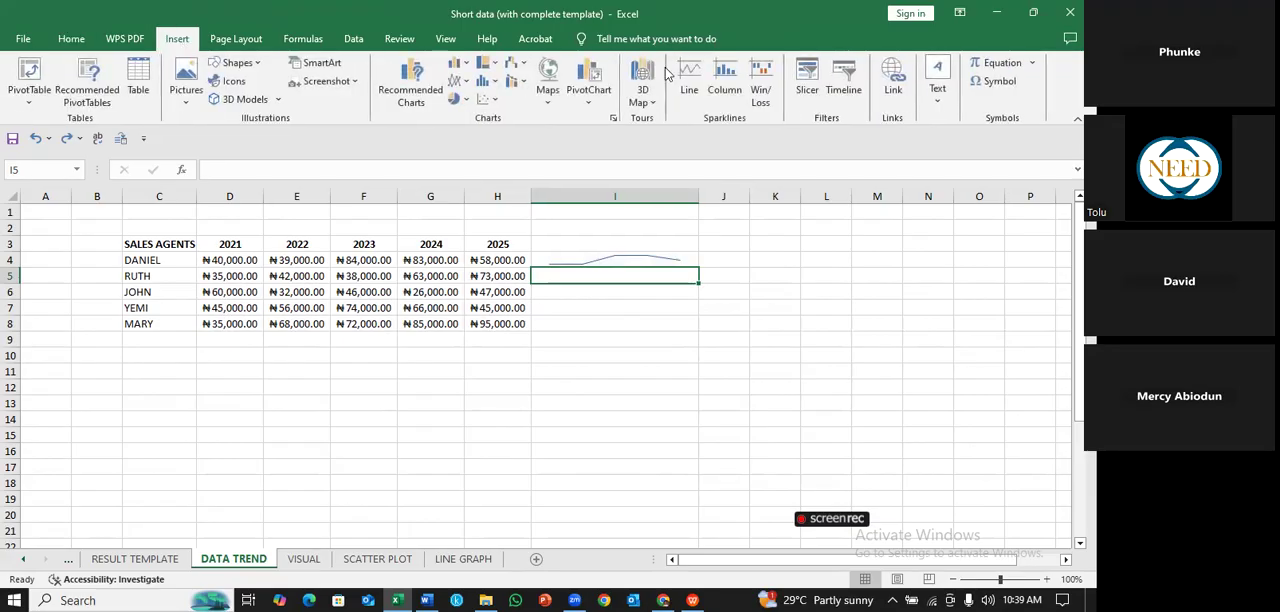
left_click(690, 75)
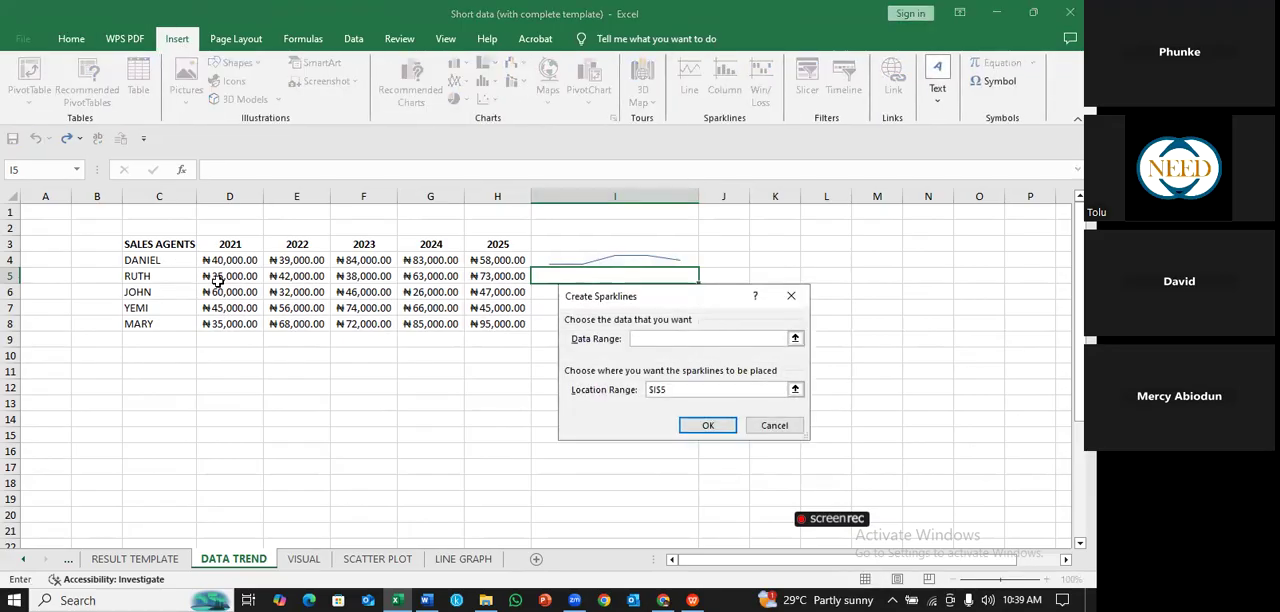
left_click(220, 277)
left_click_drag(423, 290, 488, 281)
left_click(708, 425)
left_click(712, 349)
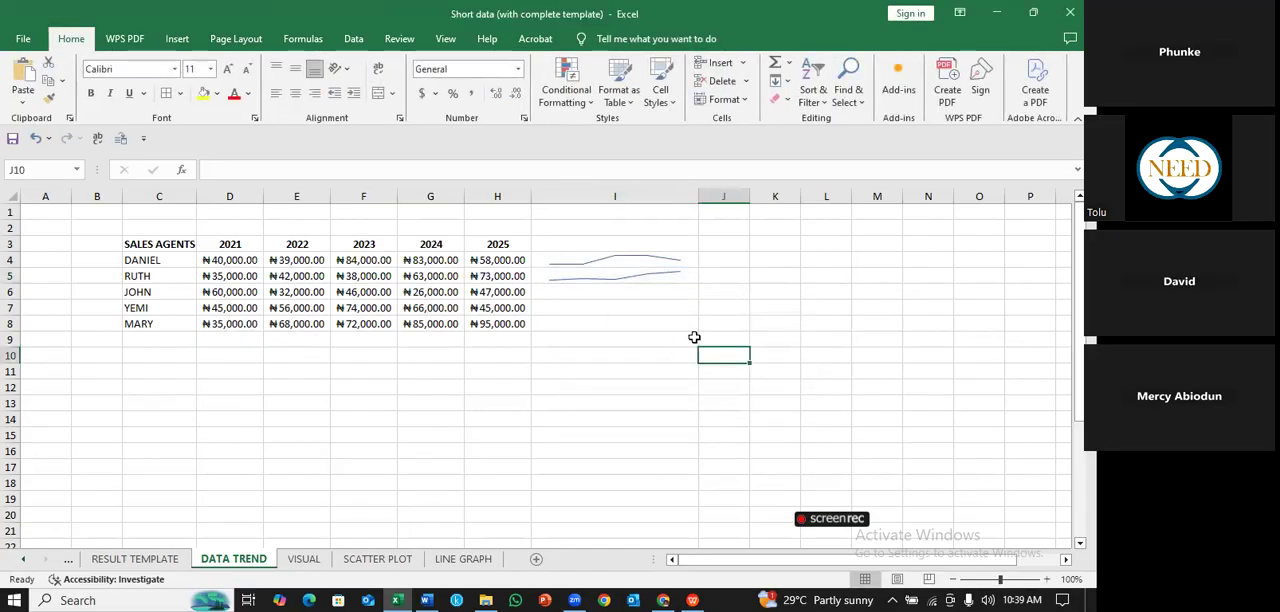
key("ctrl+z")
- Fill the line sparkline from I4 down to I8 so every sales agent's row has one
left_click(686, 261)
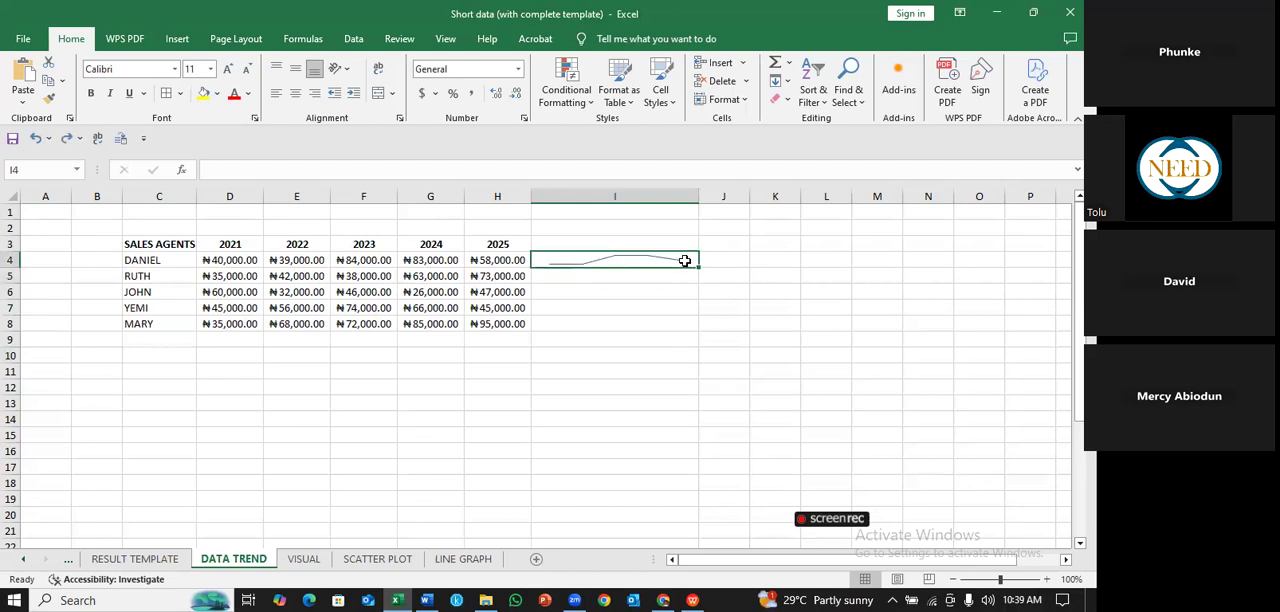
left_click(683, 286)
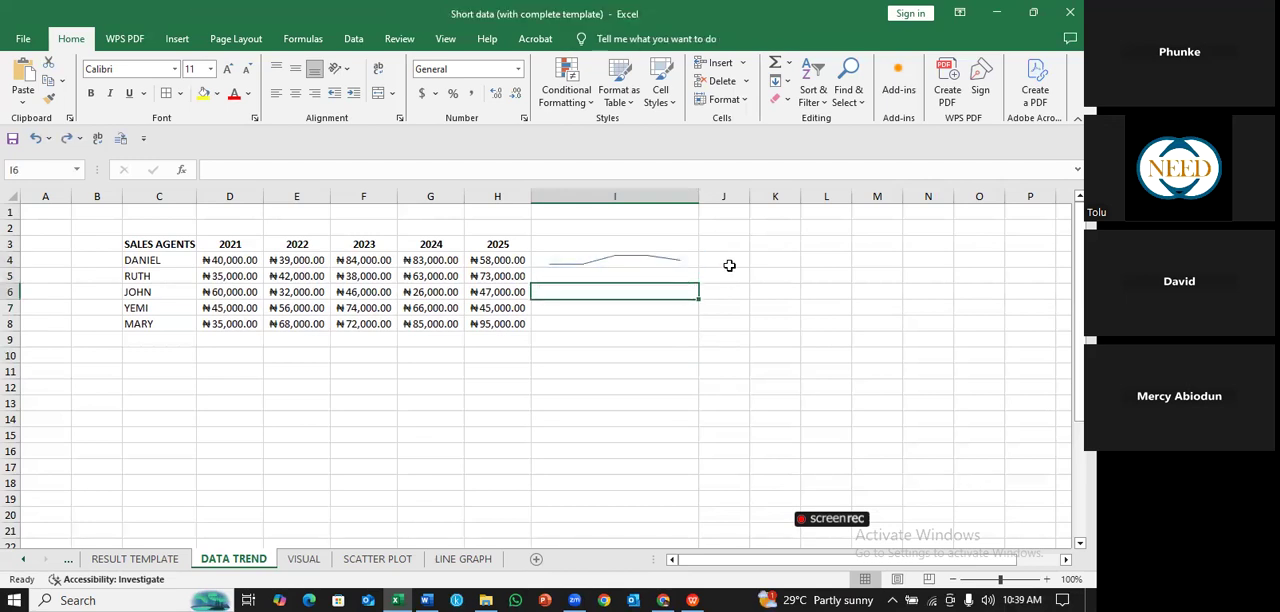
left_click(724, 263)
left_click(678, 261)
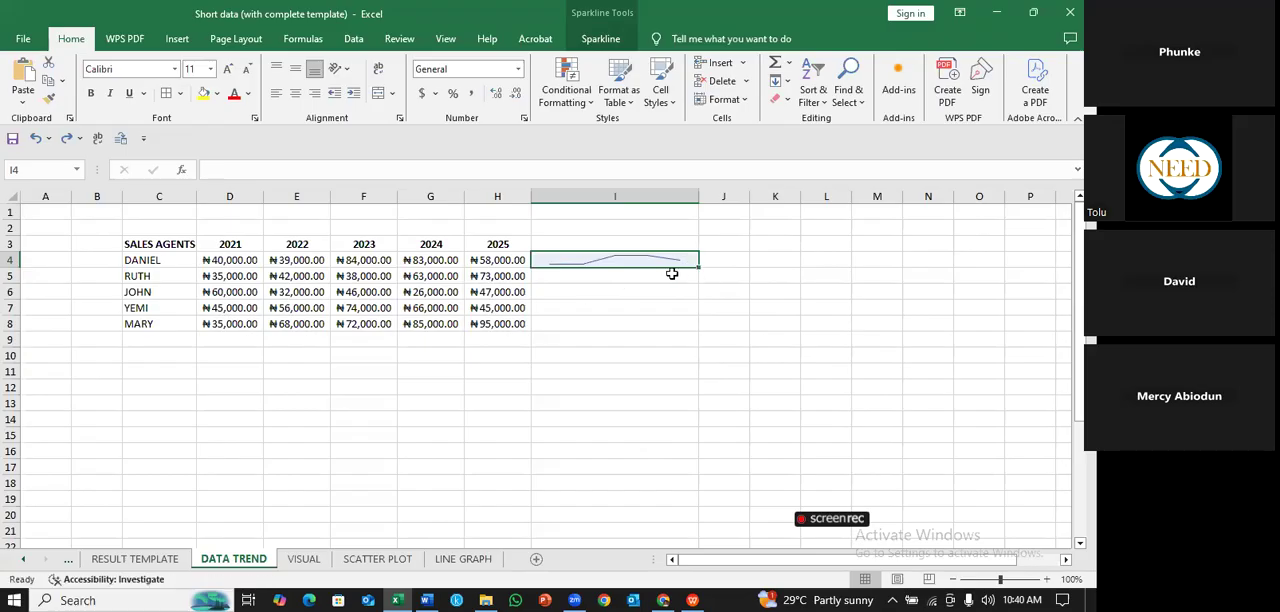
left_click_drag(698, 267, 698, 330)
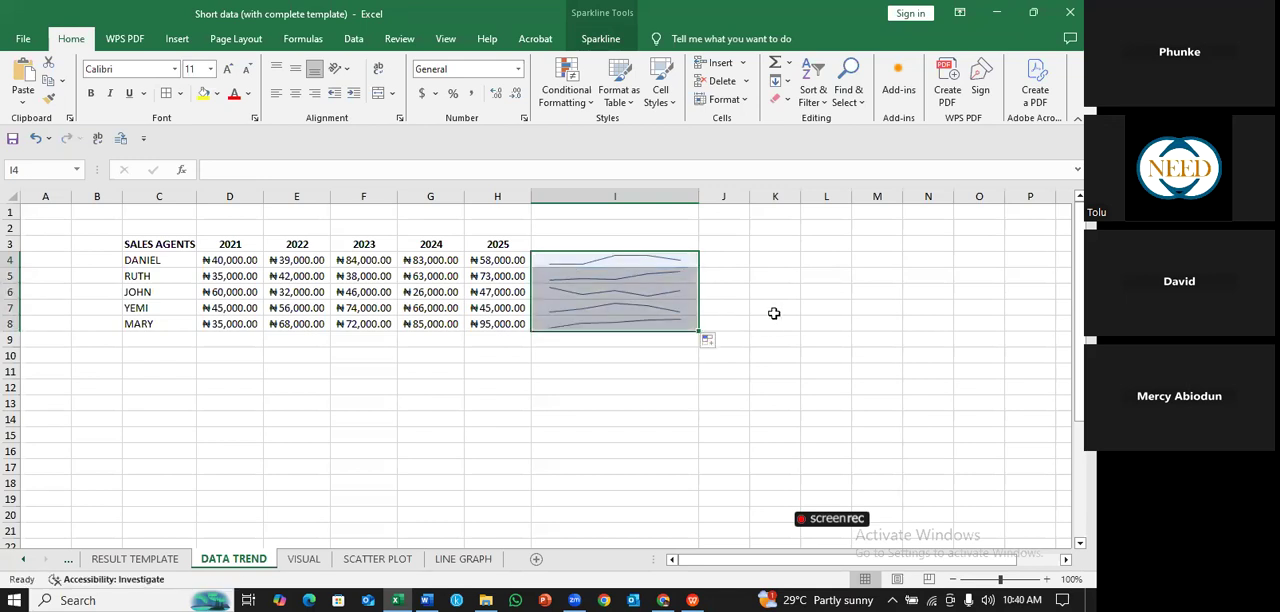
left_click(775, 312)
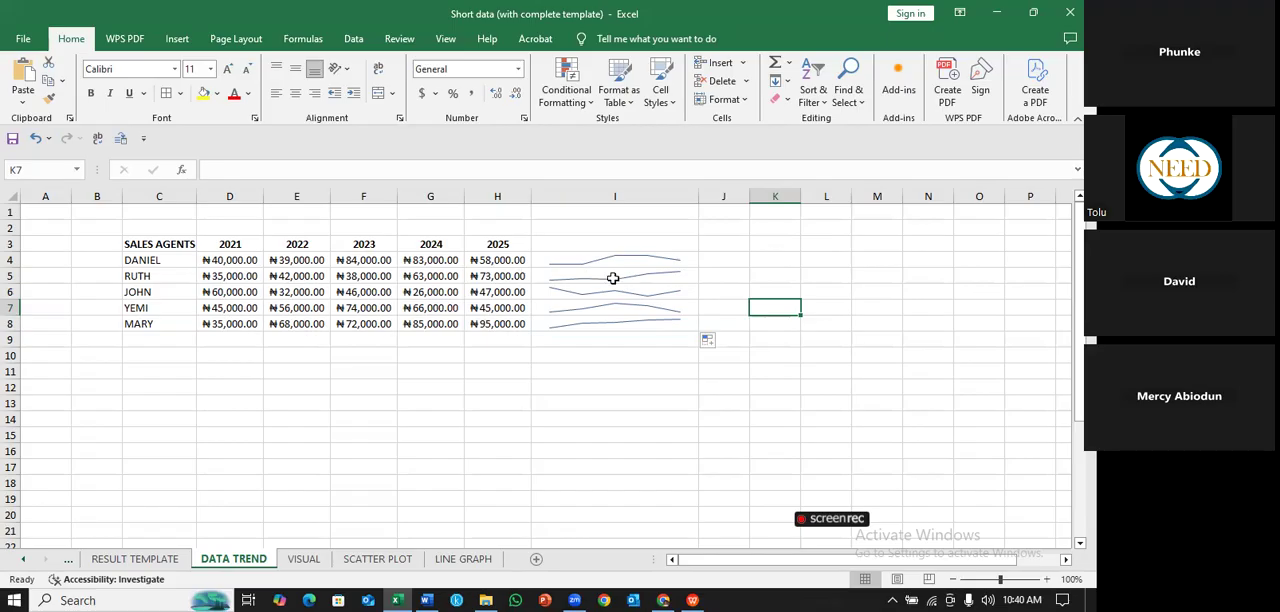
- Make rows 4 to 8 taller to inspect the line sparklines, and undo all the row height changes
left_click_drag(14, 252, 23, 418)
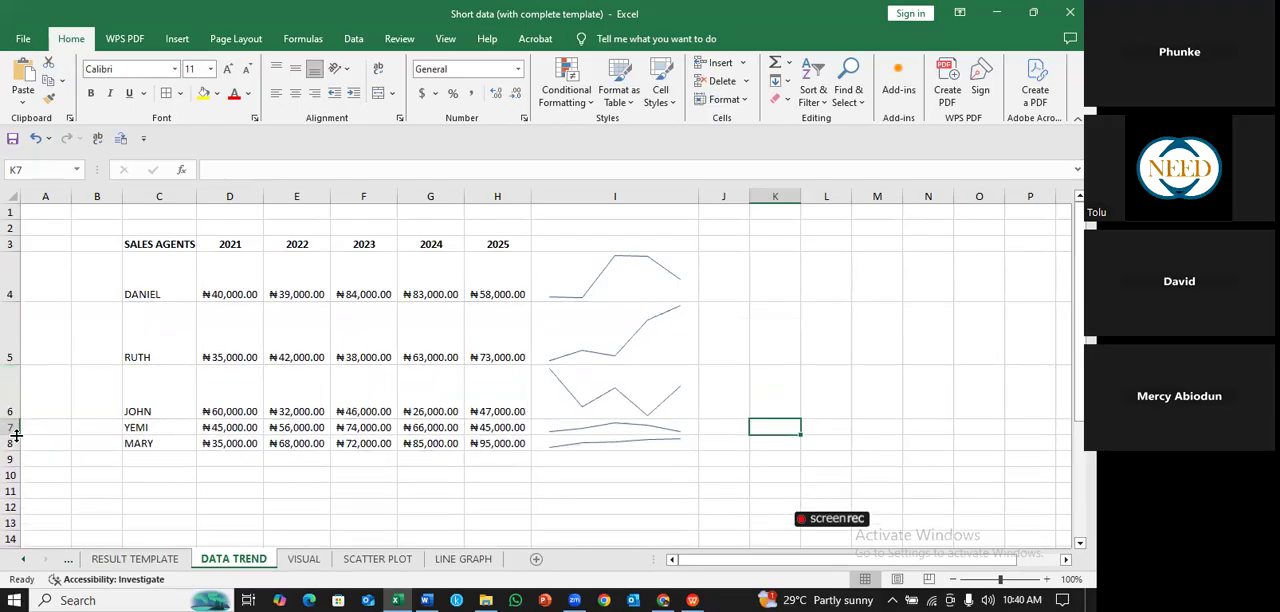
left_click_drag(17, 434, 20, 475)
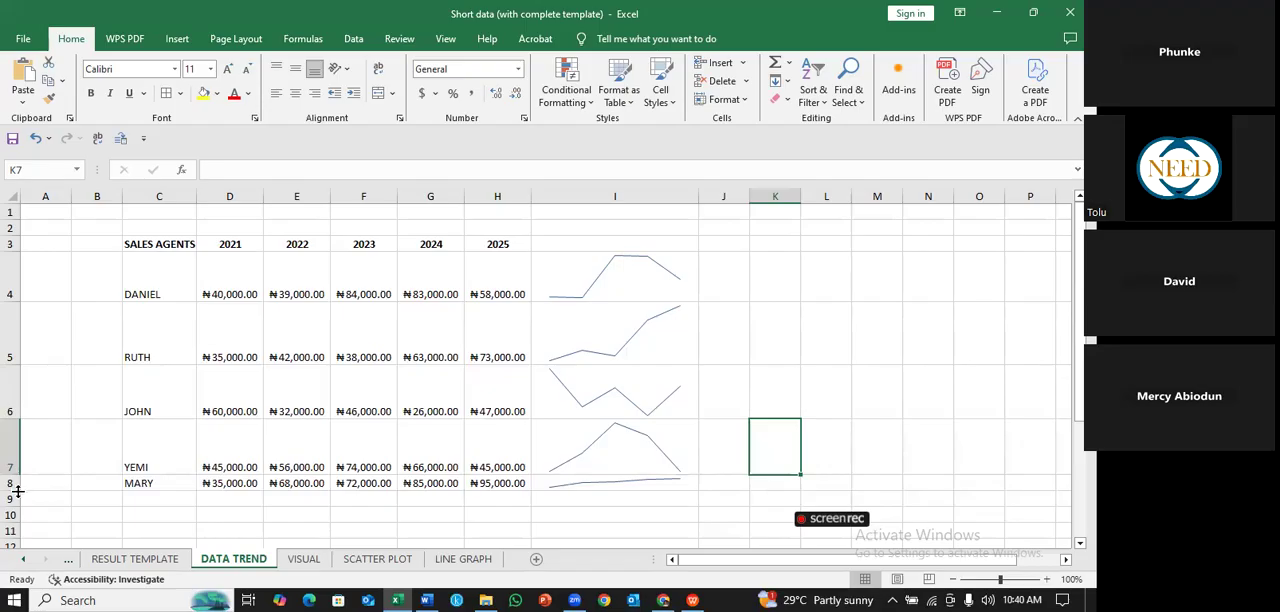
left_click_drag(17, 492, 15, 532)
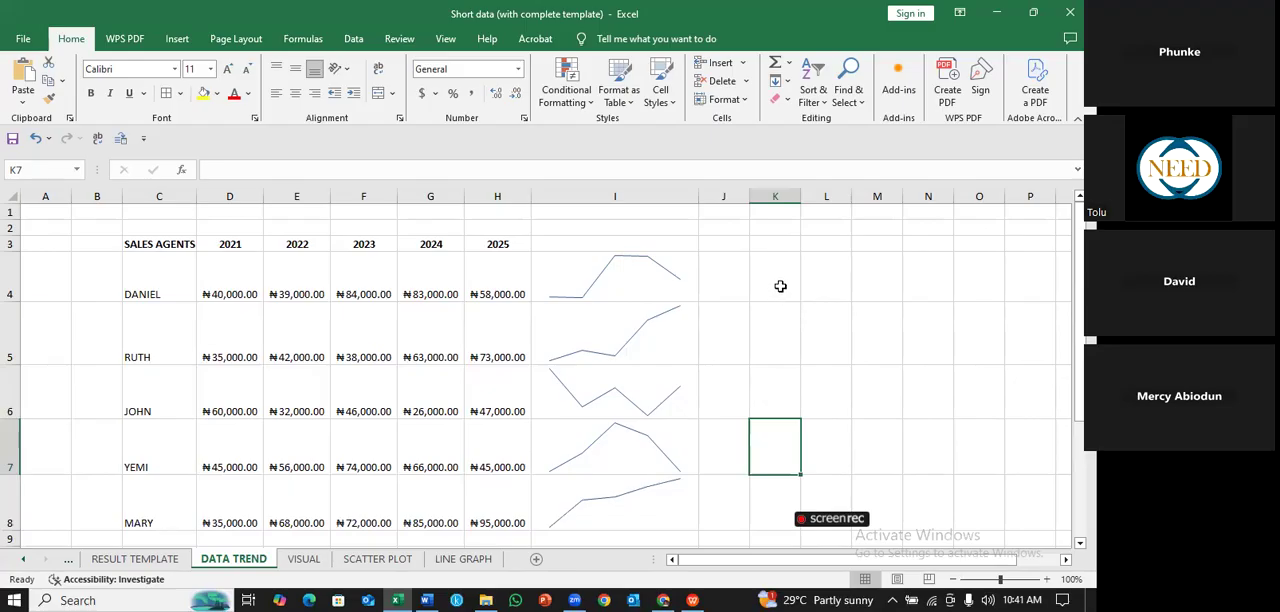
key("ctrl+z")
key("ctrl+z")
key("ctrl+z")
key("ctrl+z")
key("ctrl+z")
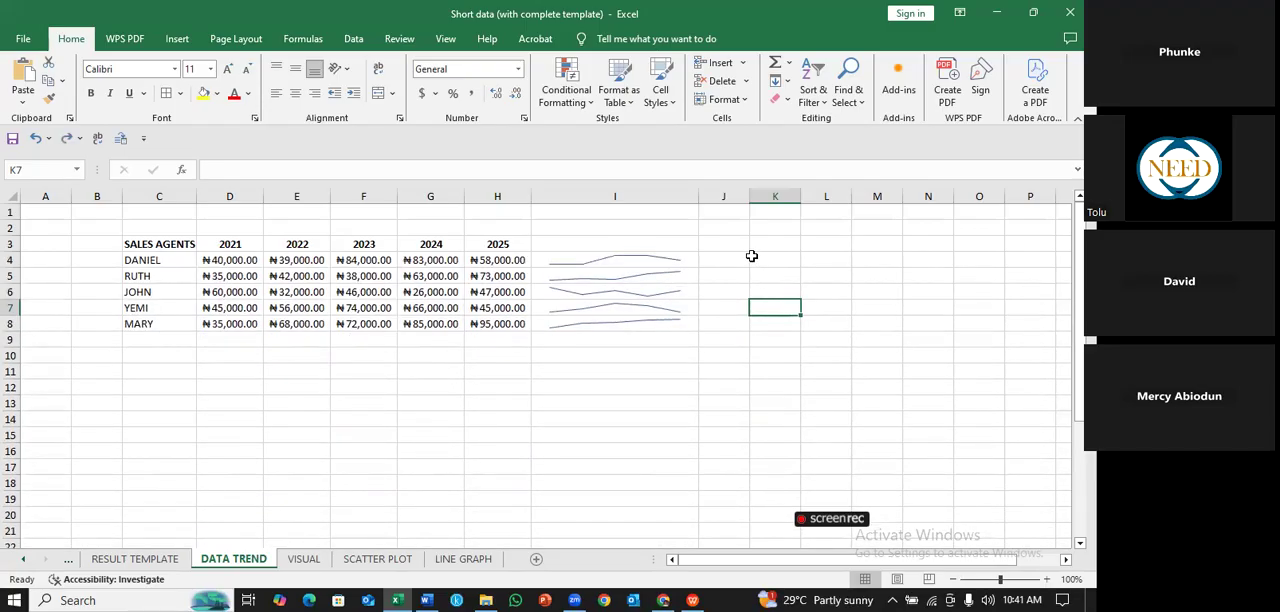
- Copy the sales table C3:H8 and paste the duplicate below it, starting at C11
left_click_drag(155, 246, 487, 323)
key("ctrl+c")
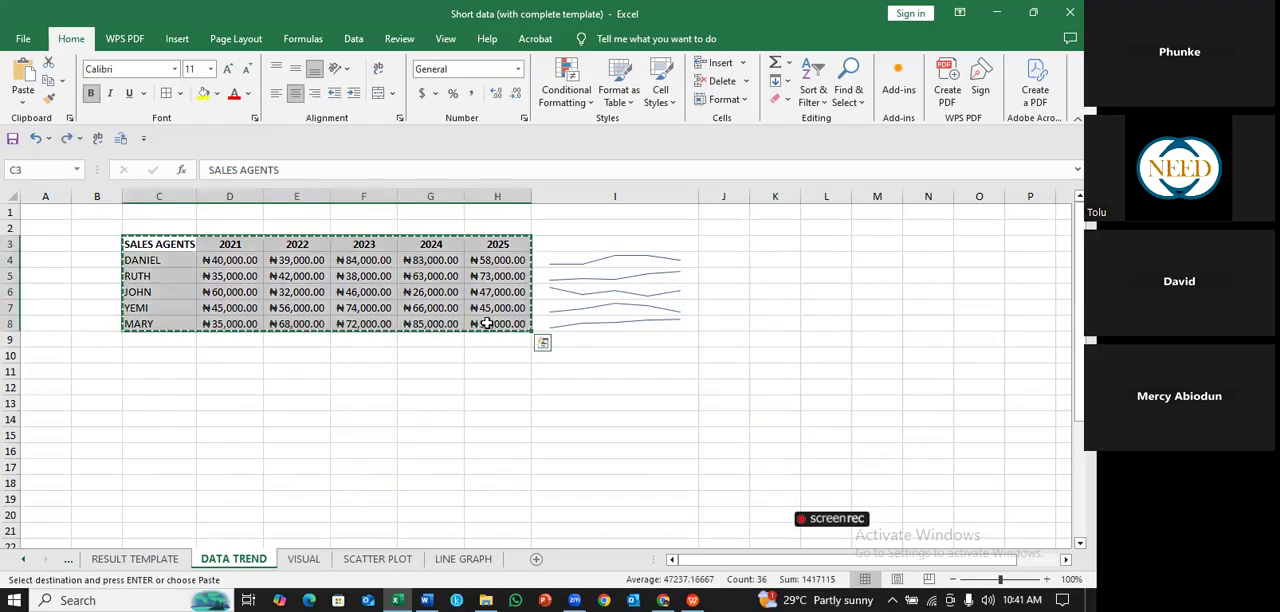
left_click(171, 372)
key("ctrl+v")
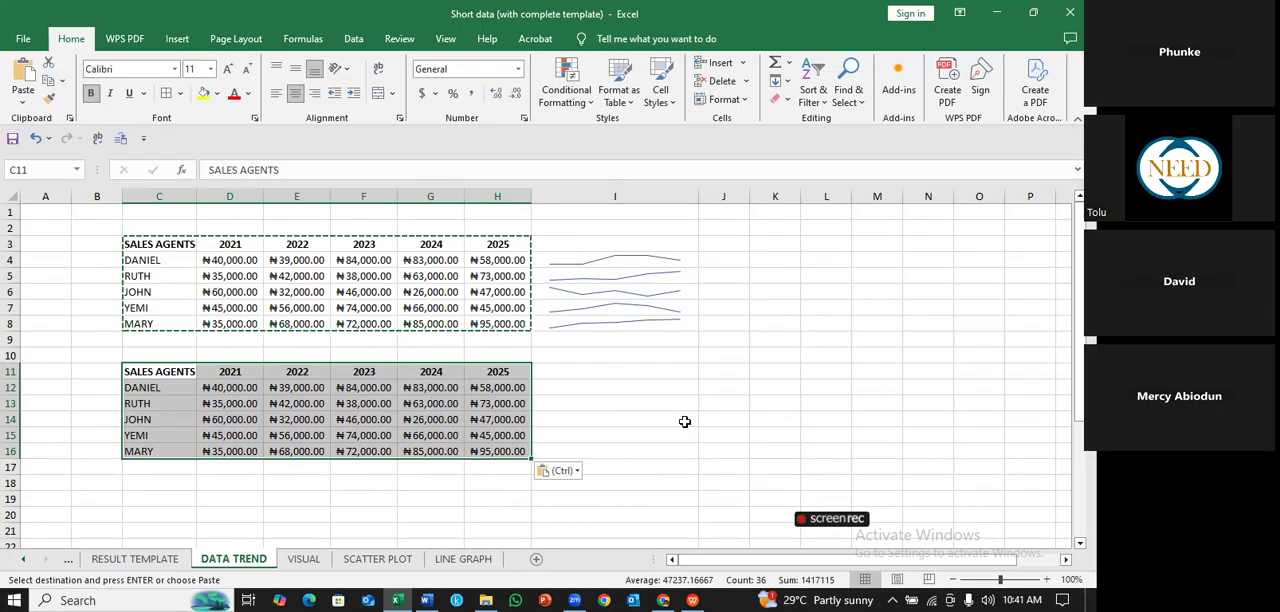
- Insert a column sparkline in I12 from D12:H12 and fill it down to I16 beside the duplicated table
left_click(586, 385)
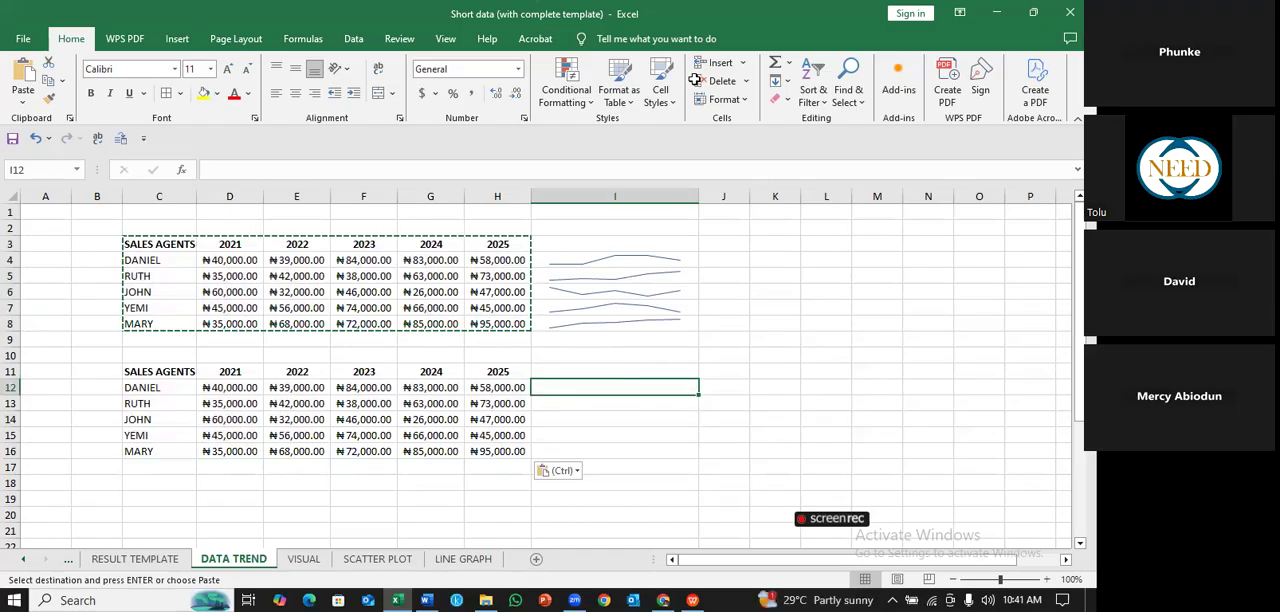
left_click(177, 39)
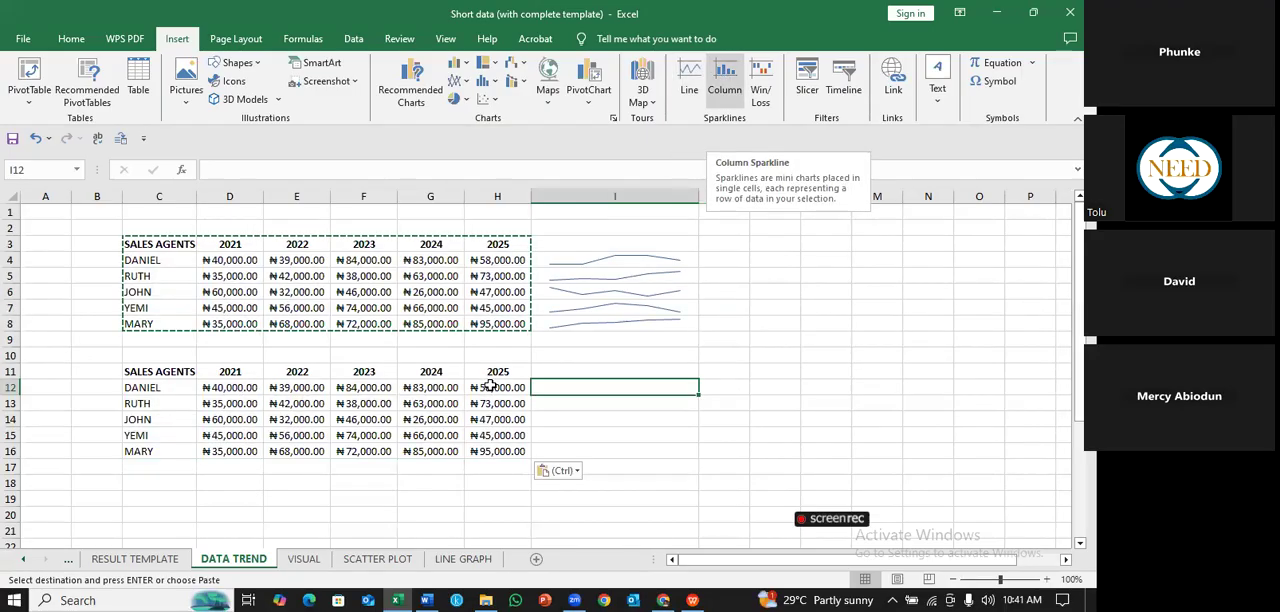
left_click(725, 80)
left_click_drag(230, 387, 490, 387)
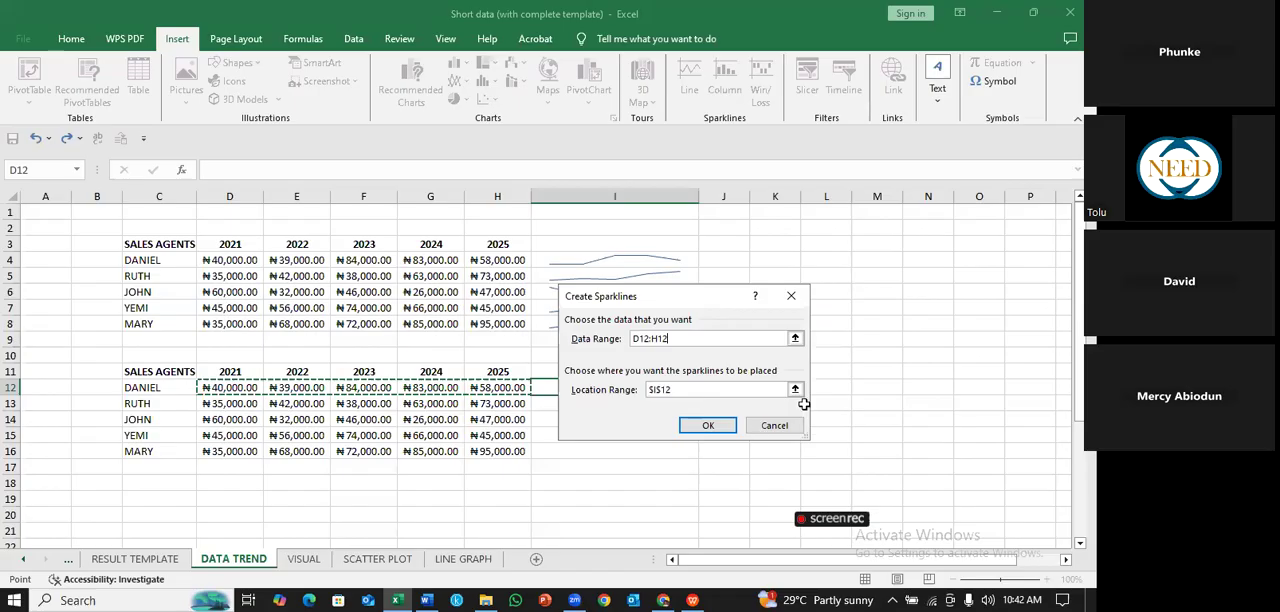
key("Return")
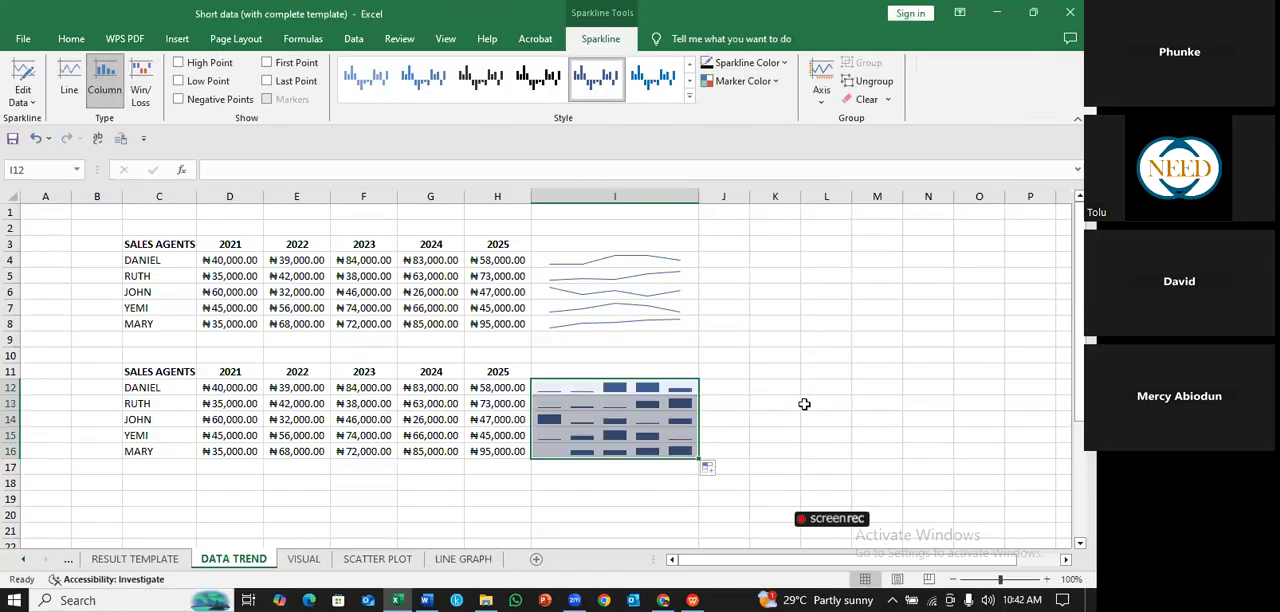
left_click(804, 403)
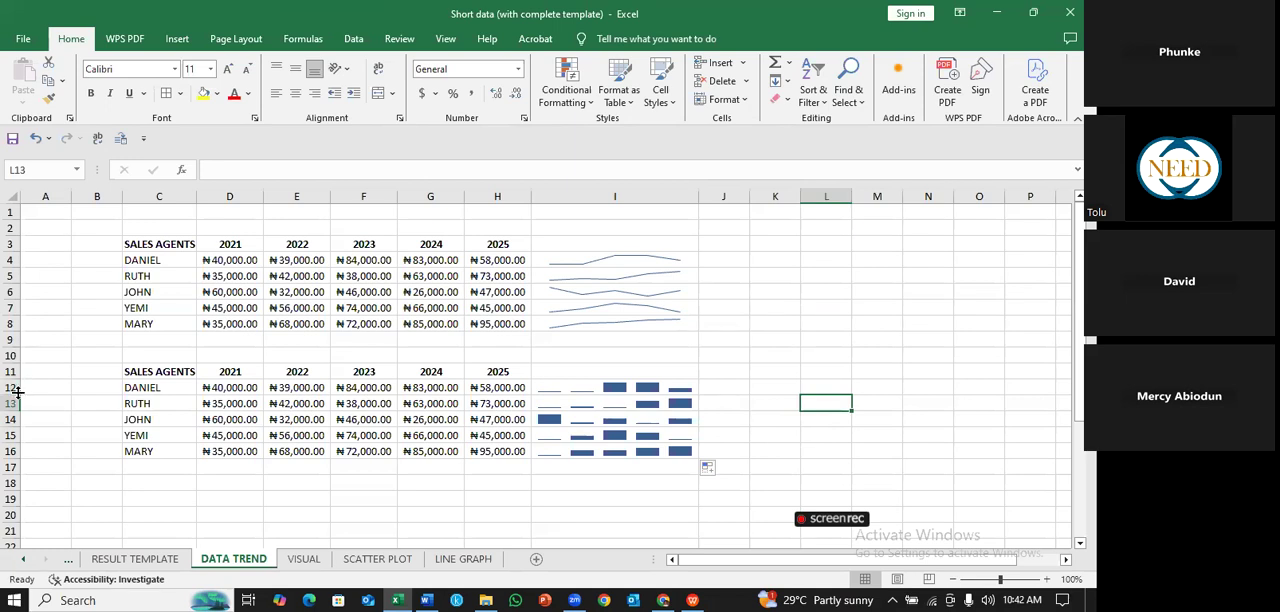
- Make rows 12 to 14 about three times taller to enlarge their column sparklines
left_click_drag(18, 395, 20, 432)
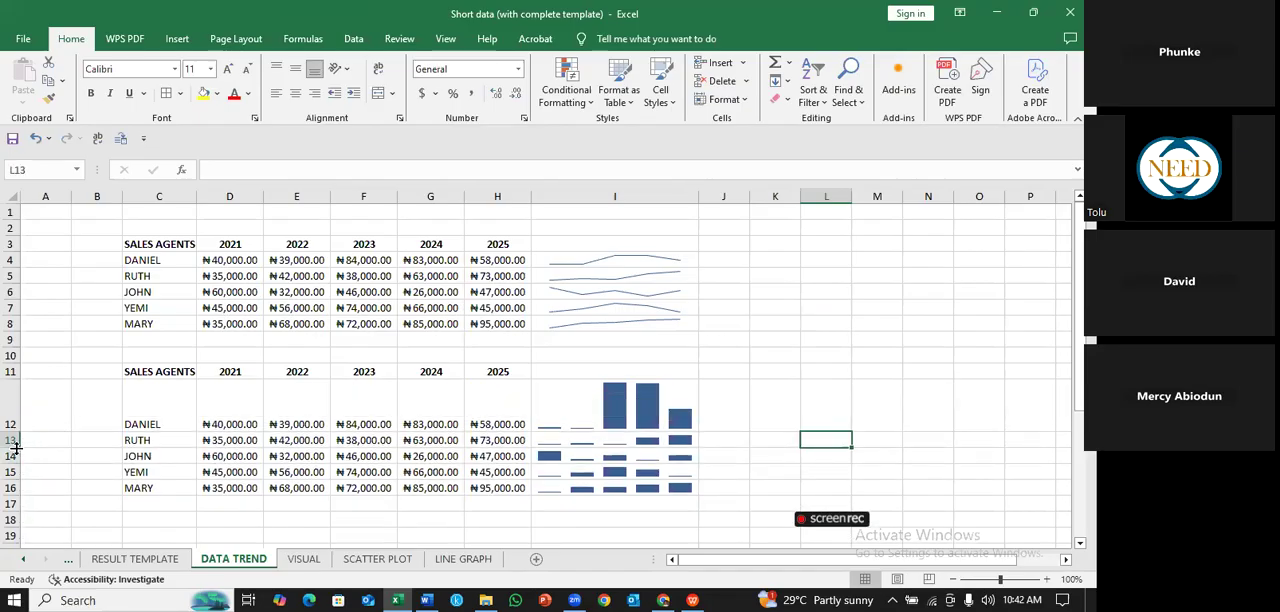
left_click_drag(16, 447, 15, 528)
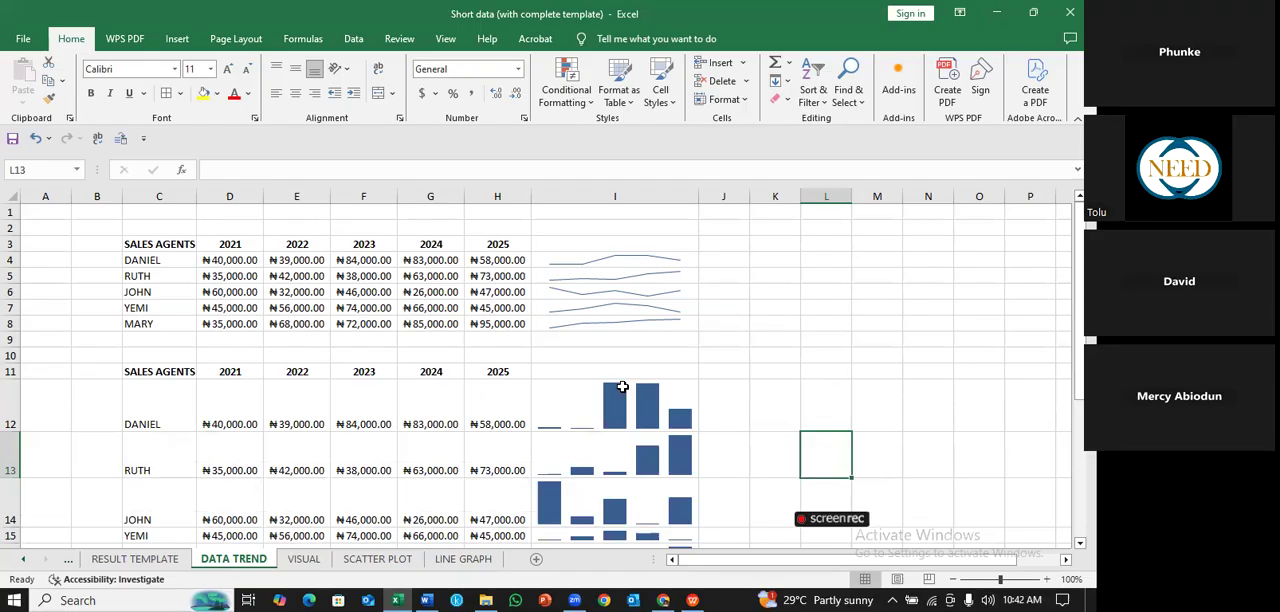
left_click(820, 395)
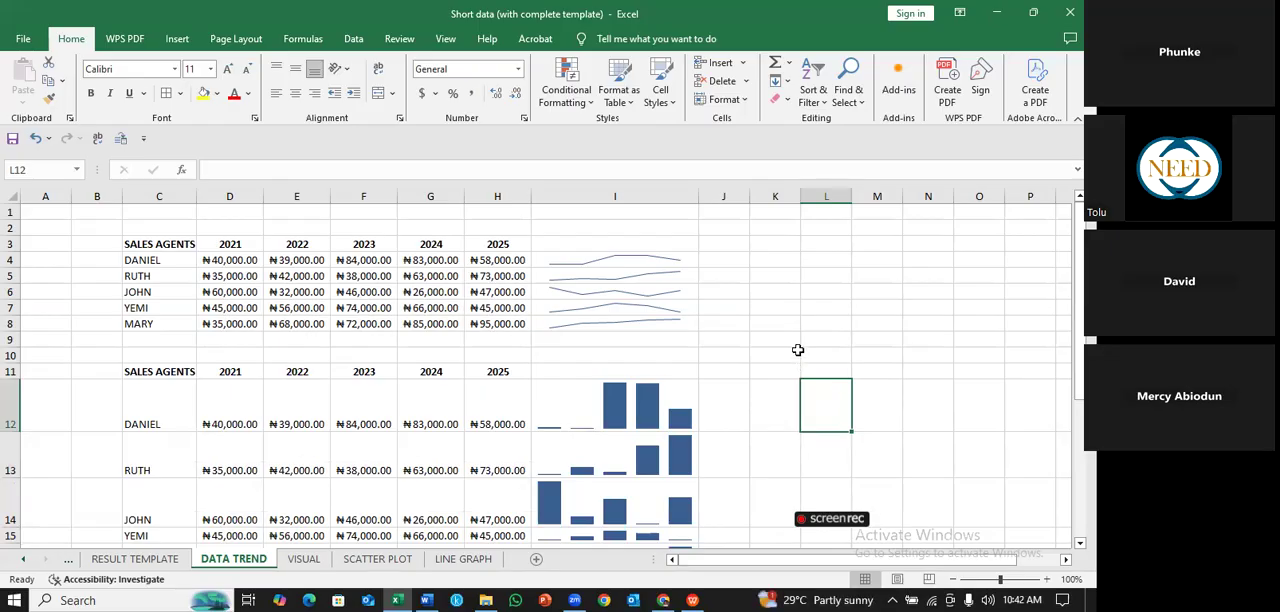
- Inspect the column sparklines in I12:I16 and make row 15 about three times taller to enlarge its sparkline
left_click(796, 355)
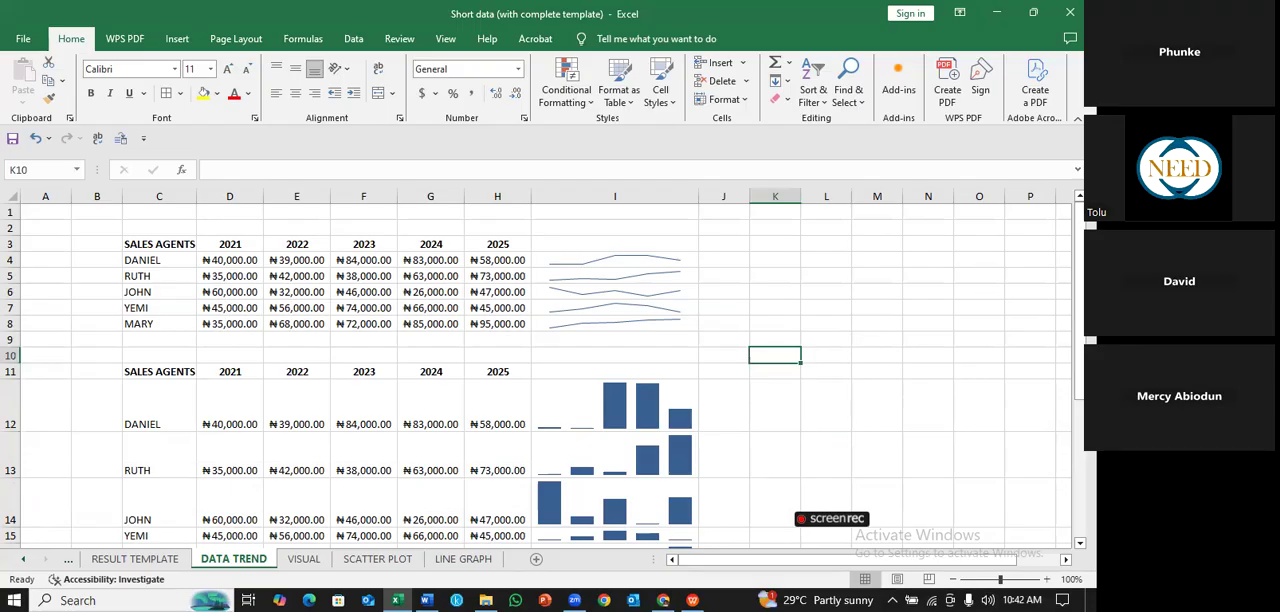
left_click_drag(1080, 260, 1080, 324)
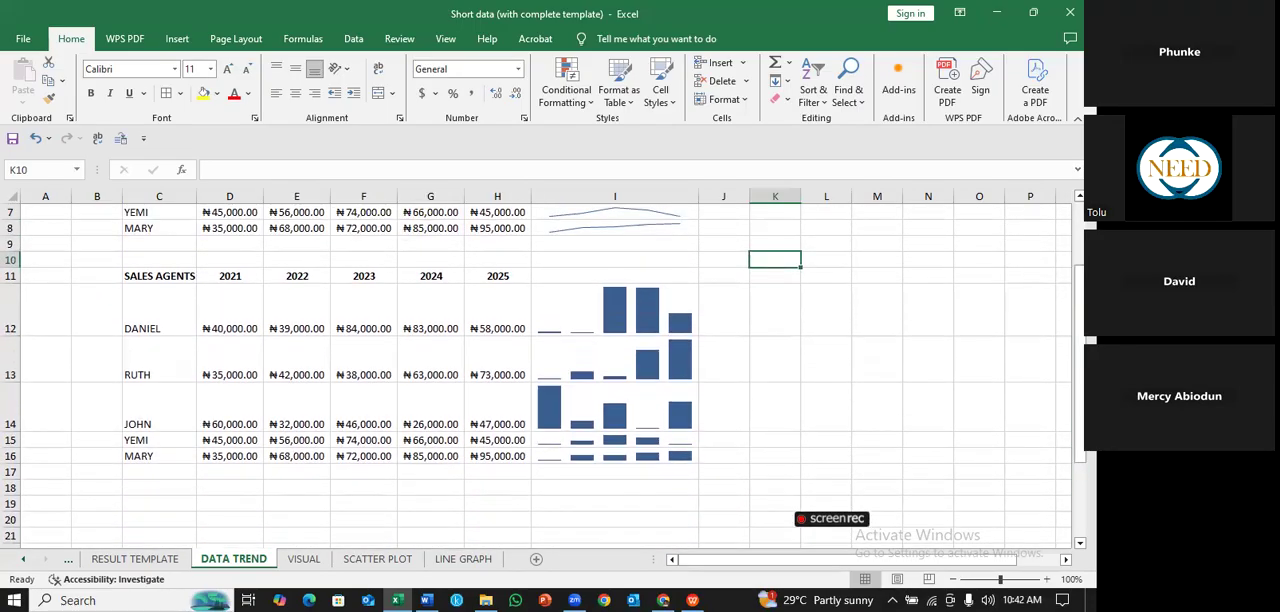
left_click(552, 329)
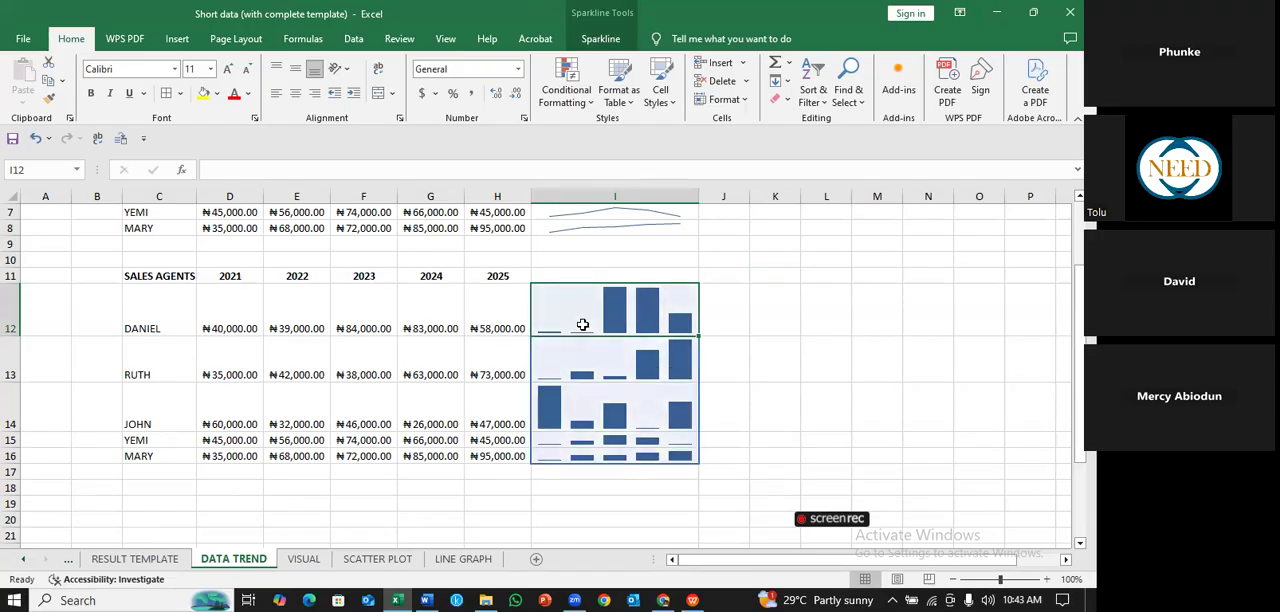
left_click(616, 305)
left_click(546, 408)
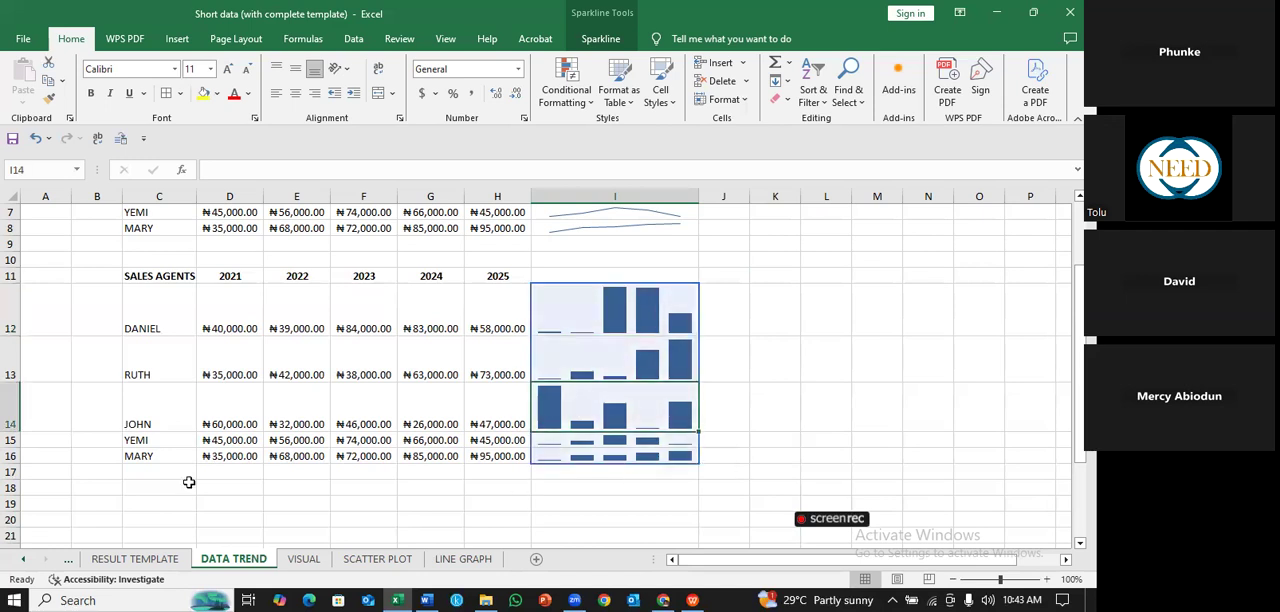
left_click_drag(12, 447, 15, 491)
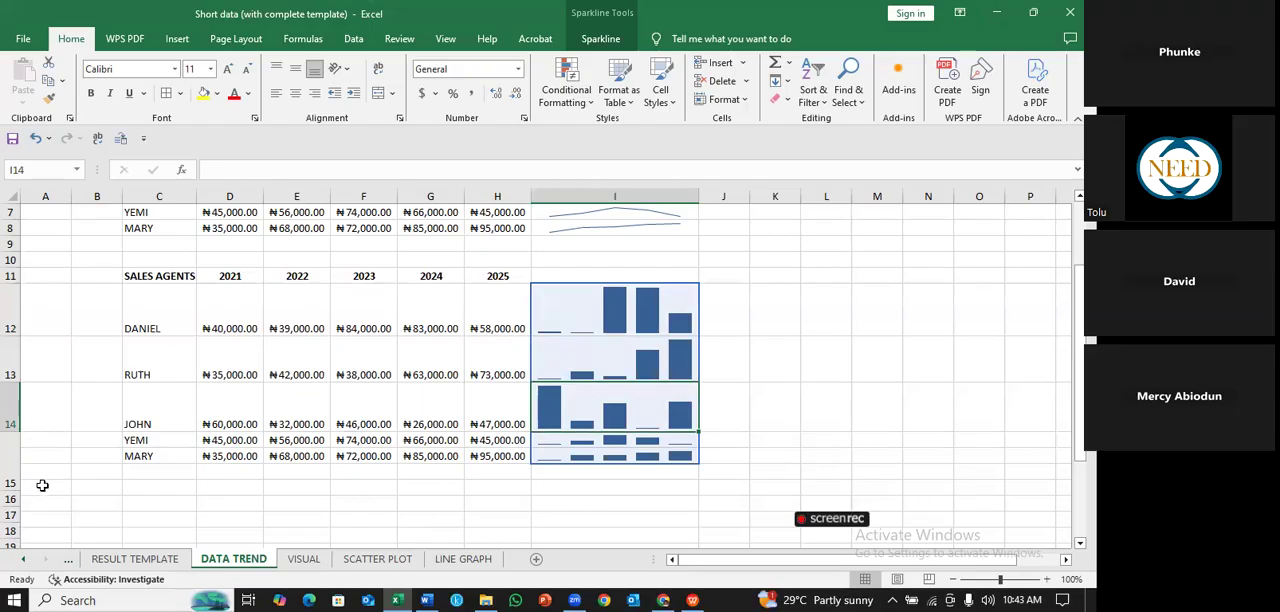
left_click(775, 394)
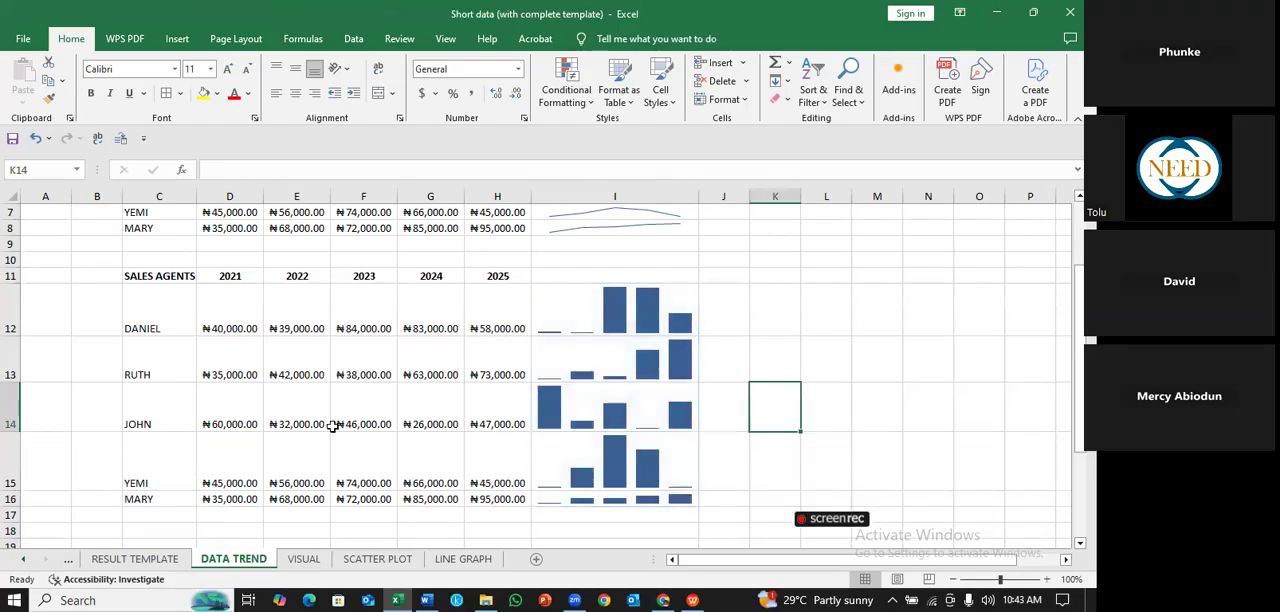
- Fill C14:H14 with yellow in the duplicated table and check the row against its column sparkline
left_click(168, 405)
left_click_drag(168, 405, 509, 415)
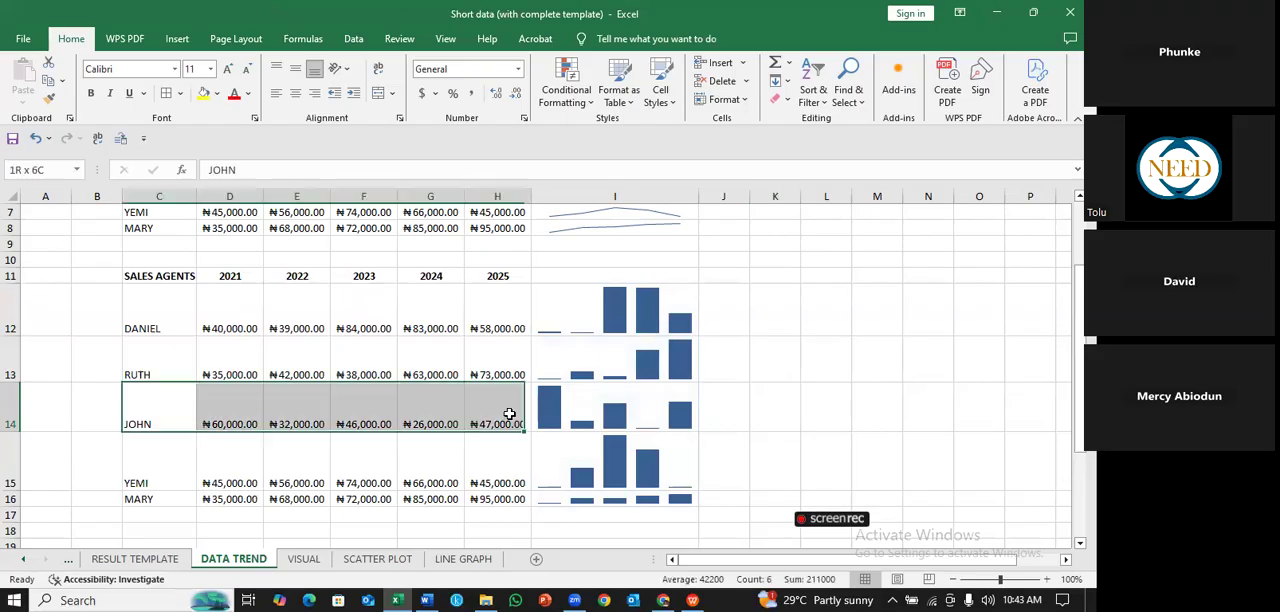
left_click(202, 93)
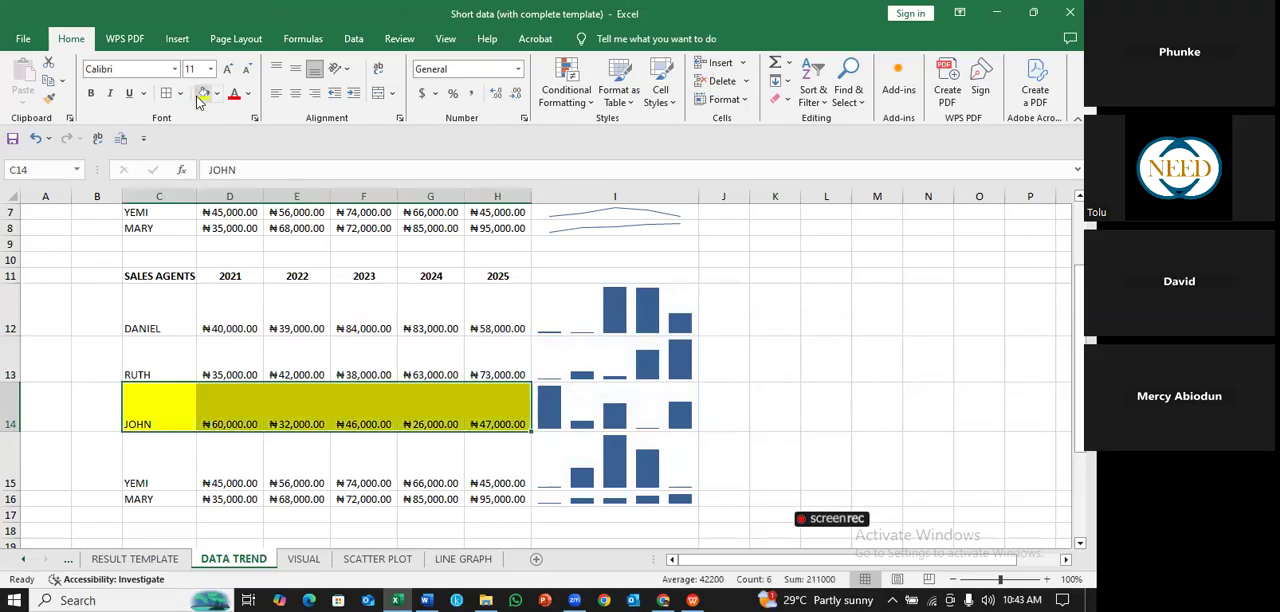
left_click(760, 378)
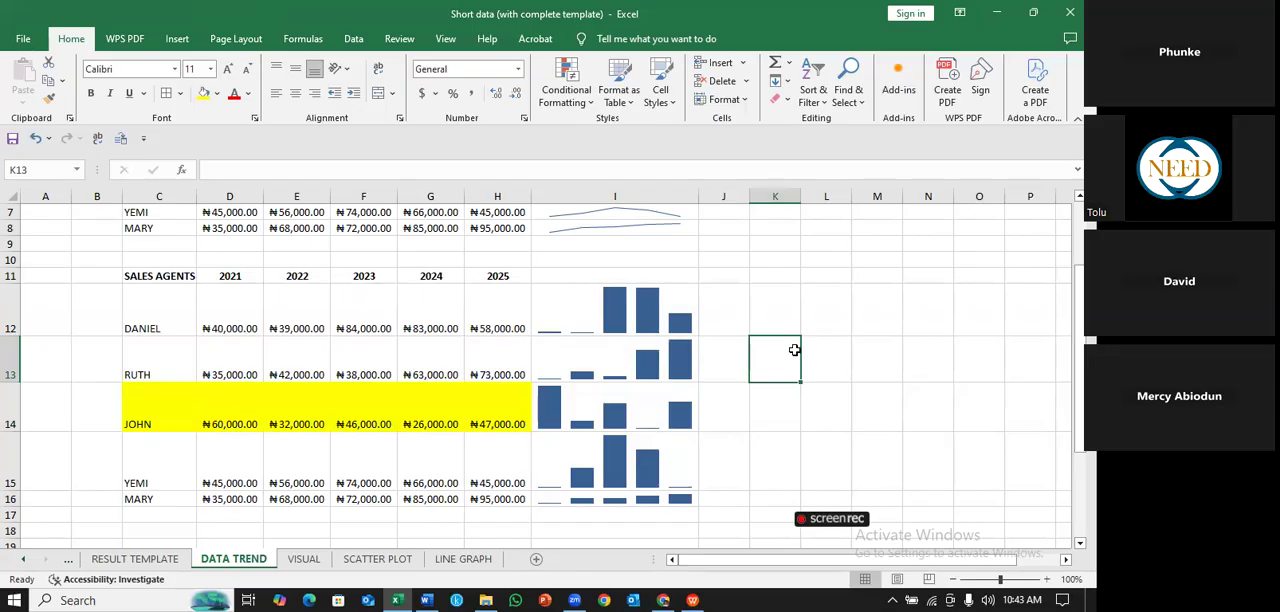
left_click(814, 410)
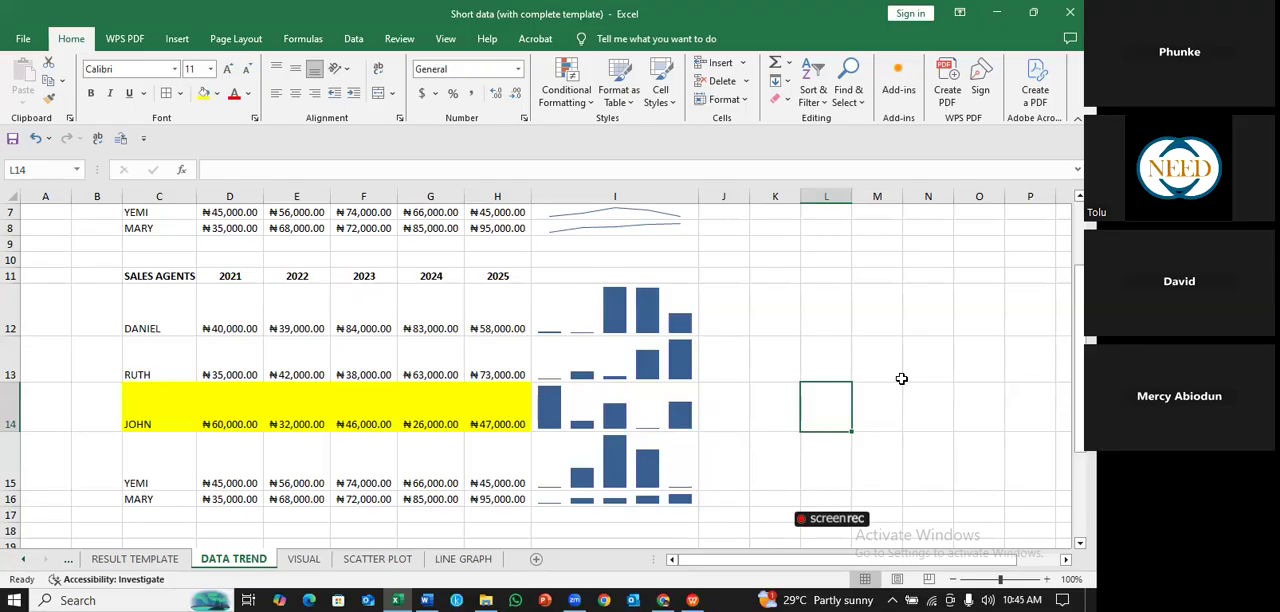
left_click(547, 404)
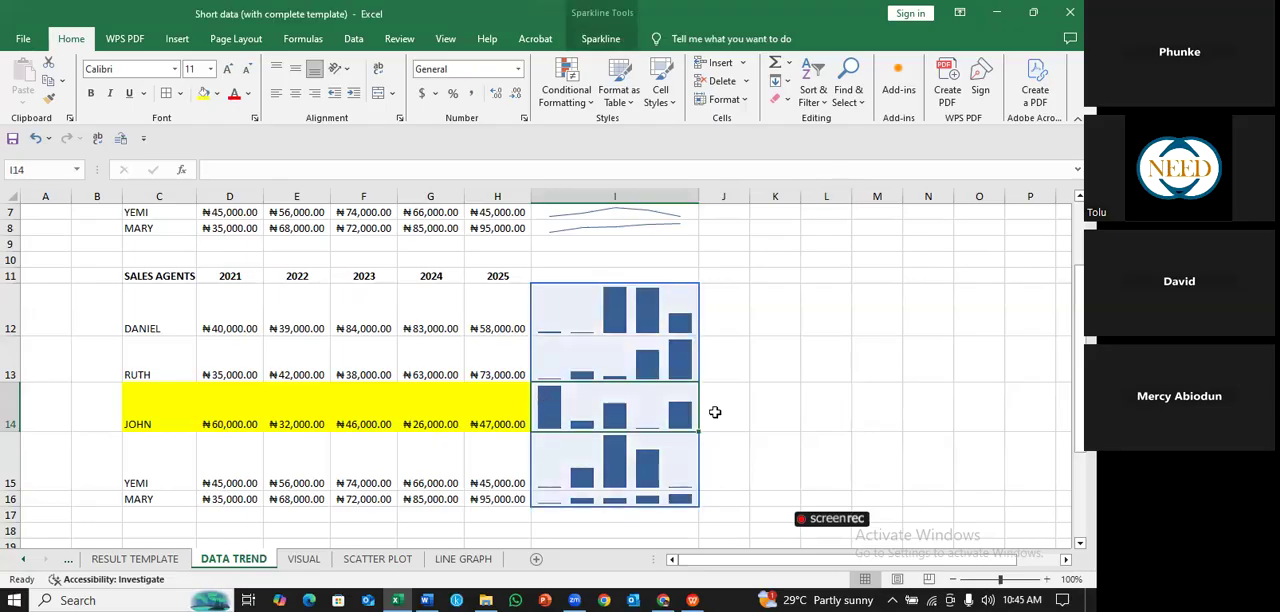
left_click(839, 405)
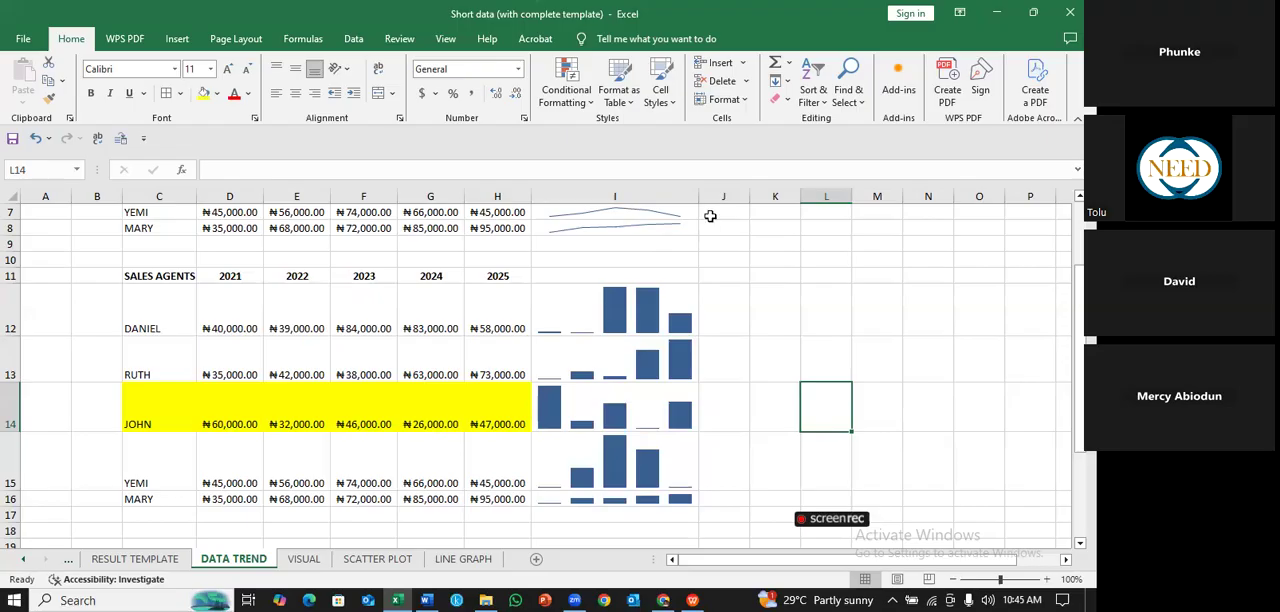
left_click(962, 398)
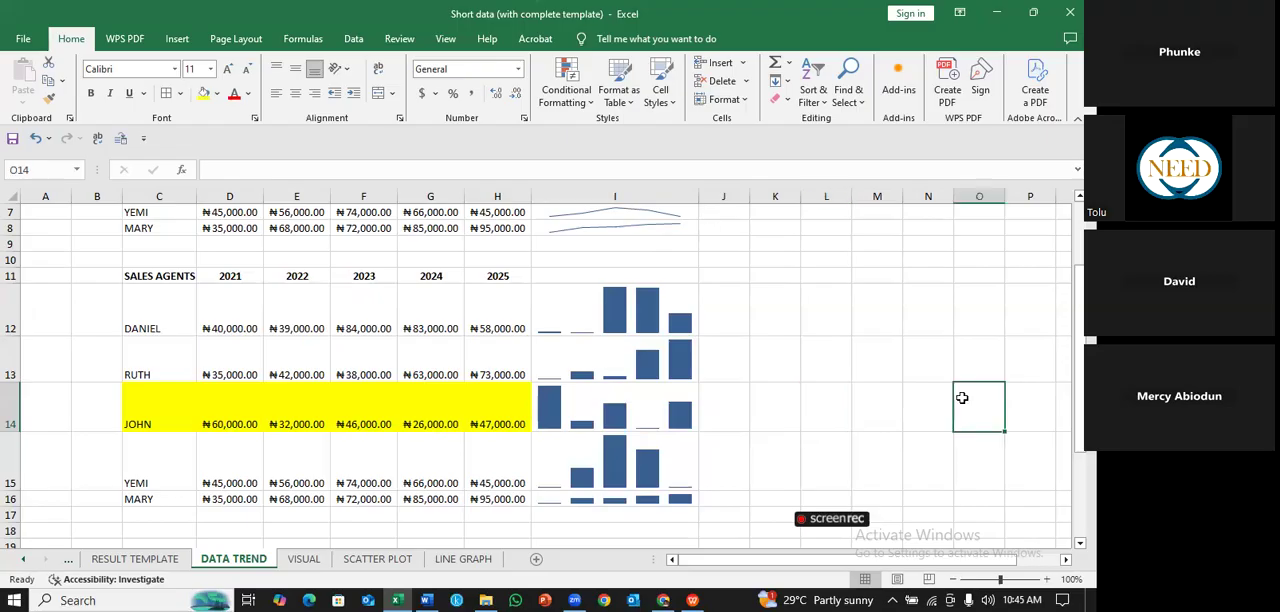
- Undo the yellow fill and the height changes of rows 12 to 15
key("ctrl+z")
key("ctrl+z")
key("ctrl+z")
key("ctrl+z")
key("ctrl+z")
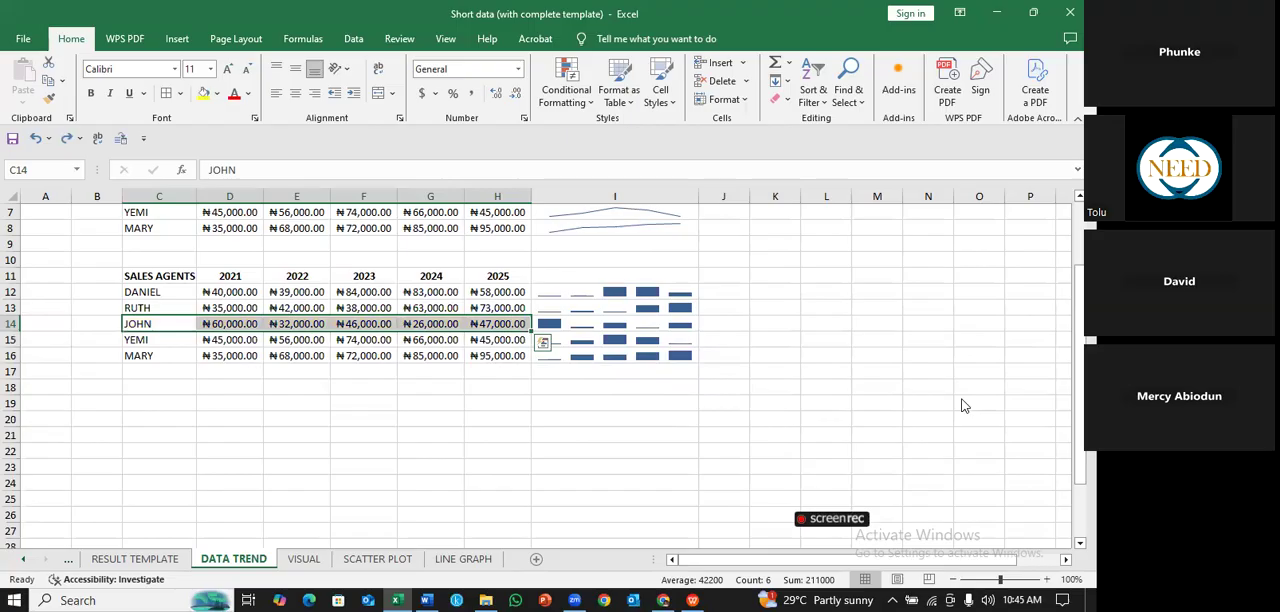
- Copy the original sales table C3:H8 and paste the duplicate beside the line sparklines, starting at K3
scroll(160, 287, "up", 2)
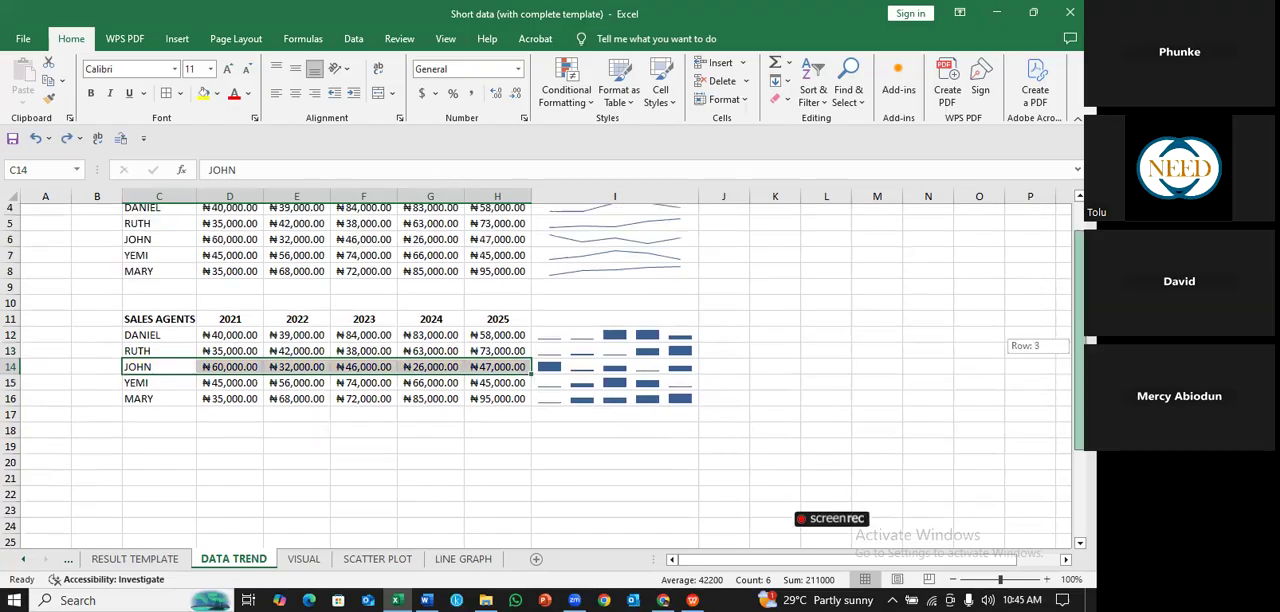
left_click_drag(153, 243, 513, 322)
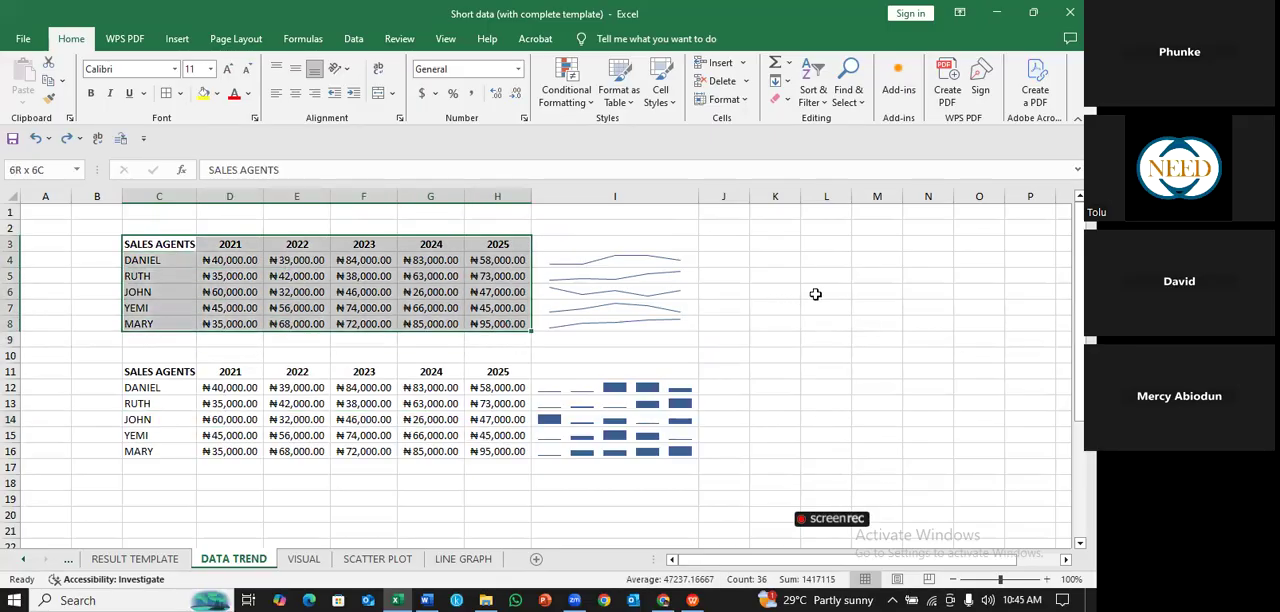
key("ctrl+c")
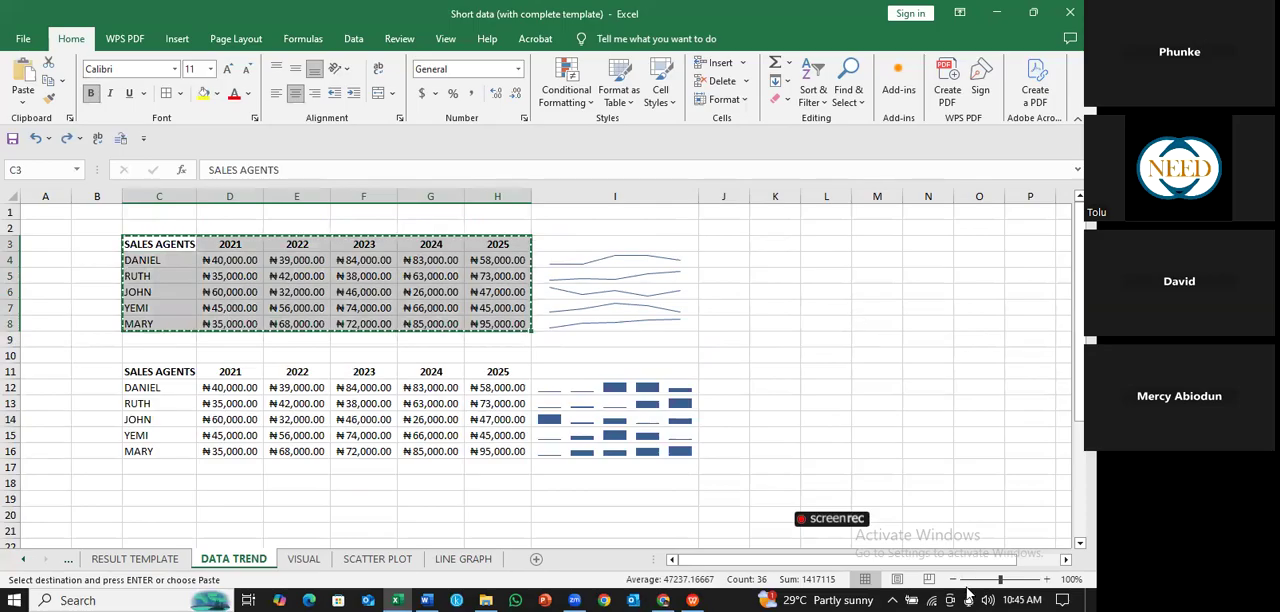
left_click(746, 260)
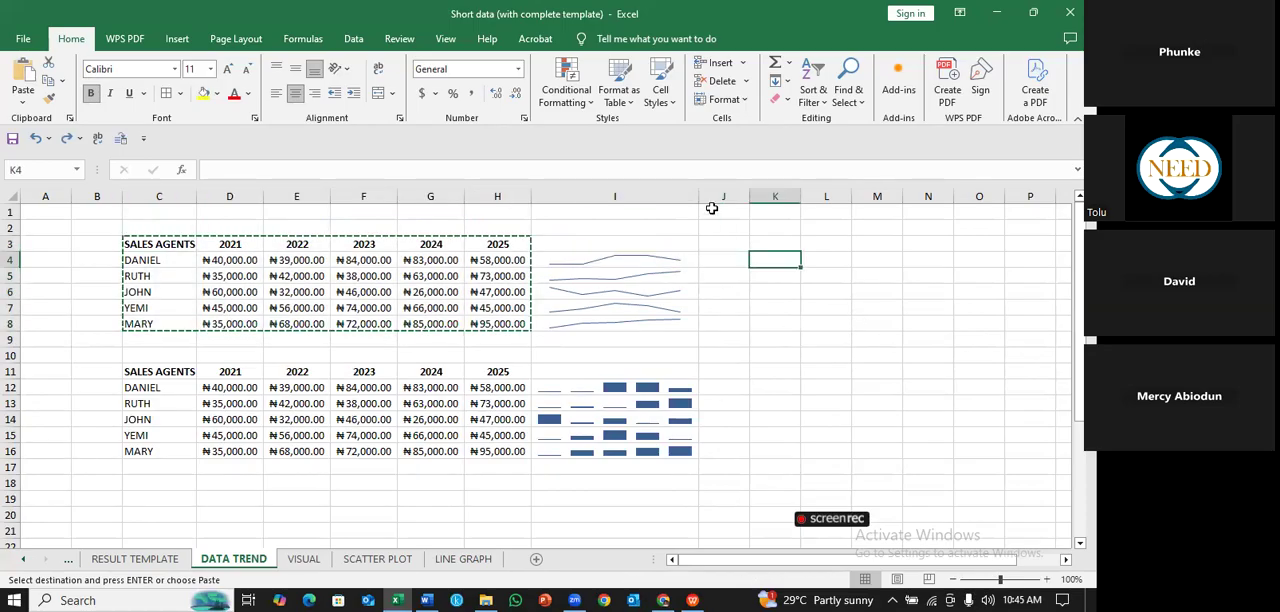
left_click(775, 244)
key("ctrl+v")
- Widen columns K to P so the sales values of the newly pasted table fit in full
scroll(775, 244, "right", 2)
left_click_drag(698, 197, 1028, 196)
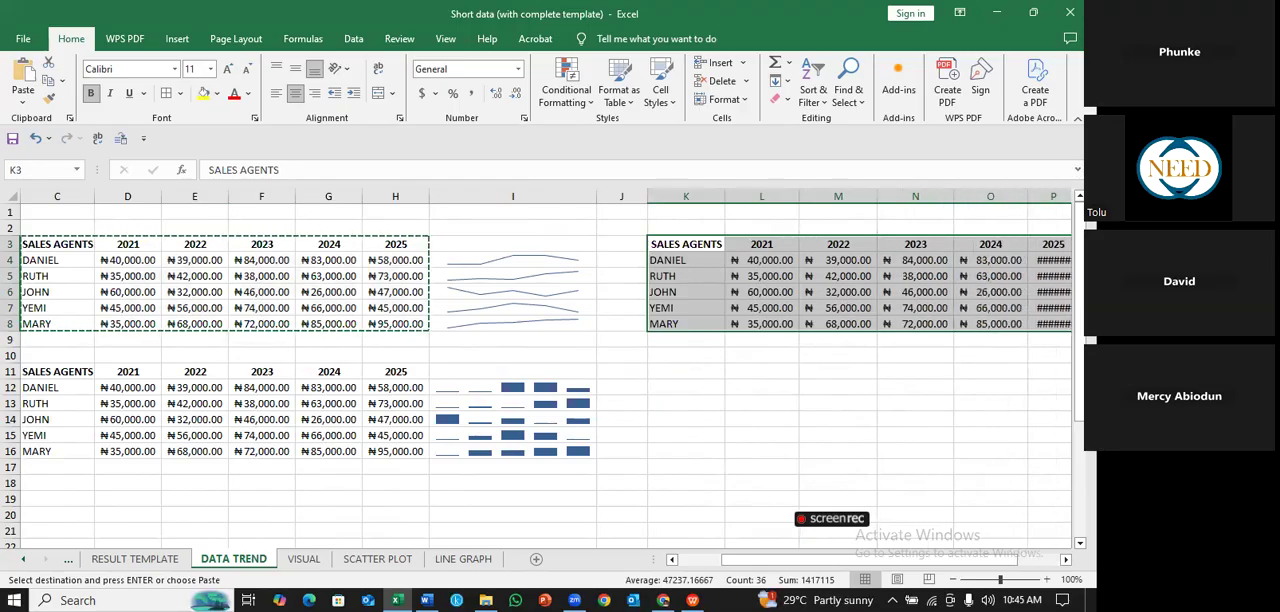
left_click(1066, 560)
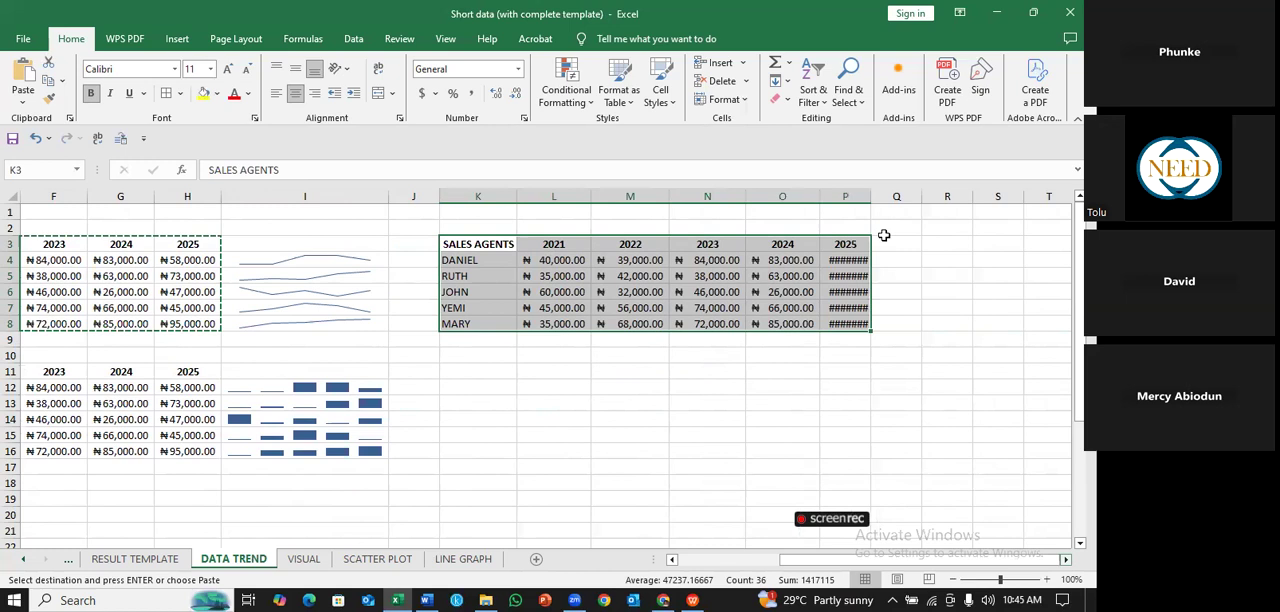
left_click_drag(876, 197, 886, 198)
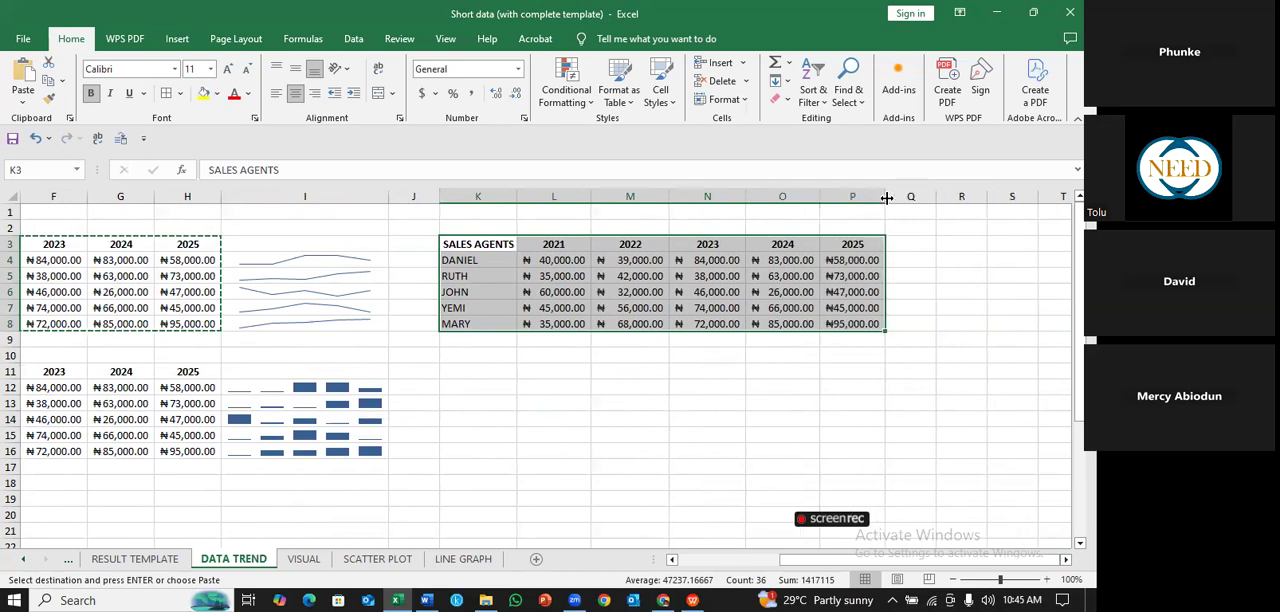
left_click(887, 268)
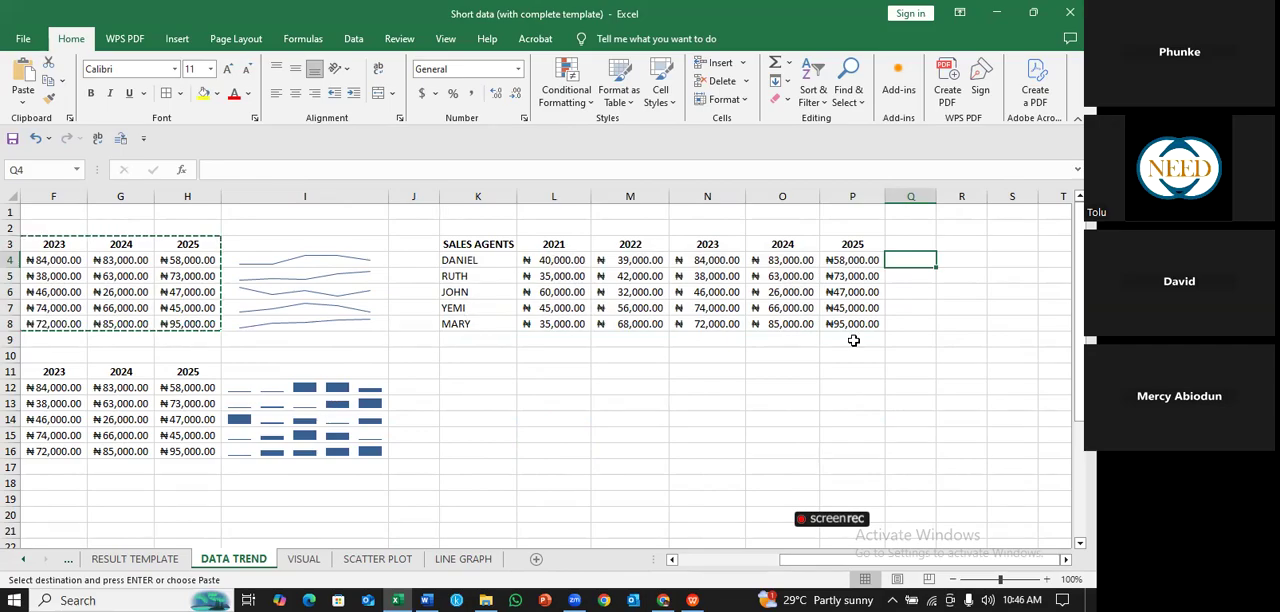
- Apply the Green - White Color Scale conditional formatting to the sales values in L4:P8
mouse_move(545, 262)
left_mouse_down()
mouse_move(840, 340)
mouse_move(801, 347)
mouse_move(755, 319)
mouse_move(532, 309)
mouse_move(642, 257)
mouse_move(538, 255)
mouse_move(557, 259)
left_mouse_up()
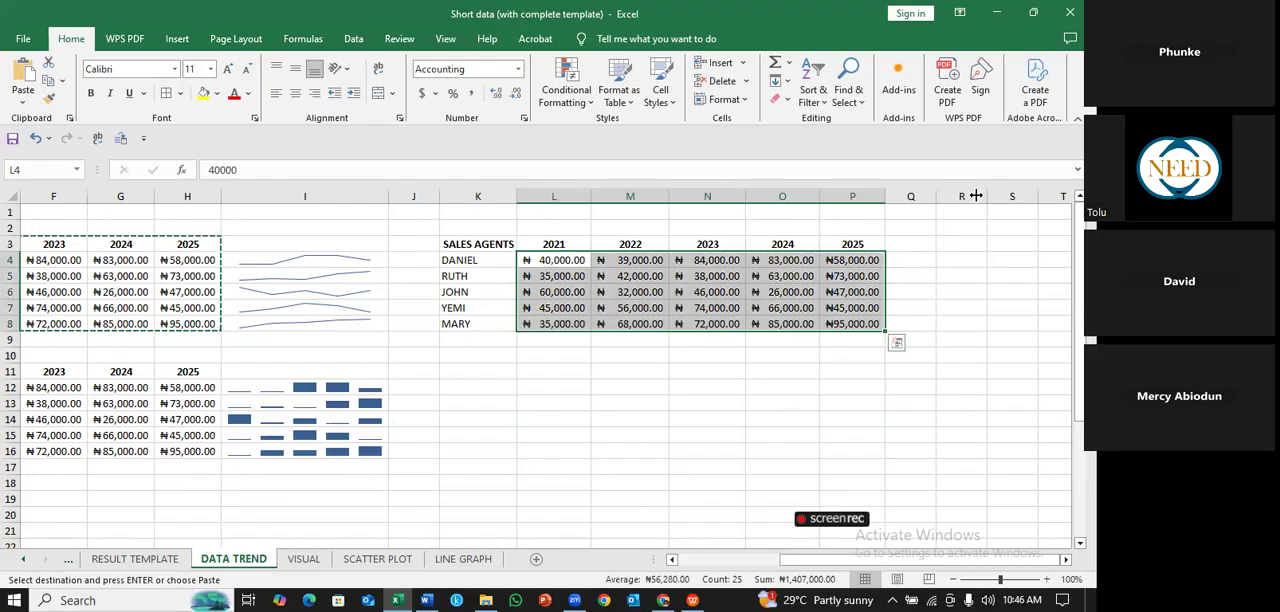
left_click_drag(941, 206, 943, 206)
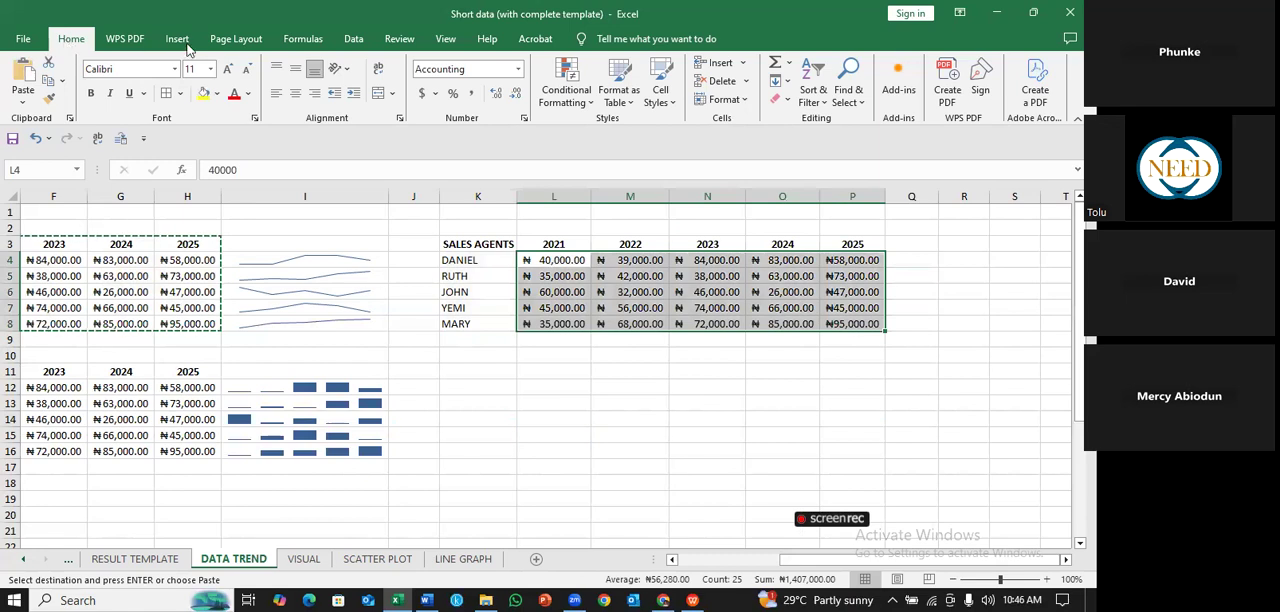
left_click(590, 104)
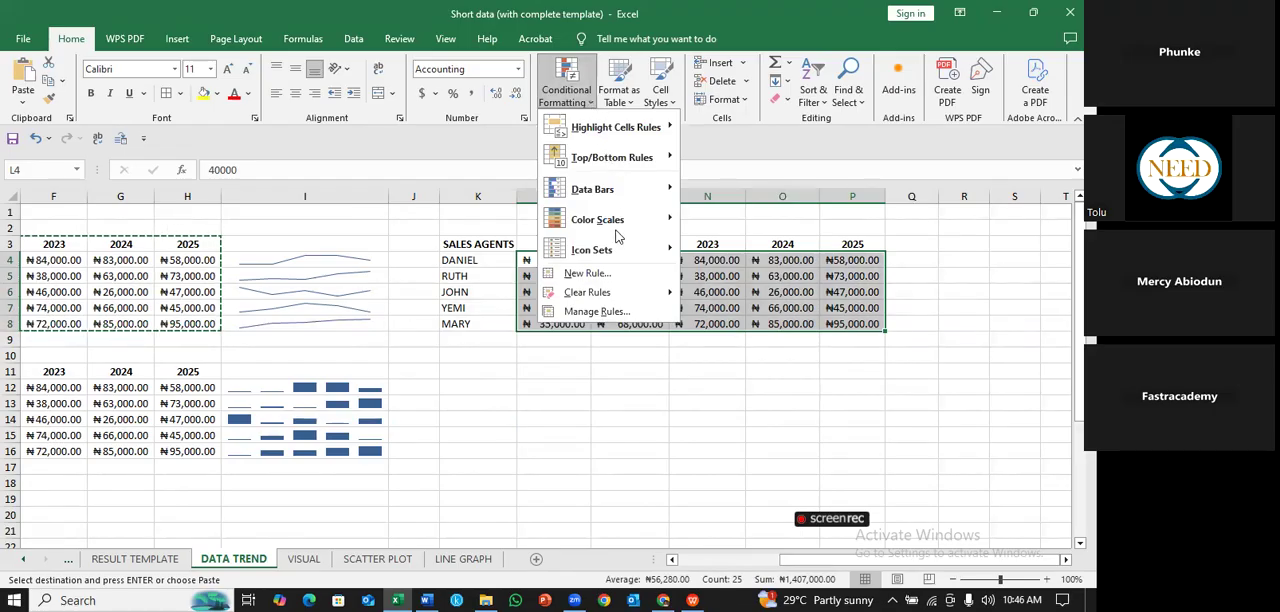
mouse_move(667, 223)
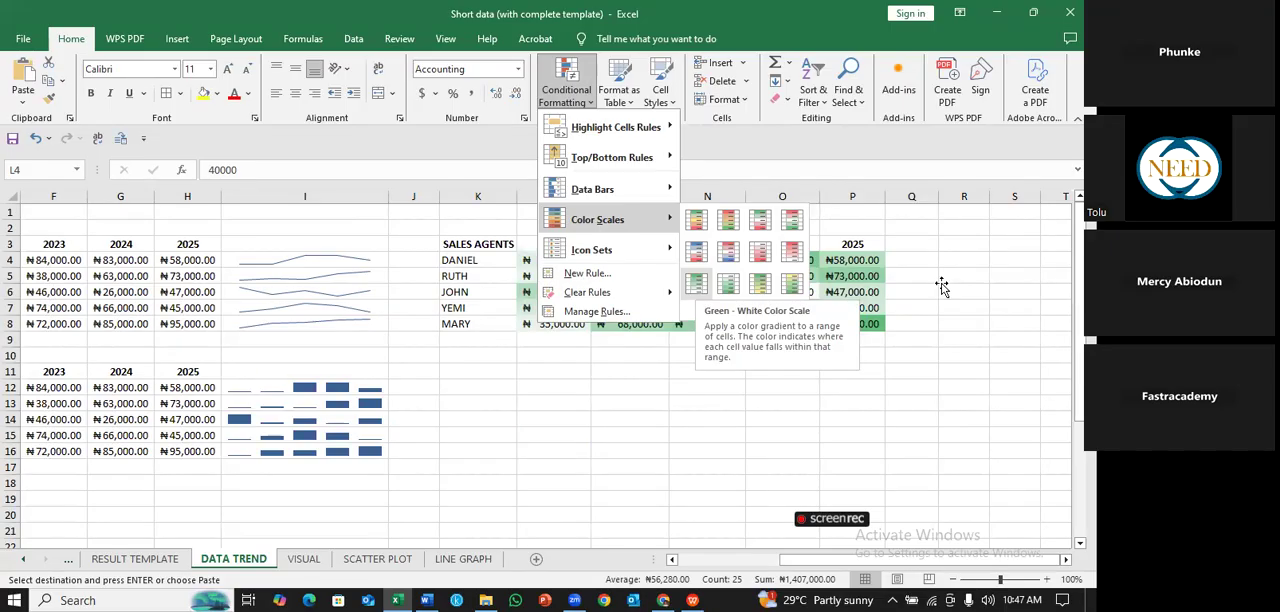
key("Escape")
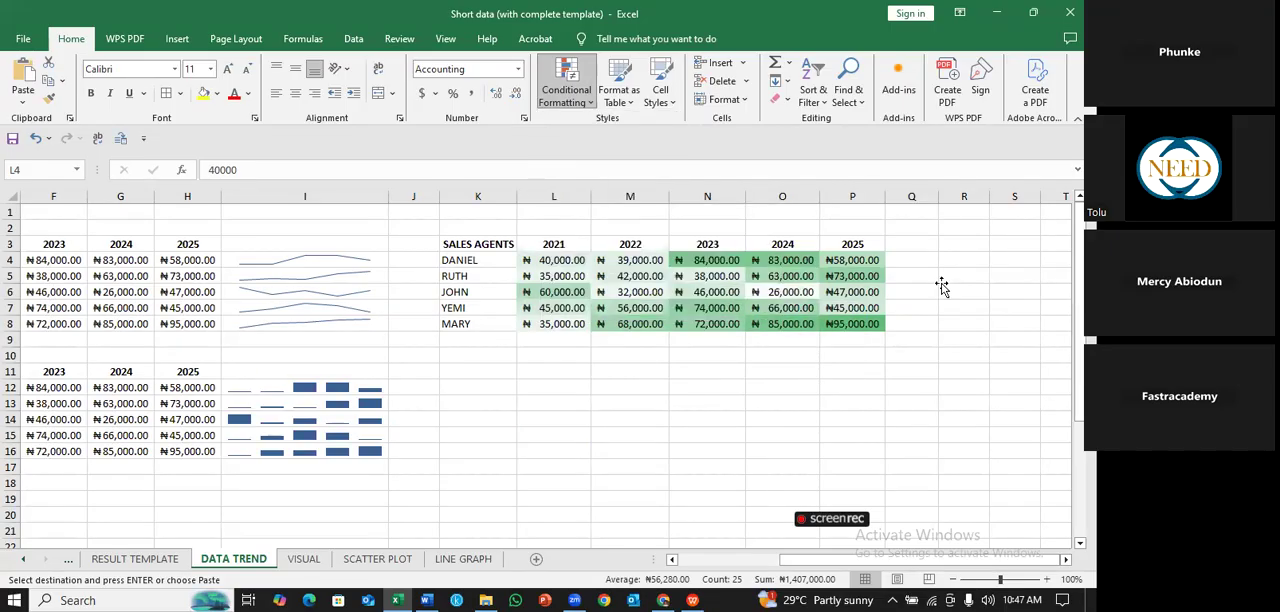
left_click(942, 280)
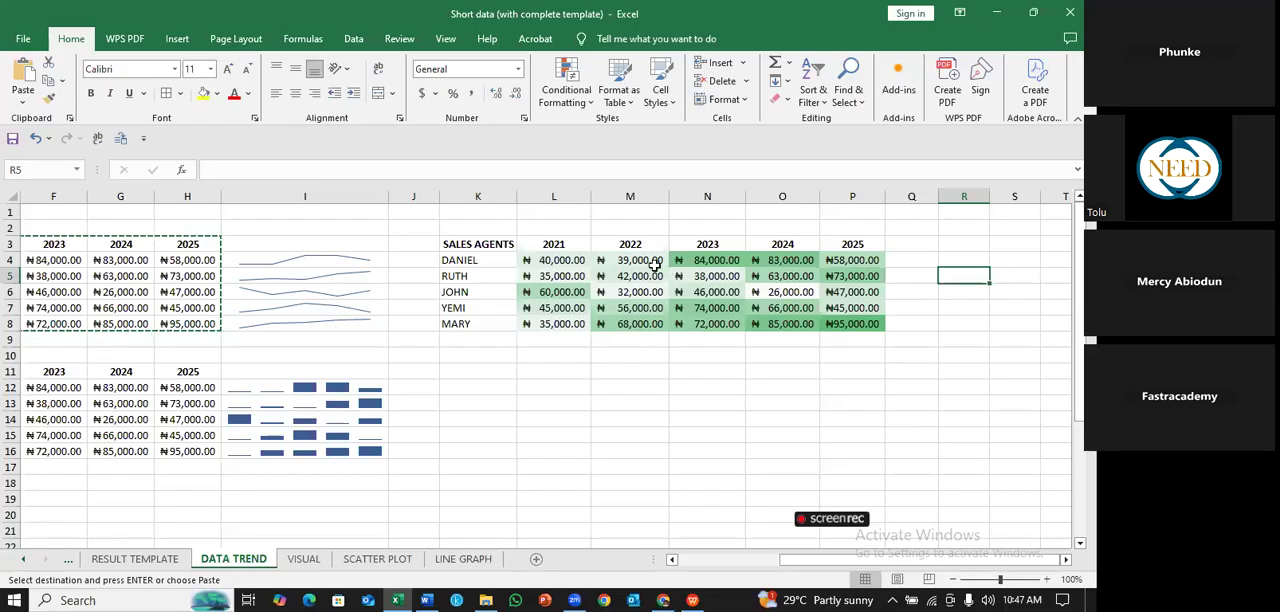
- Compare the color scale shading of cells N4, P8 and O8, and select the whole shaded range L4:P8
left_click(718, 259)
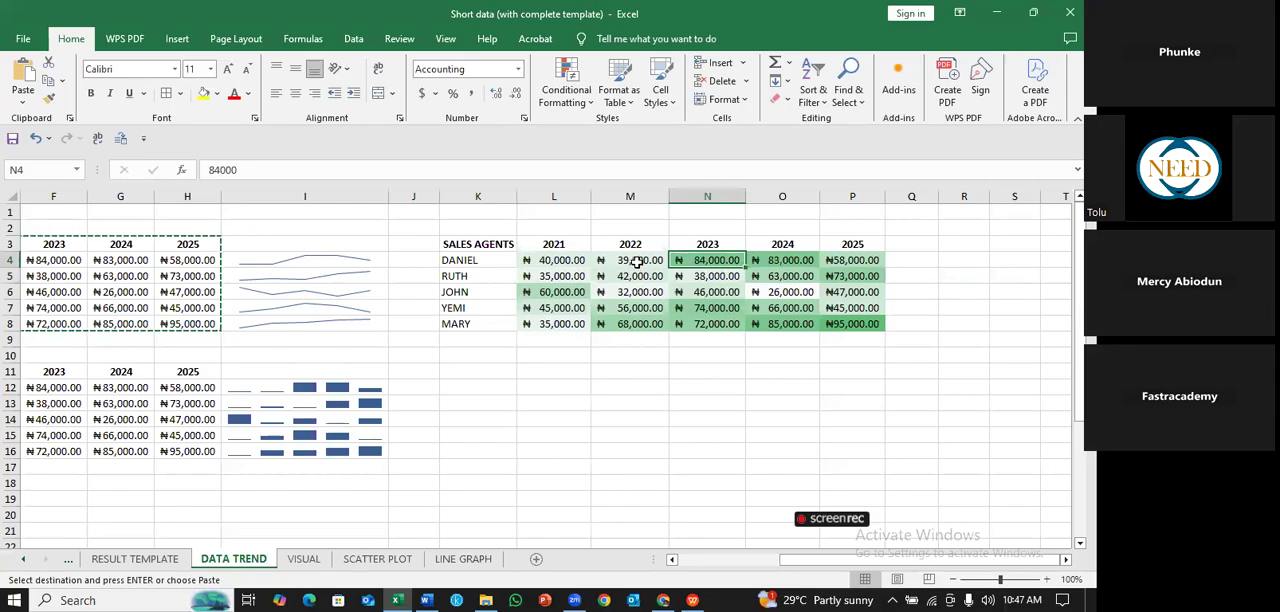
left_click(1012, 291)
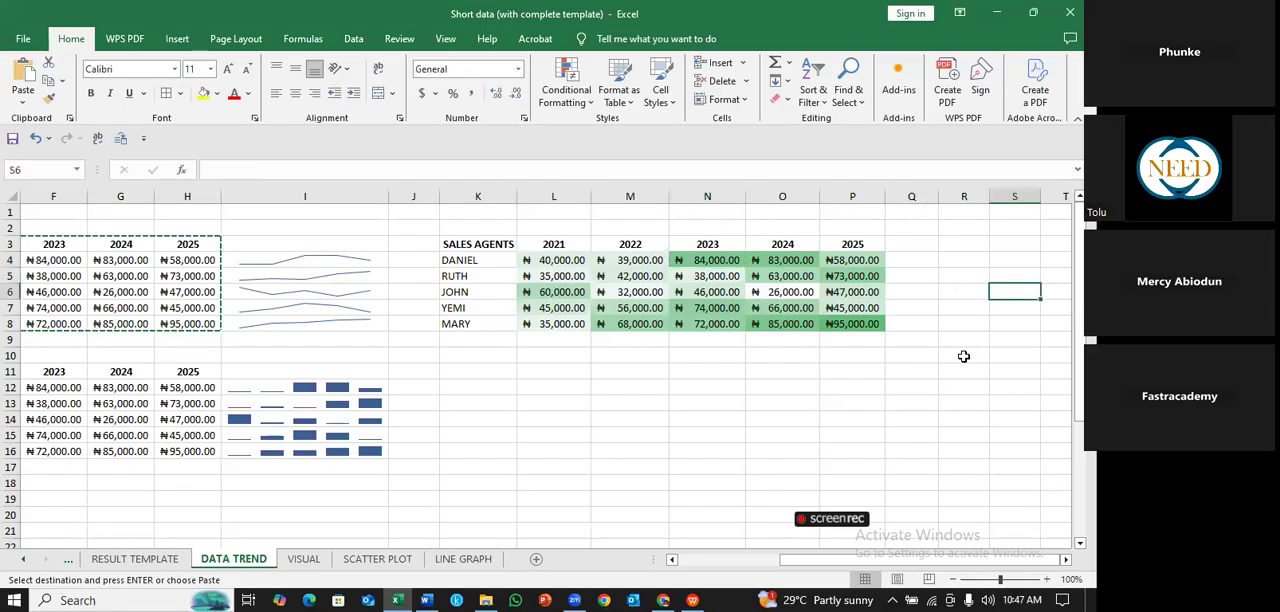
left_click(963, 356)
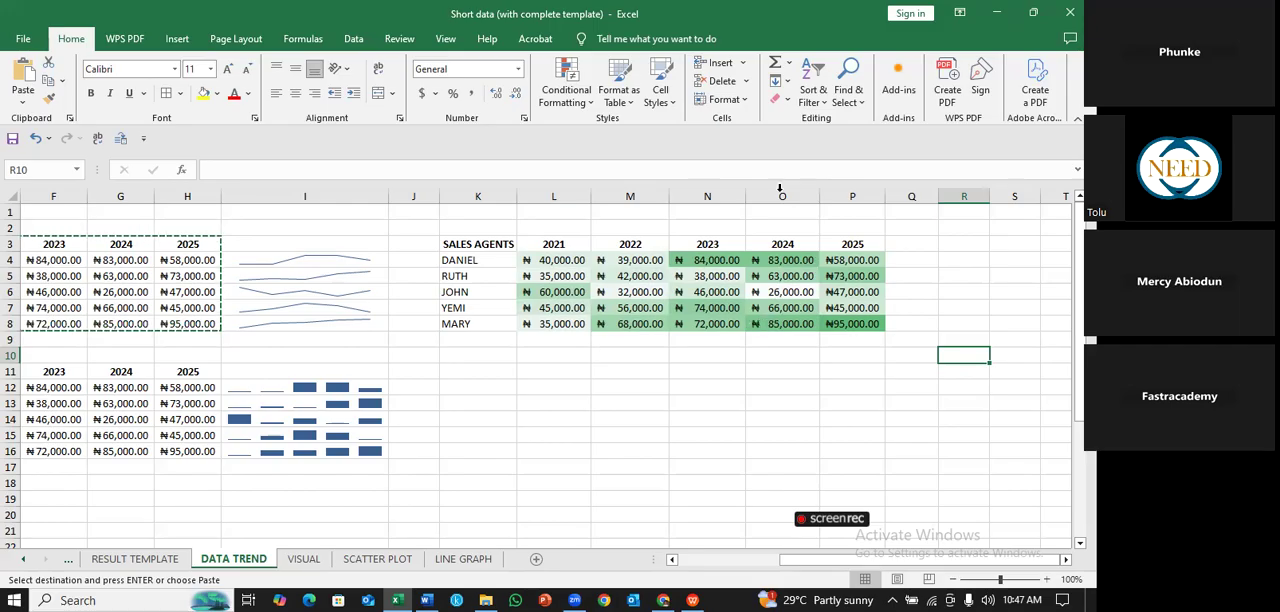
left_click(727, 266)
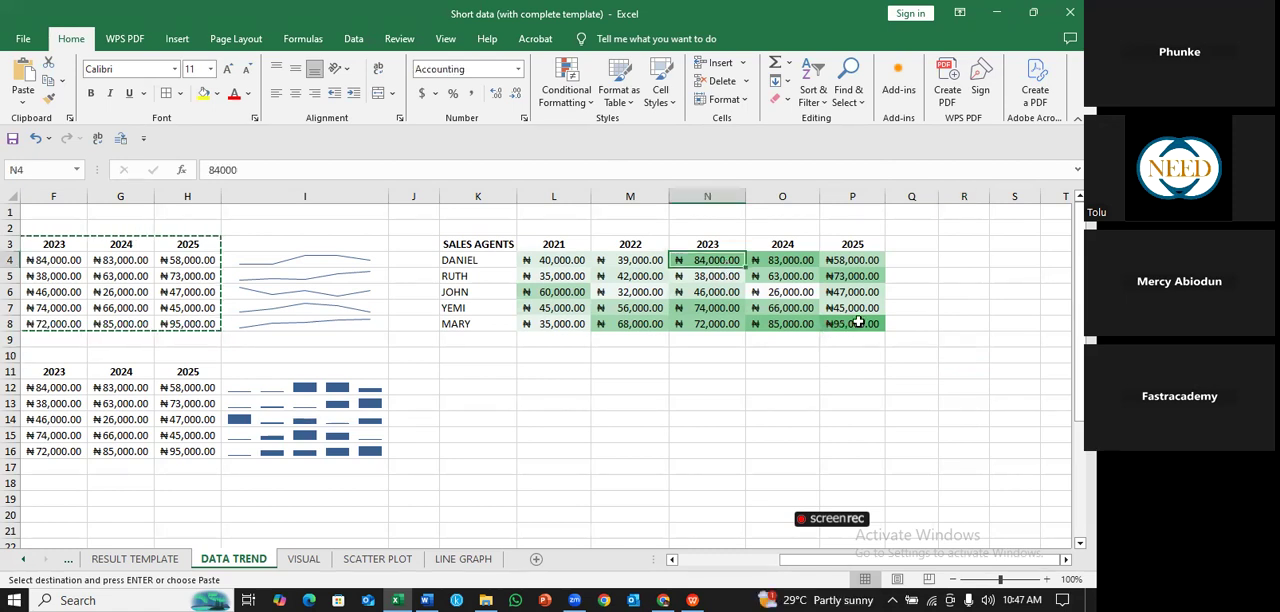
left_click(856, 321)
left_click(765, 329)
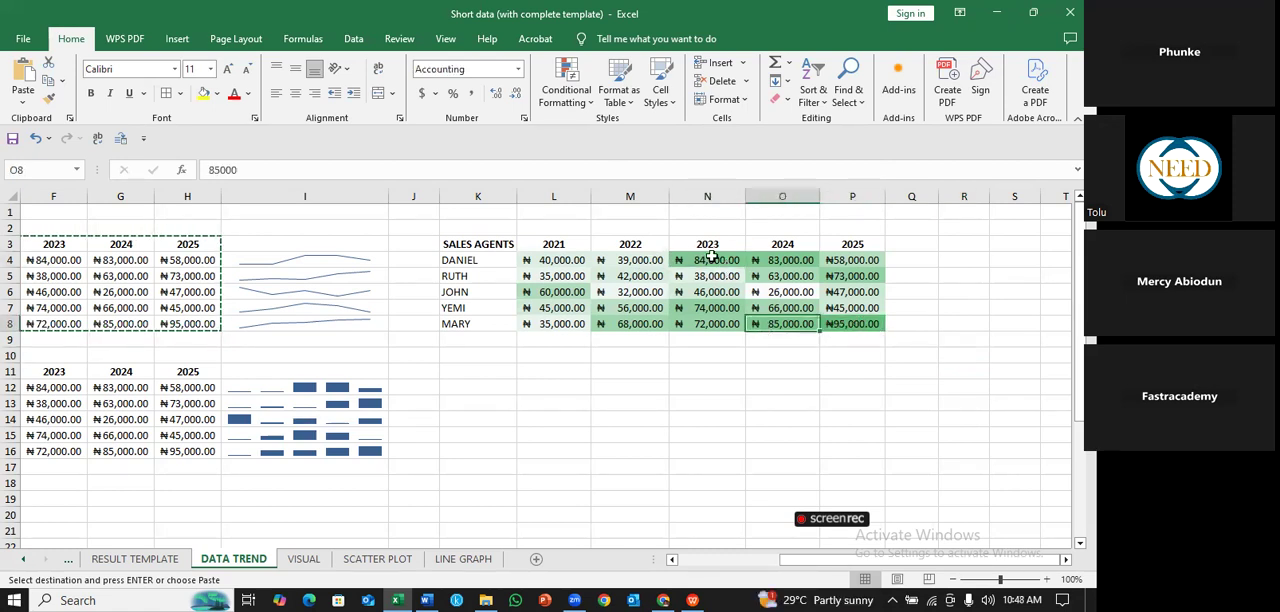
left_click(712, 257)
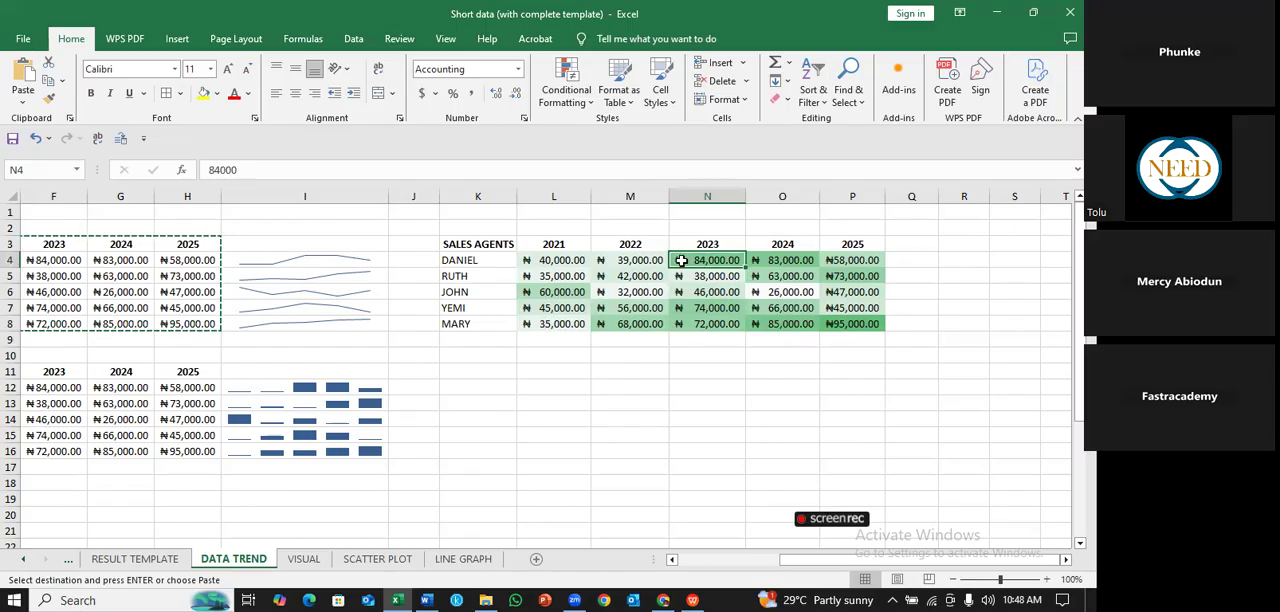
left_click_drag(562, 258, 854, 318)
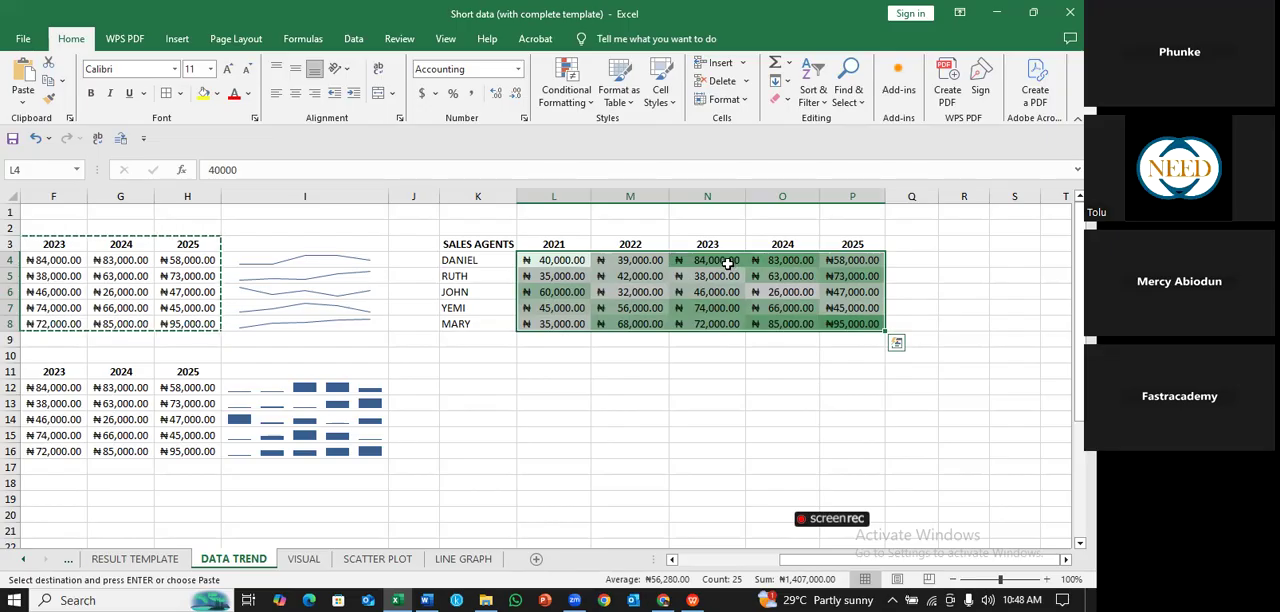
- Clear the conditional formatting rules from the sales values in L4:P8
left_click(958, 307)
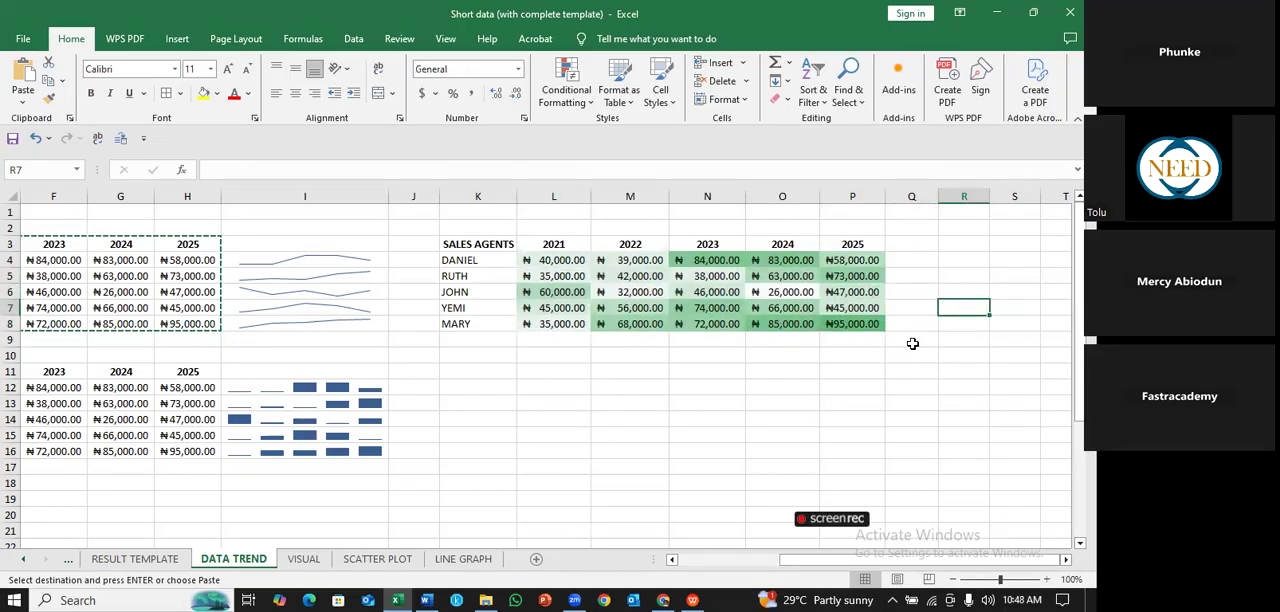
left_click(876, 326)
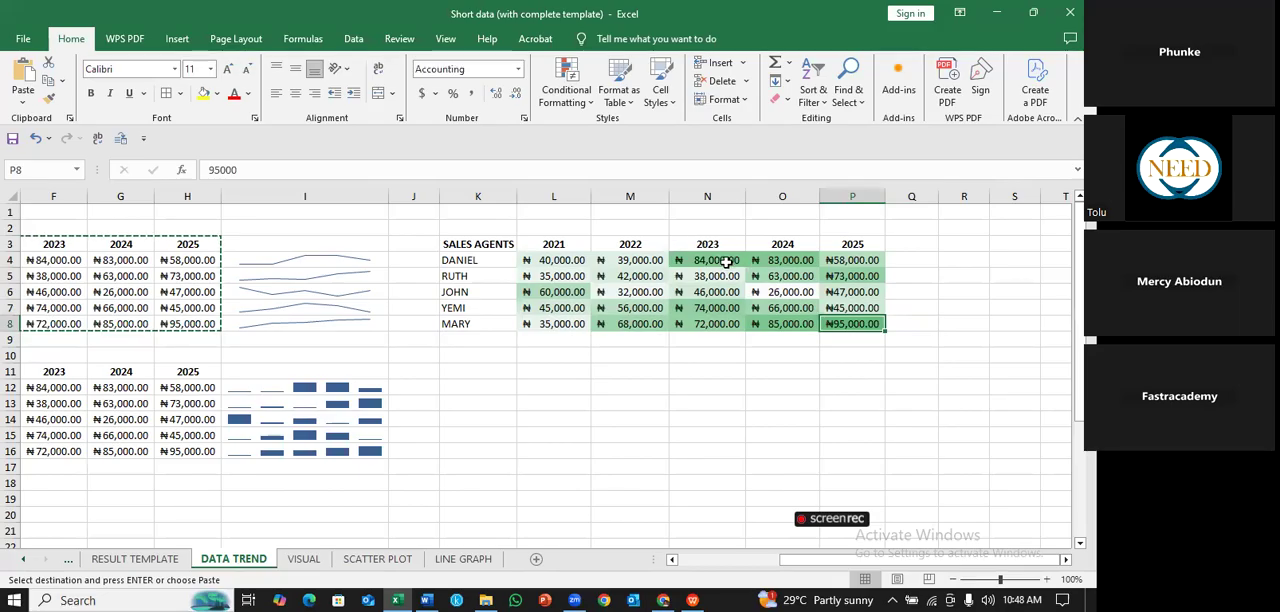
left_click(726, 261)
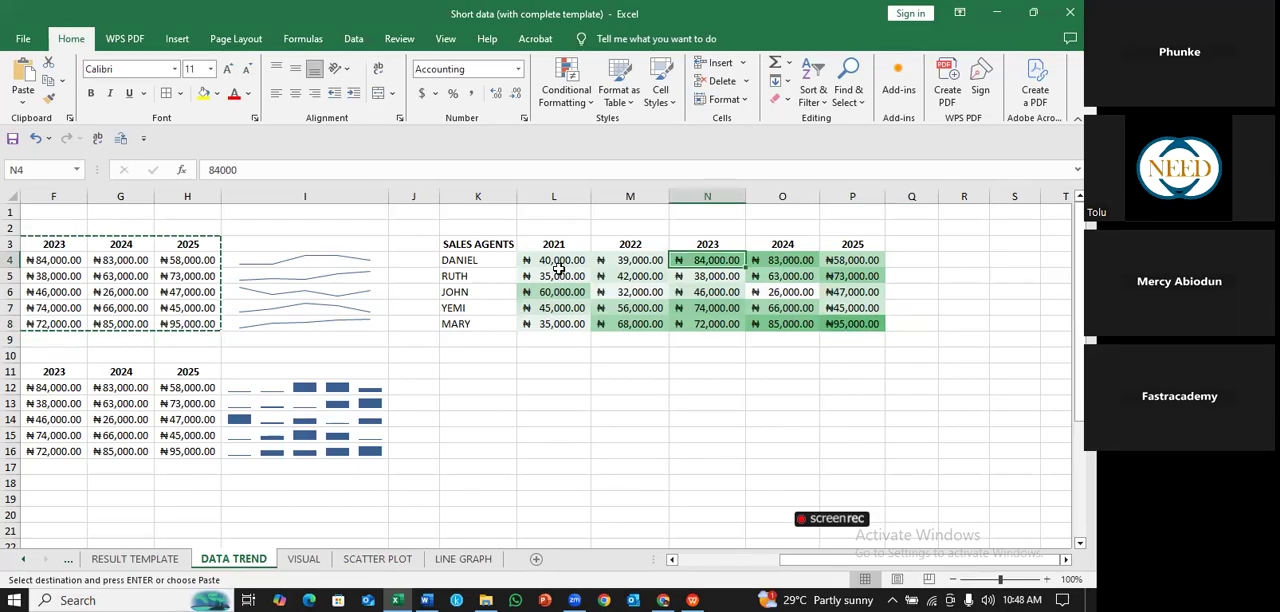
left_click(785, 258)
left_click_drag(553, 260, 782, 308)
key("shift+Right")
key("shift+Down")
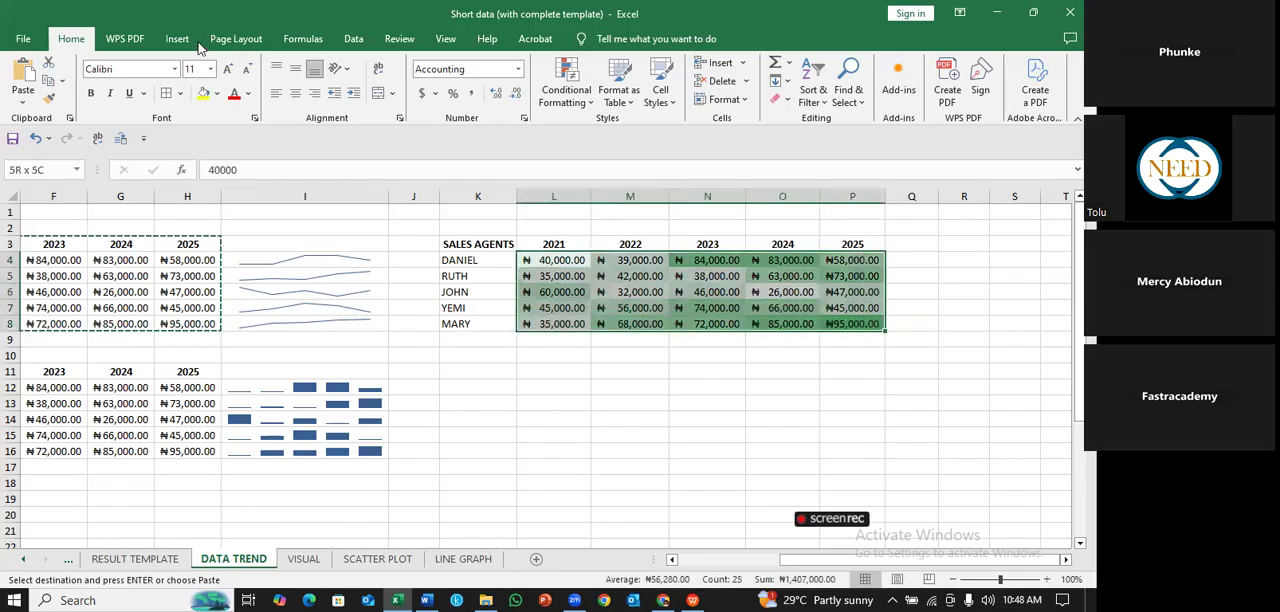
left_click(586, 97)
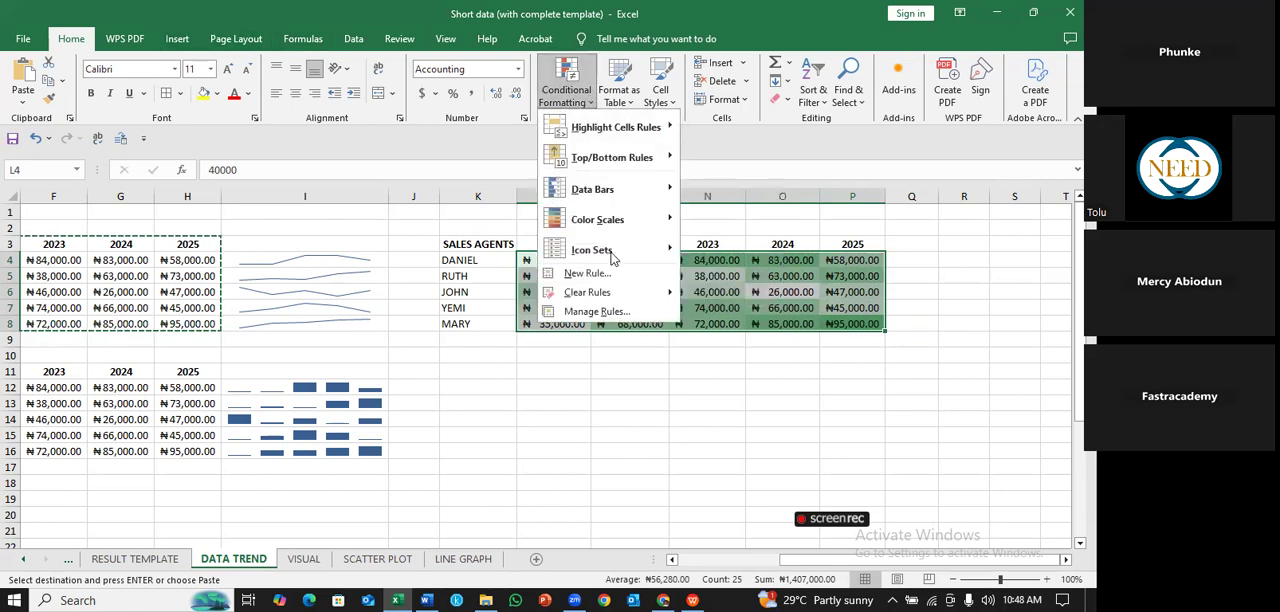
mouse_move(597, 294)
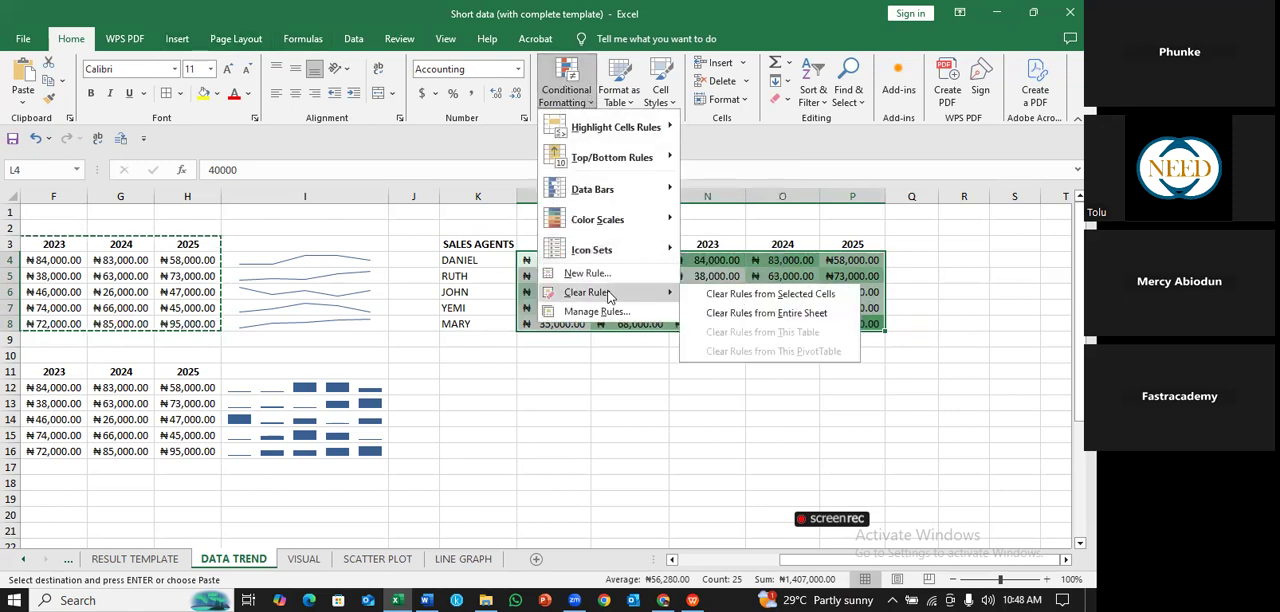
left_click(805, 296)
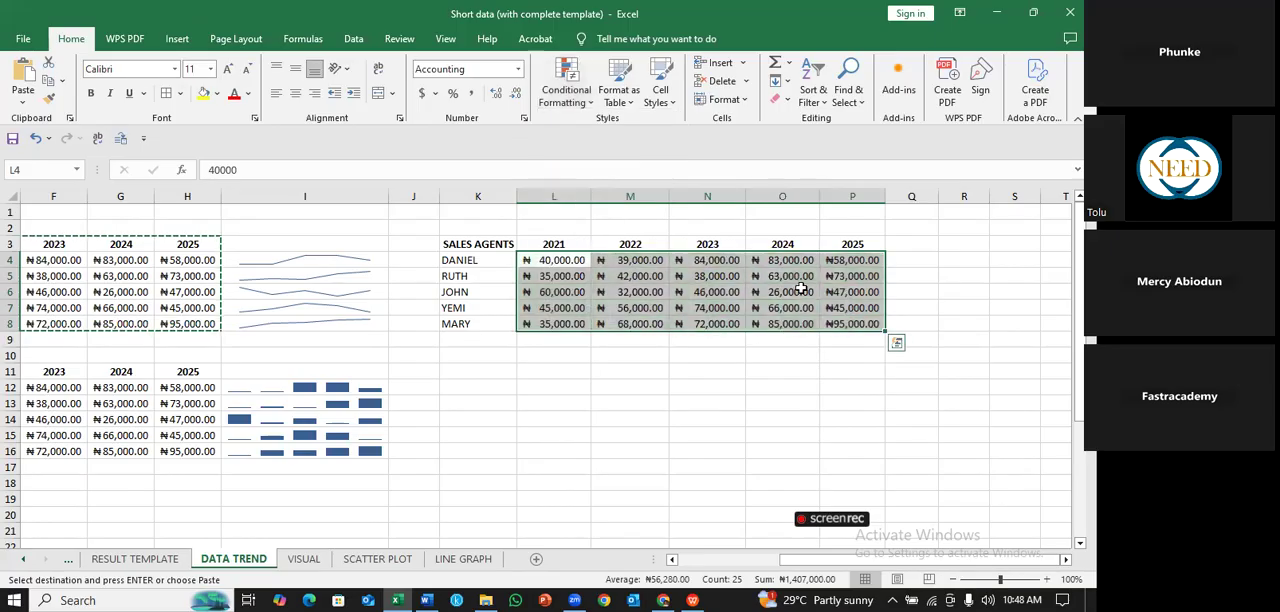
- Apply the green-yellow-red color scale to the sales values in L4:P8
left_click(566, 88)
mouse_move(650, 220)
left_click(698, 224)
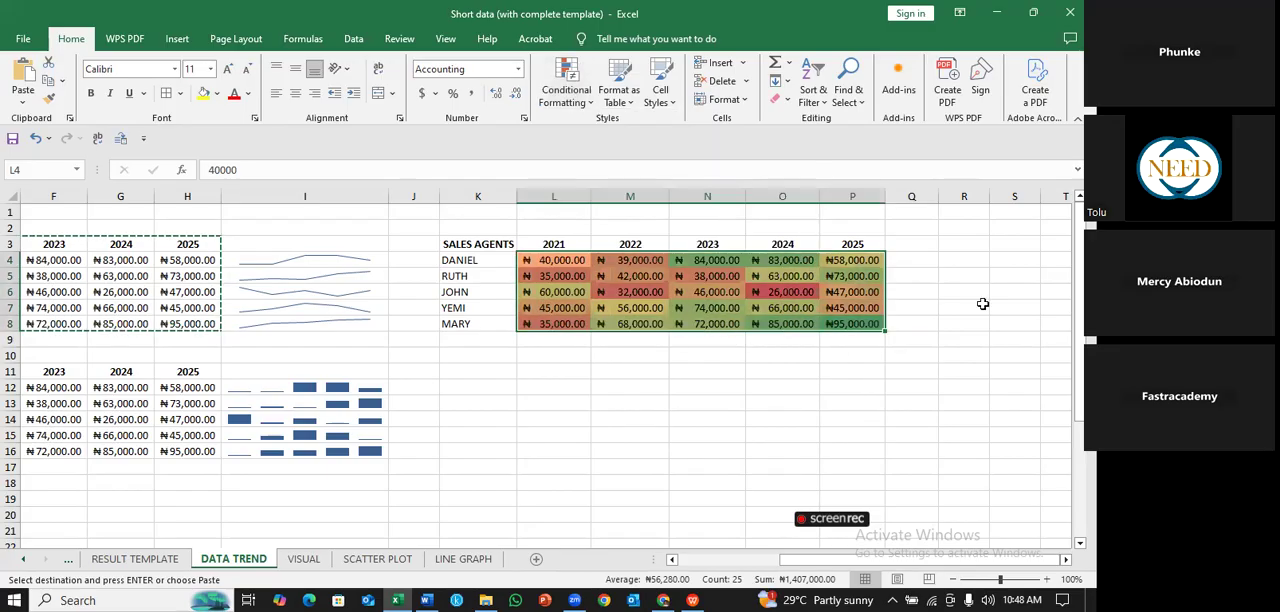
left_click(977, 306)
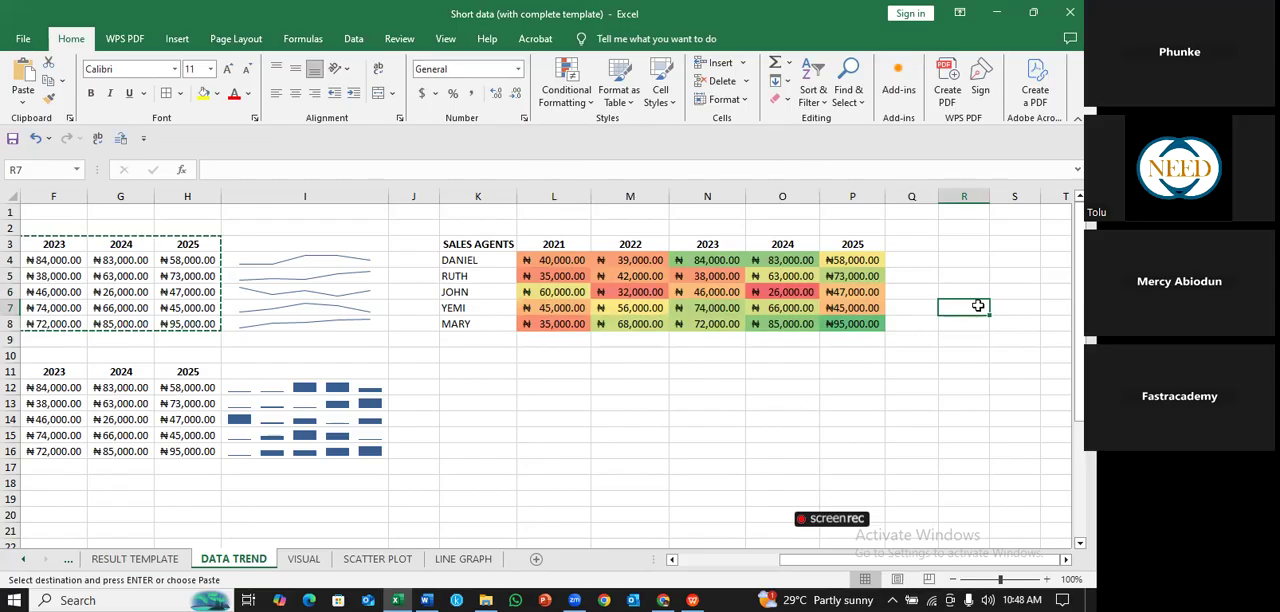
- Compare the red, yellow and green shading of low, middle and high sales values across the table L4:P8
left_click(779, 292)
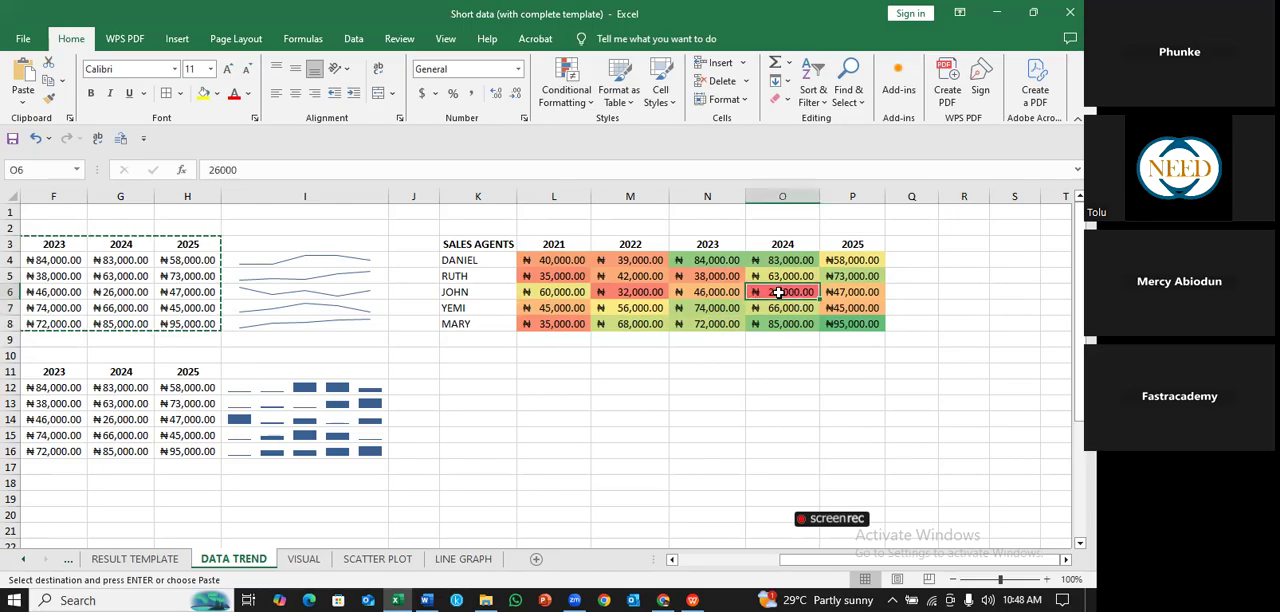
left_click(845, 323)
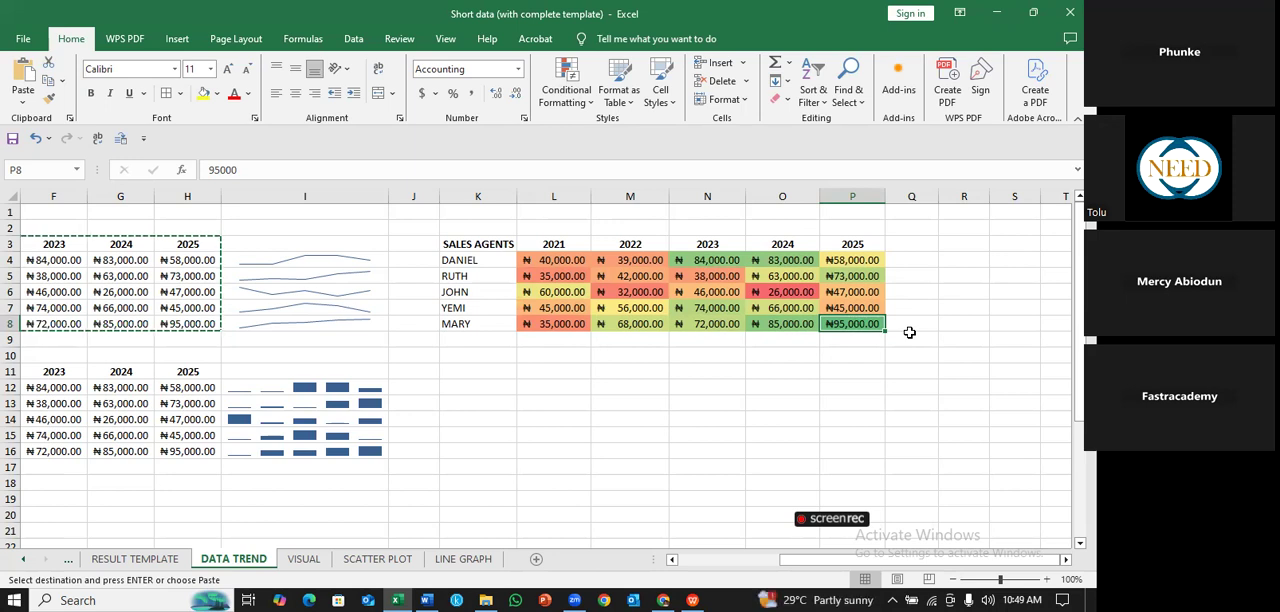
left_click(781, 292)
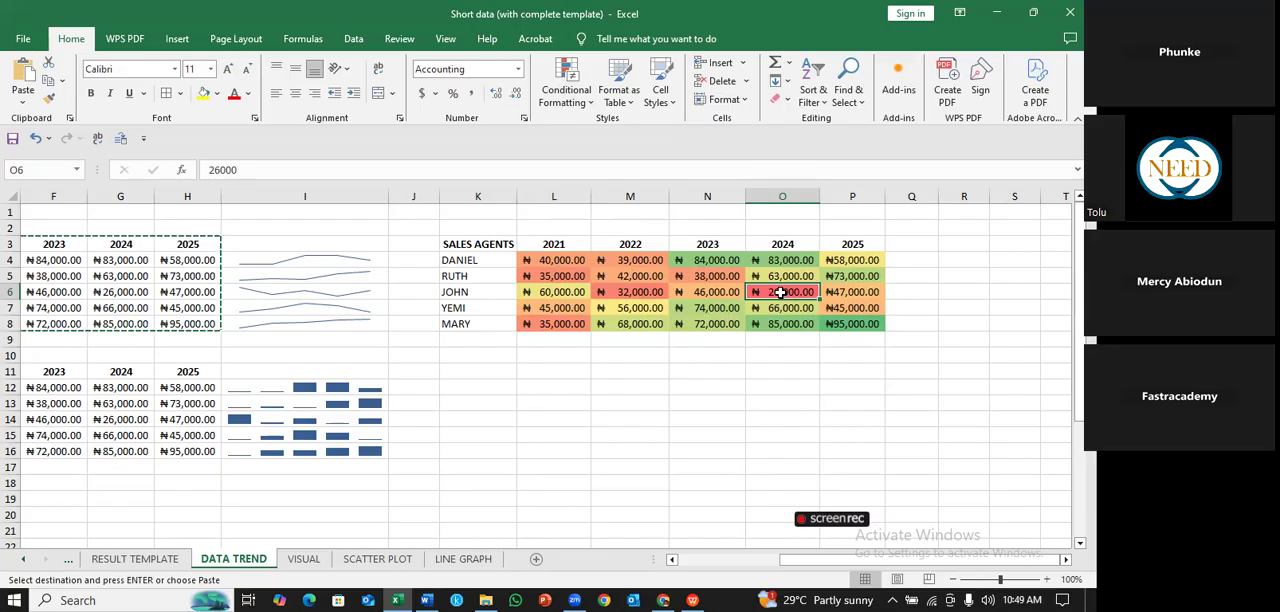
left_click(800, 326)
left_click(718, 321)
left_click(715, 307)
left_click(774, 261)
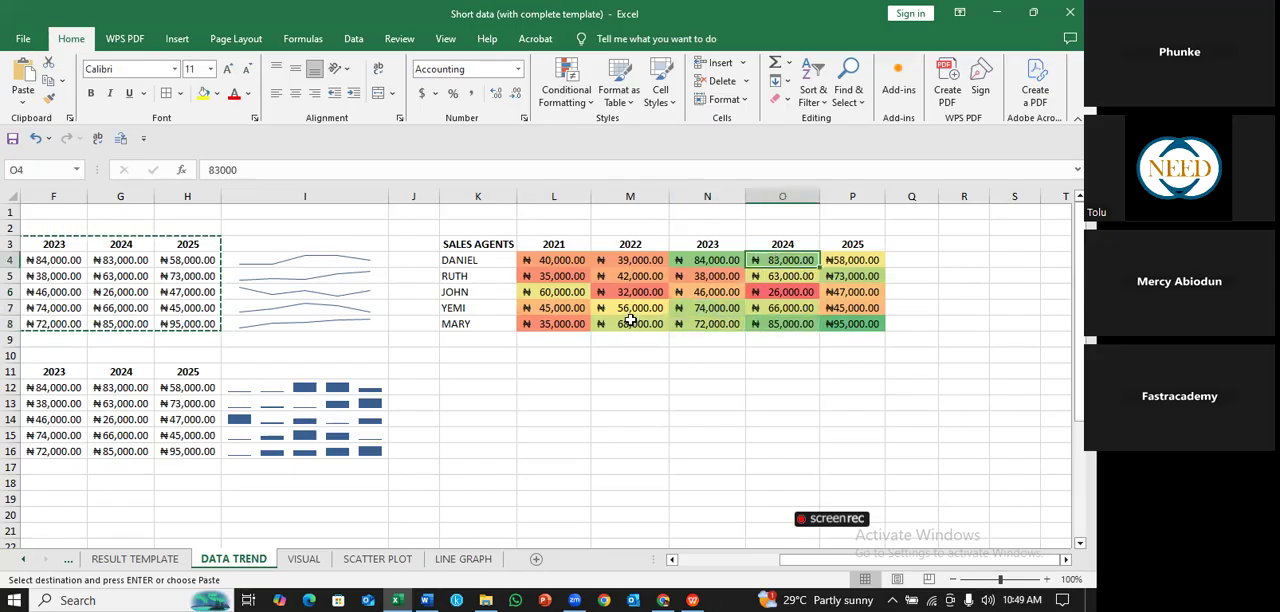
left_click(633, 310)
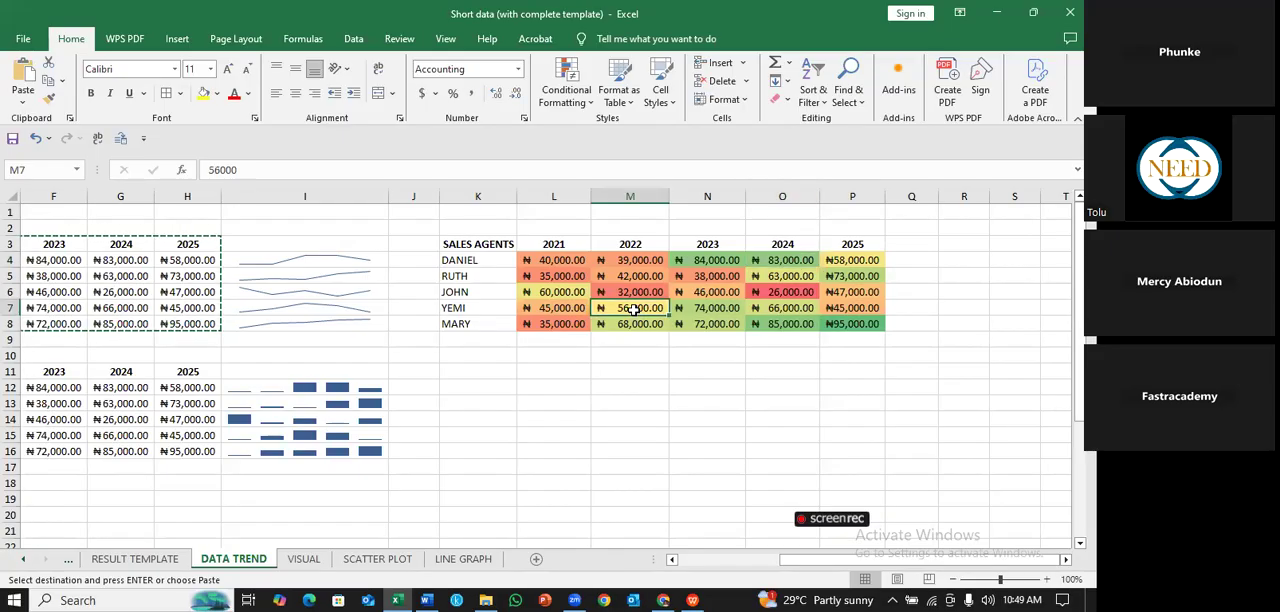
left_click(566, 295)
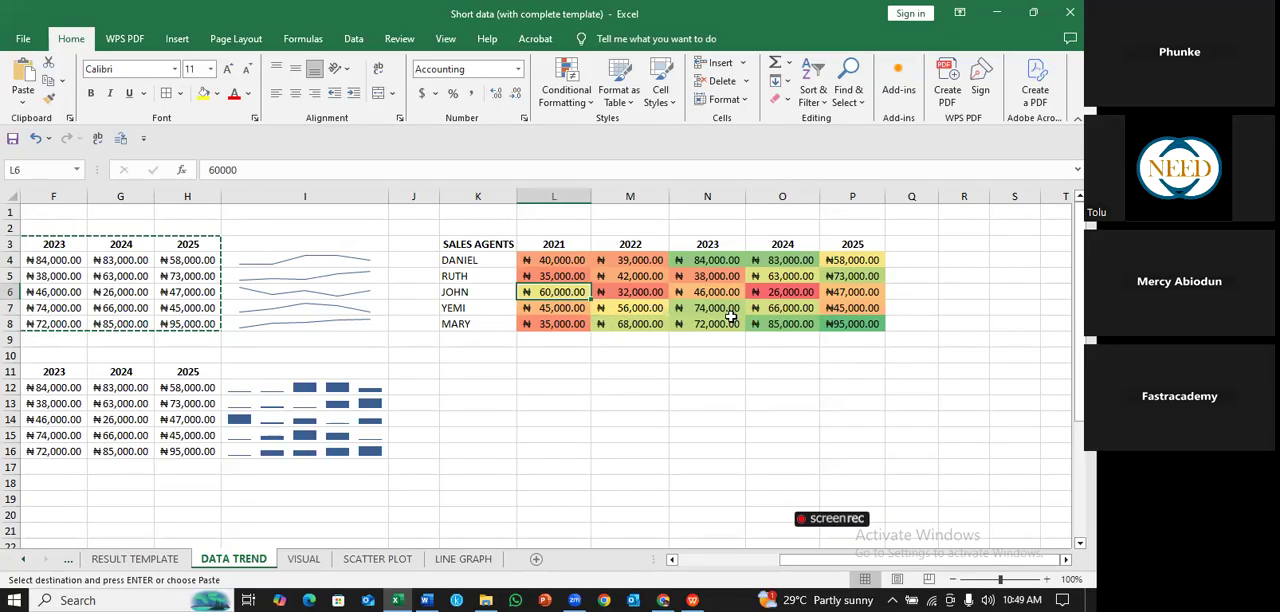
left_click(790, 309)
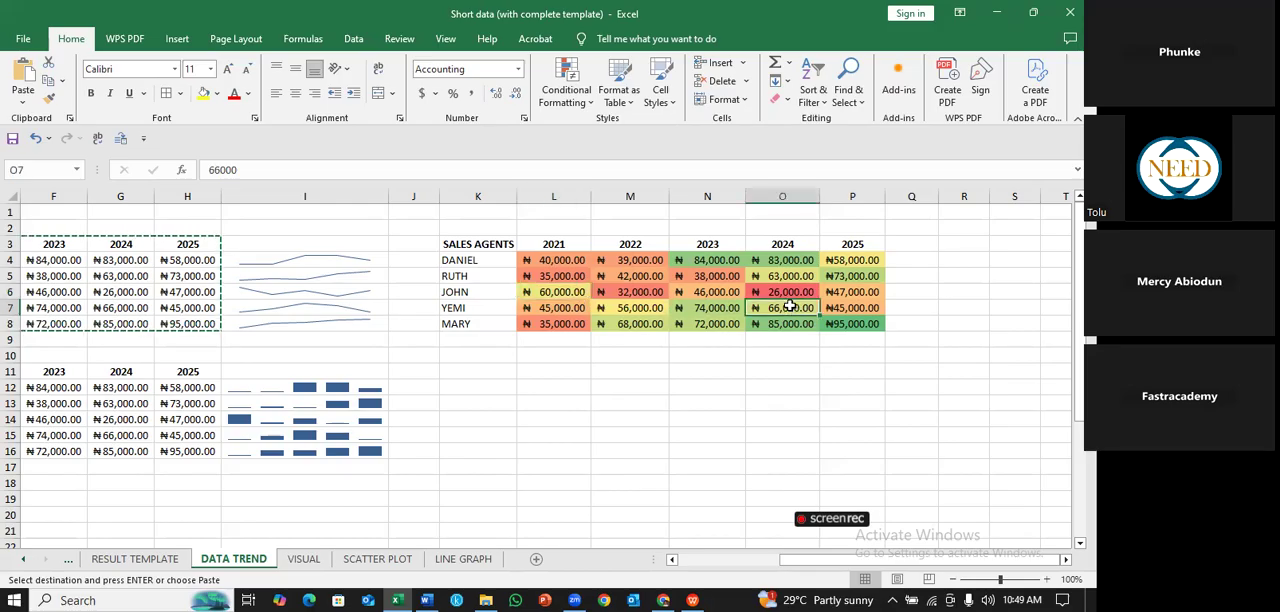
left_click(848, 259)
left_click(758, 292)
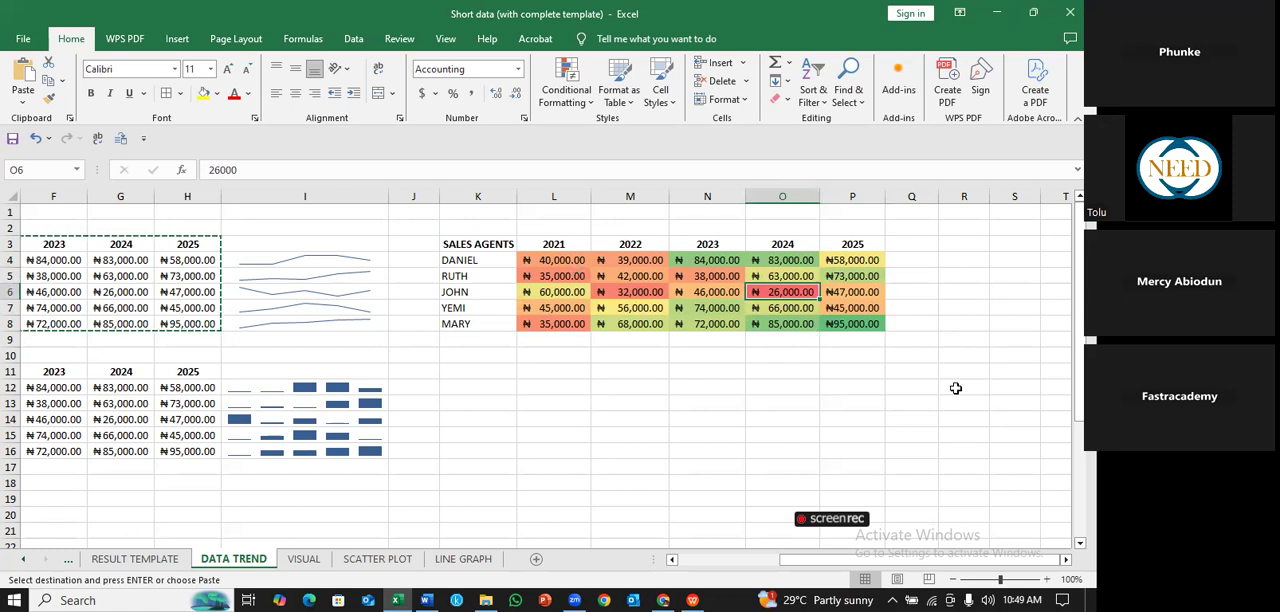
left_click(974, 336)
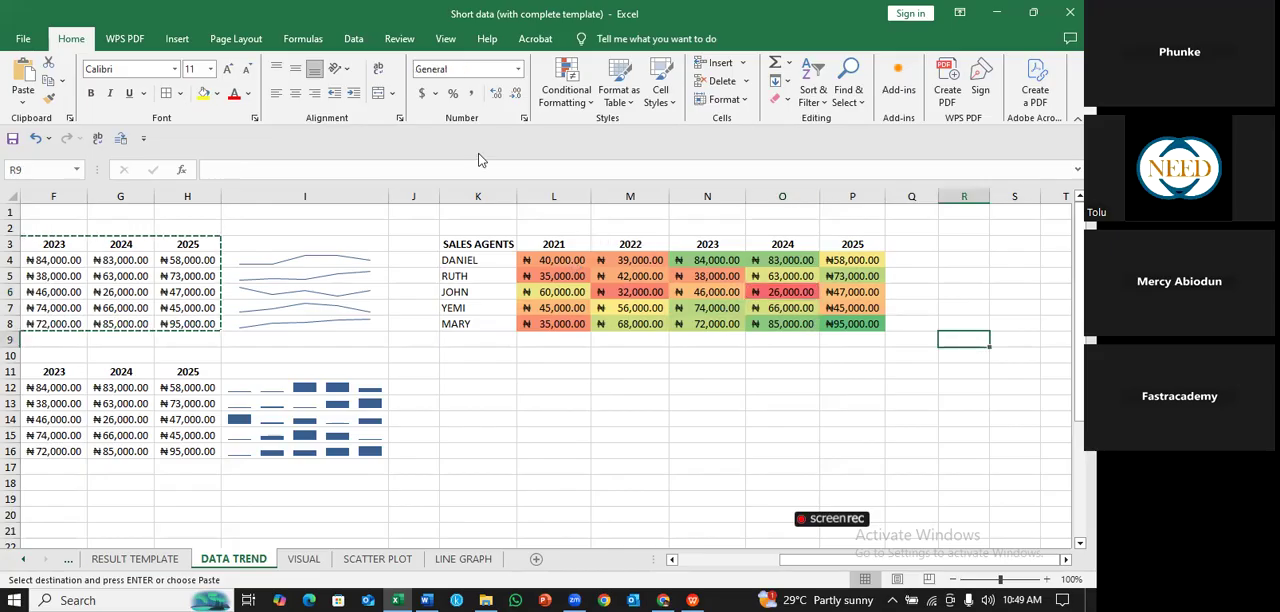
left_click(588, 103)
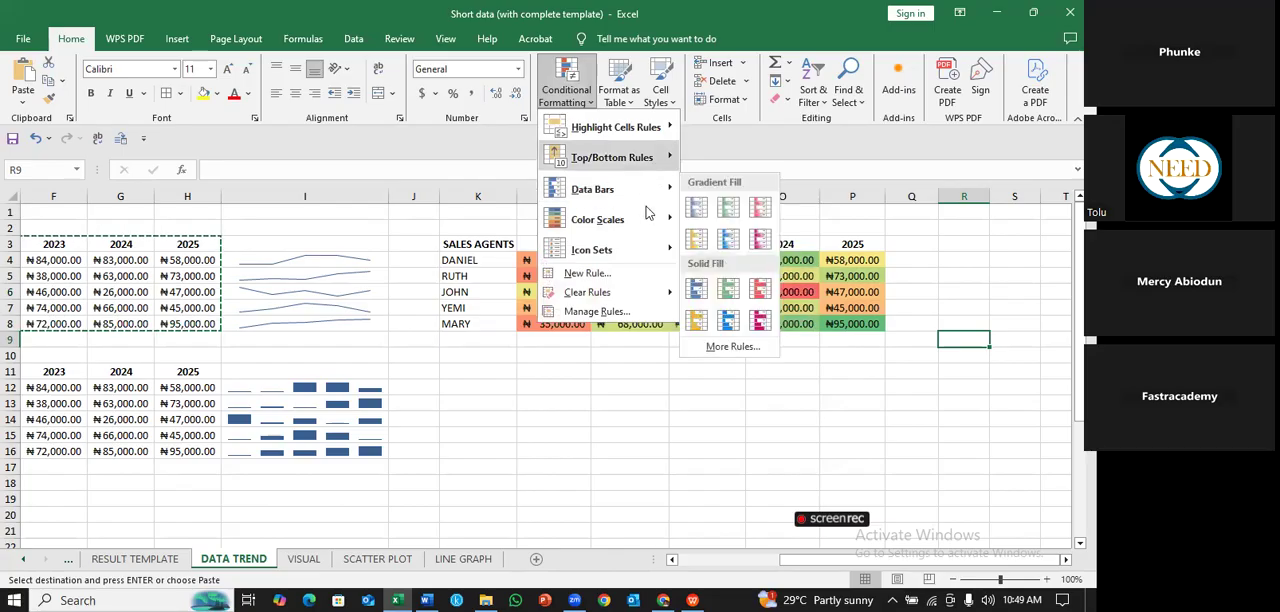
mouse_move(657, 226)
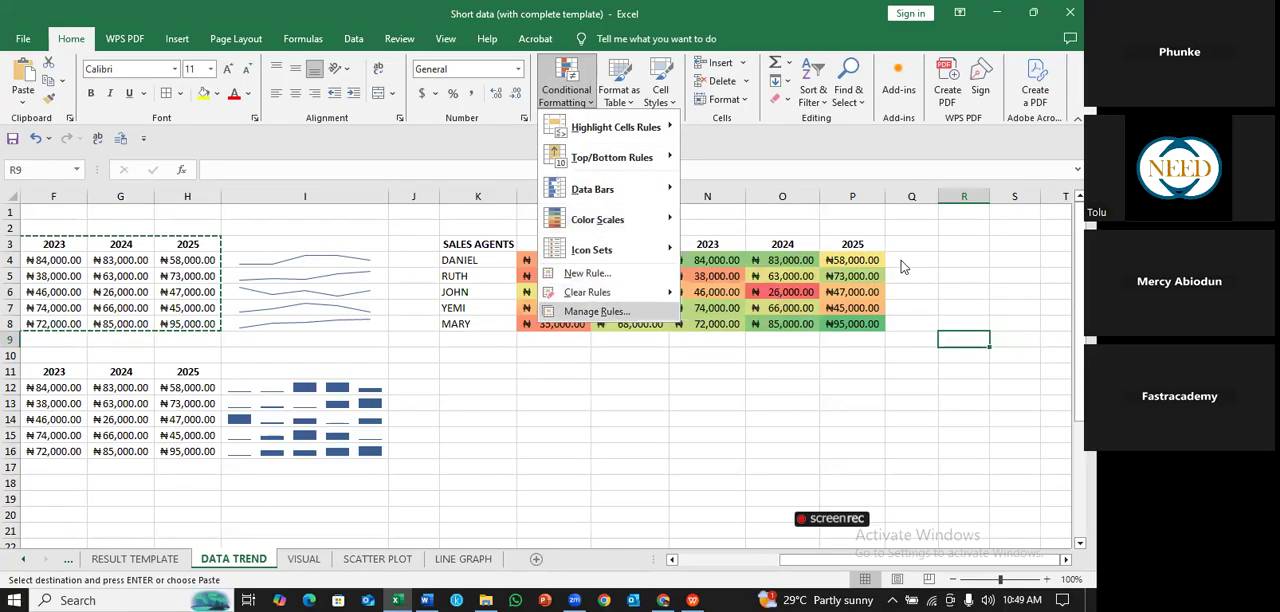
left_click(600, 311)
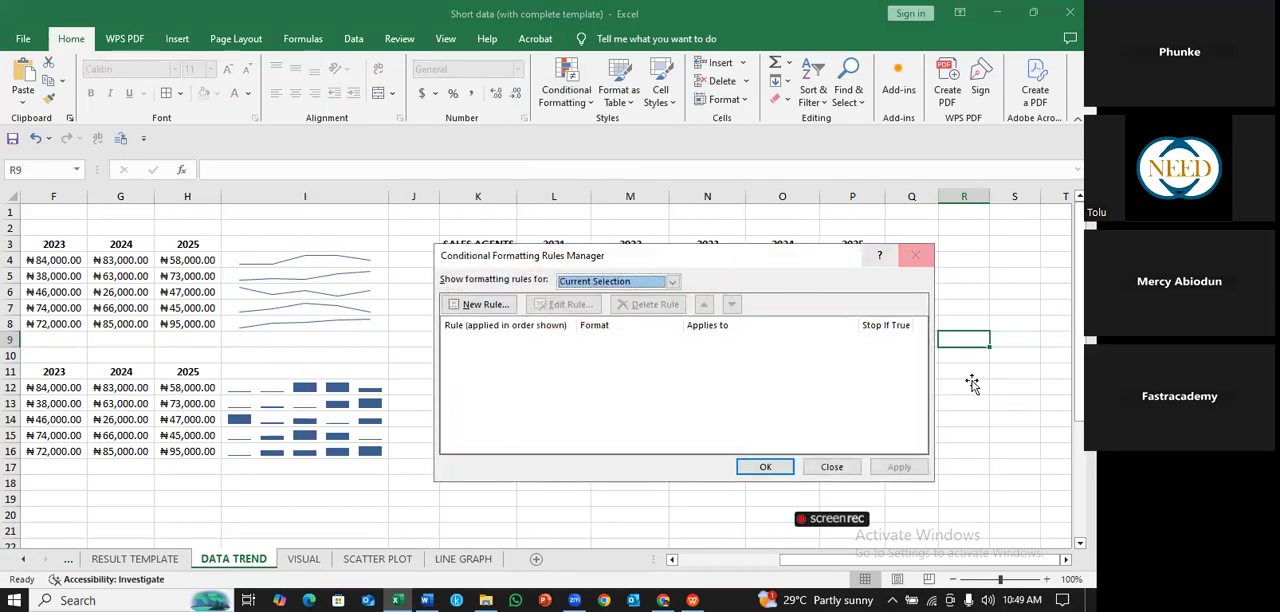
key("Escape")
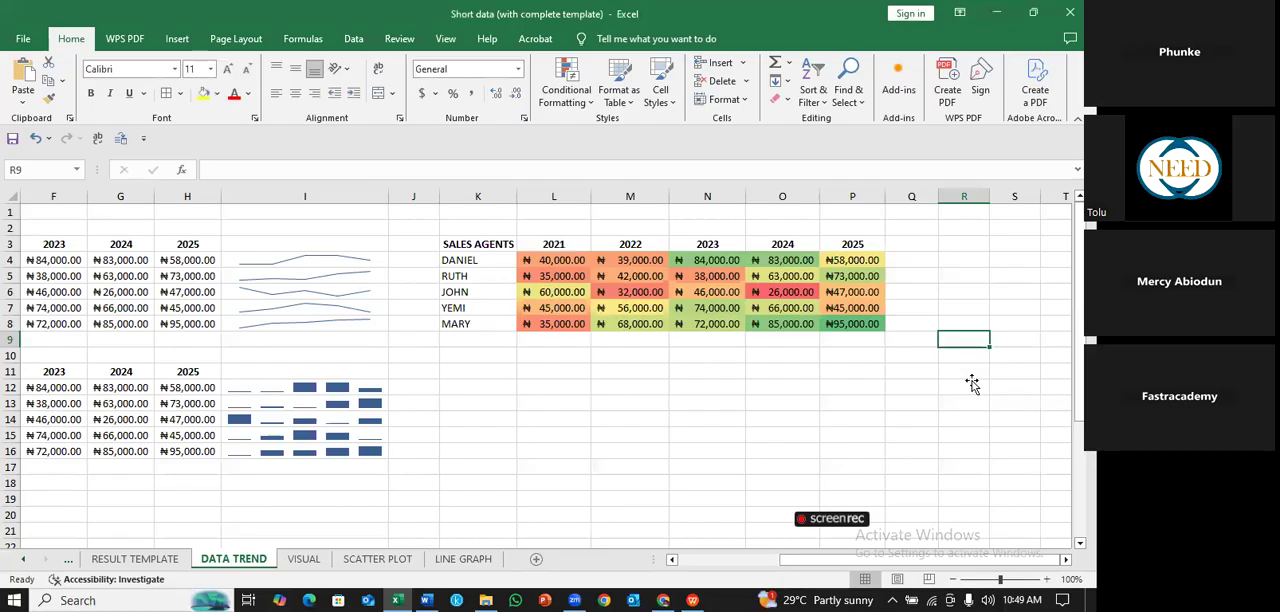
left_click(975, 387)
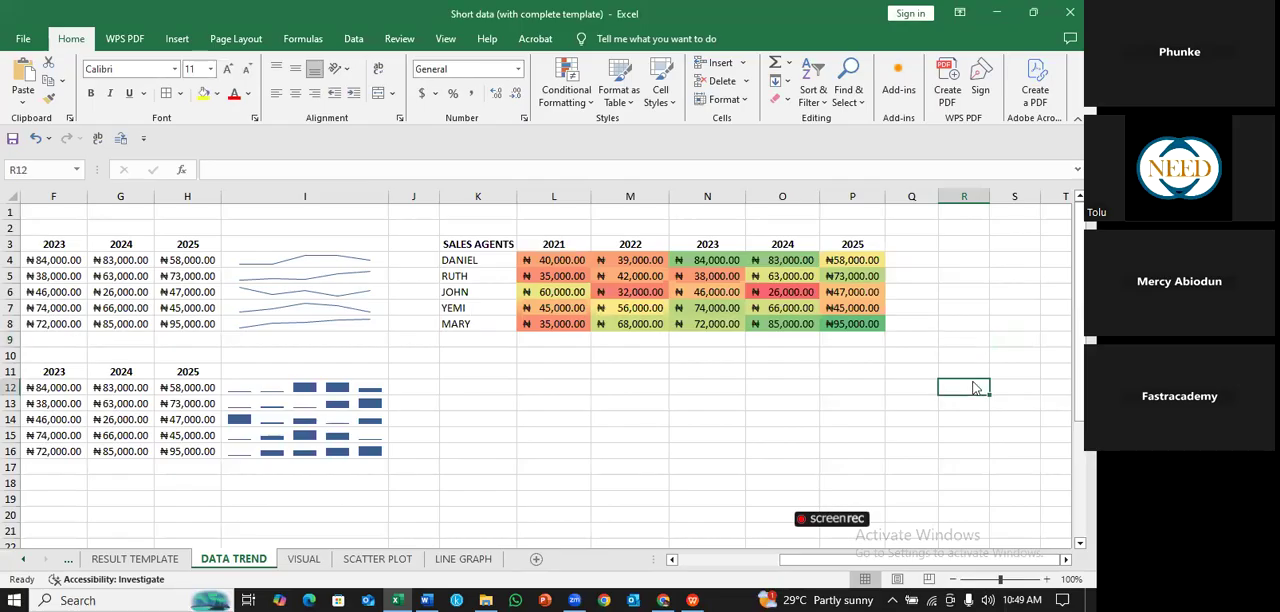
- Try to duplicate the color-scaled table K3:P8 at K11, and undo the paste
left_click(470, 256)
key("ctrl+a")
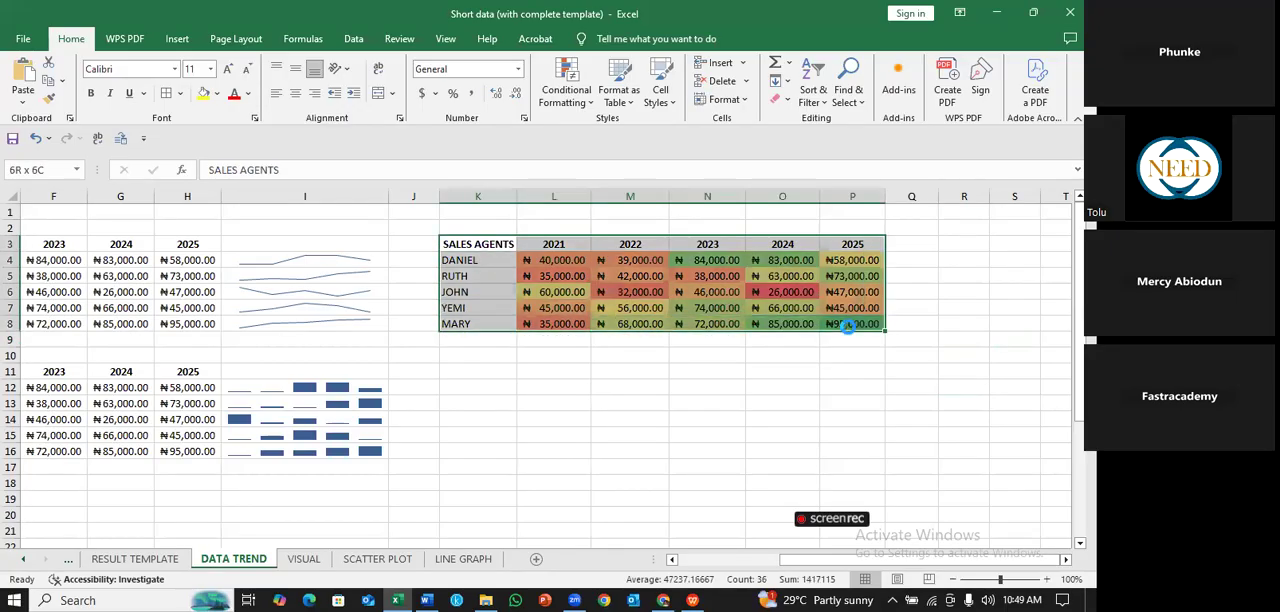
key("ctrl+c")
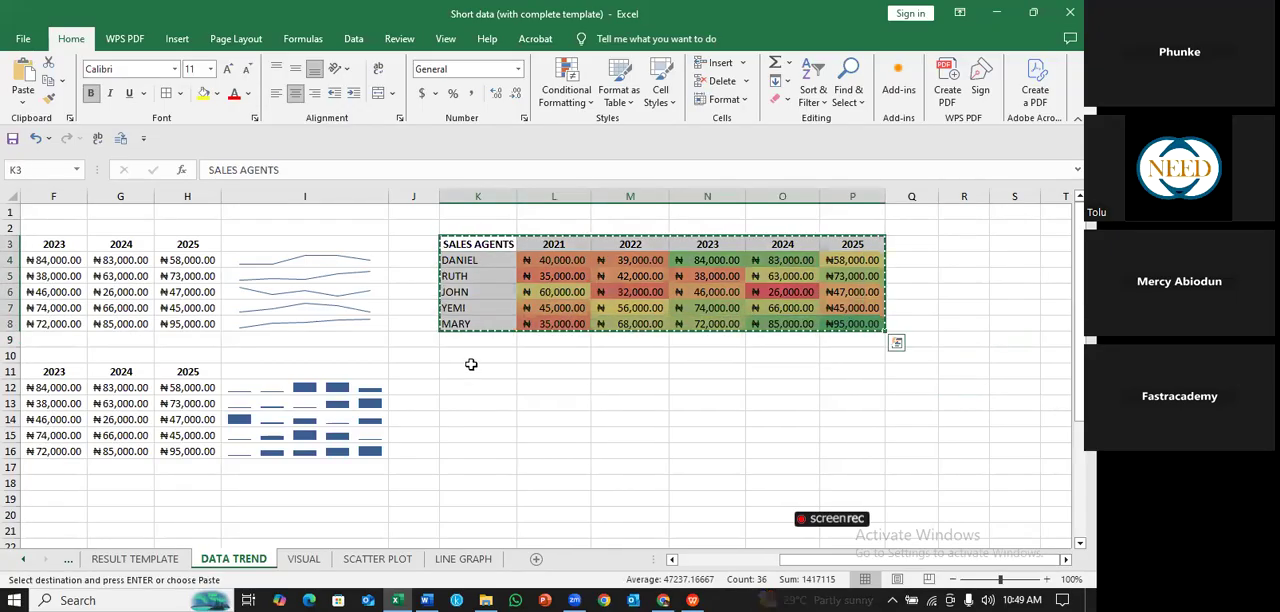
left_click(471, 368)
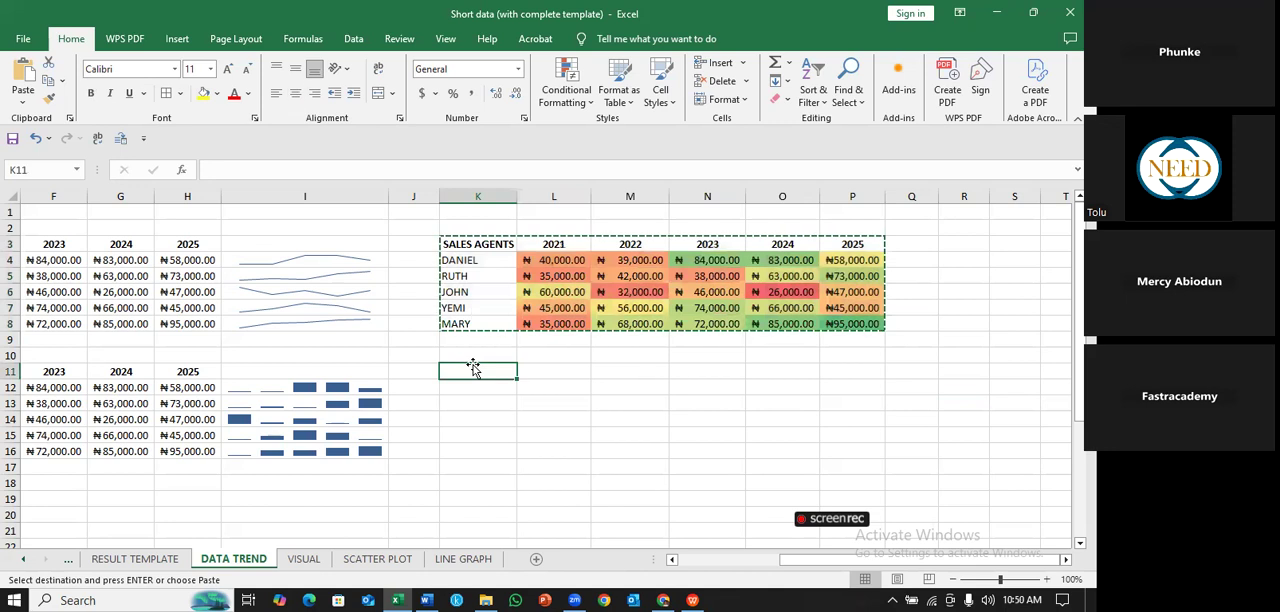
key("ctrl+v")
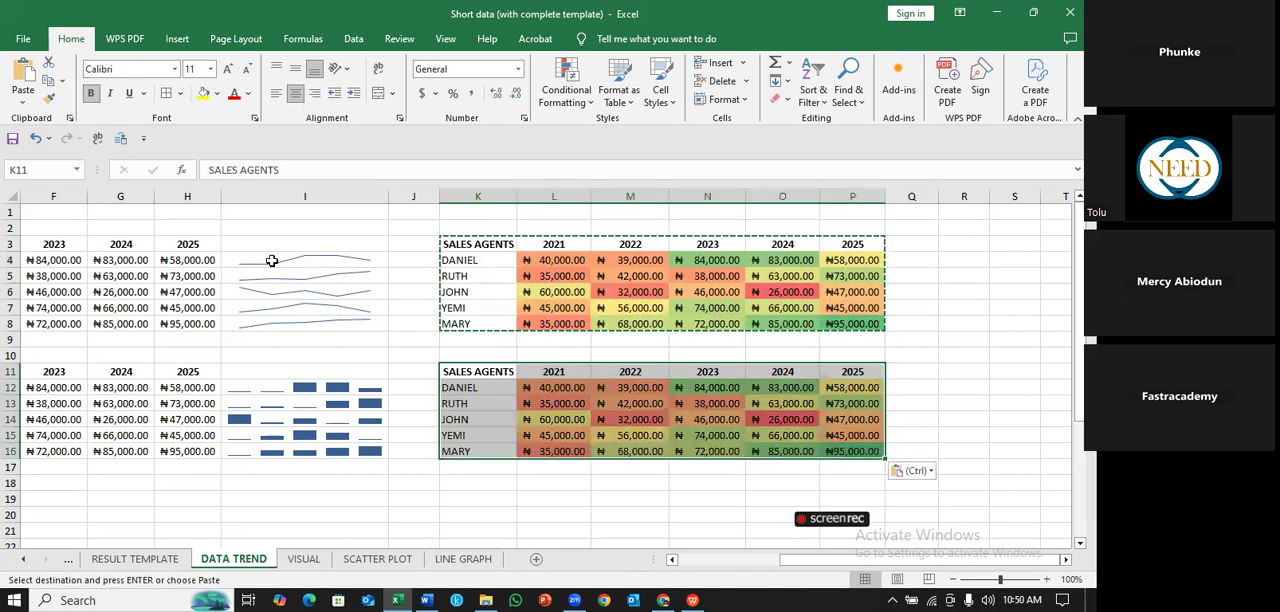
key("ctrl+z")
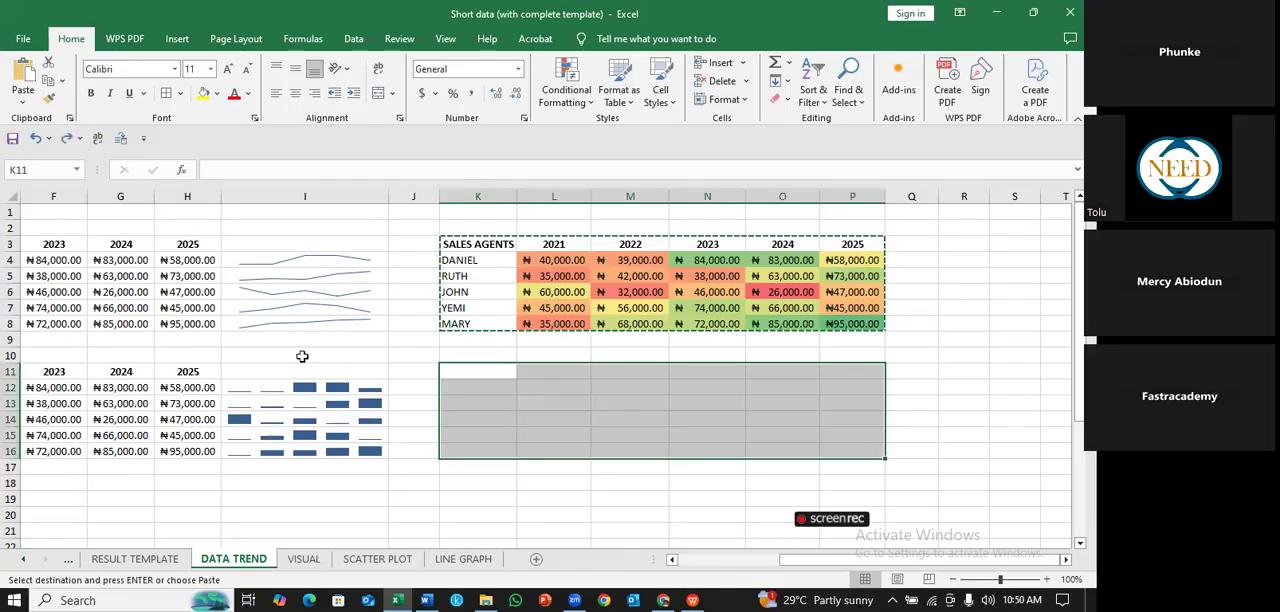
- Copy the unshaded original sales table C3:H8 and paste it below the color-scaled table, starting at K11
left_click_drag(201, 329, 24, 322)
scroll(571, 383, "right", 2)
key("ctrl+c")
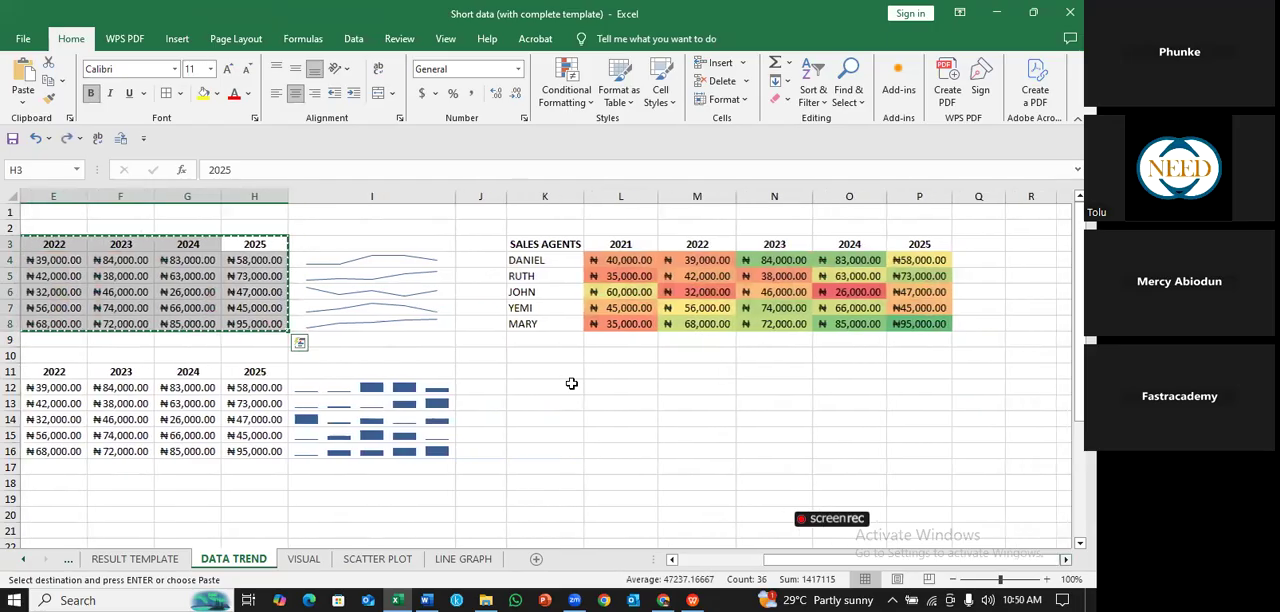
left_click(561, 371)
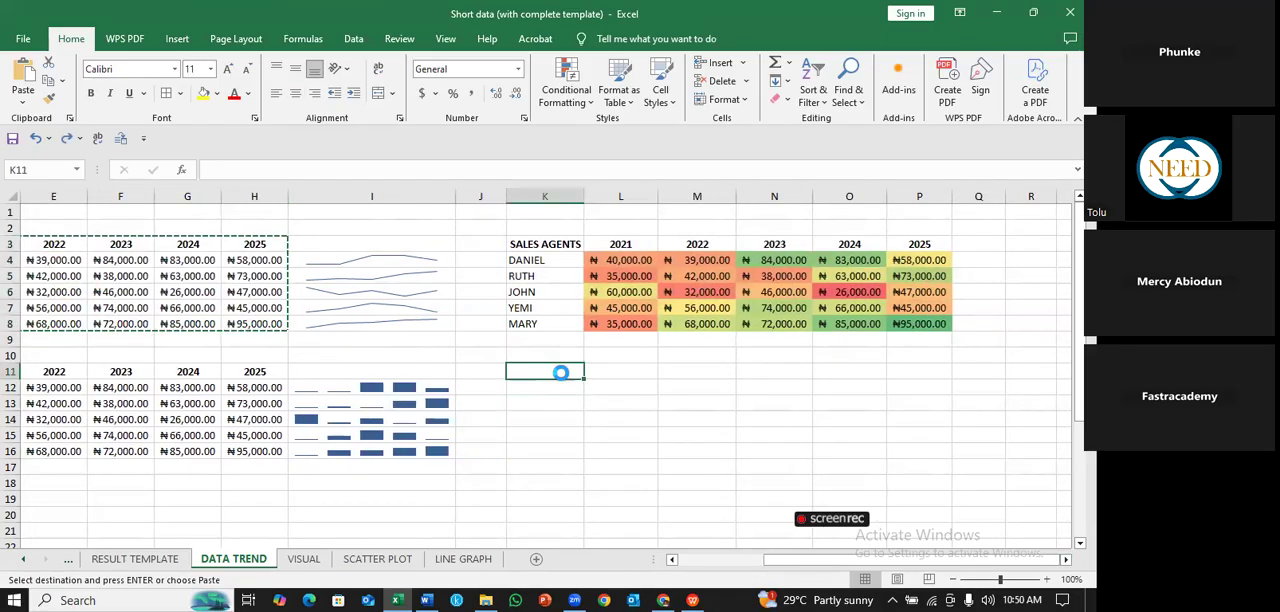
key("ctrl+v")
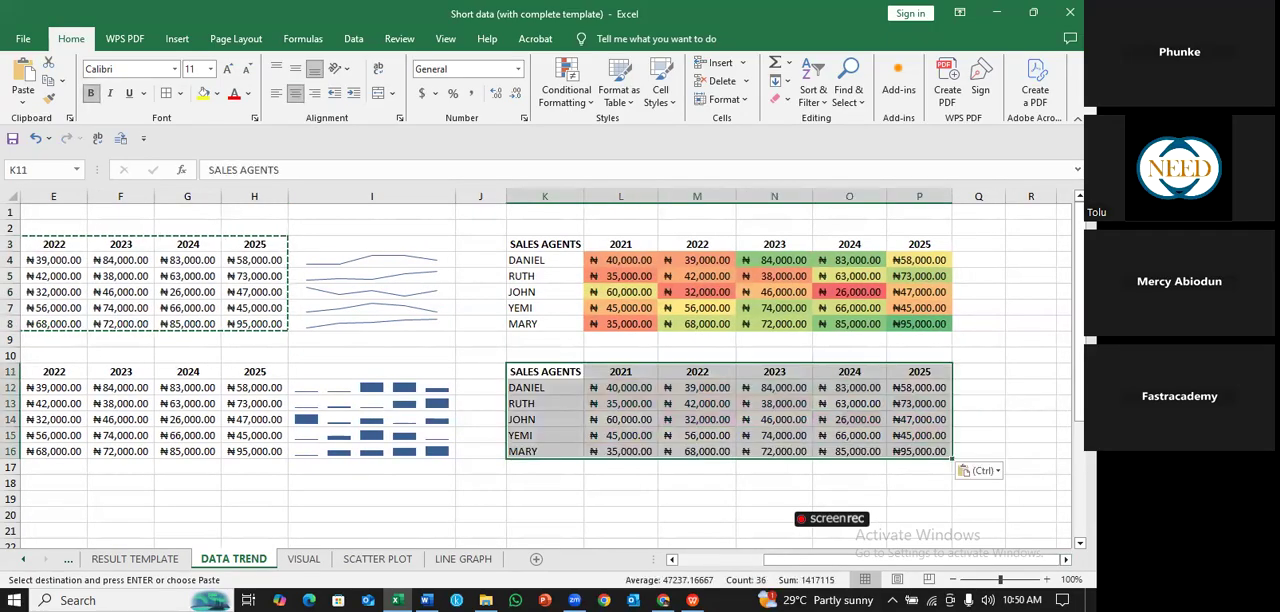
left_click_drag(1079, 285, 1079, 286)
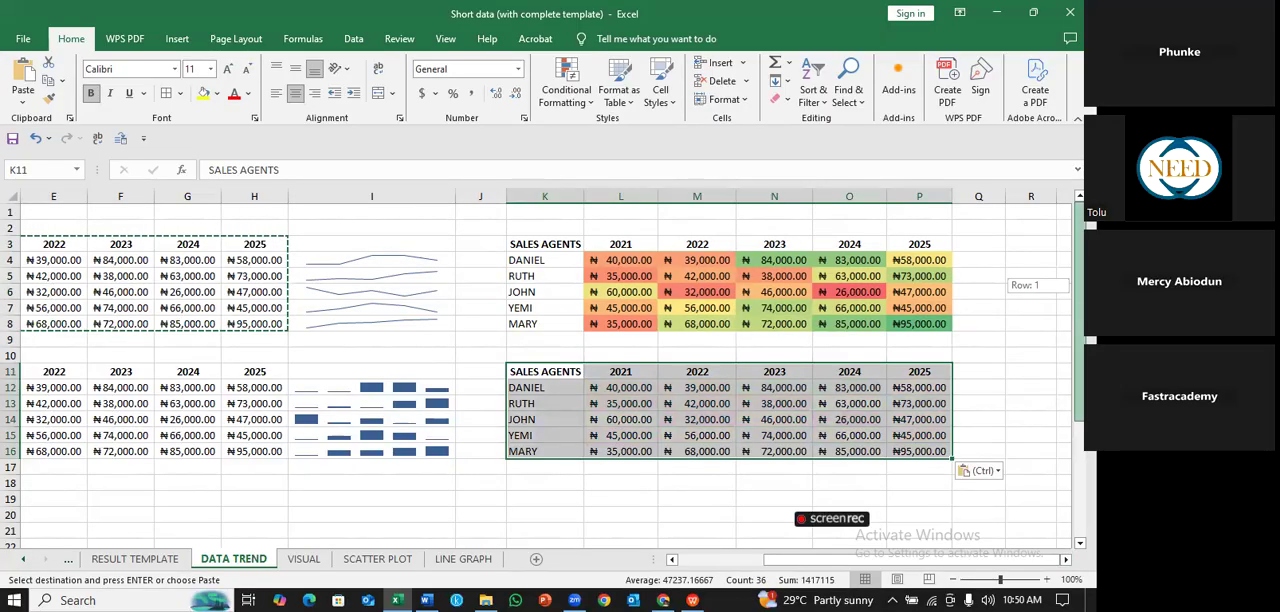
left_click_drag(1079, 286, 1079, 310)
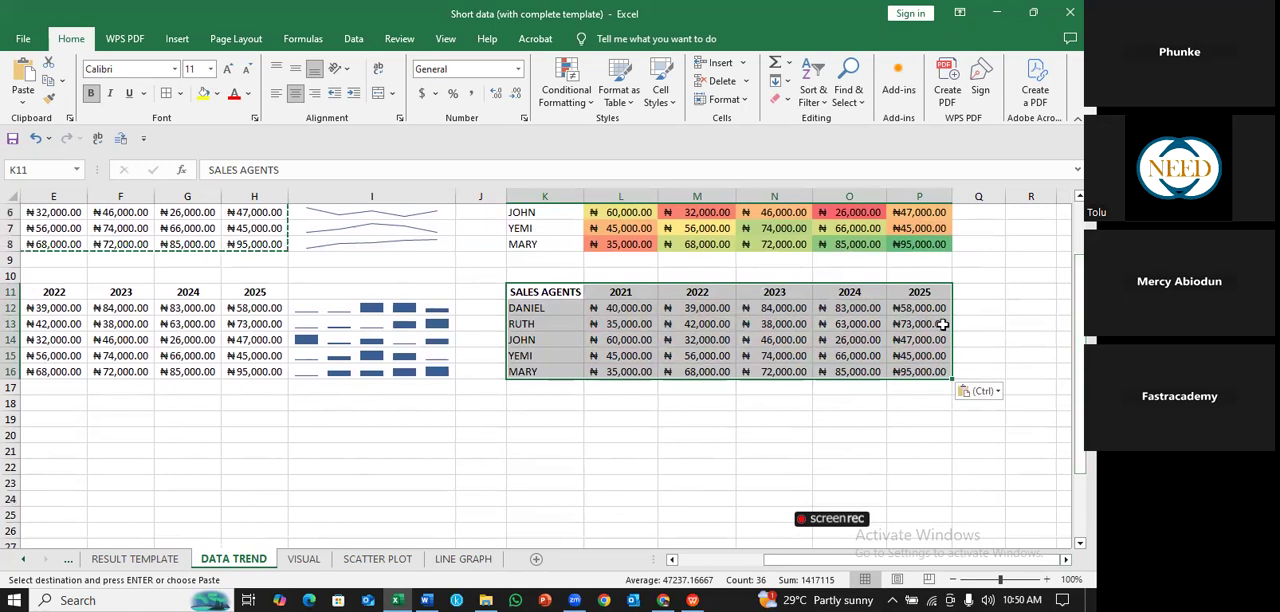
left_click_drag(1079, 312, 1079, 311)
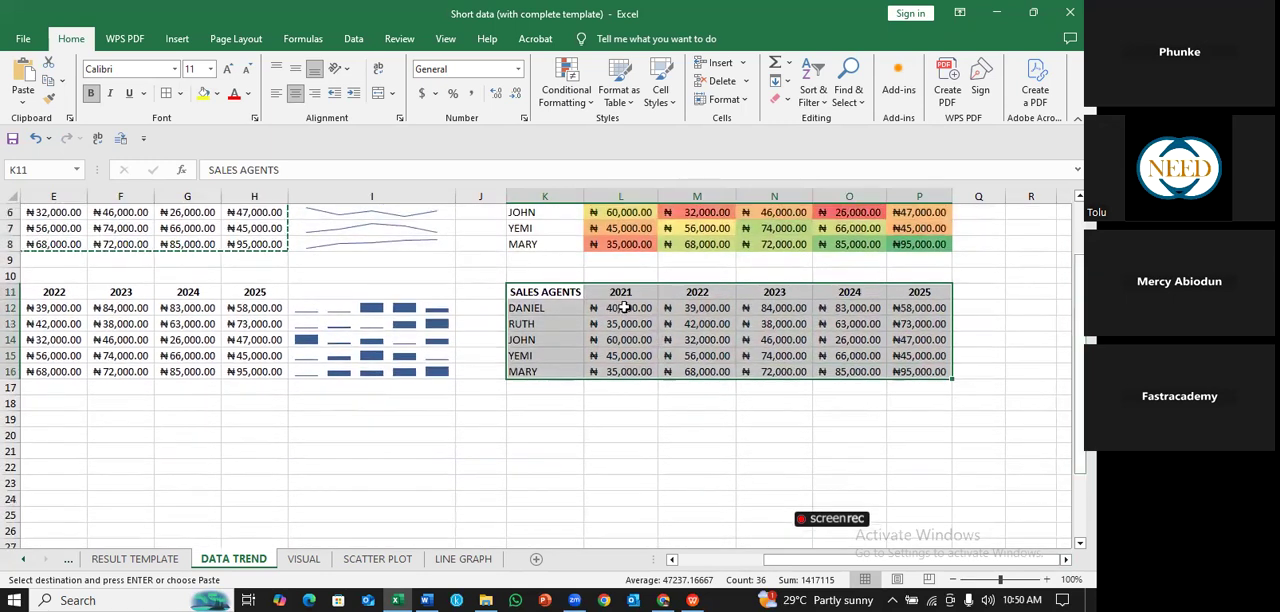
left_click(978, 340)
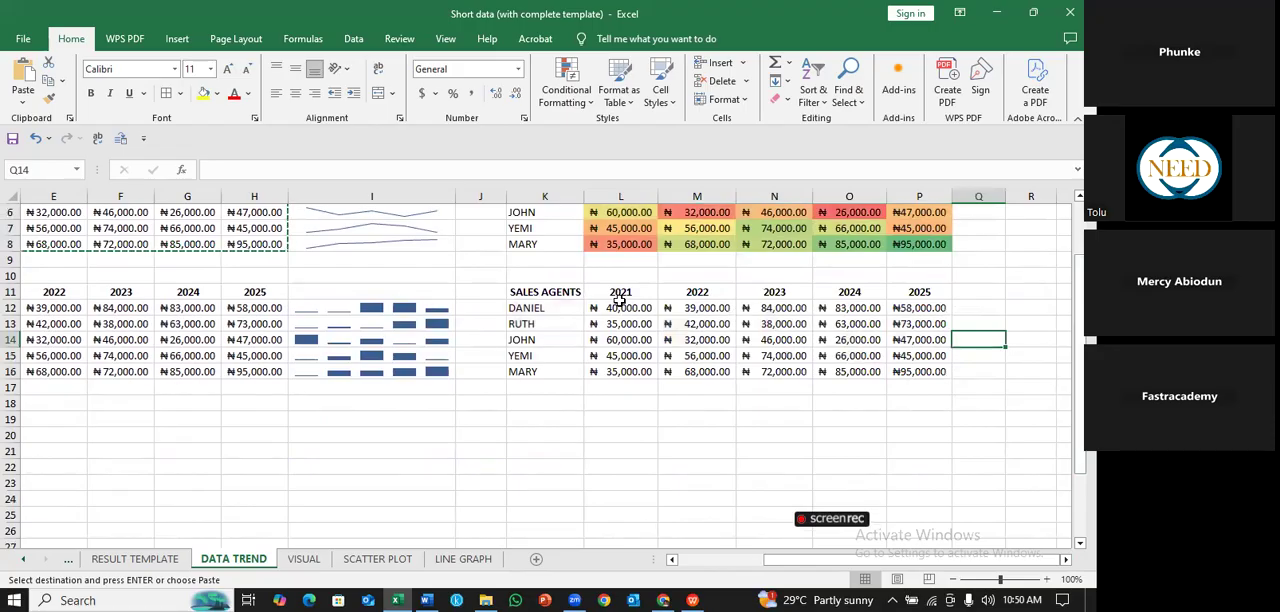
- Apply the 3 Arrows (Colored) icon set to the sales values in L12:P16 and widen the table's columns to fit the values
left_click_drag(620, 300, 905, 370)
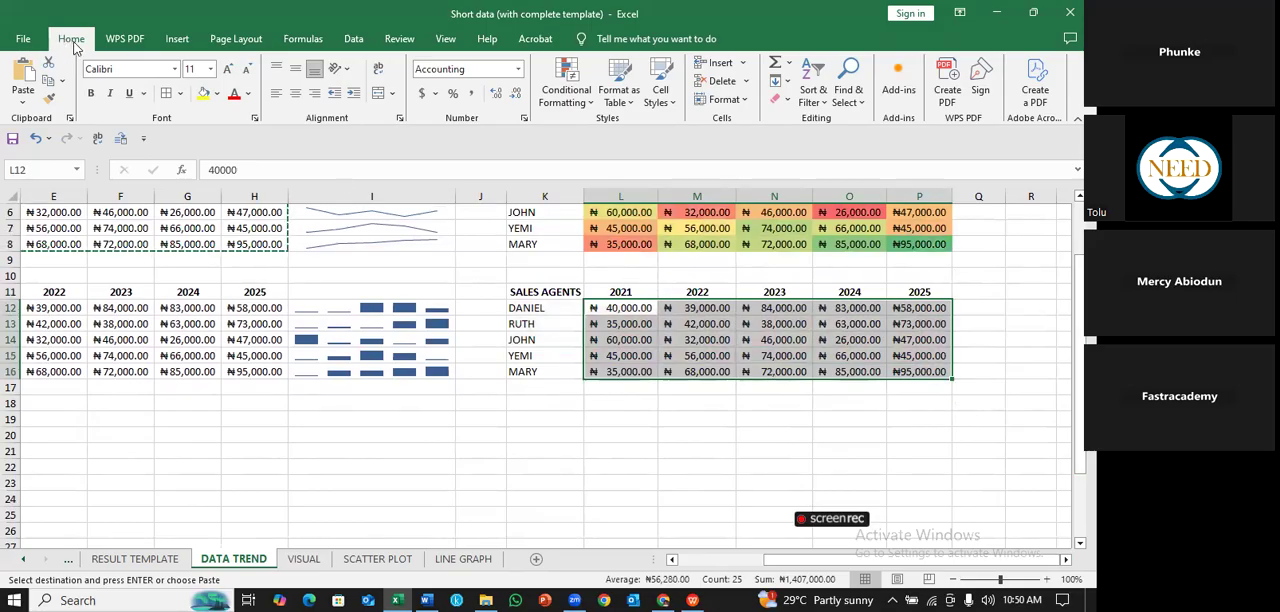
left_click(593, 104)
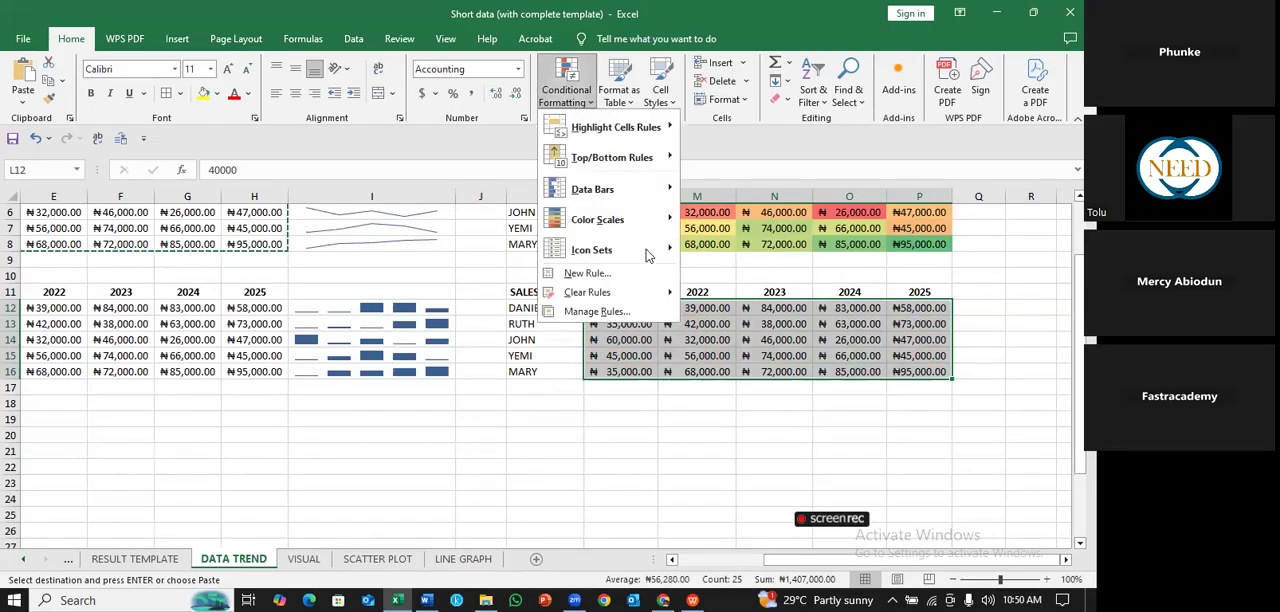
mouse_move(652, 258)
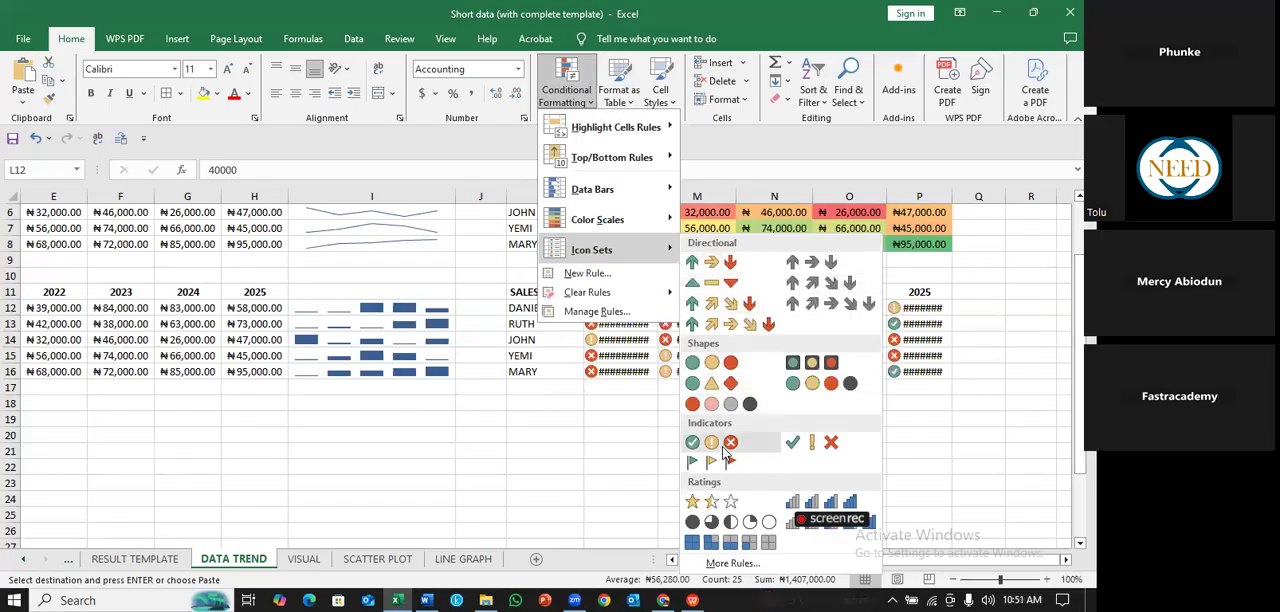
left_click(719, 262)
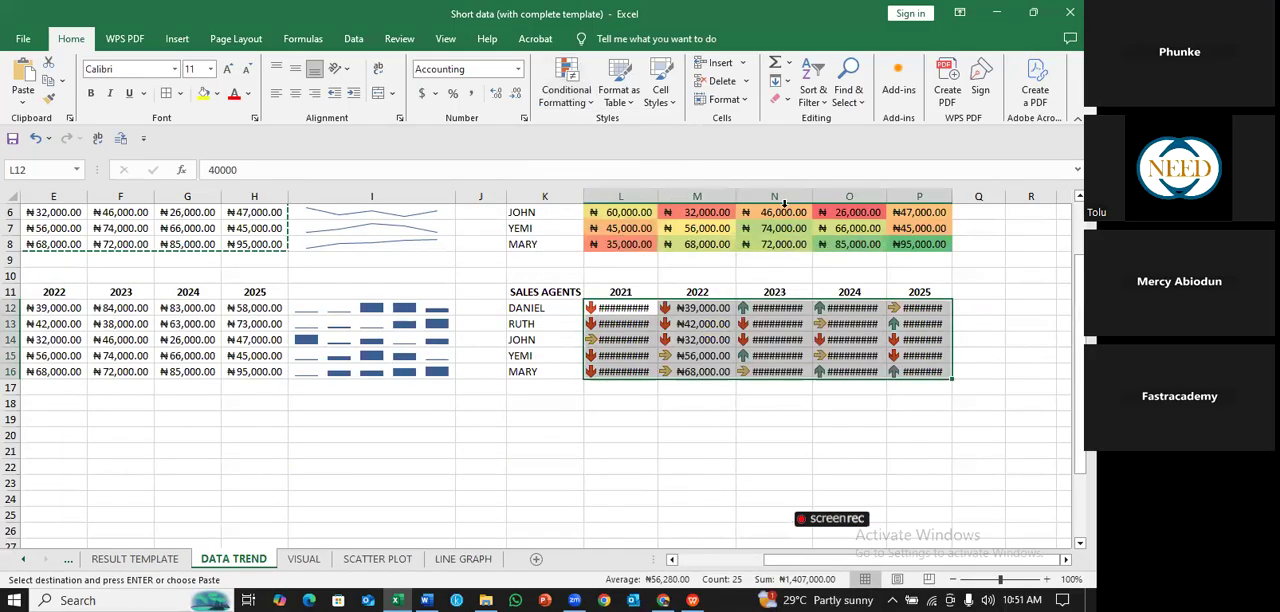
double_click(742, 194)
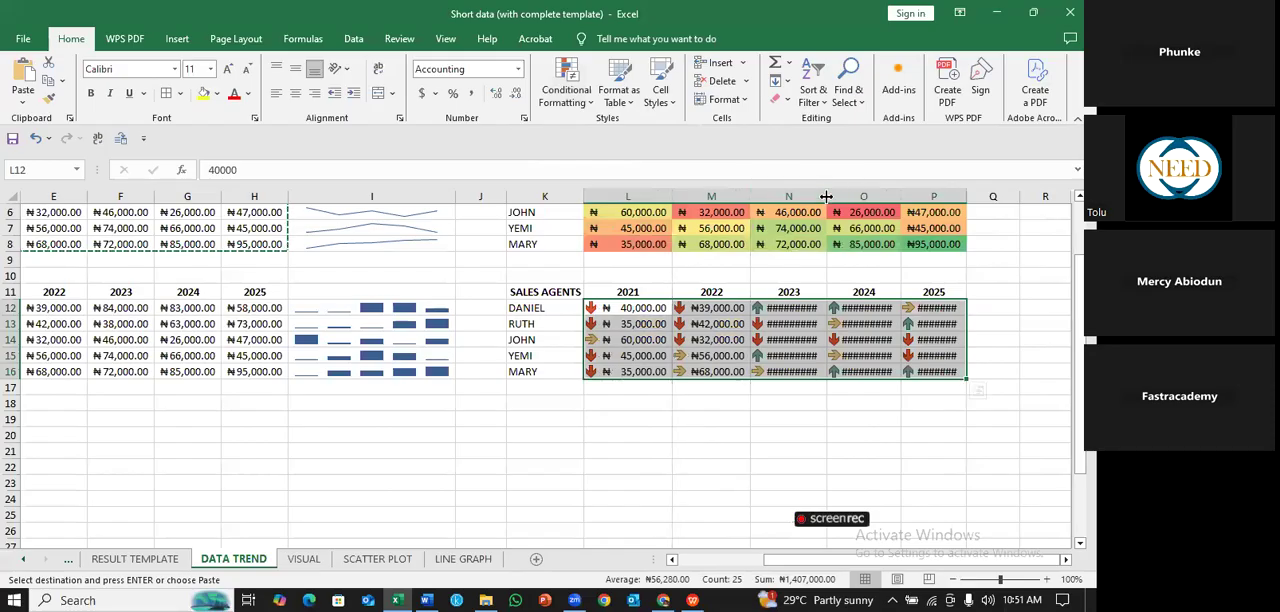
left_click_drag(901, 195, 919, 194)
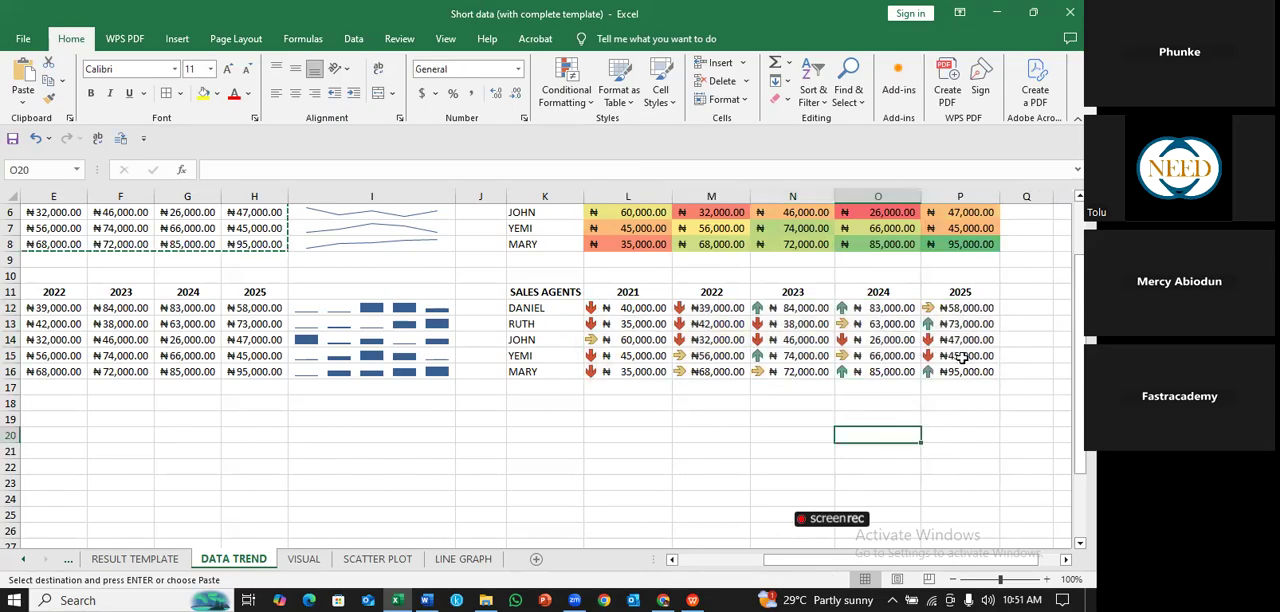
- Examine the arrow icons across L12:P16 and compare them with the color-scaled table K3:P8 above
left_click_drag(628, 308, 990, 390)
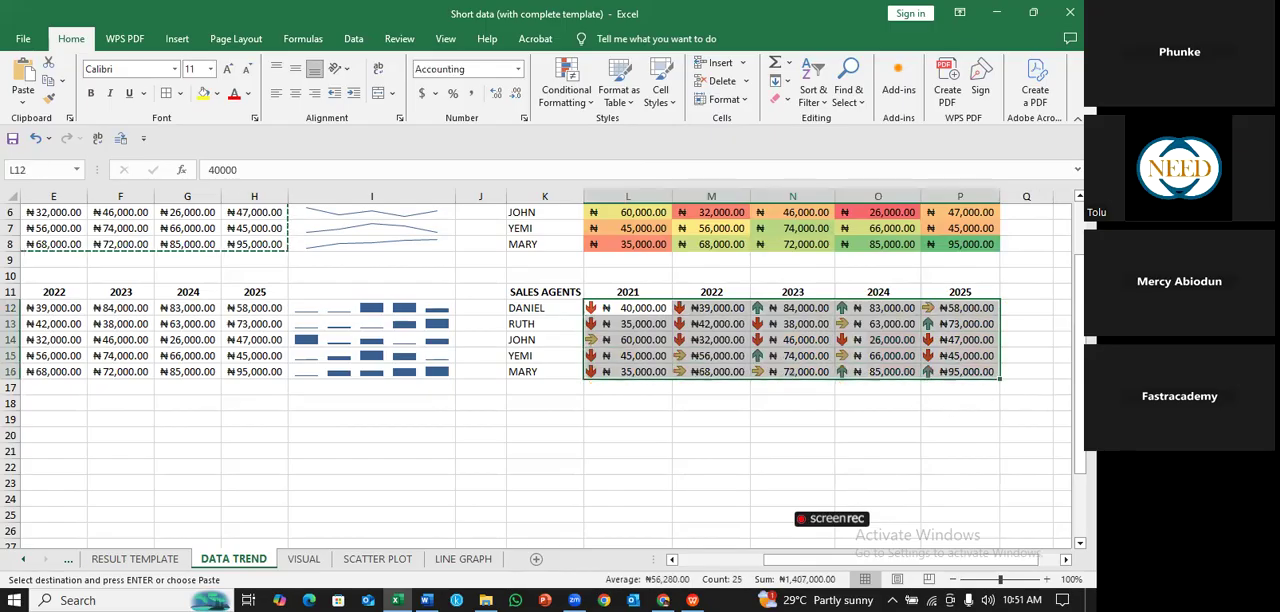
key("ctrl+v")
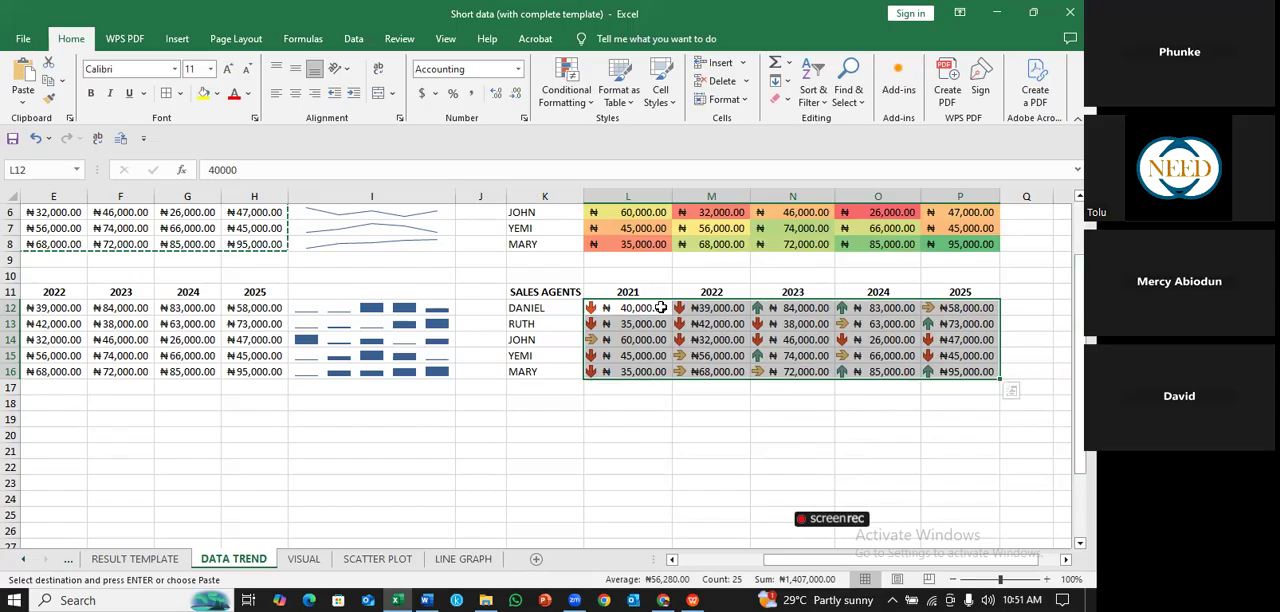
left_click(877, 435)
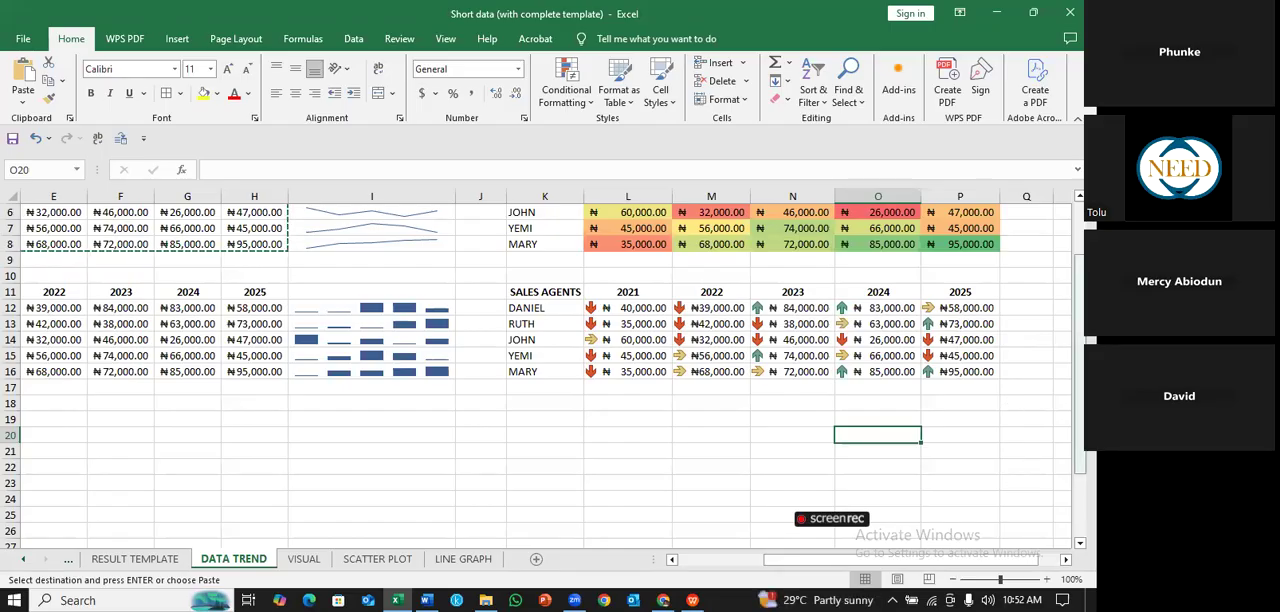
left_click_drag(1080, 435, 1080, 382)
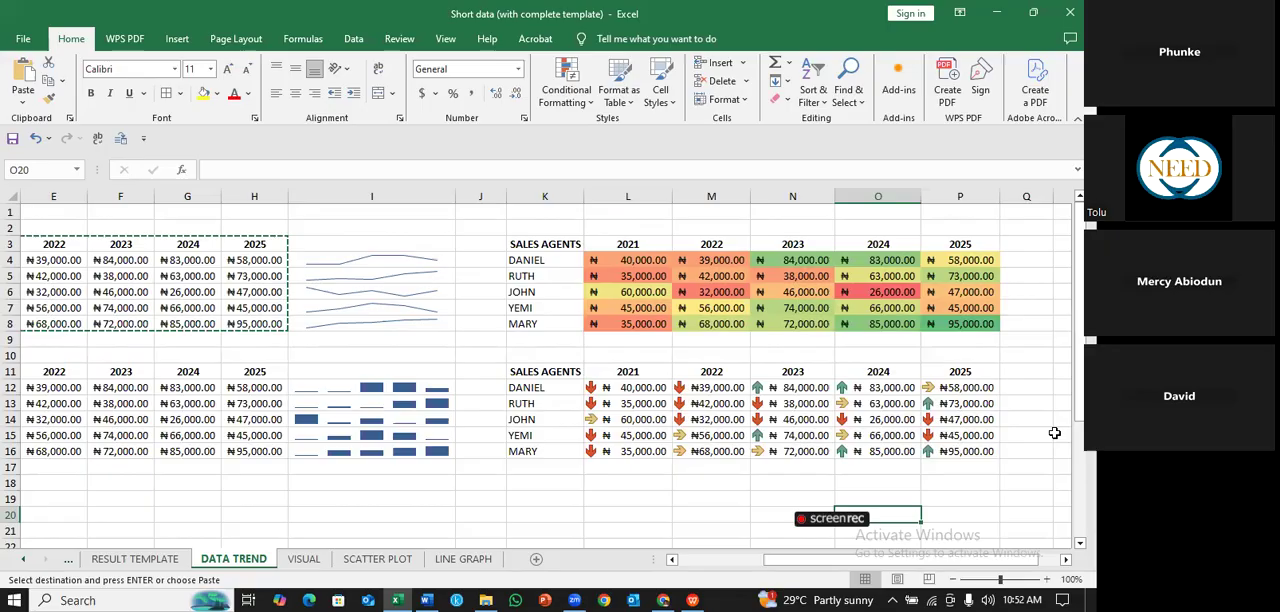
left_click(545, 228)
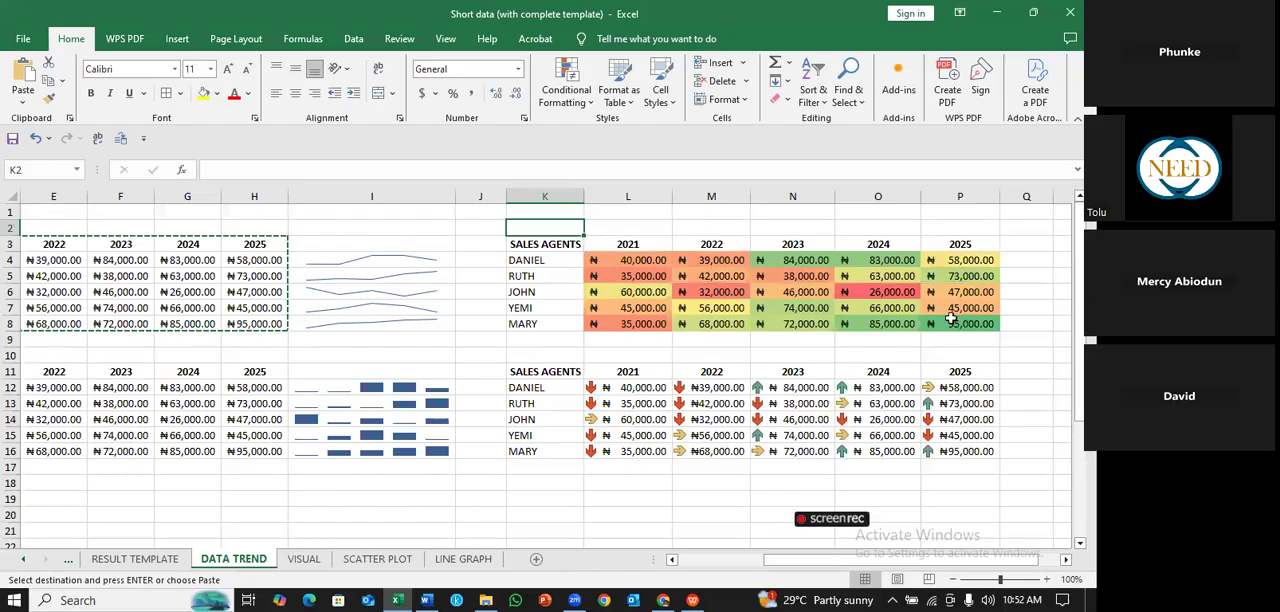
left_click_drag(628, 260, 893, 324)
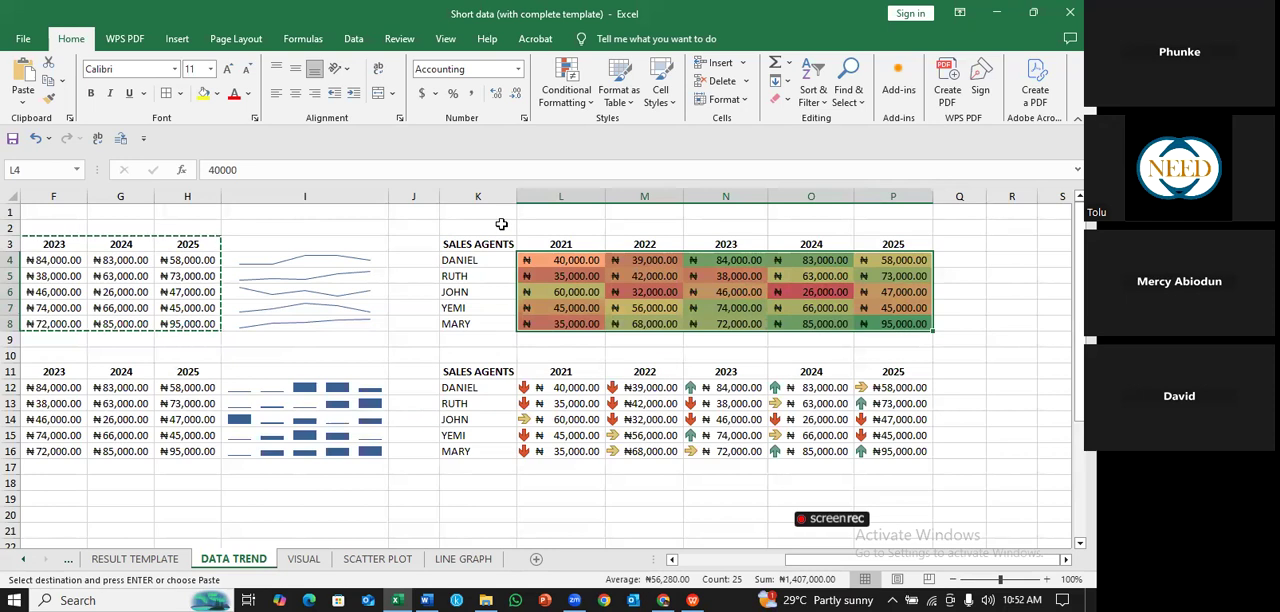
left_click(501, 224)
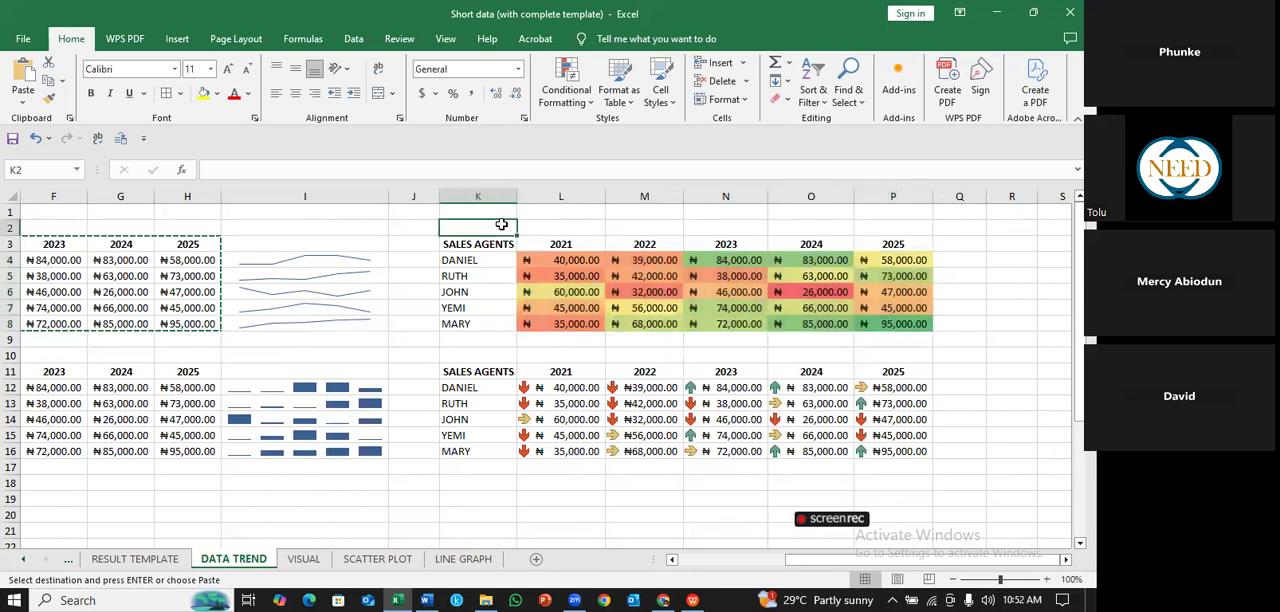
left_click_drag(505, 244, 922, 330)
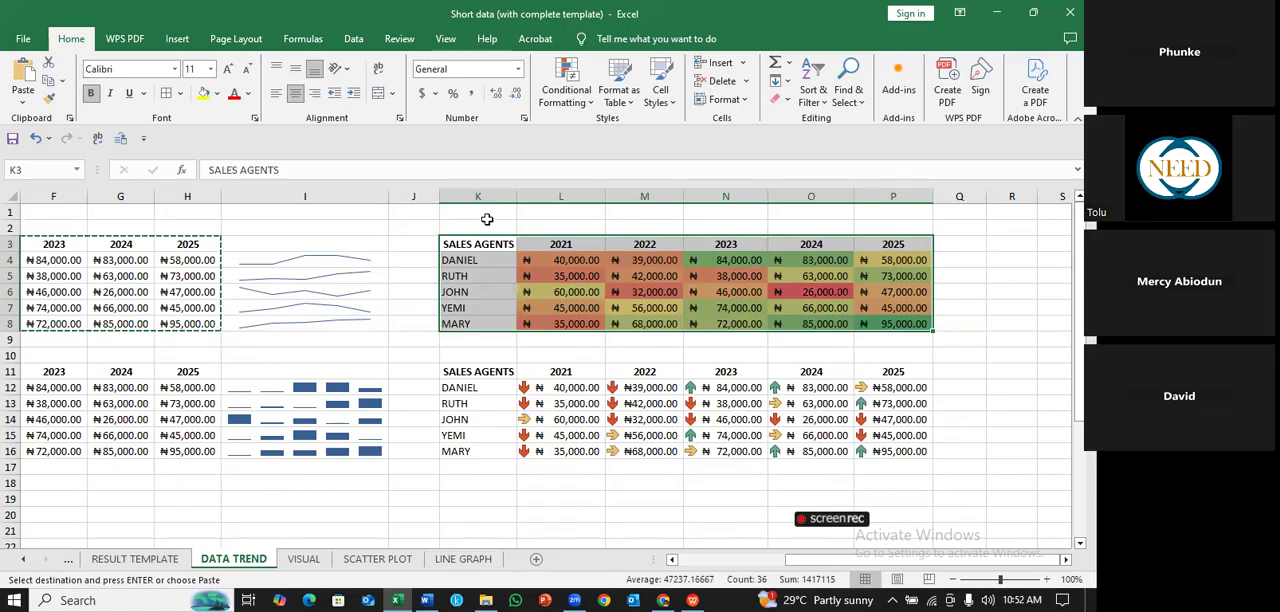
- Label the color-scaled table COLOUR SCALE in cell K2
left_click(498, 222)
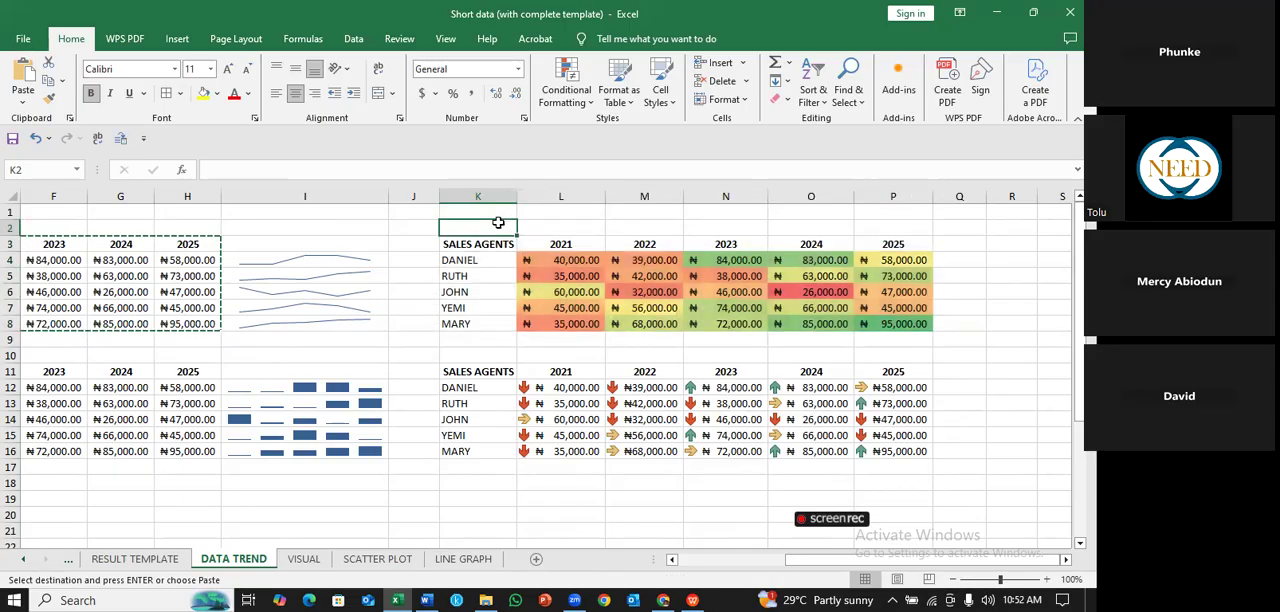
type("COLOUR")
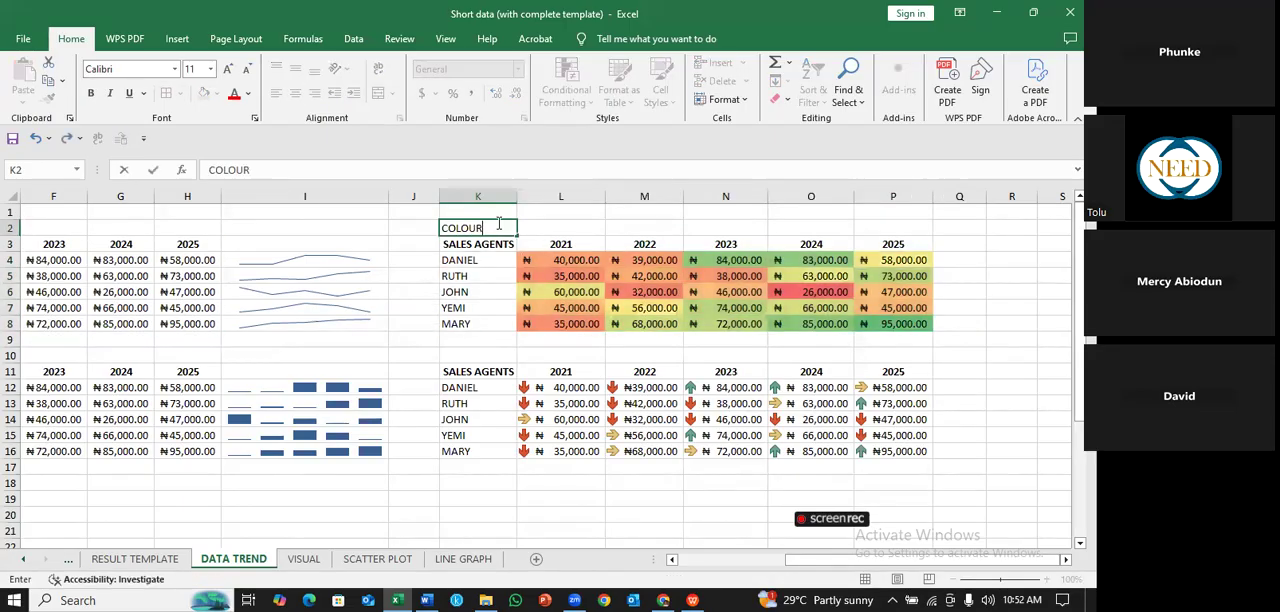
type(" SCALE")
left_click(631, 240)
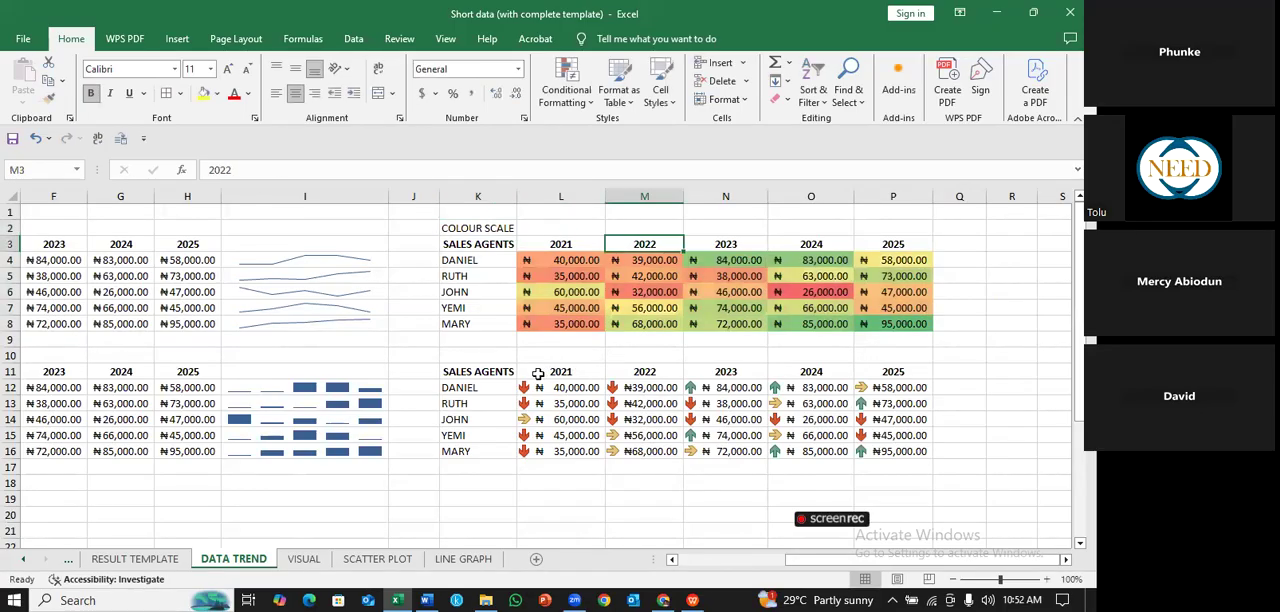
- Label the table with the arrow icons ICON SET in cell K10
left_click(502, 356)
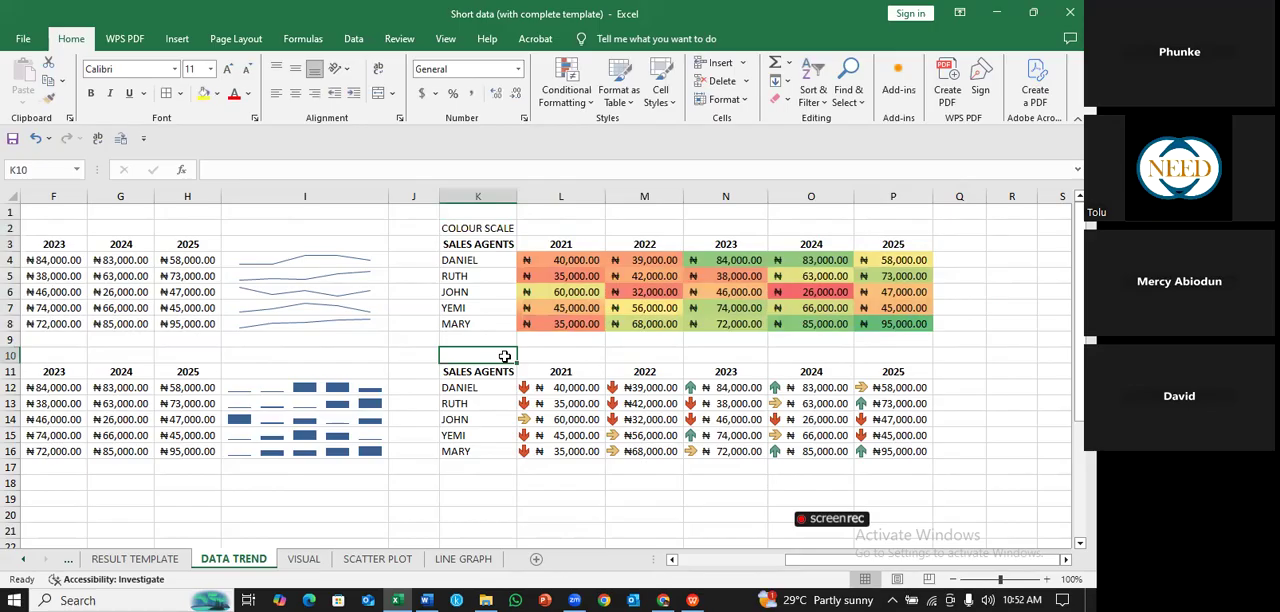
type("ICON SET")
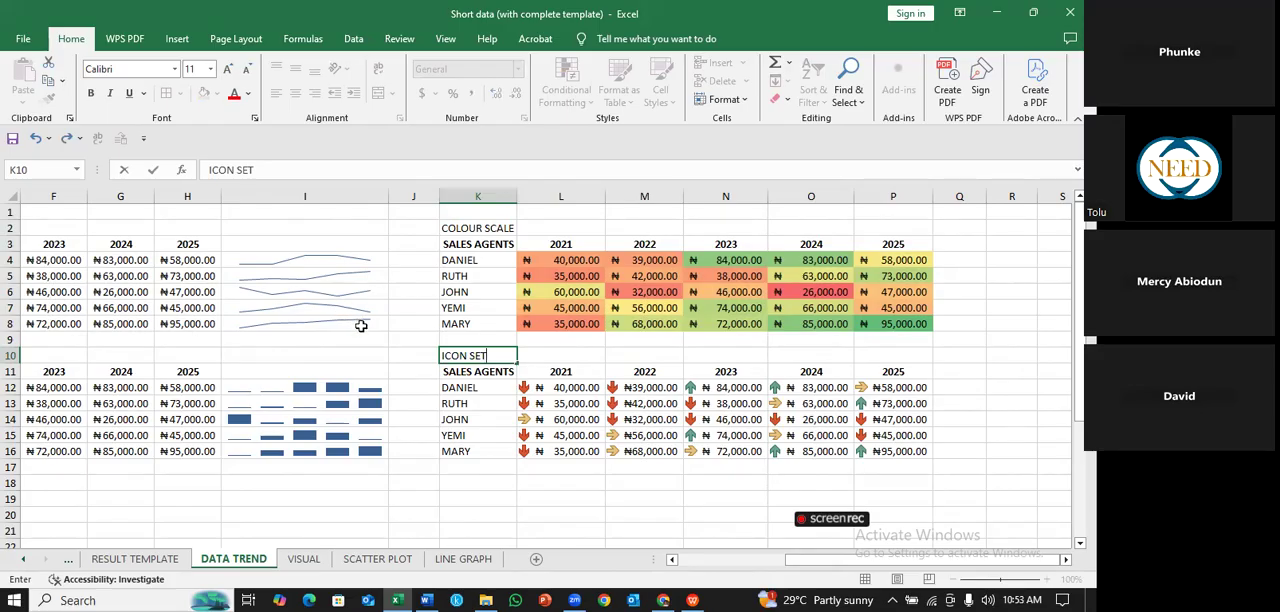
left_click(361, 326)
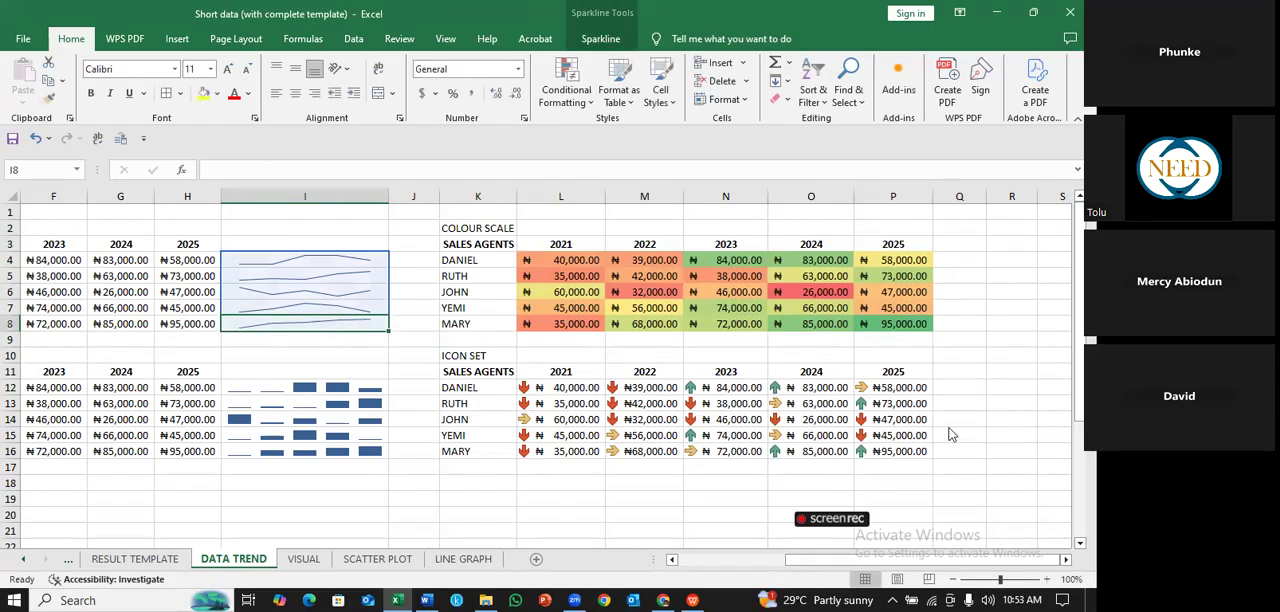
- Check the conditional formatting options and label the table with column sparklines DATA BAR in cell C10
left_click_drag(944, 560, 668, 564)
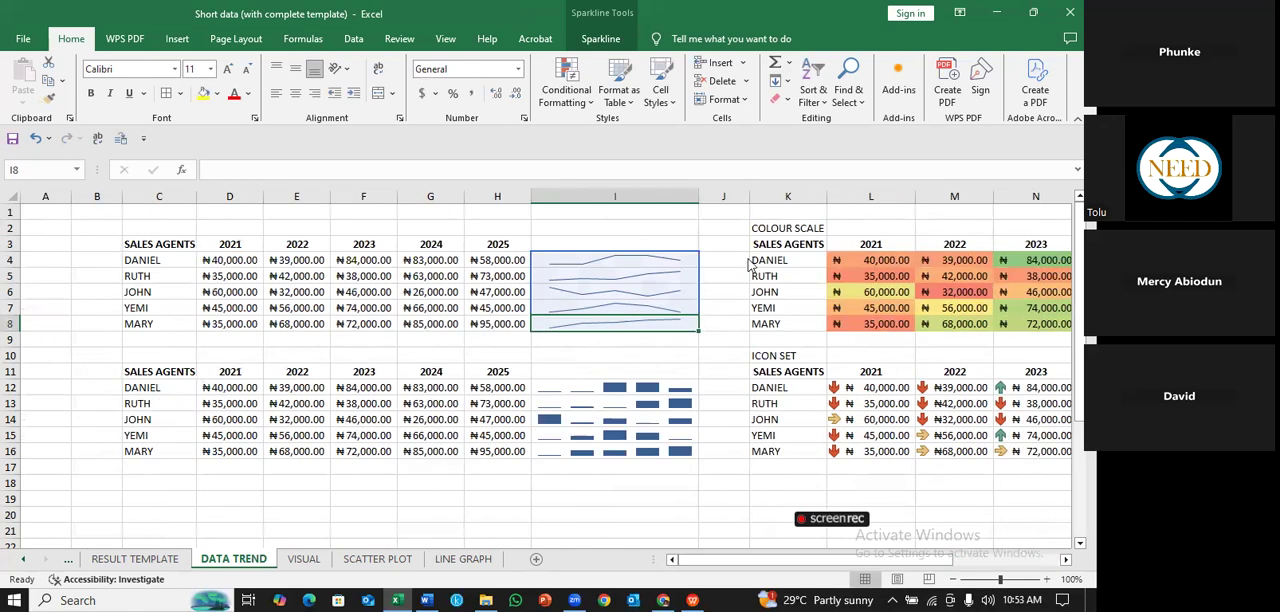
left_click(580, 96)
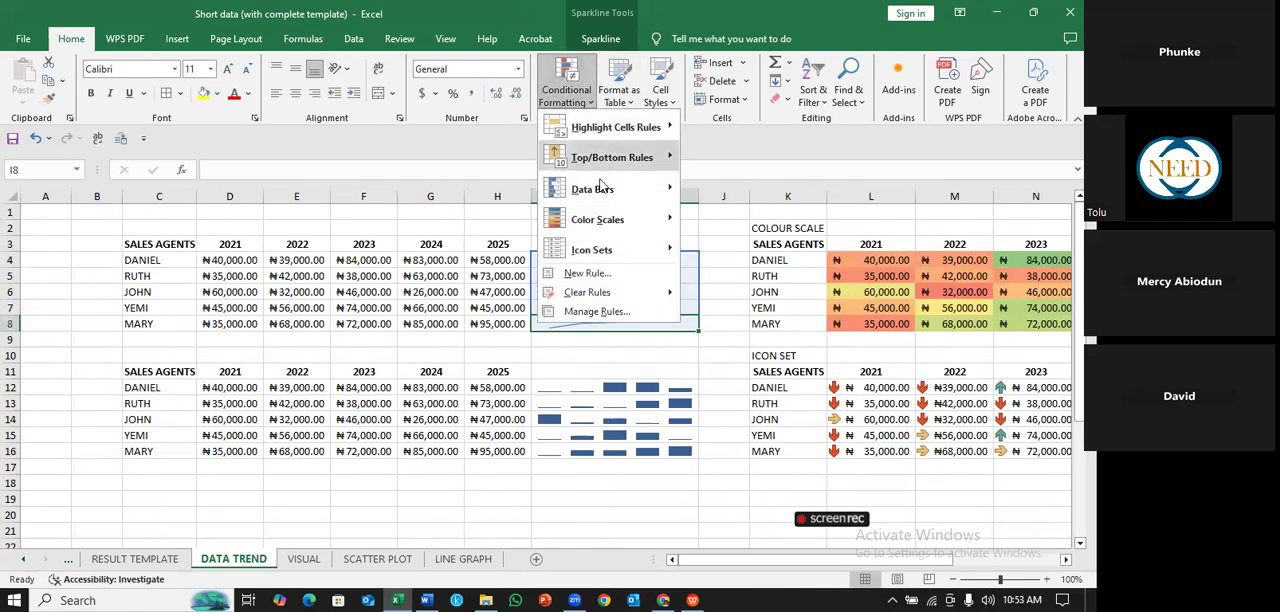
mouse_move(602, 222)
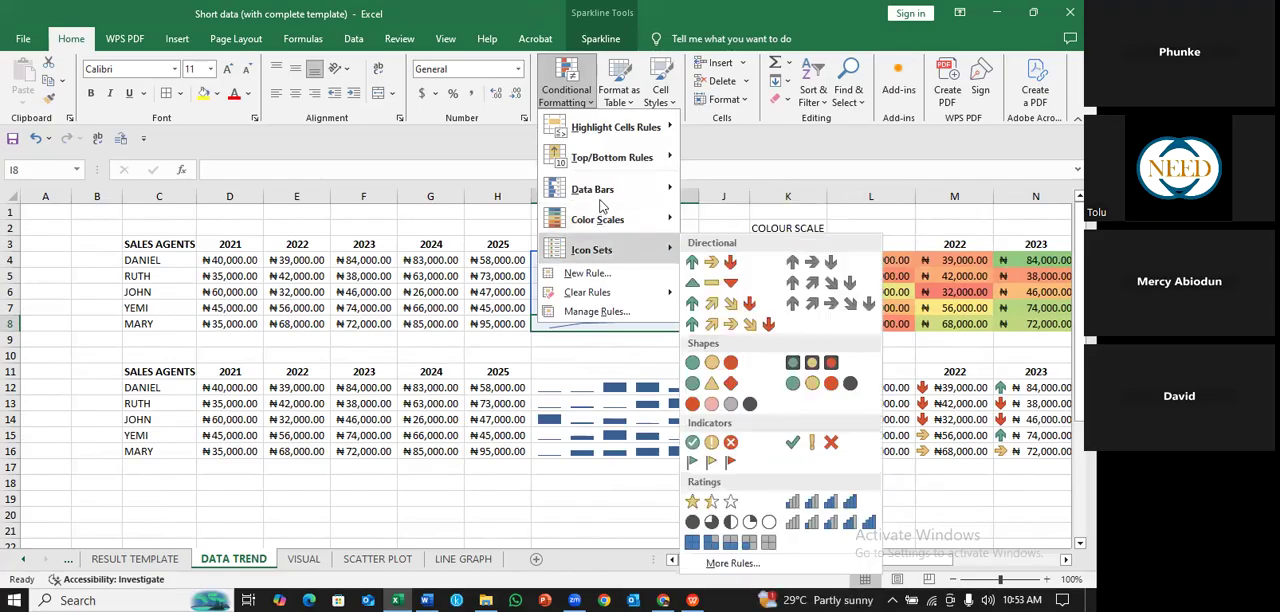
left_click(243, 411)
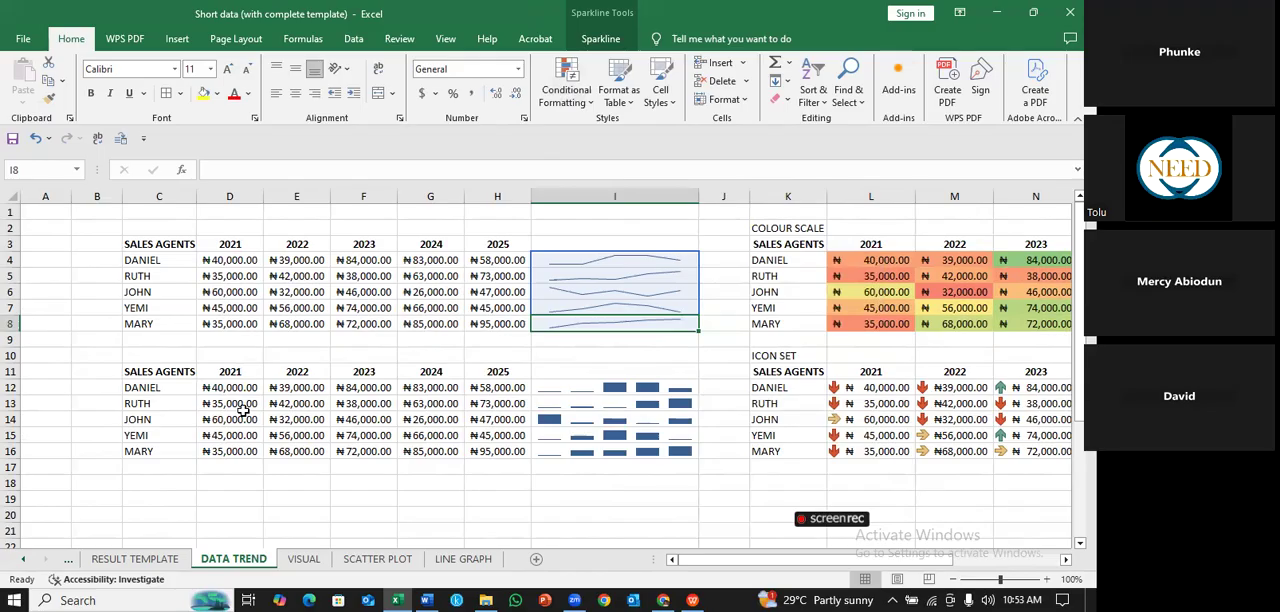
left_click(181, 355)
type("DATA")
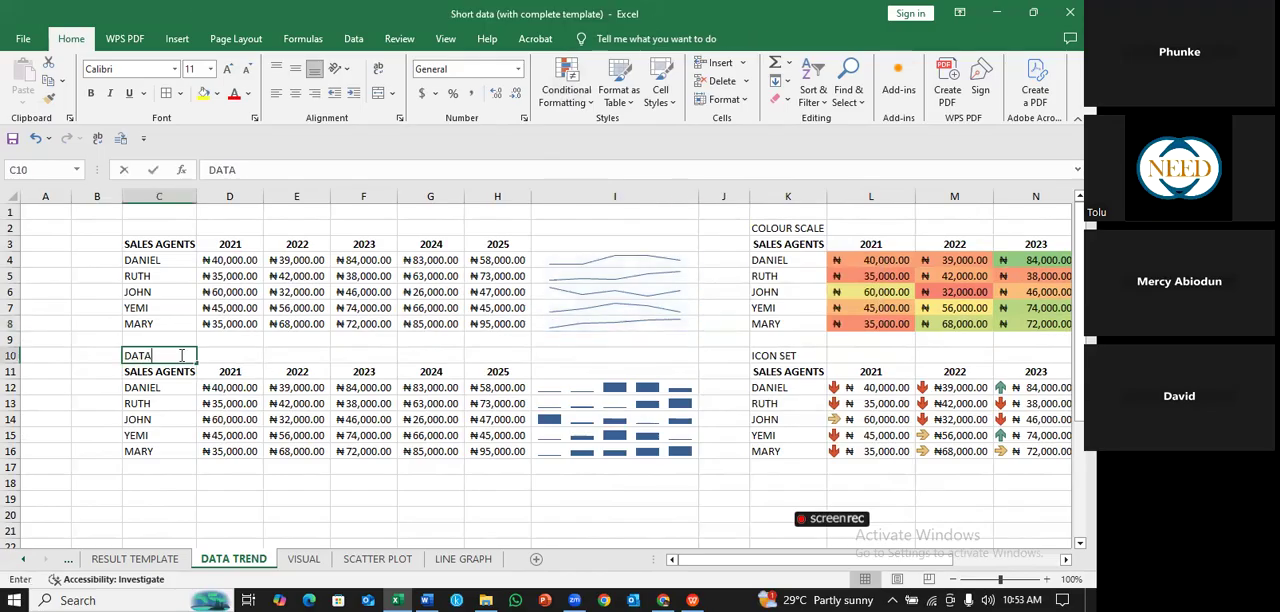
type(" BAR")
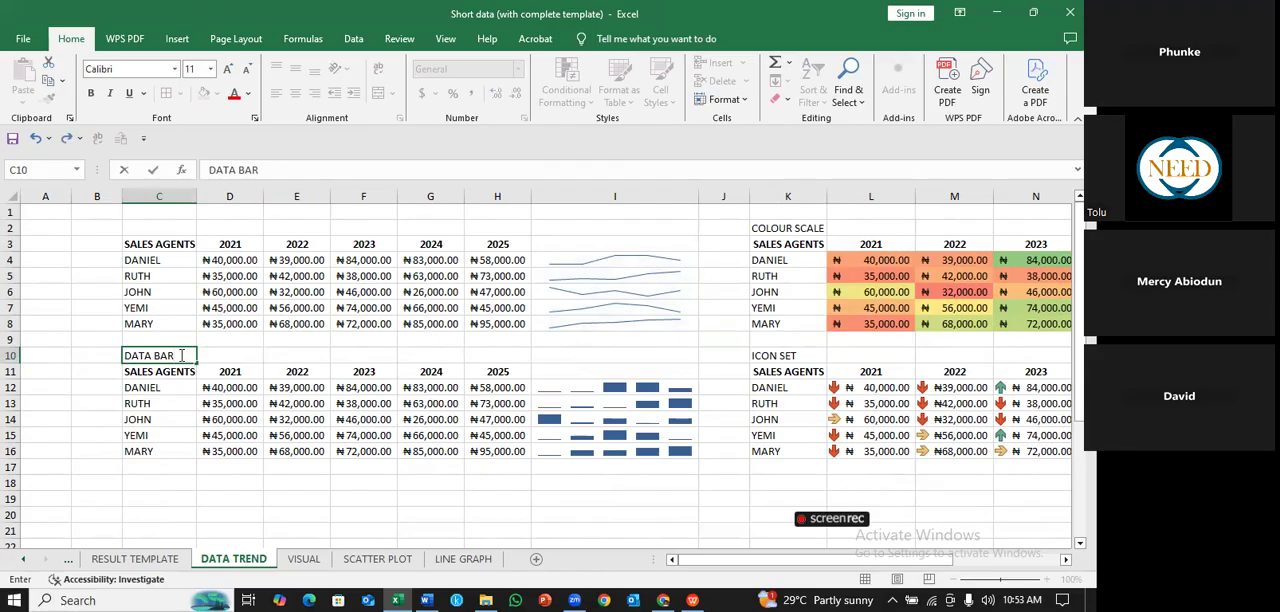
- Label the table with line sparklines SPARKLINE in cell C2
left_click(174, 222)
type("SPARK")
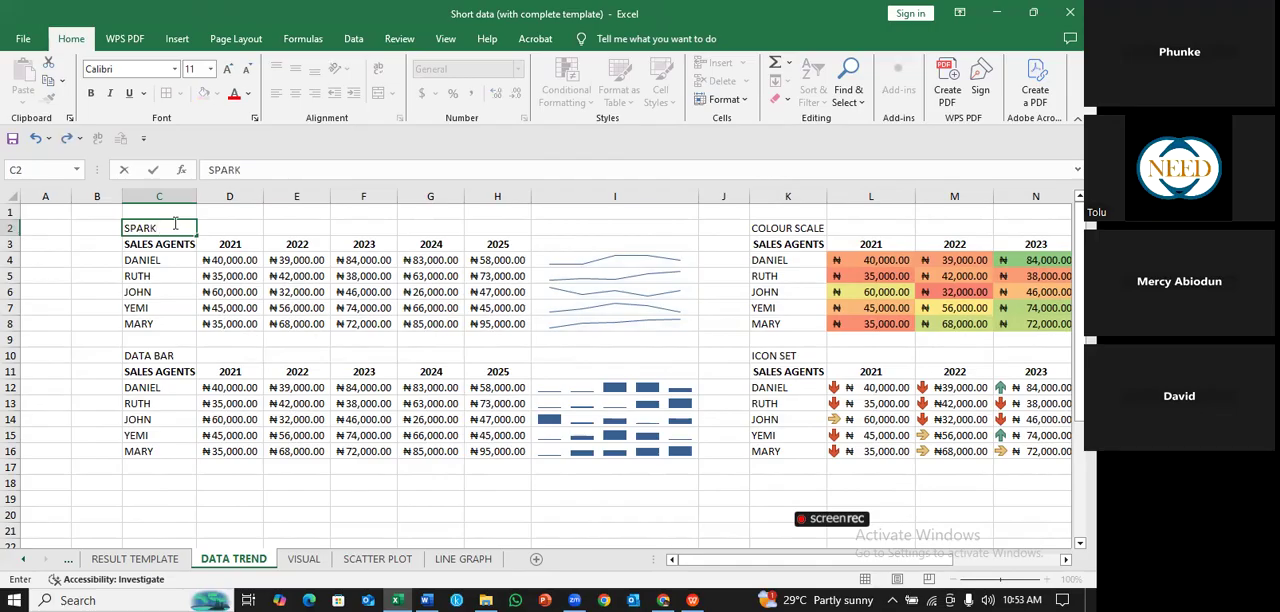
type("LINE")
left_click(639, 253)
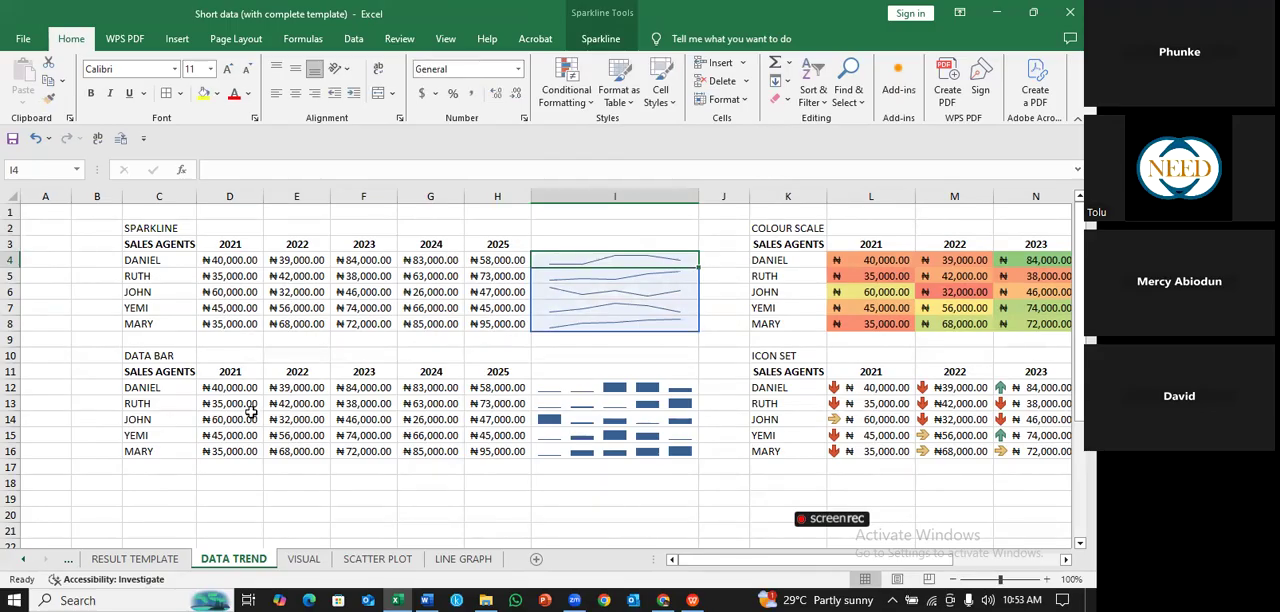
- Copy the sales table C11:H16 and paste it below, starting at C19
left_click(177, 372)
mouse_move(177, 372)
left_mouse_down()
mouse_move(445, 425)
mouse_move(491, 449)
left_mouse_up()
key("ctrl+c")
left_click(158, 497)
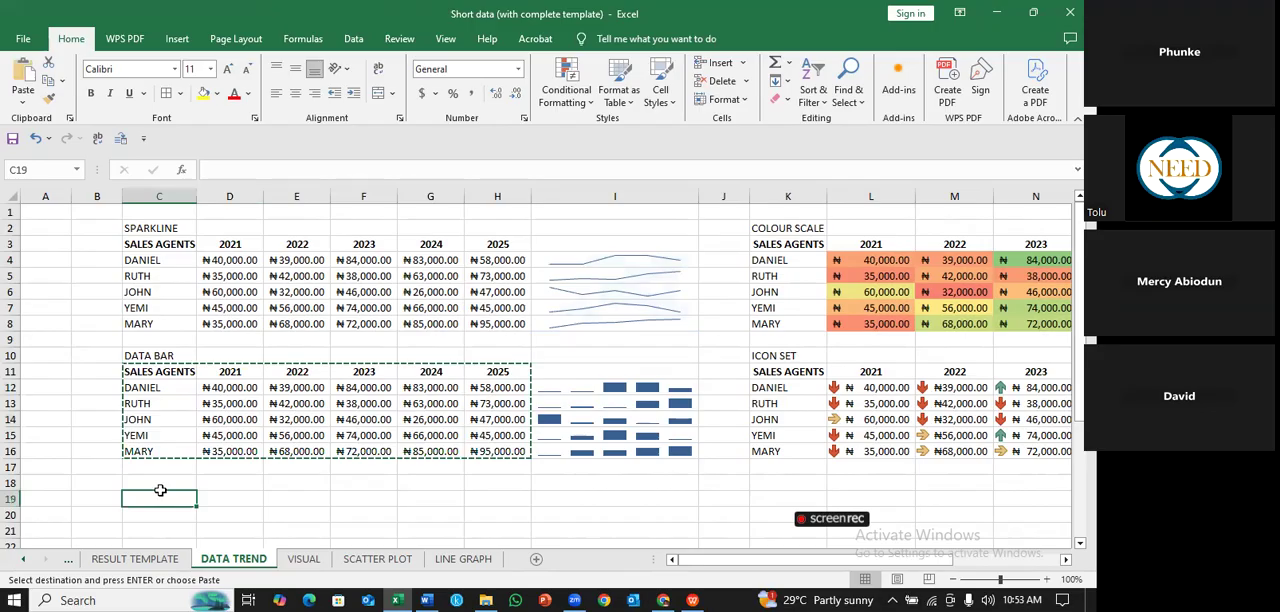
key("ctrl+v")
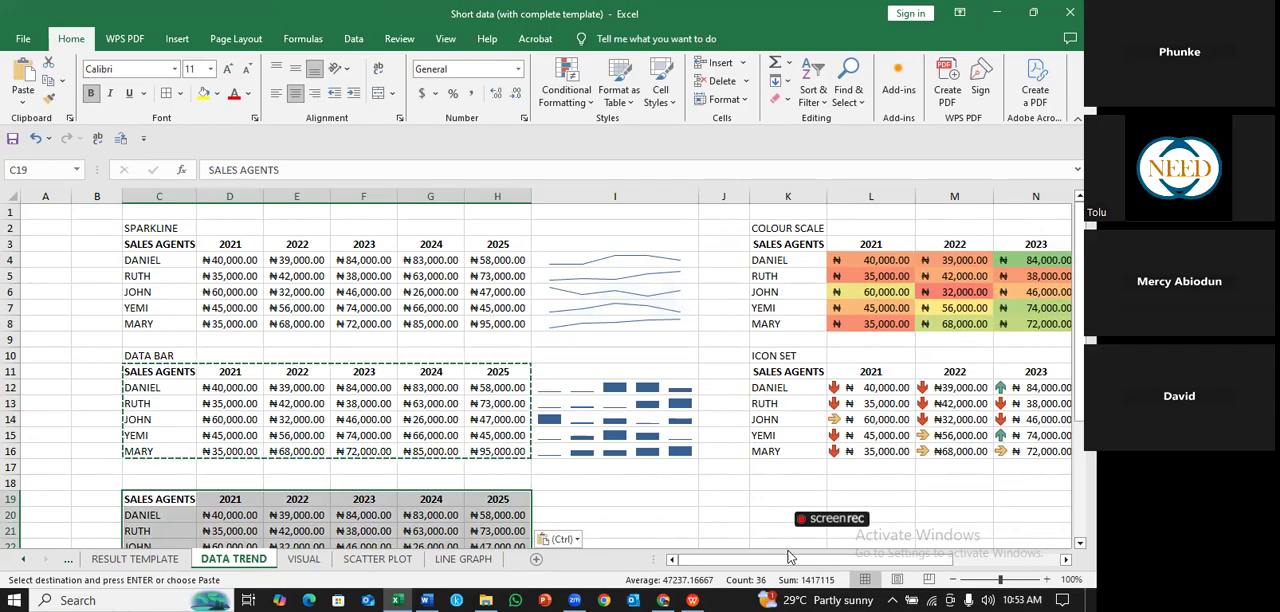
left_click(95, 524)
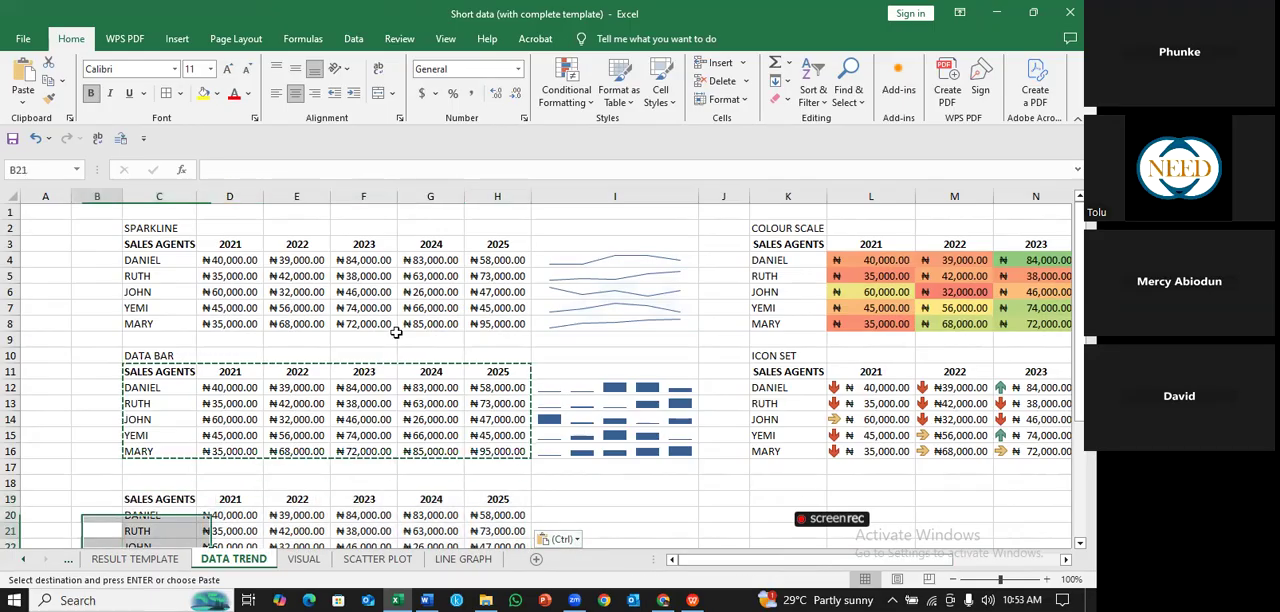
key("Left")
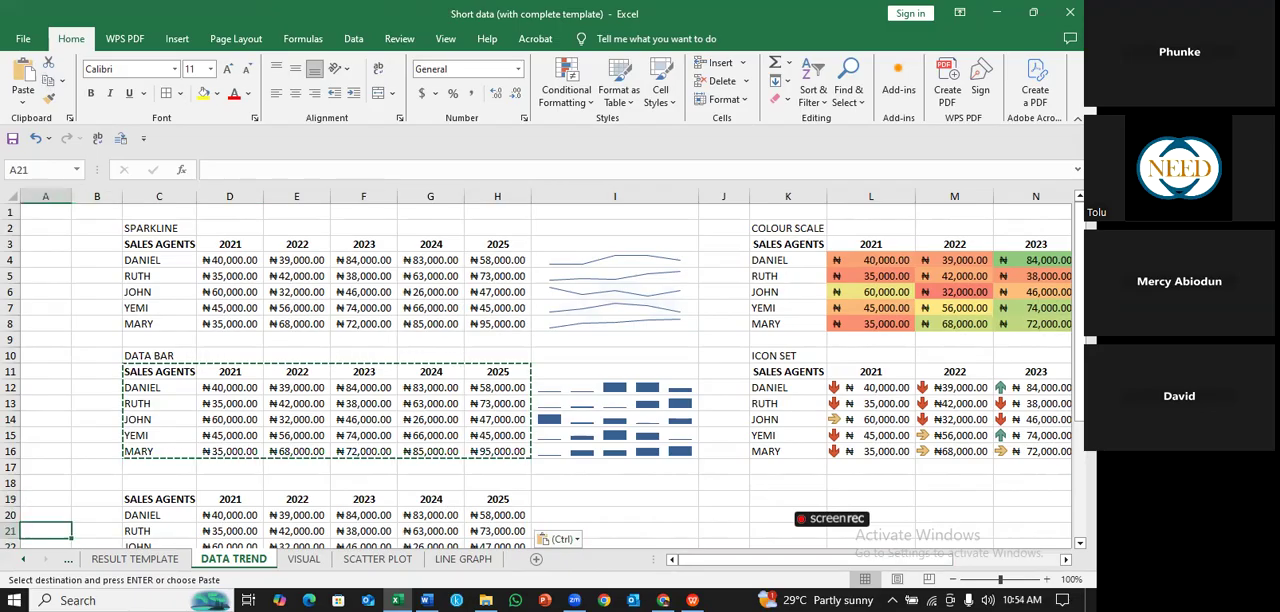
- Change the label in cell C10, above the table with column sparklines, to DATA TREND
scroll(540, 375, "down", 2)
scroll(563, 389, "down", 2)
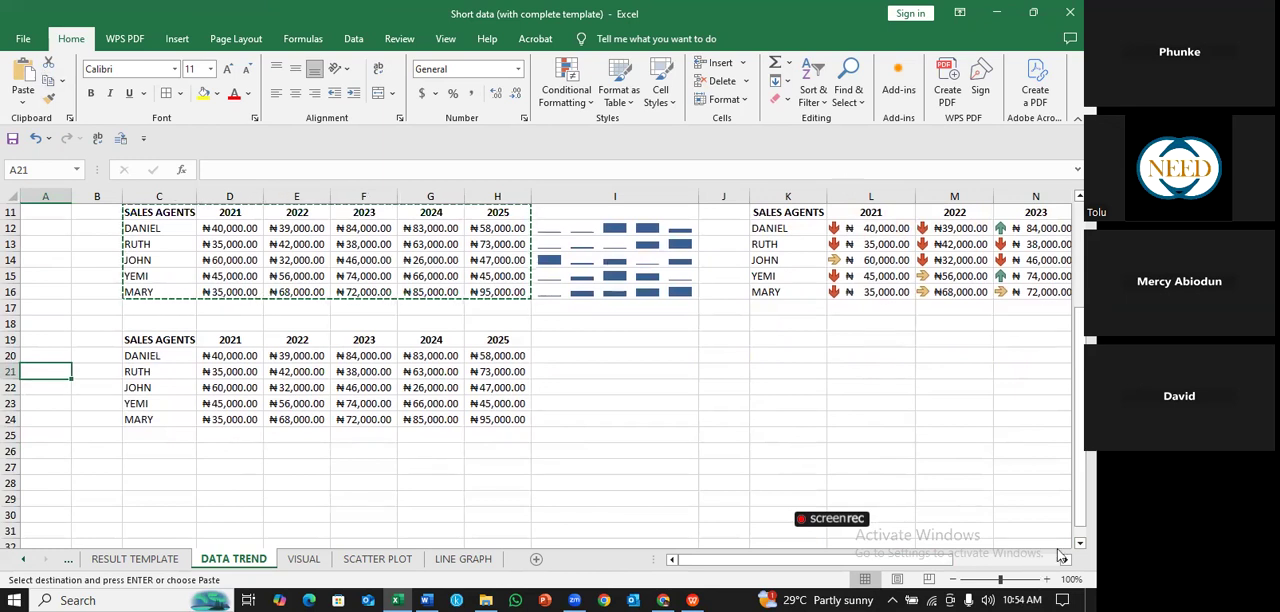
scroll(181, 244, "up", 3)
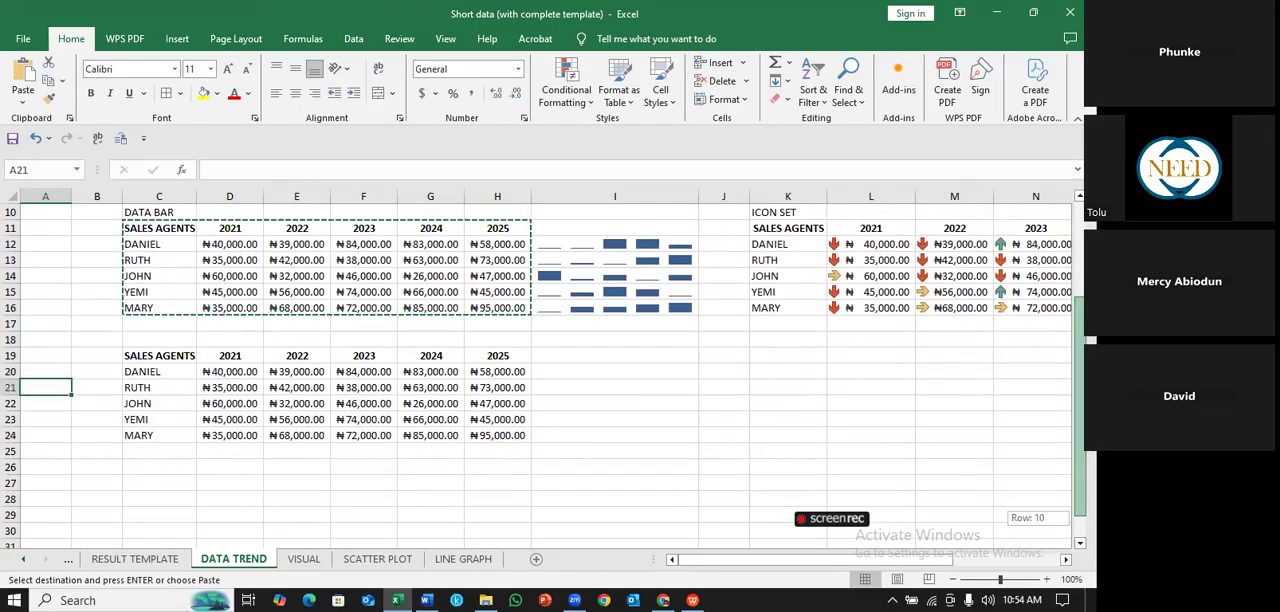
double_click(181, 244)
key("BackSpace")
key("BackSpace")
key("BackSpace")
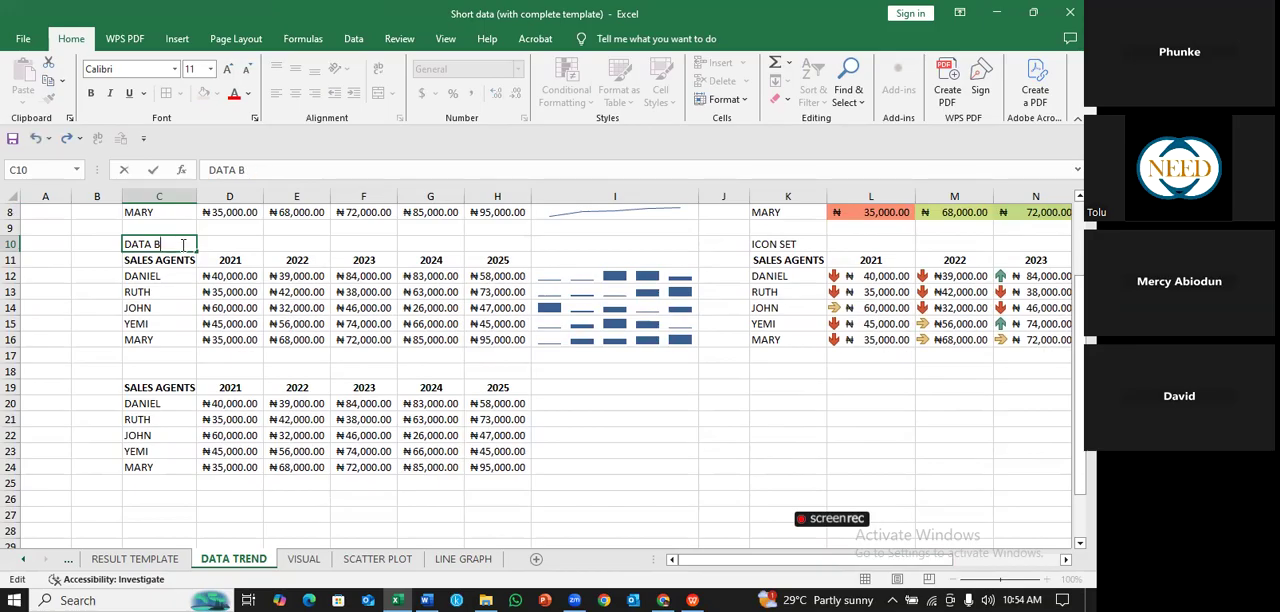
type("TREND")
- Label the copied sales table below it DATA BAR in cell C18
left_click(158, 372)
type("DATA BAR")
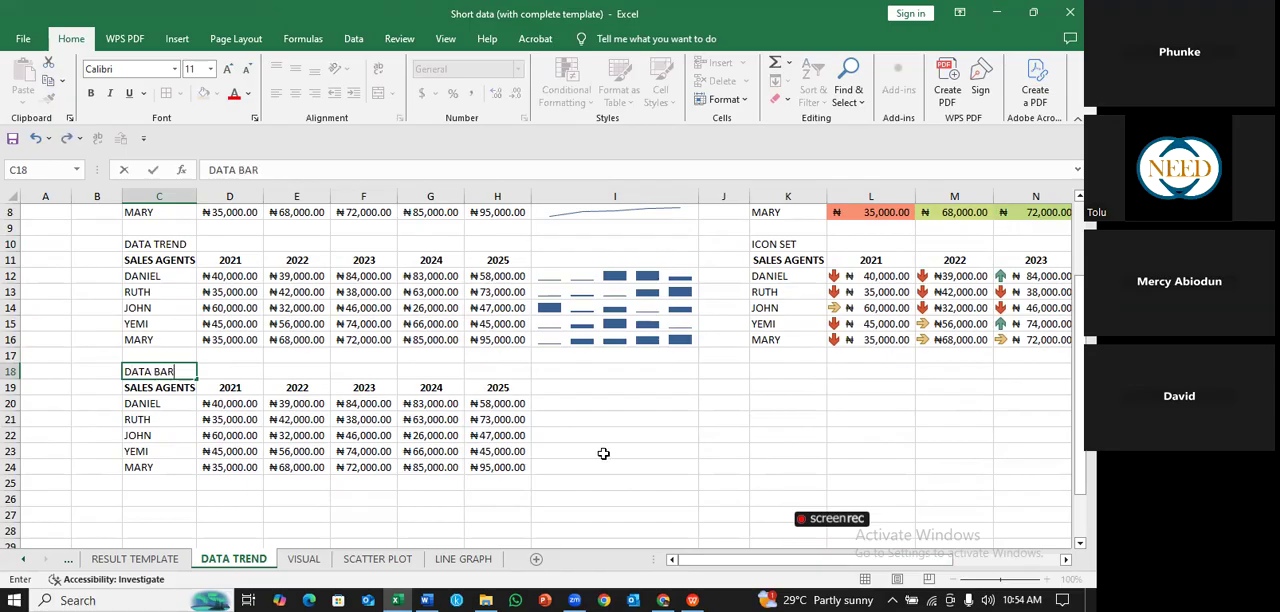
left_click(702, 468)
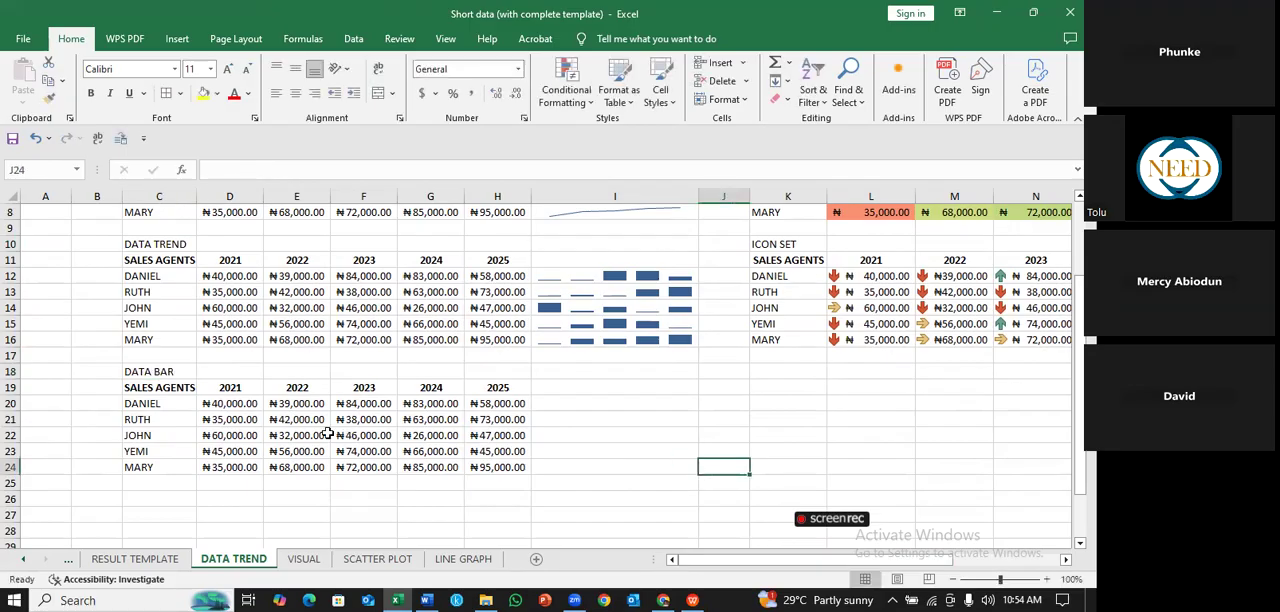
- Apply green gradient-fill data bars to the sales figures in D20:H24
left_click_drag(243, 403, 485, 465)
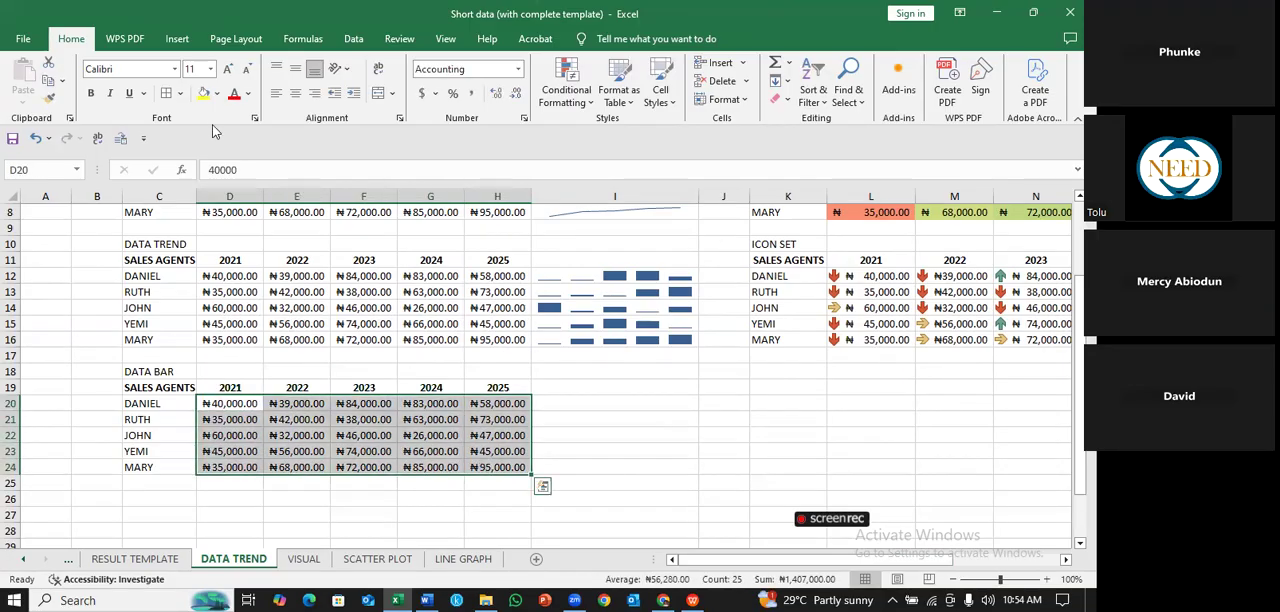
left_click(591, 105)
mouse_move(614, 193)
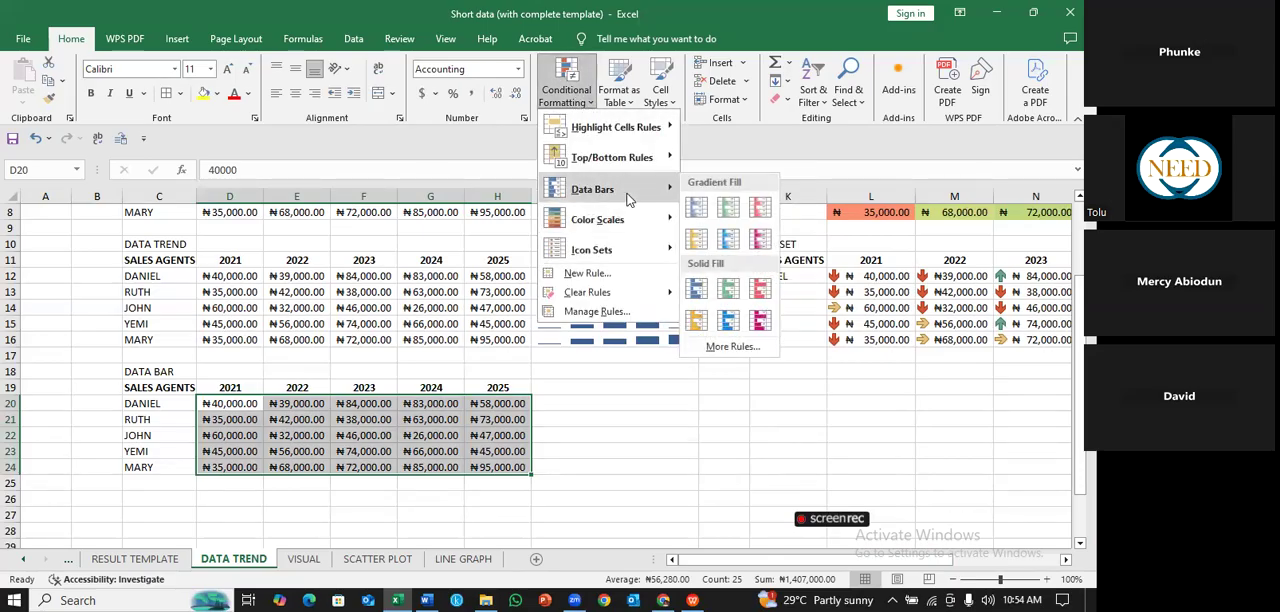
left_click(729, 208)
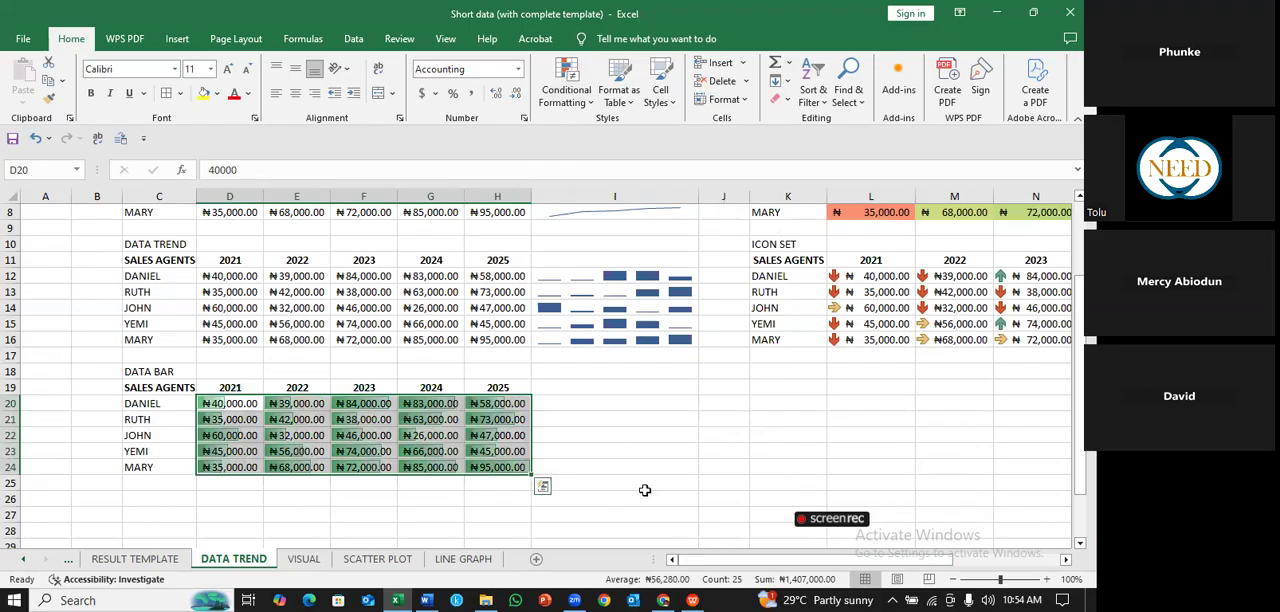
left_click(654, 468)
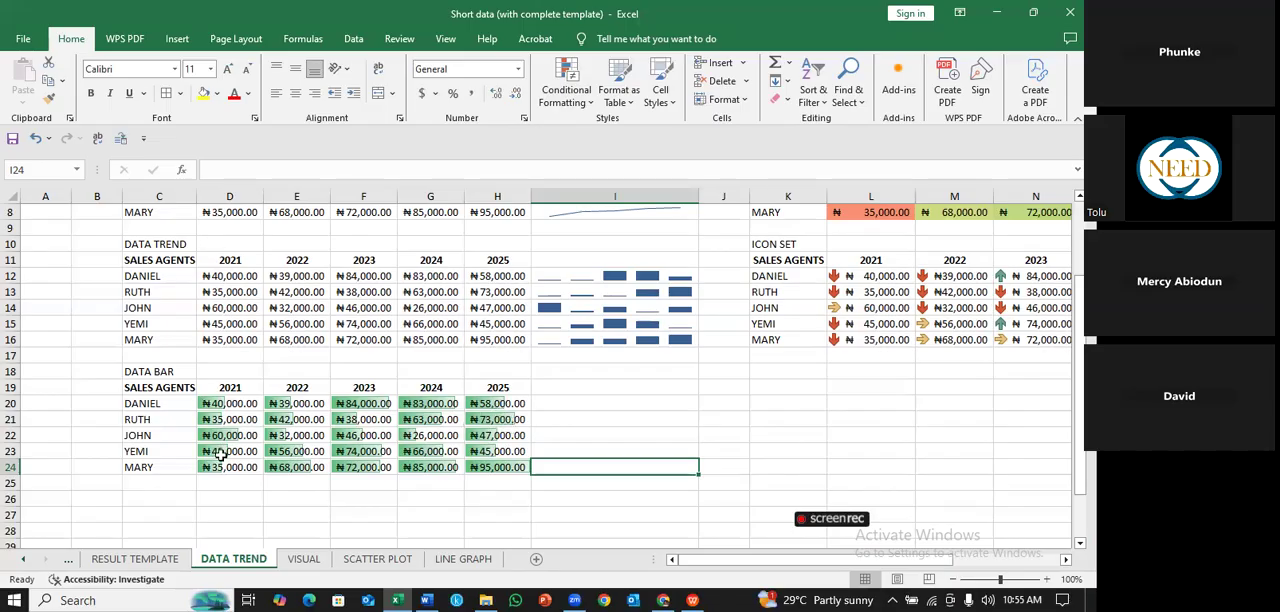
- Examine the data bars in D20 and F20 and compare the table with the neighbouring icon set table
left_click(221, 404)
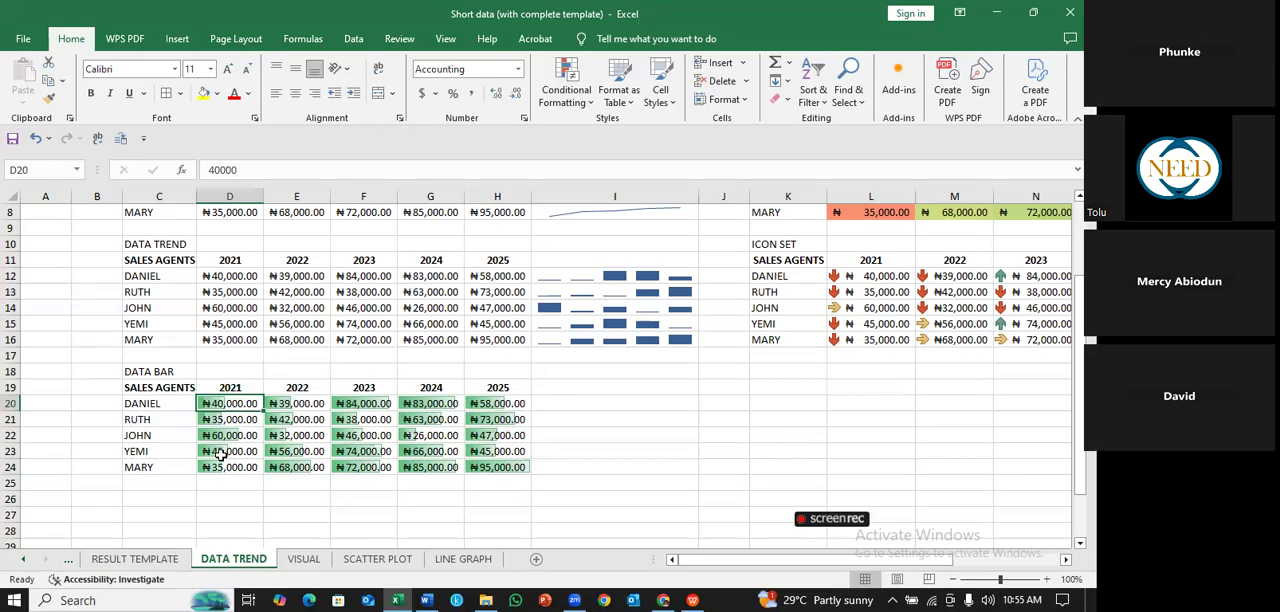
left_click(342, 403)
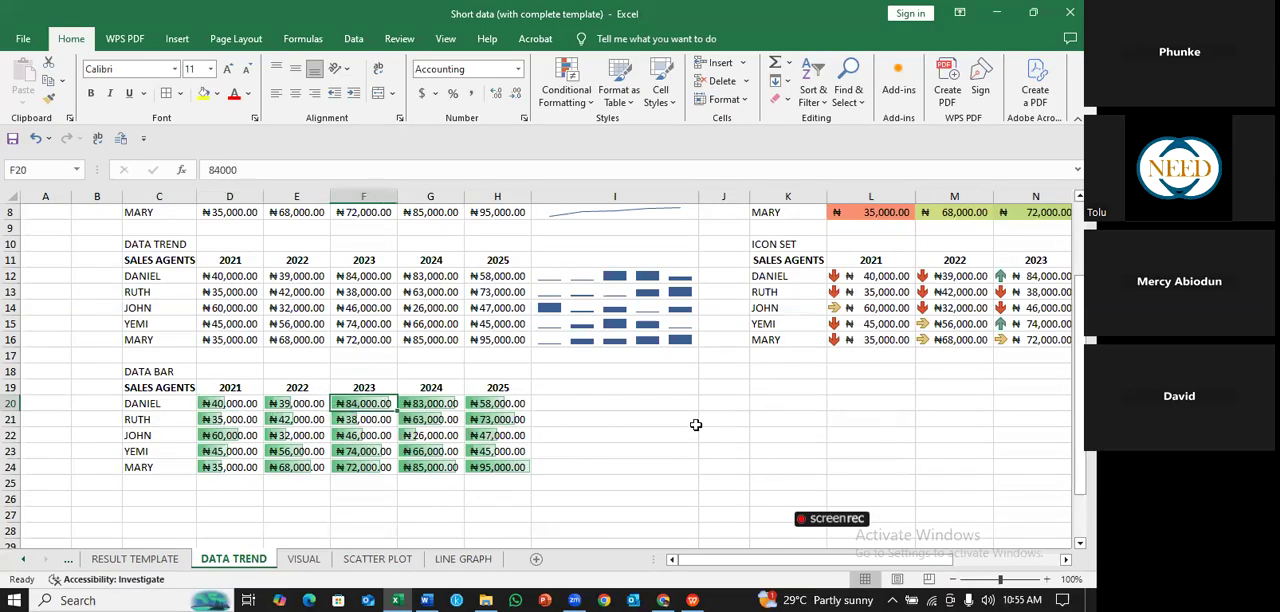
left_click(593, 434)
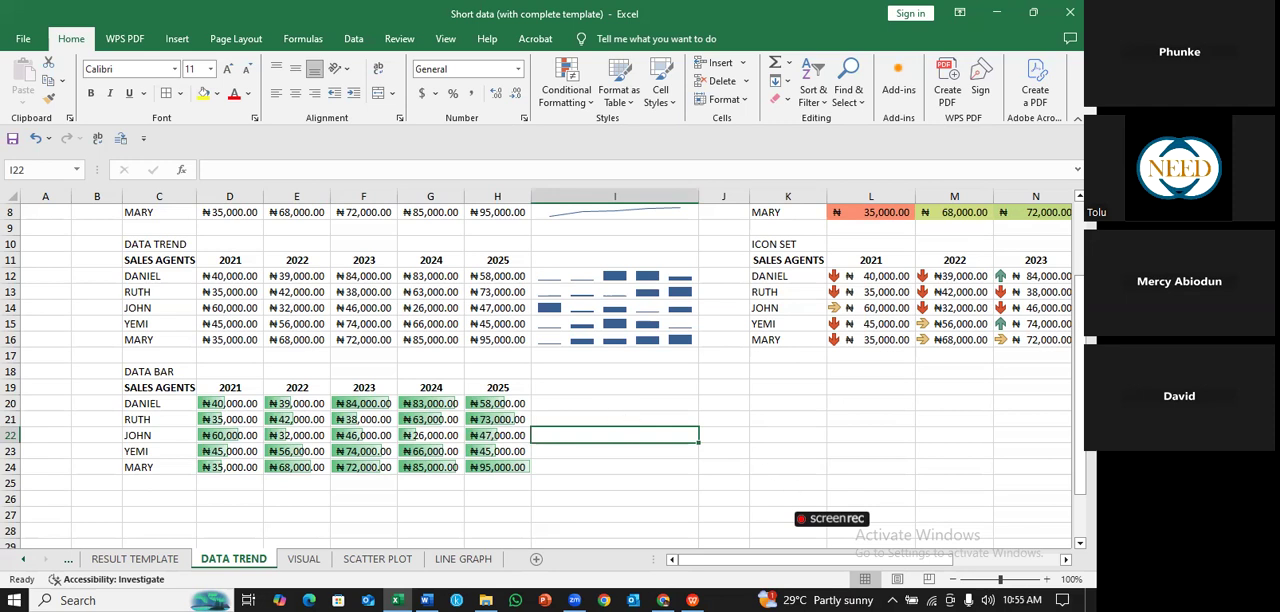
scroll(550, 370, "right", 2)
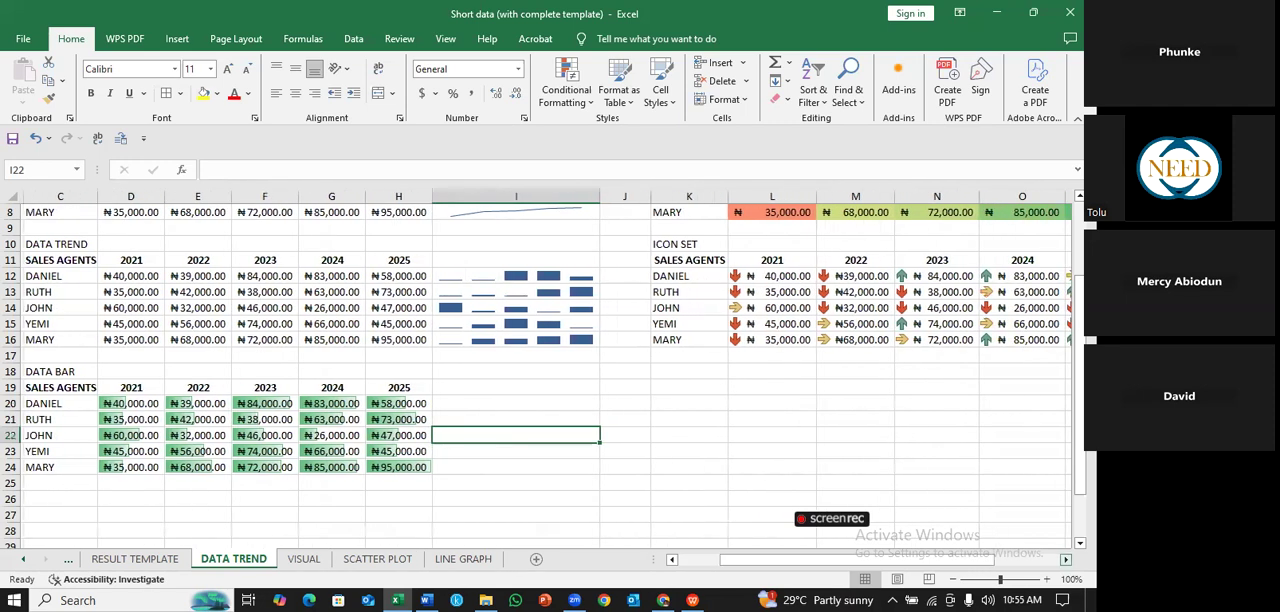
scroll(550, 370, "right", 2)
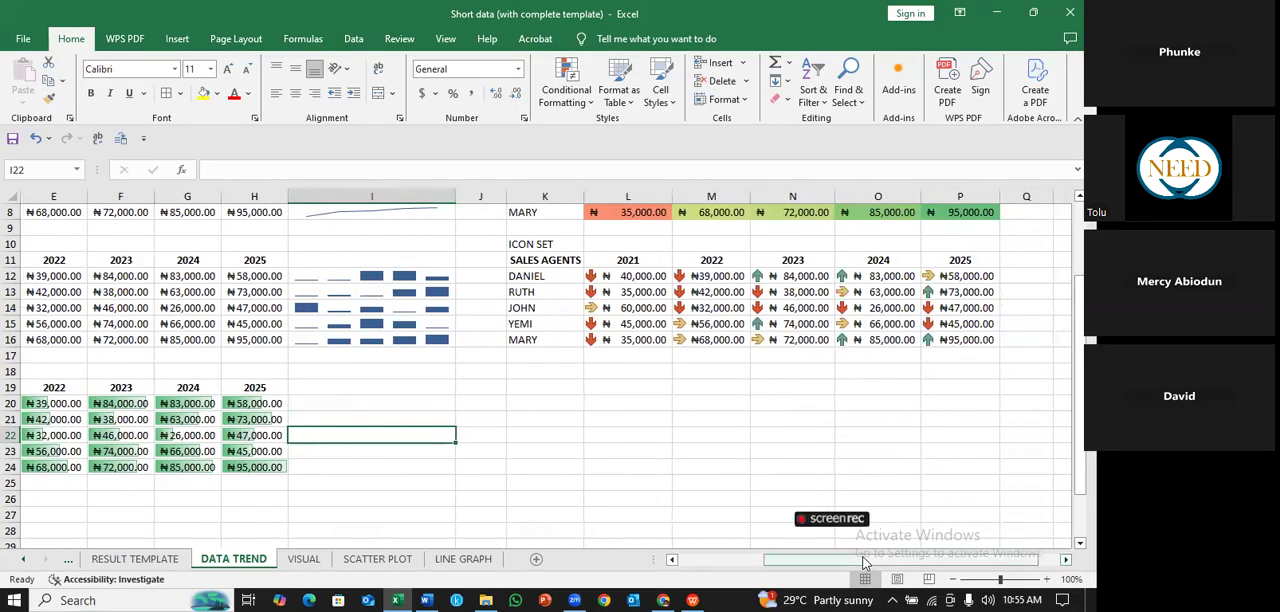
scroll(834, 562, "left", 2)
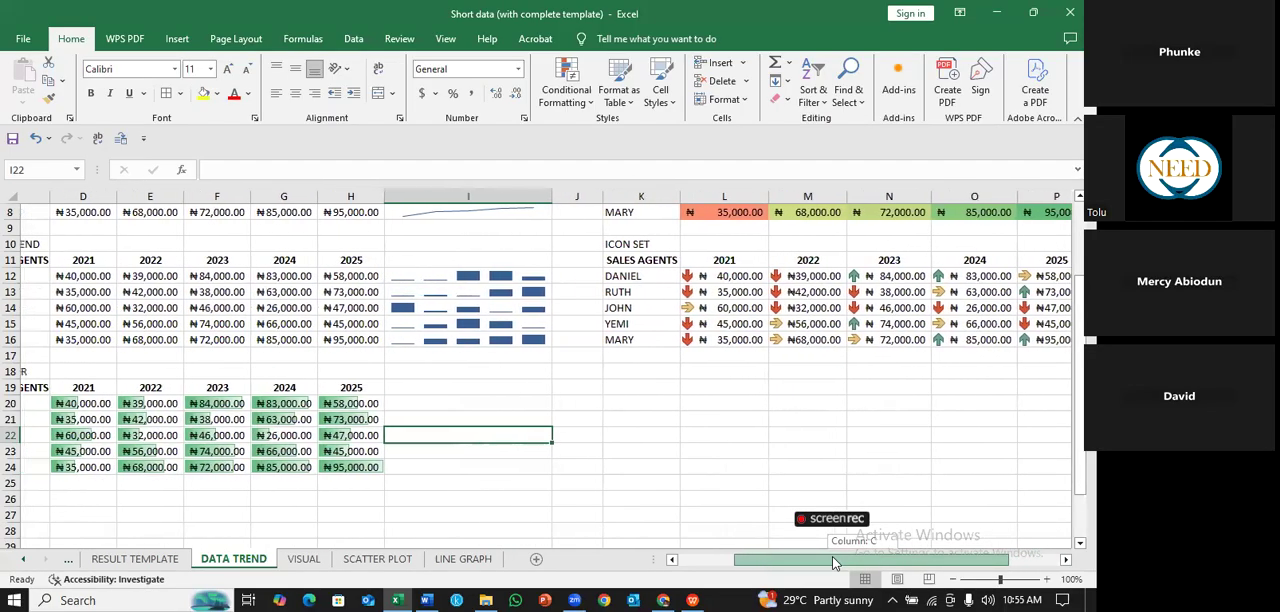
scroll(202, 305, "left", 1)
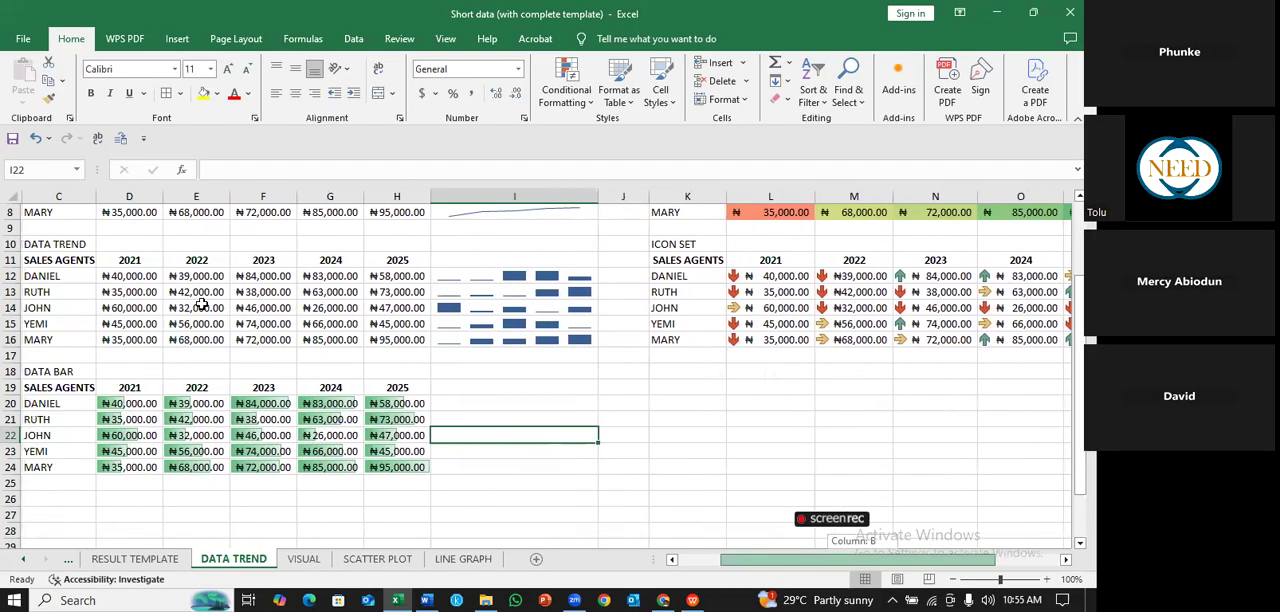
- Copy the sales table C11:H16 and paste it below the icon set table, starting at K19
left_click(200, 296)
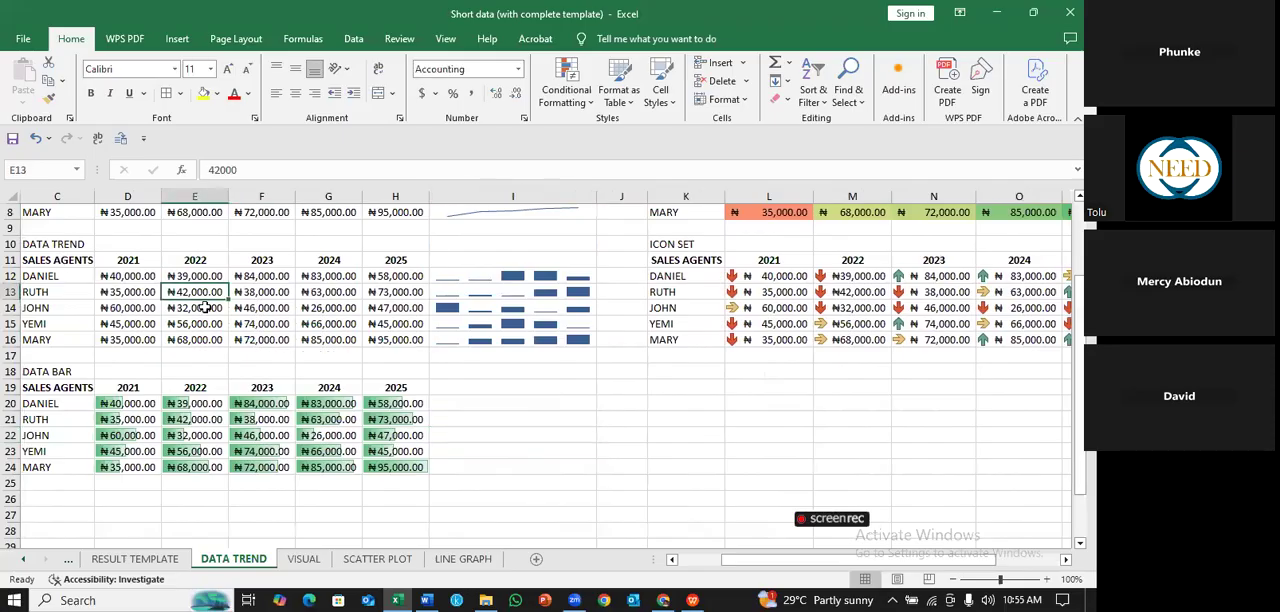
left_click_drag(57, 260, 425, 342)
key("ctrl+c")
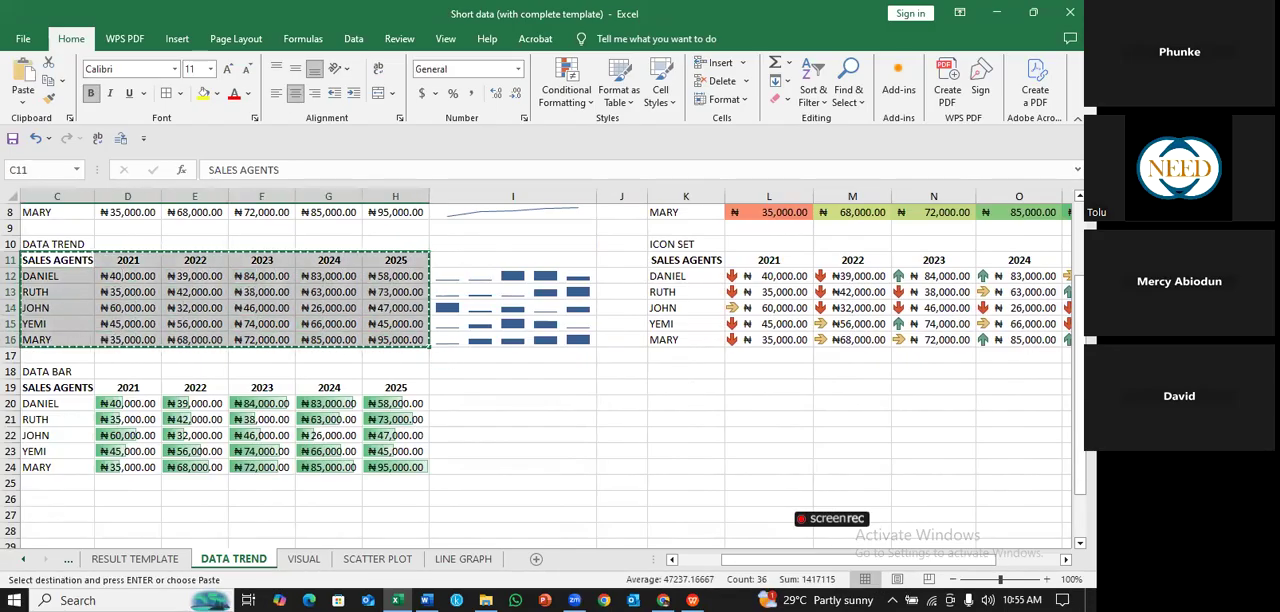
left_click(686, 387)
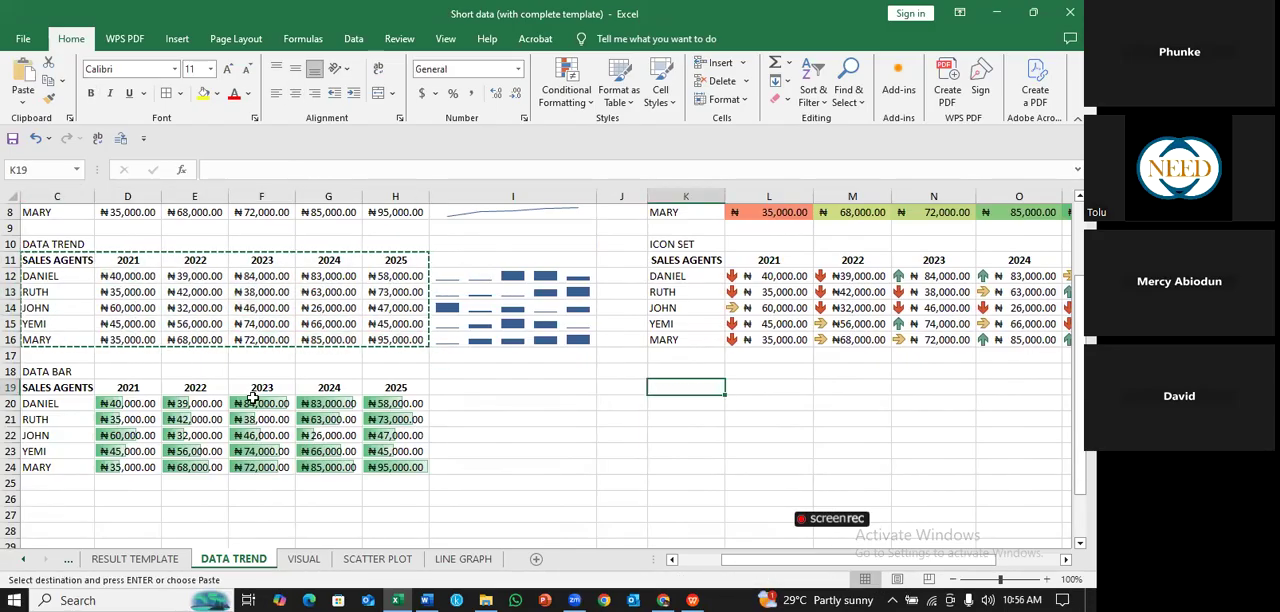
key("ctrl+v")
scroll(273, 368, "right", 3)
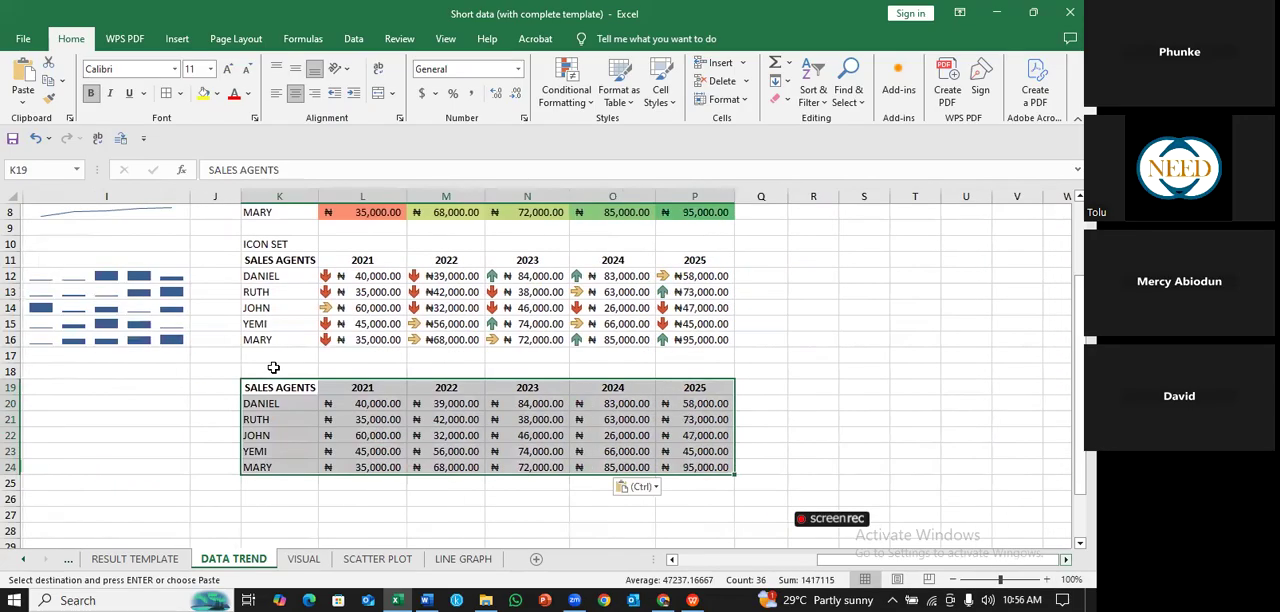
left_click(273, 368)
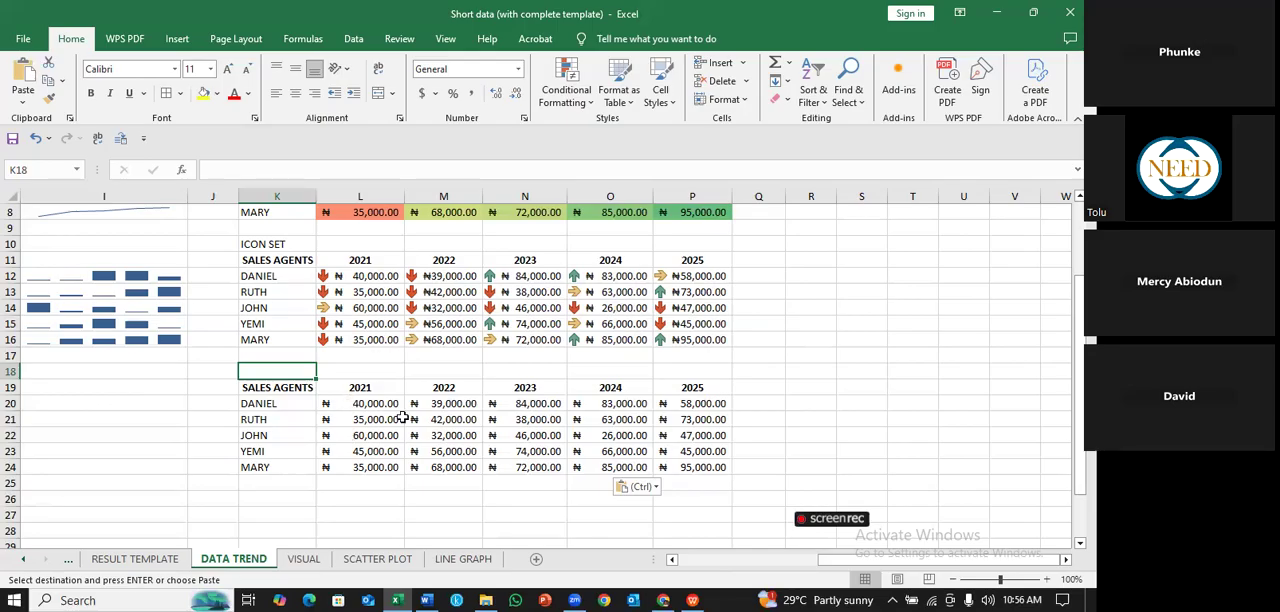
- Highlight the top 5 sales figures in L20:P24 with a Top 10 Items rule using Green Fill with Dark Green Text
left_click_drag(360, 404, 676, 465)
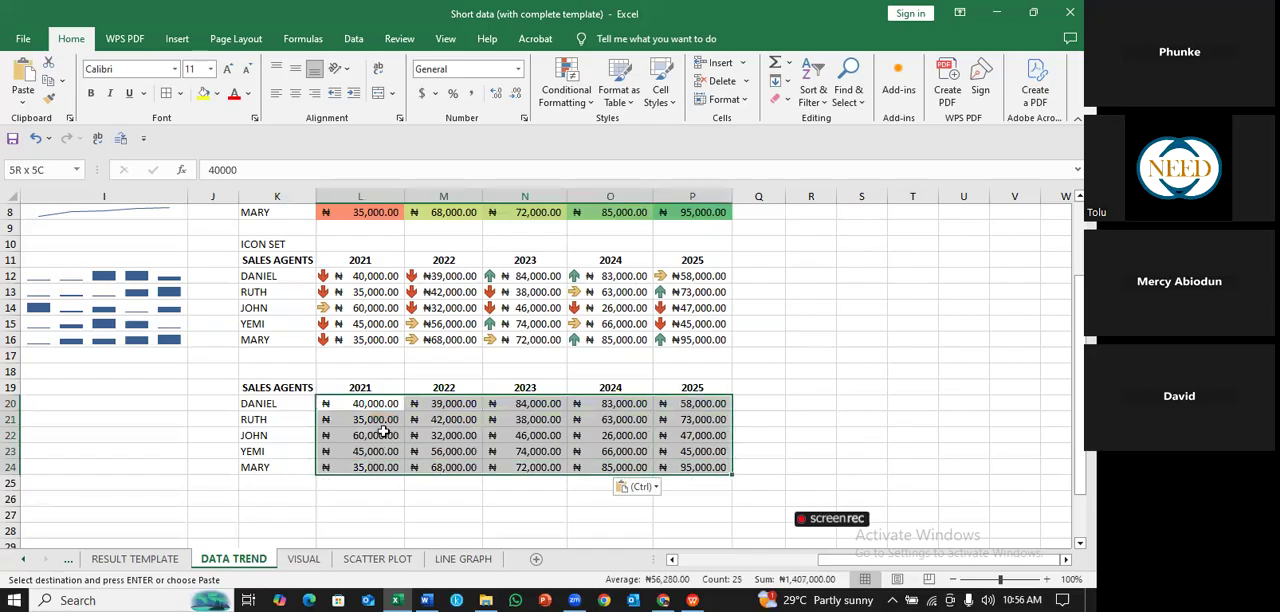
left_click(591, 104)
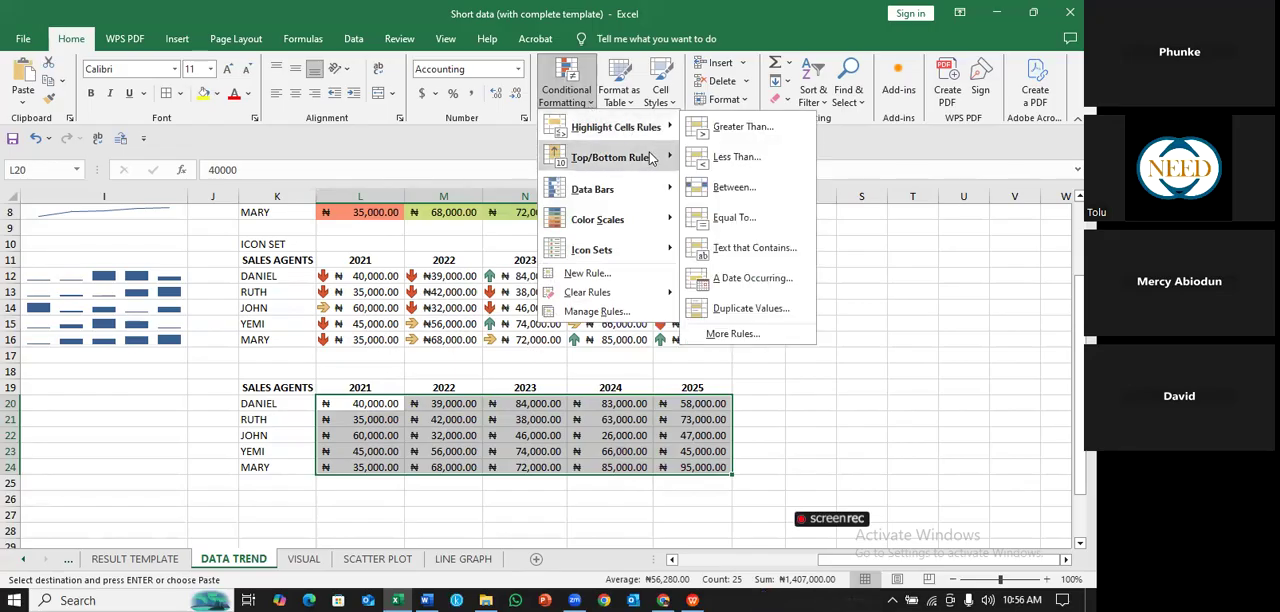
mouse_move(652, 163)
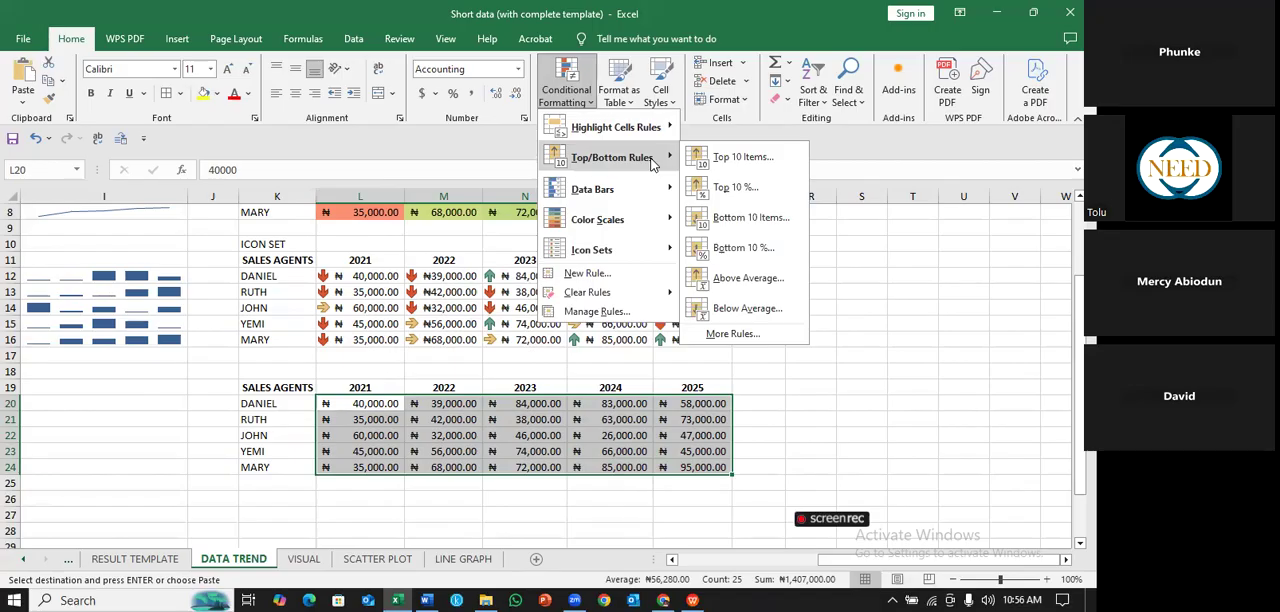
left_click(762, 156)
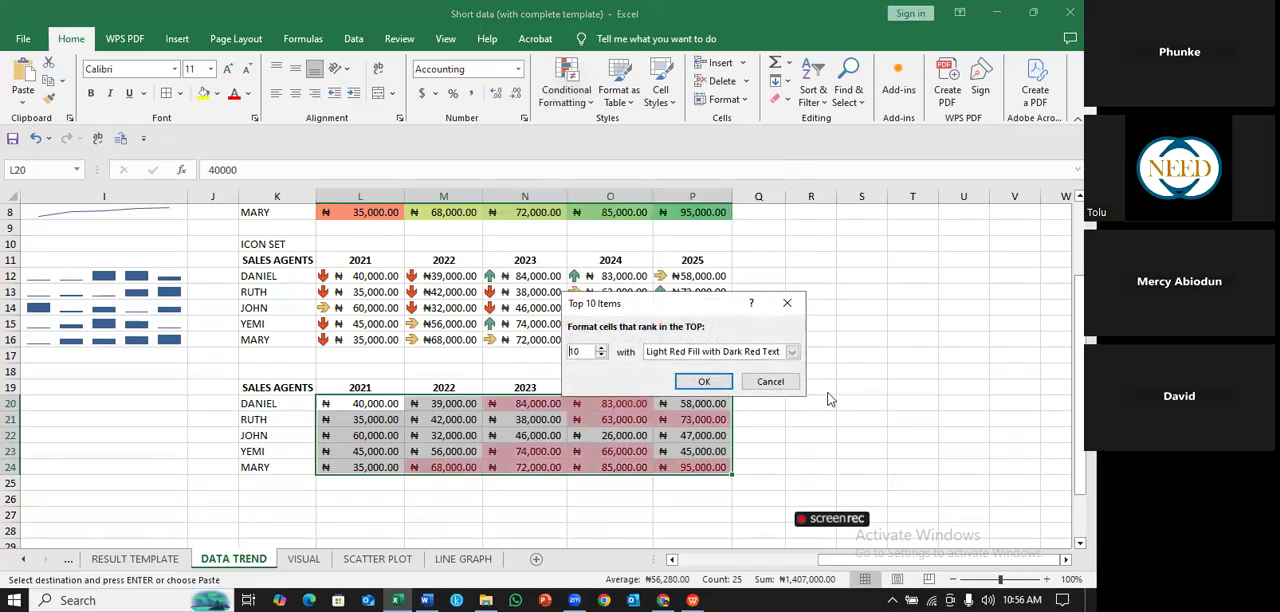
left_click(791, 352)
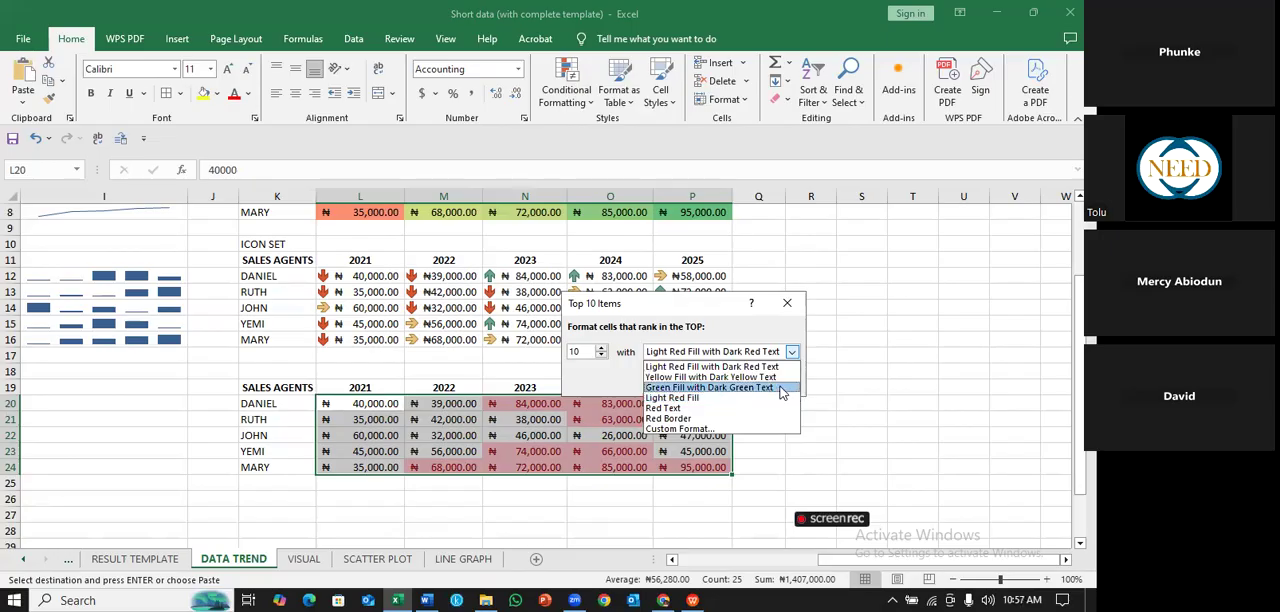
left_click(782, 388)
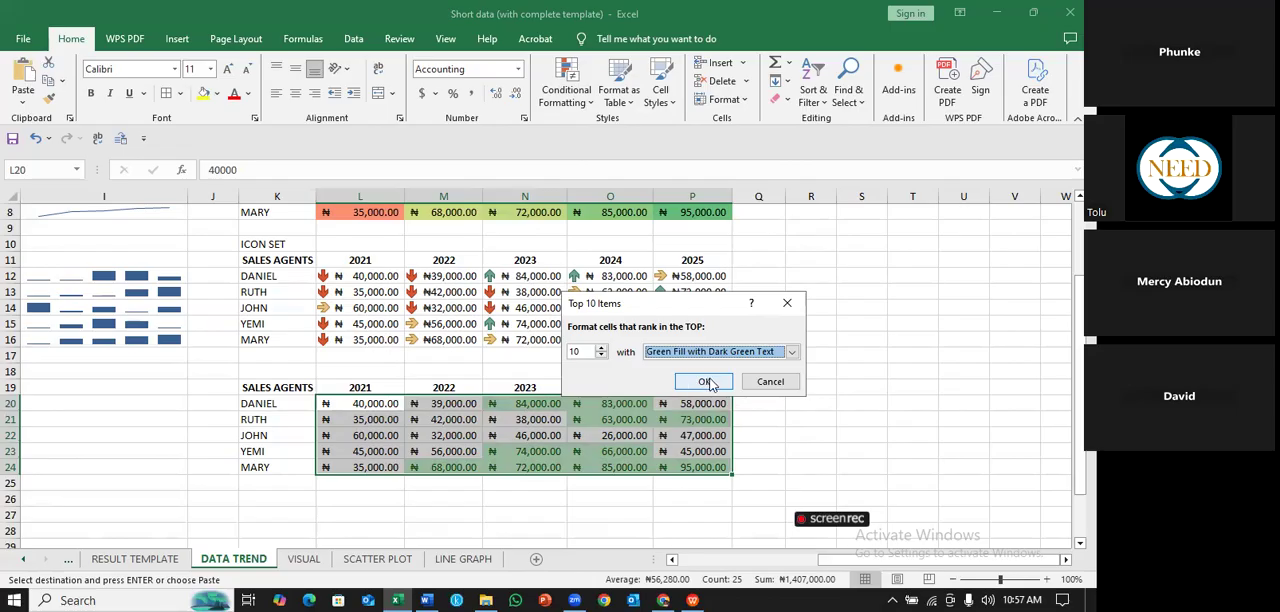
left_click_drag(583, 351, 555, 359)
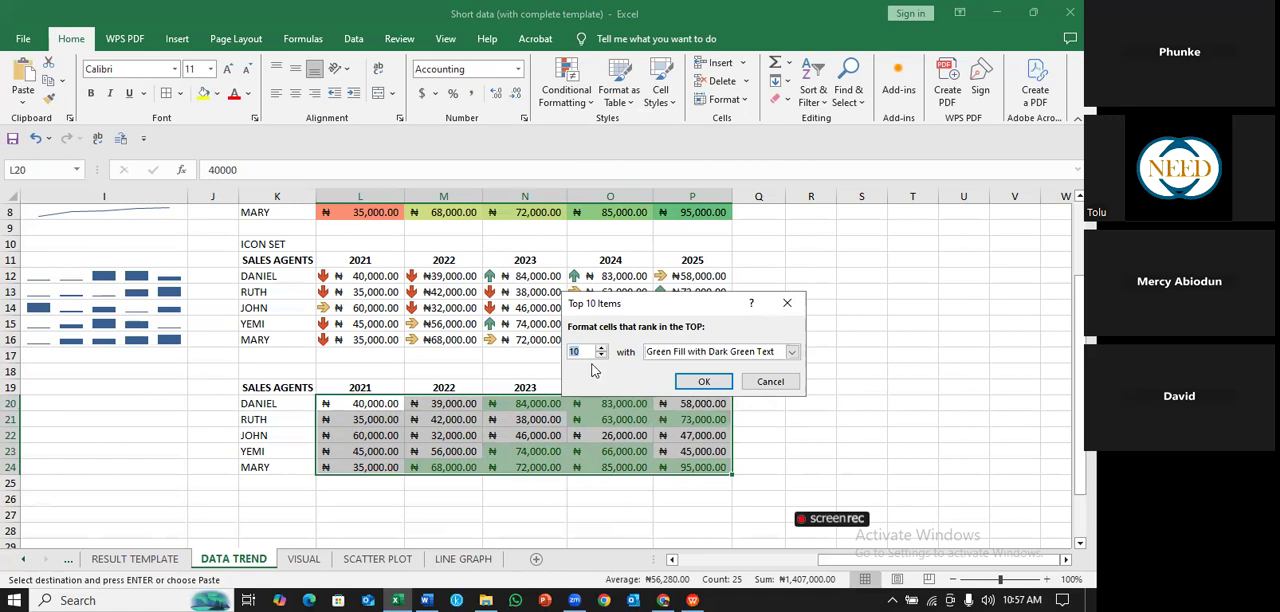
type("5")
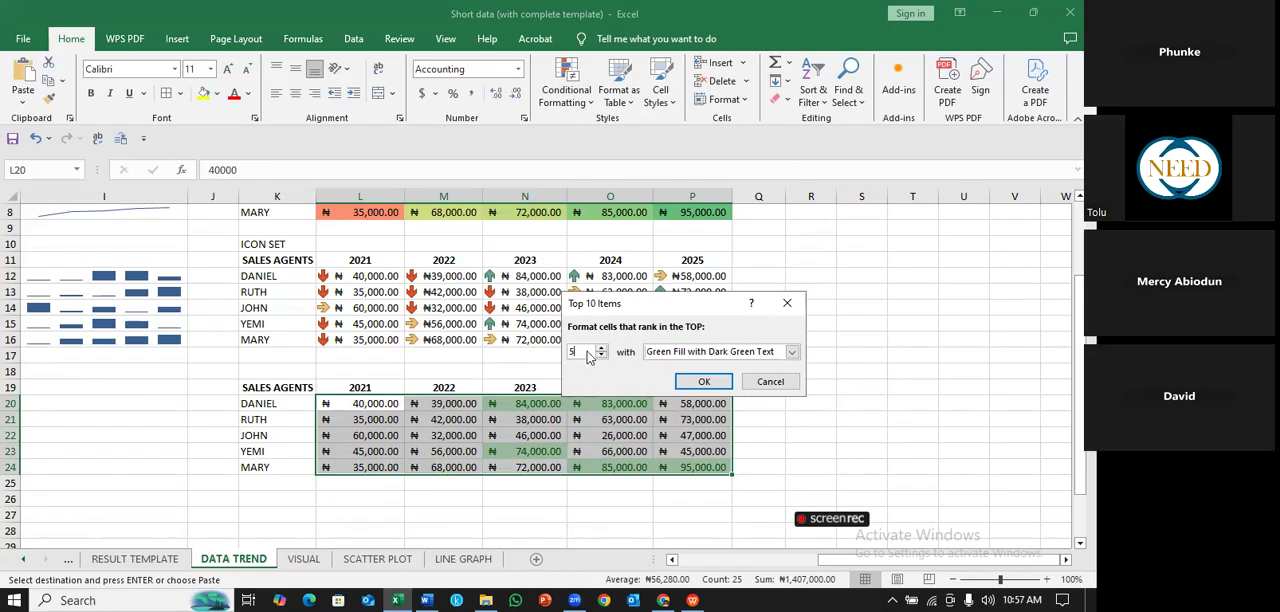
left_click(710, 381)
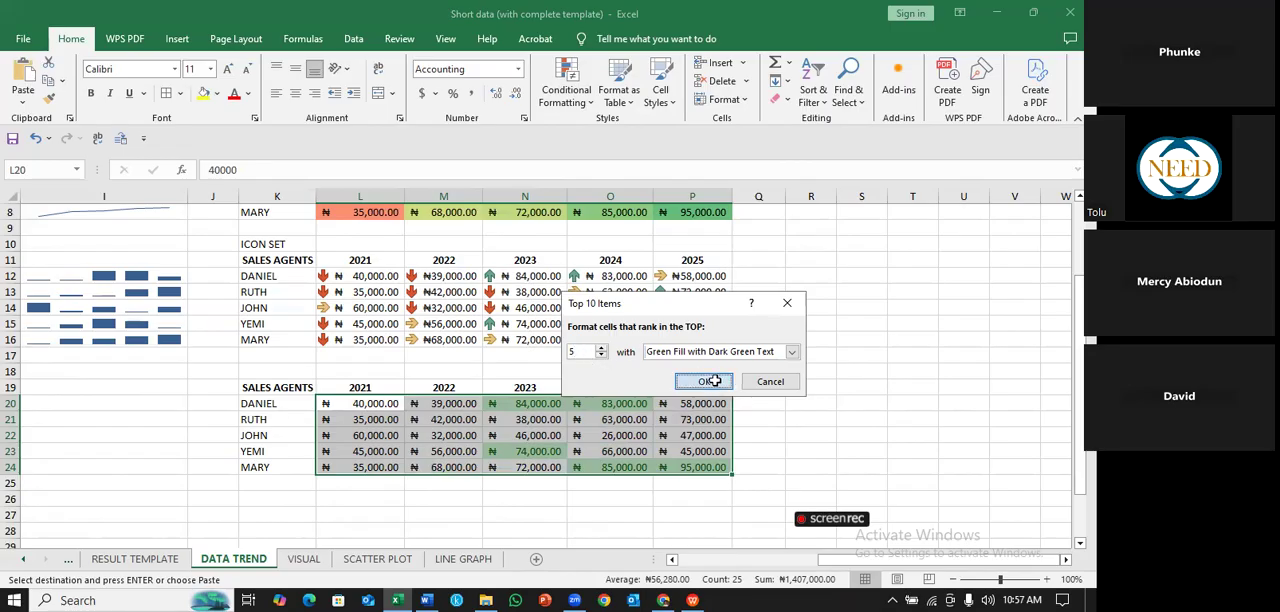
left_click(818, 383)
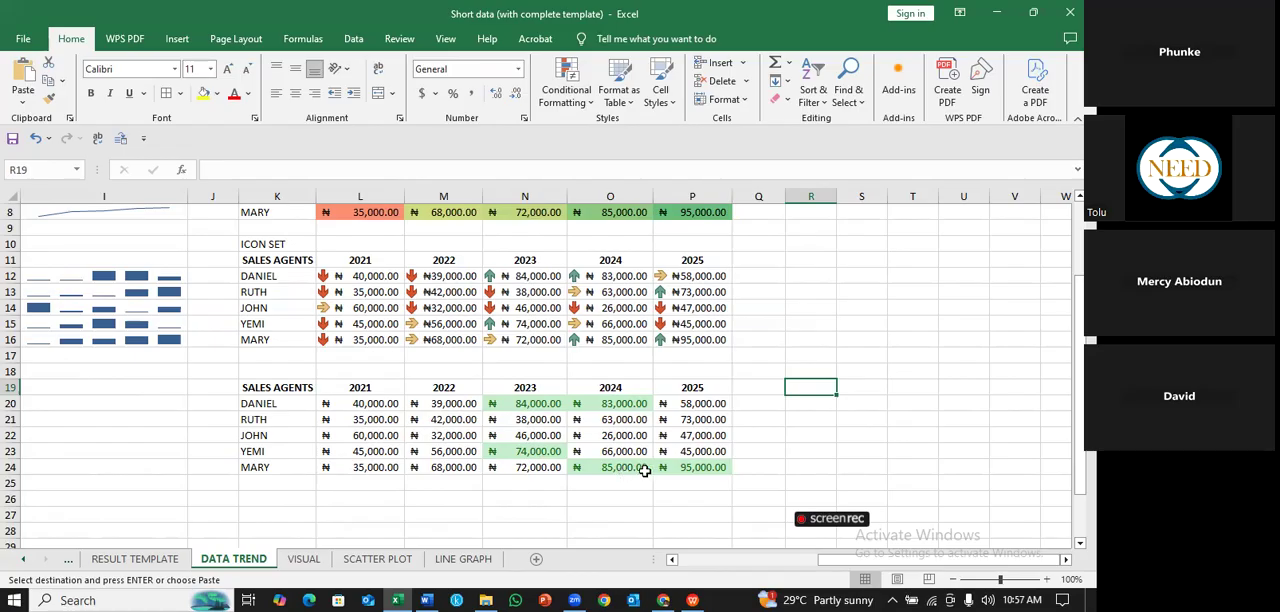
left_click(900, 433)
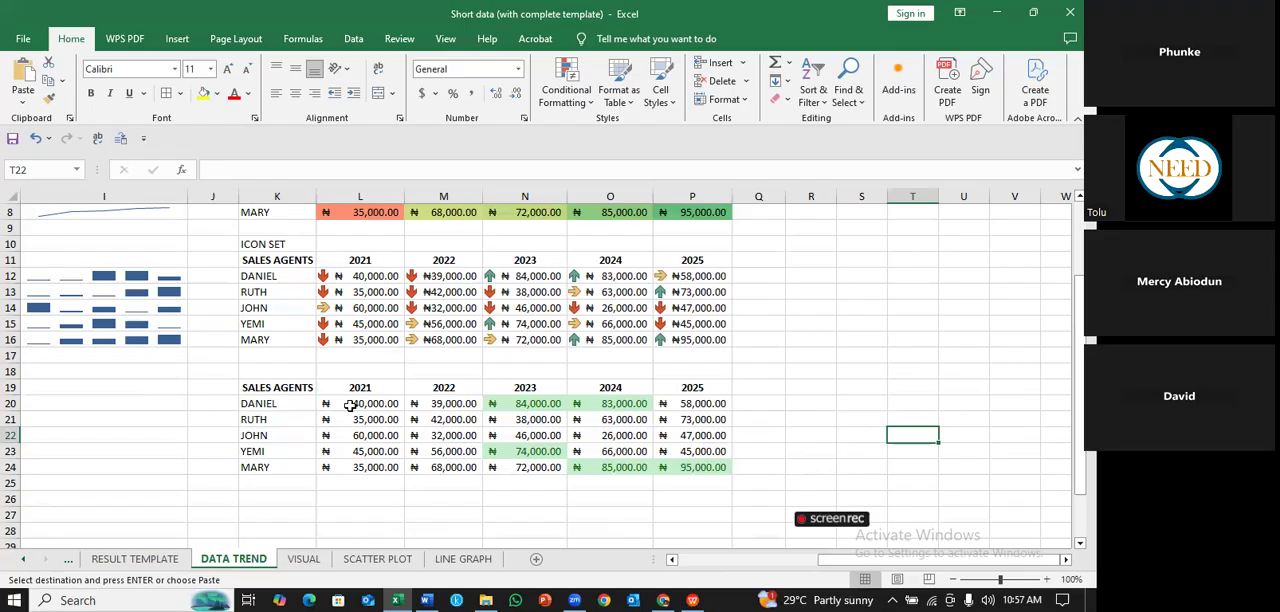
- Highlight the bottom 5 sales figures in L20:P24 with a Bottom 10 Items rule using Light Red Fill with Dark Red Text
left_click_drag(350, 404, 680, 463)
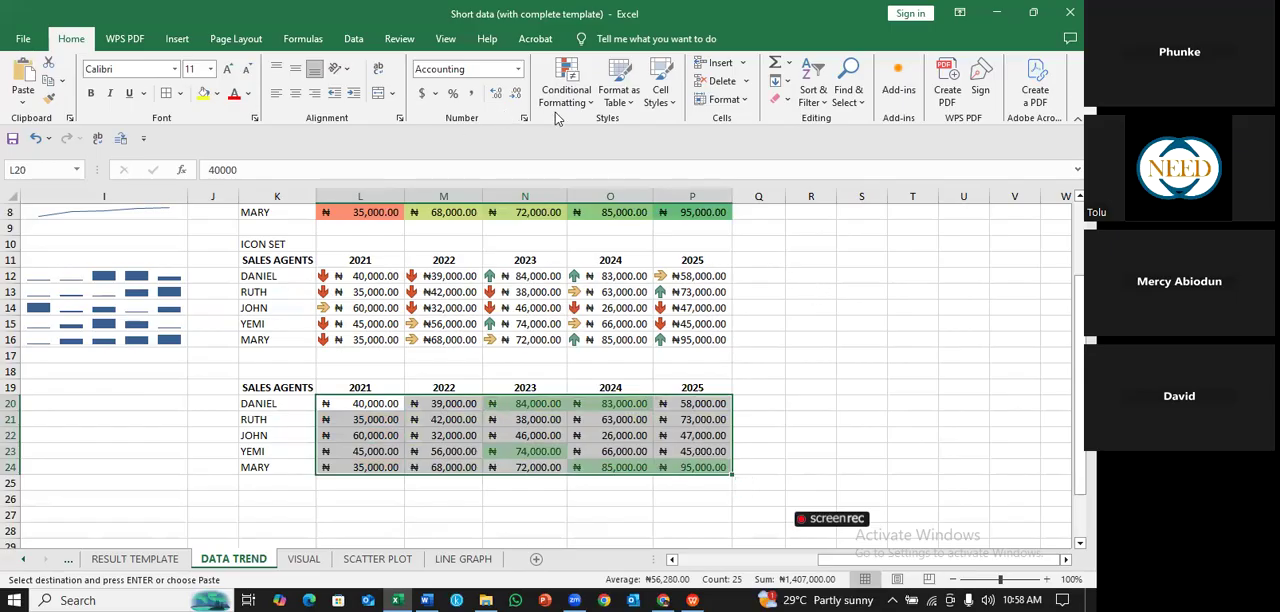
left_click(588, 100)
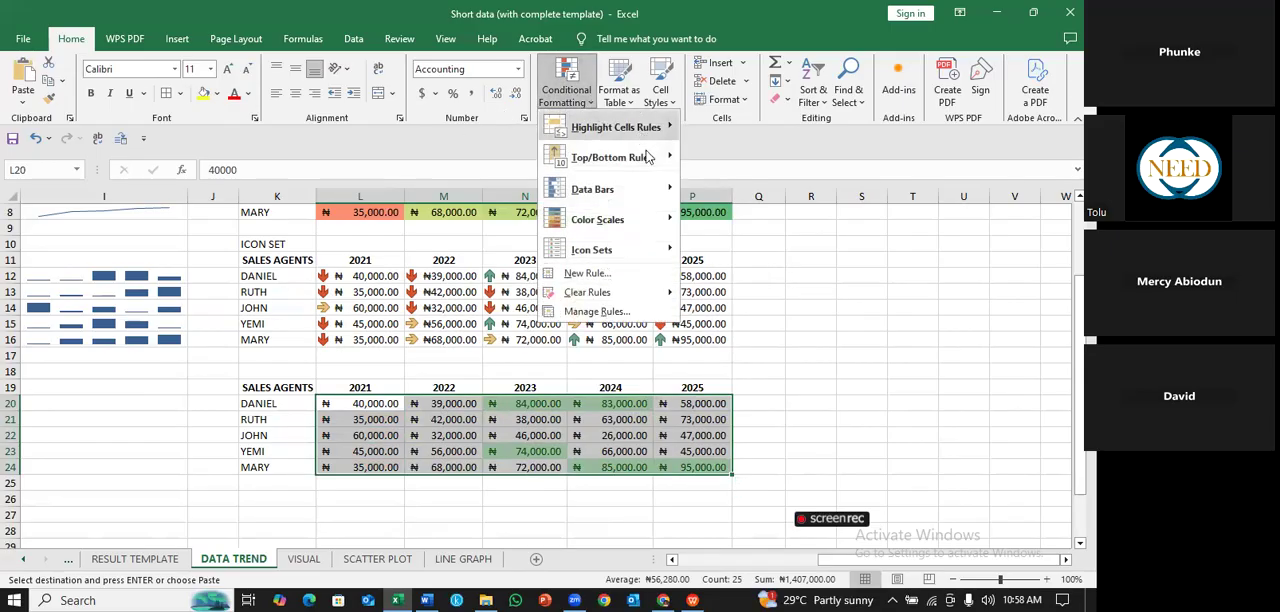
mouse_move(614, 157)
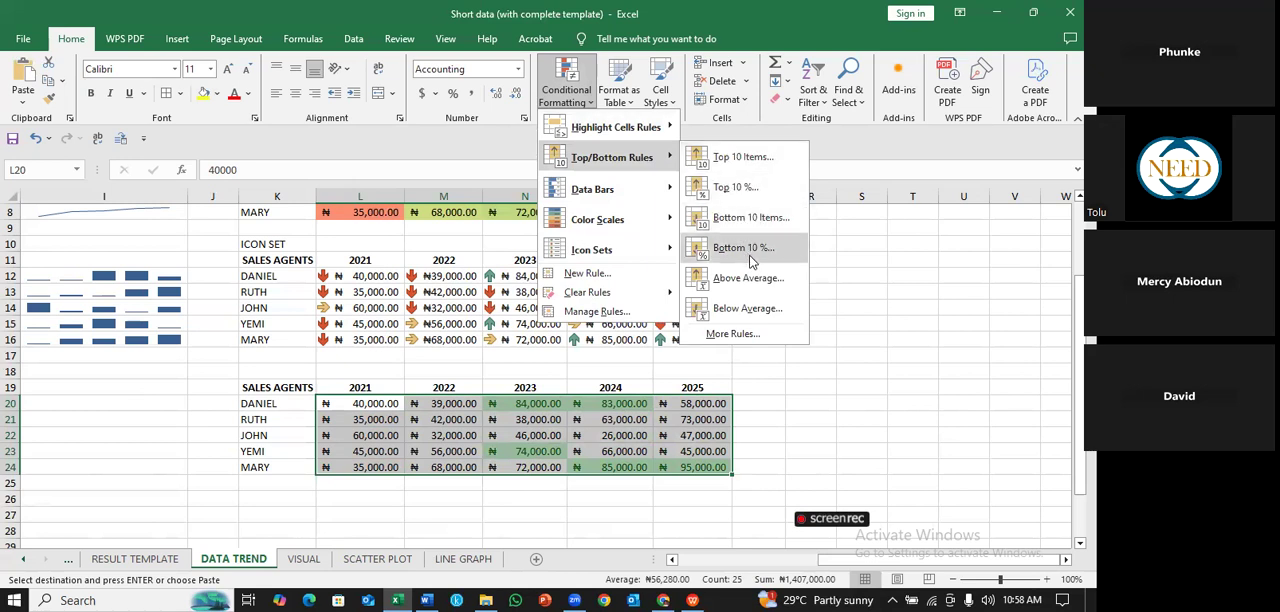
left_click(749, 221)
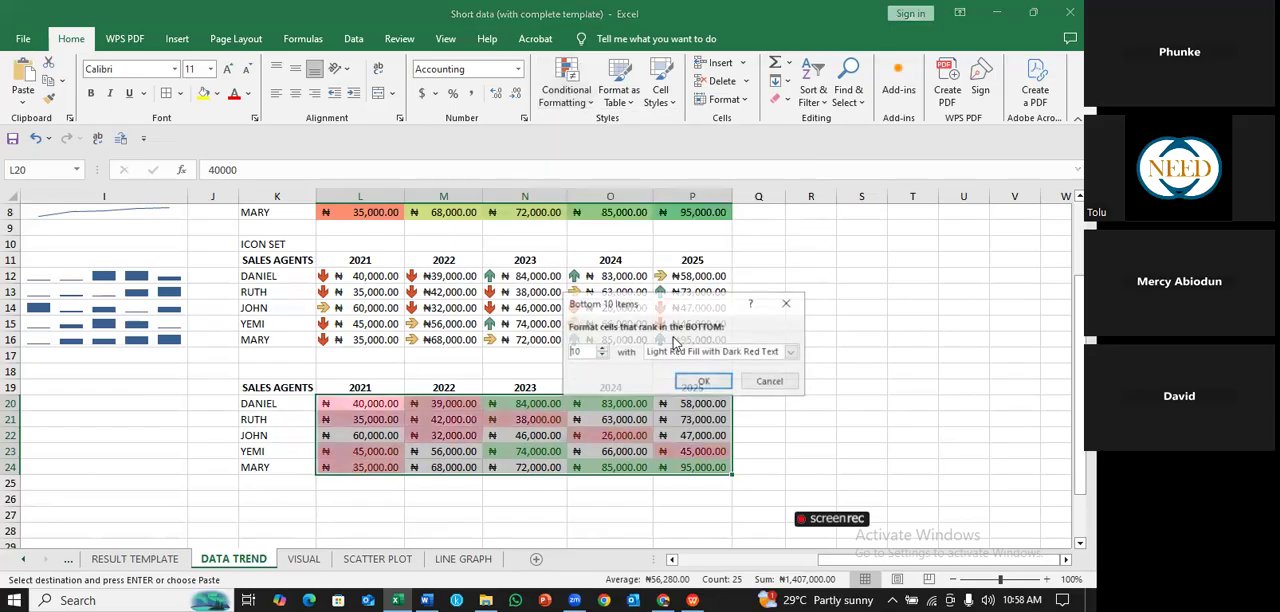
double_click(580, 351)
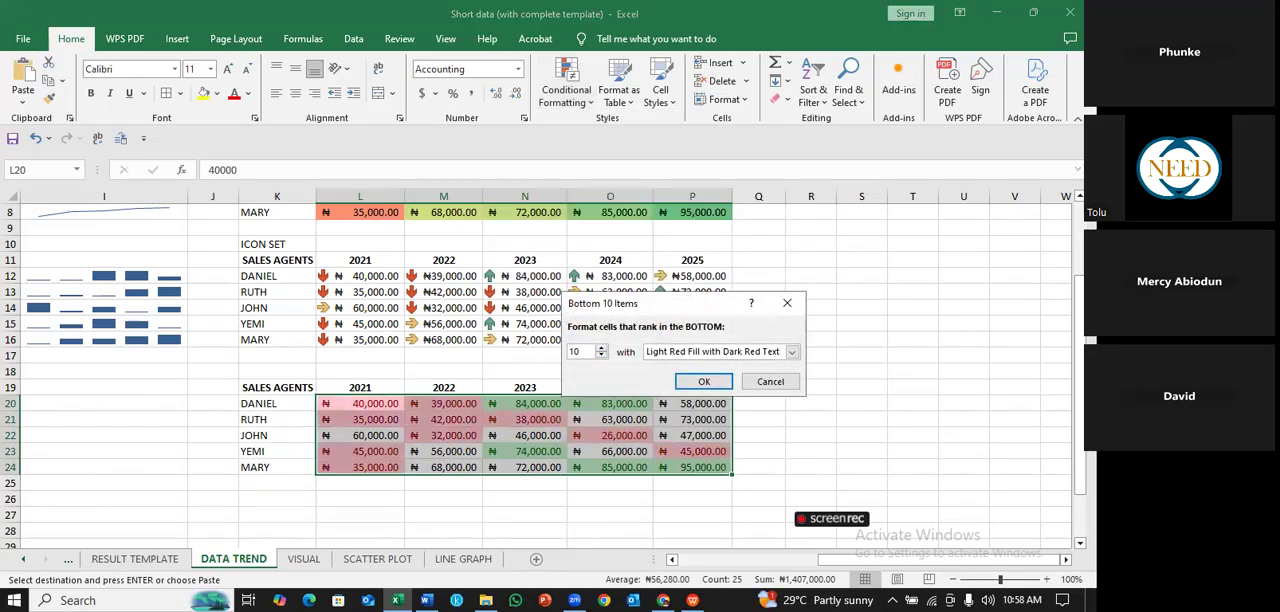
type("5")
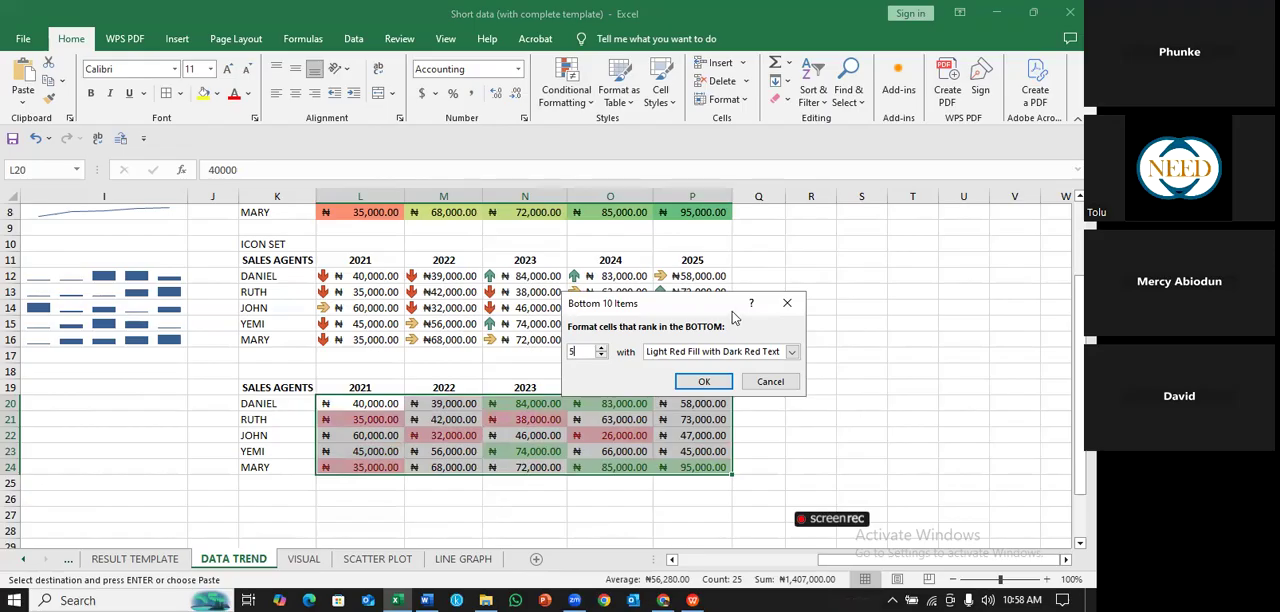
left_click(716, 380)
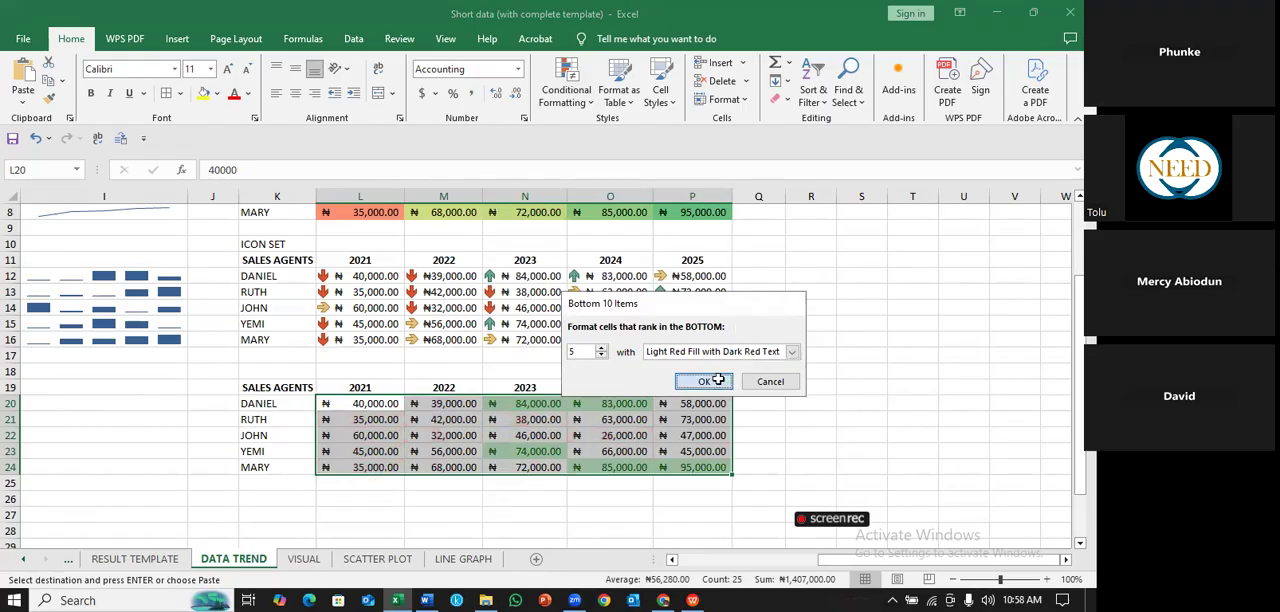
left_click(826, 425)
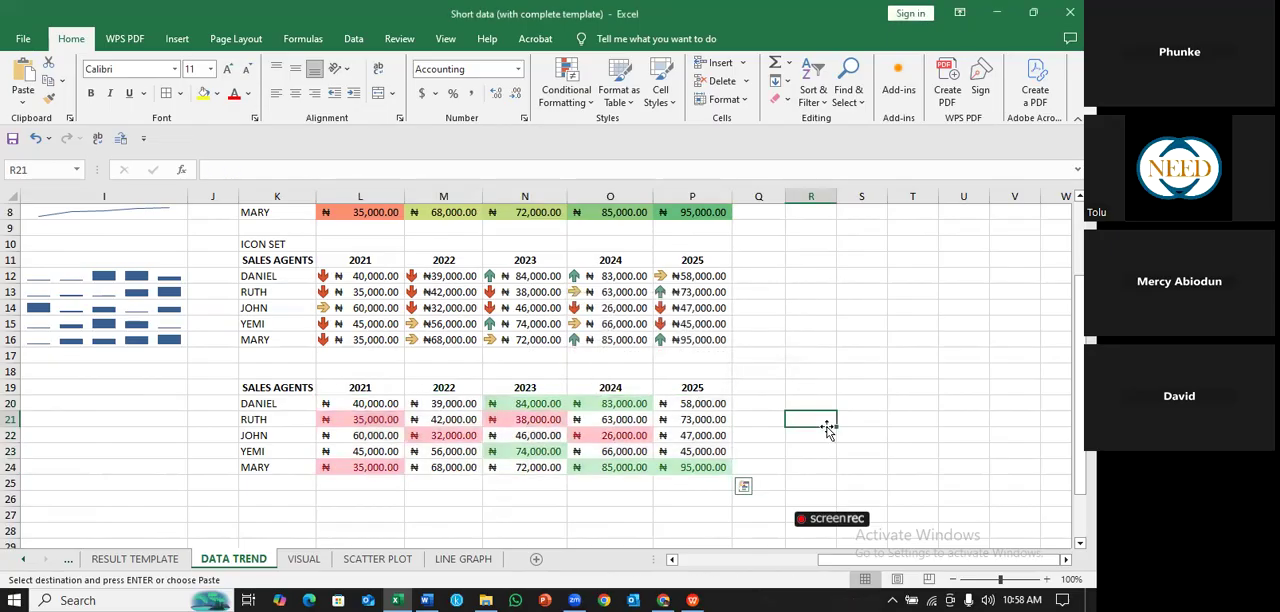
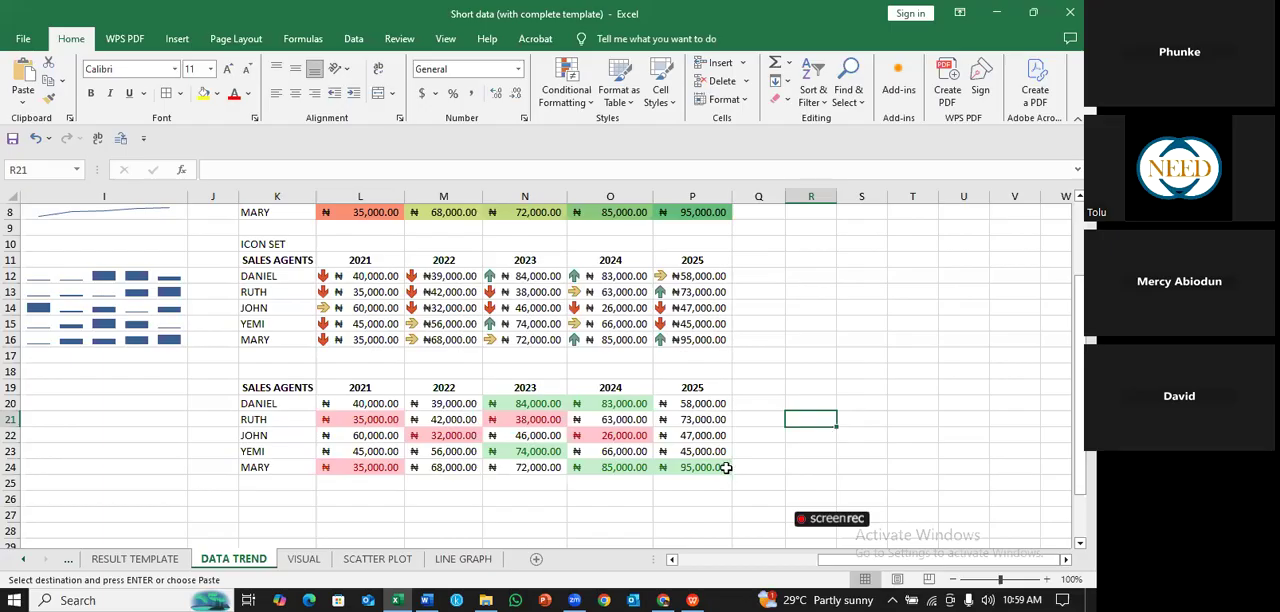
- Copy the sales table C11:H16 and paste it below the data bar table, starting at C27
left_click(841, 371)
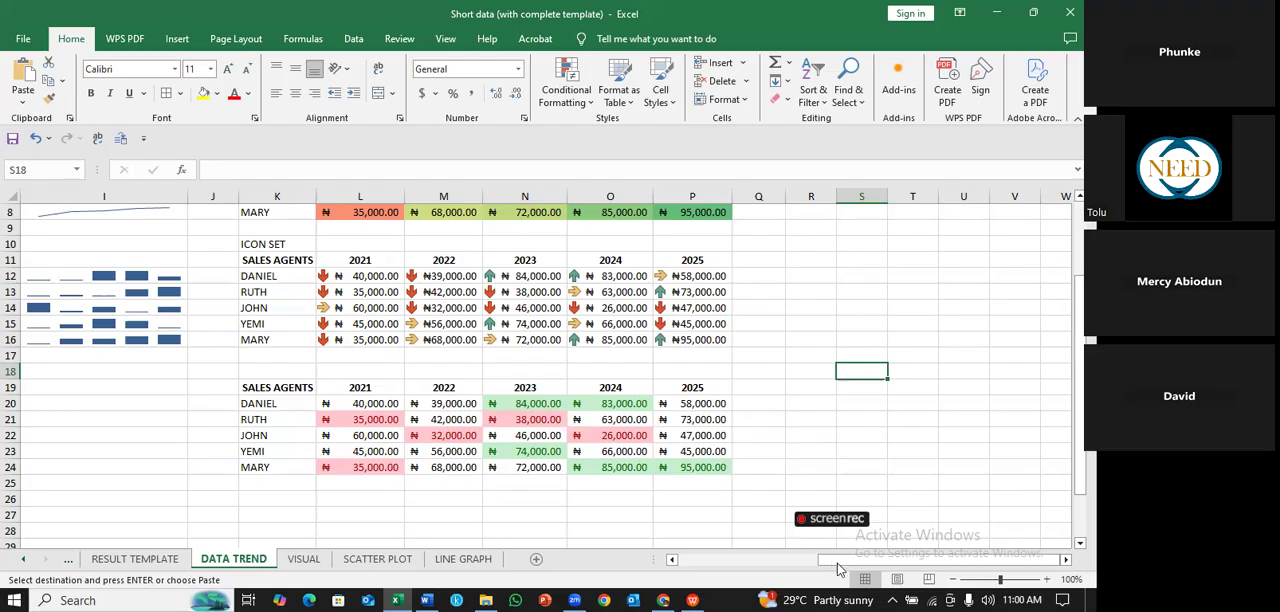
left_click_drag(838, 564, 761, 577)
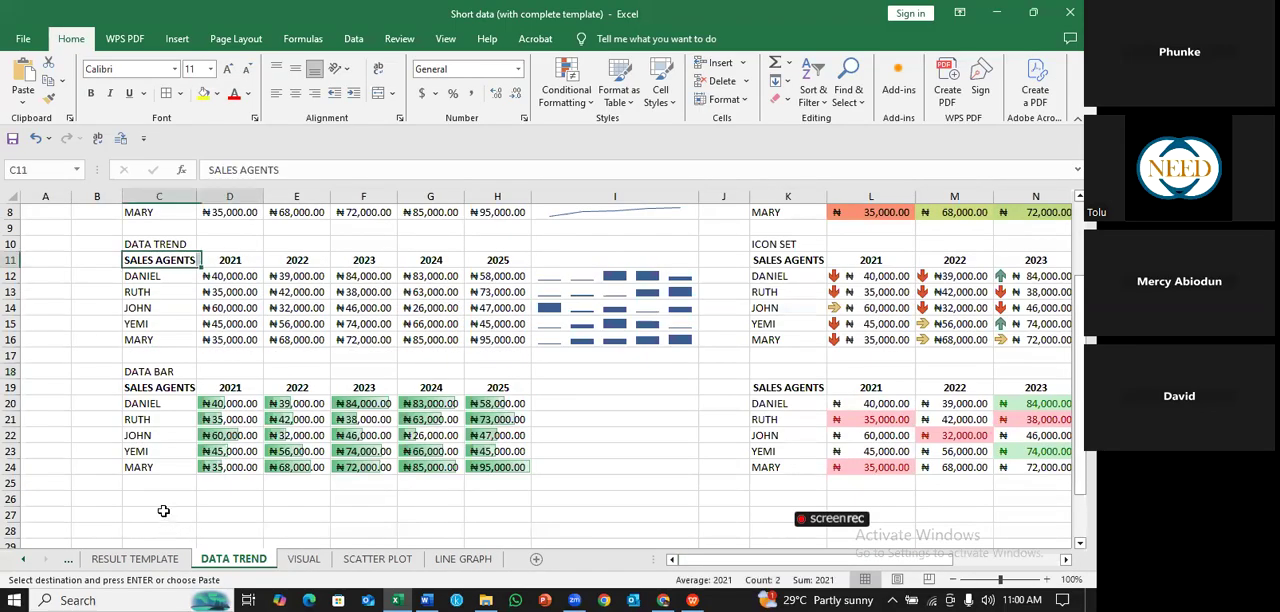
key("shift+Right")
key("shift+Right")
key("shift+Right")
key("shift+Down")
key("shift+Down")
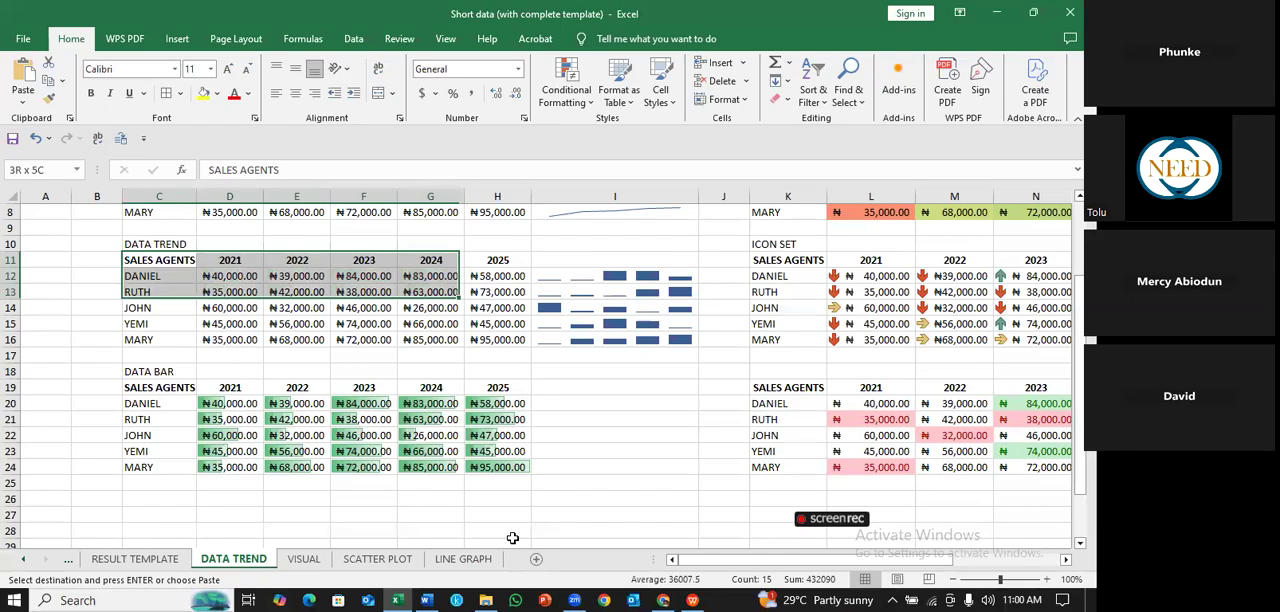
key("ctrl+a")
key("ctrl+c")
left_click(159, 515)
key("ctrl+v")
scroll(750, 397, "down", 4)
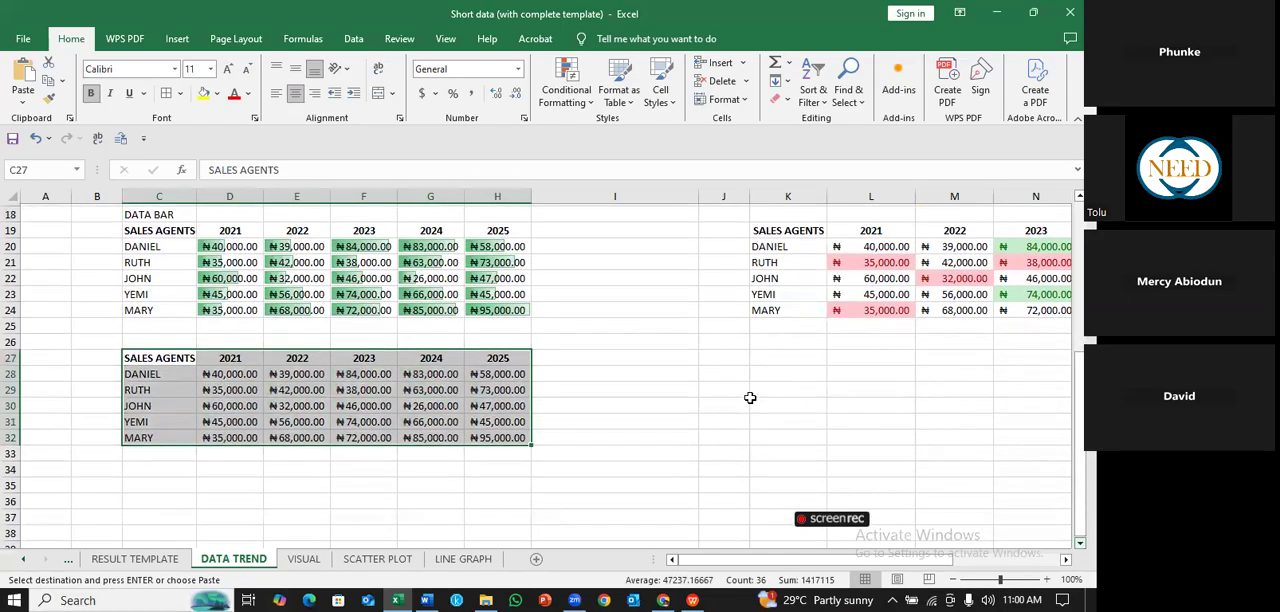
left_click(758, 394)
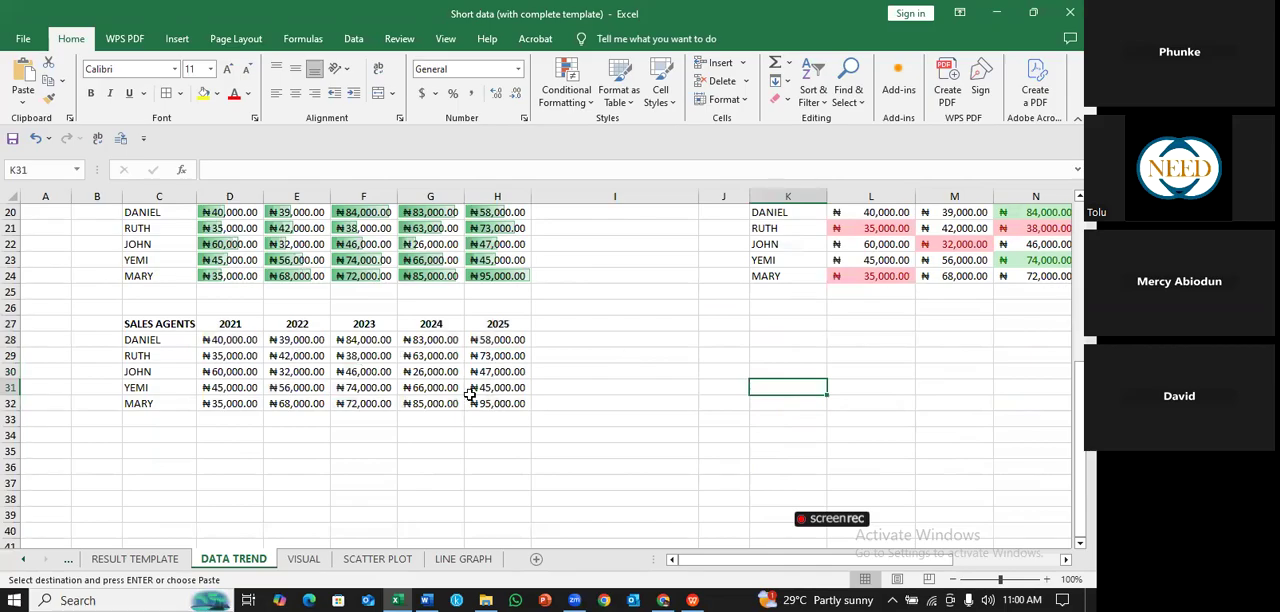
left_click_drag(229, 340, 484, 397)
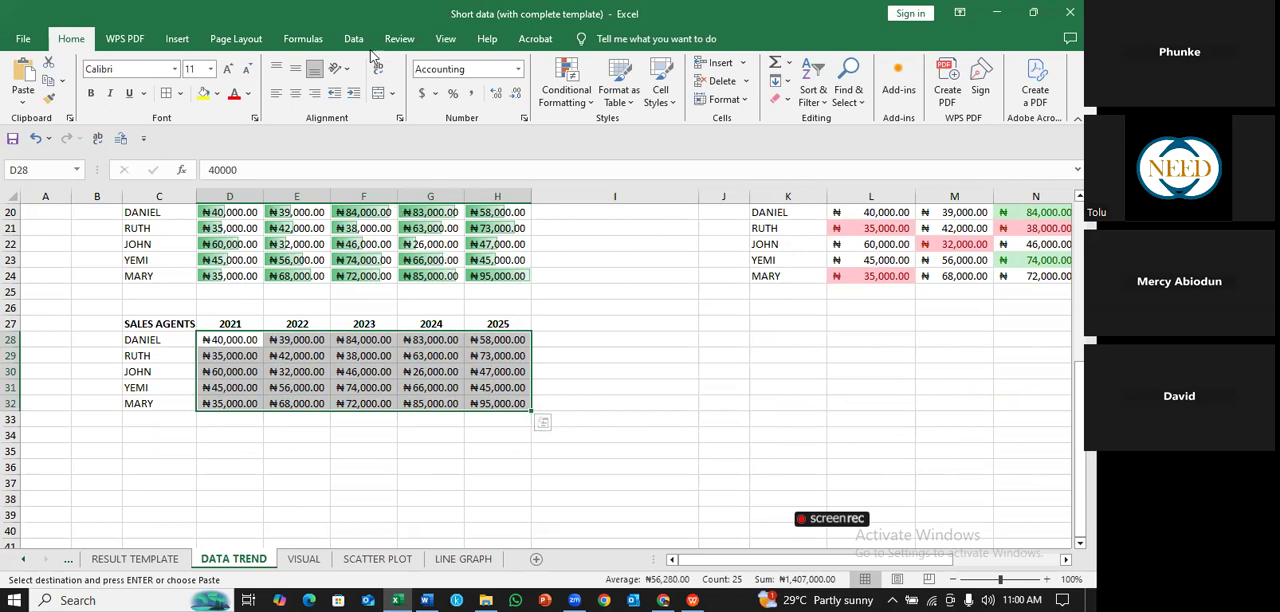
left_click(593, 106)
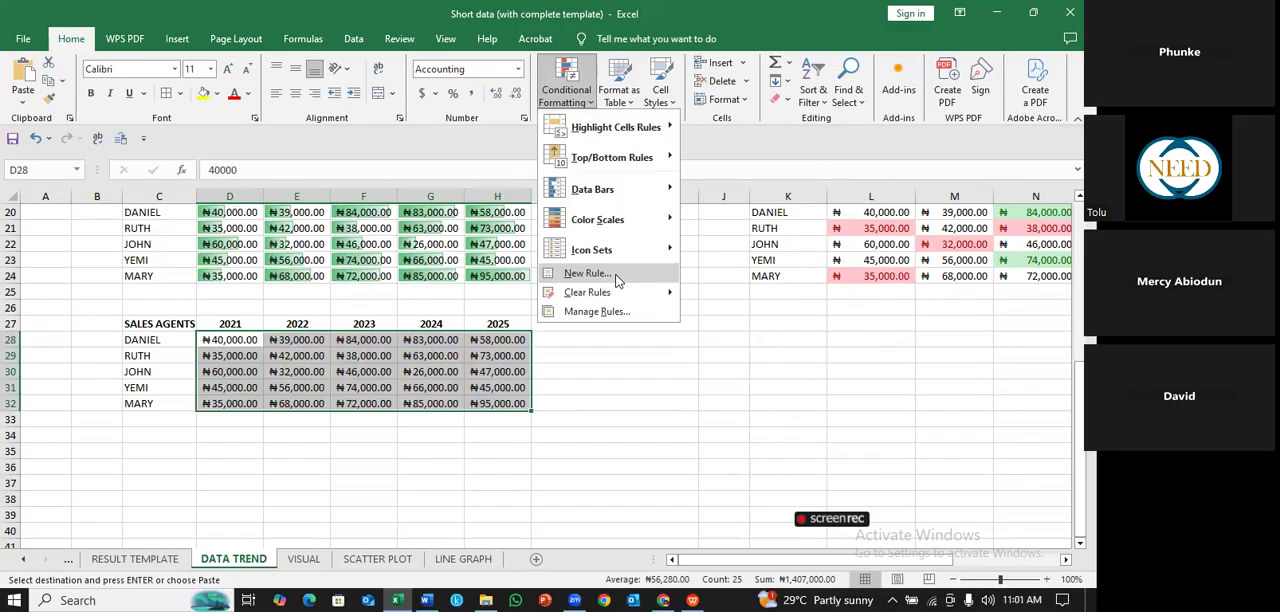
left_click(589, 273)
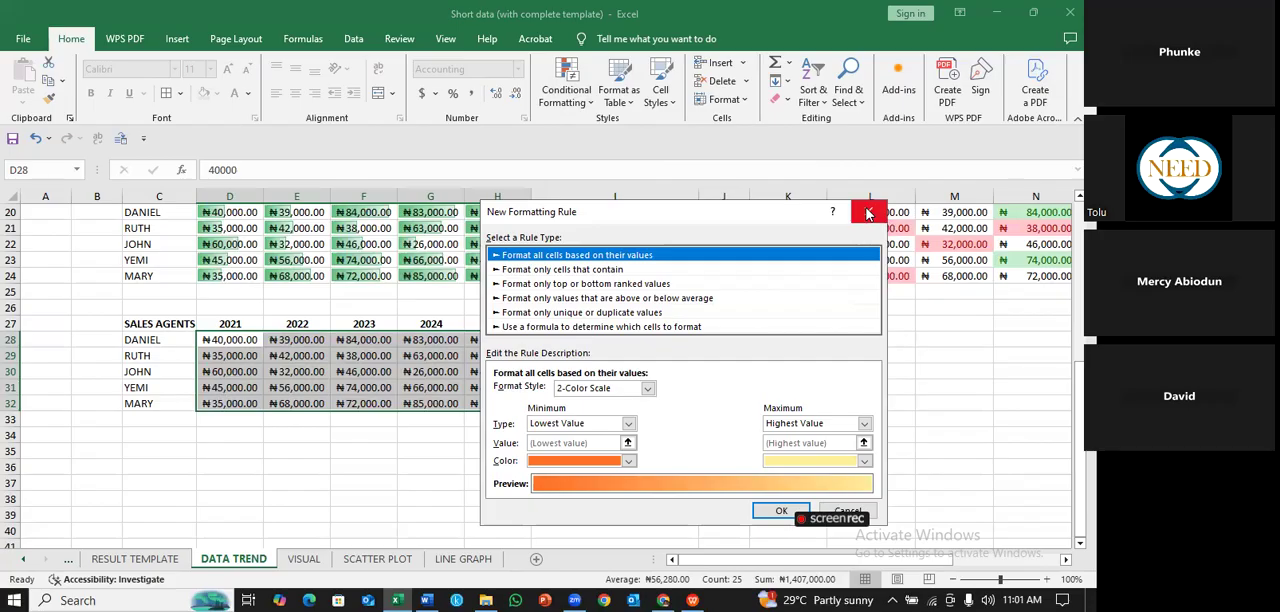
left_click(868, 213)
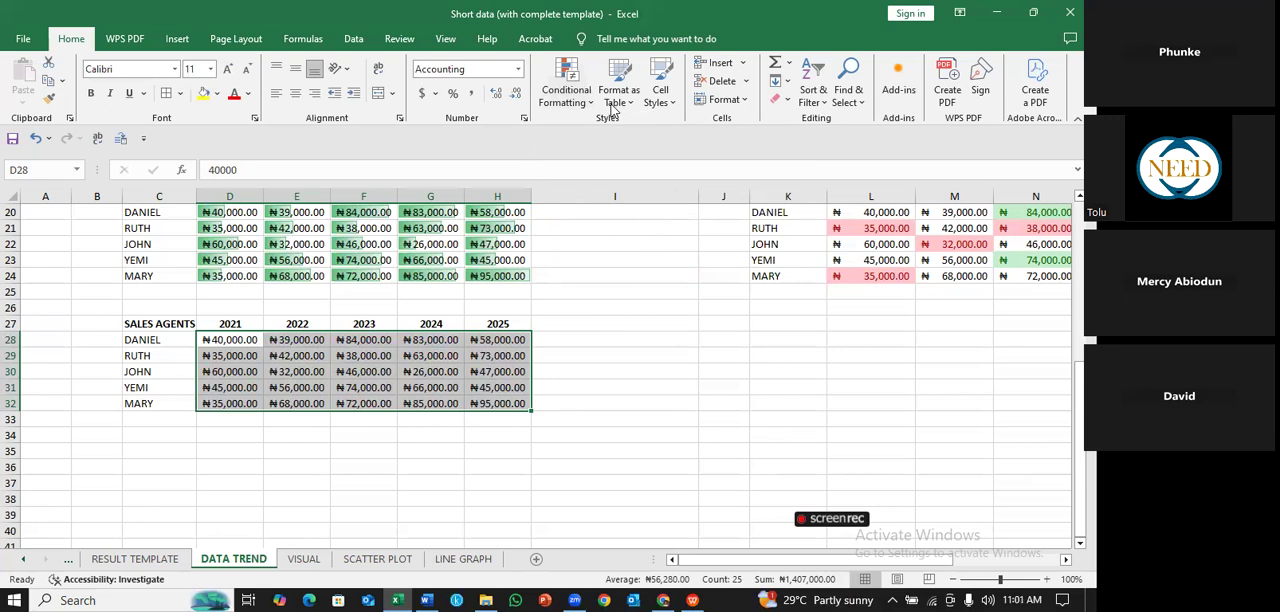
- Try to highlight sales figures above ₦70000 in D28:H32 with a Greater Than rule using Yellow Fill with Dark Yellow Text
left_click(566, 92)
mouse_move(632, 135)
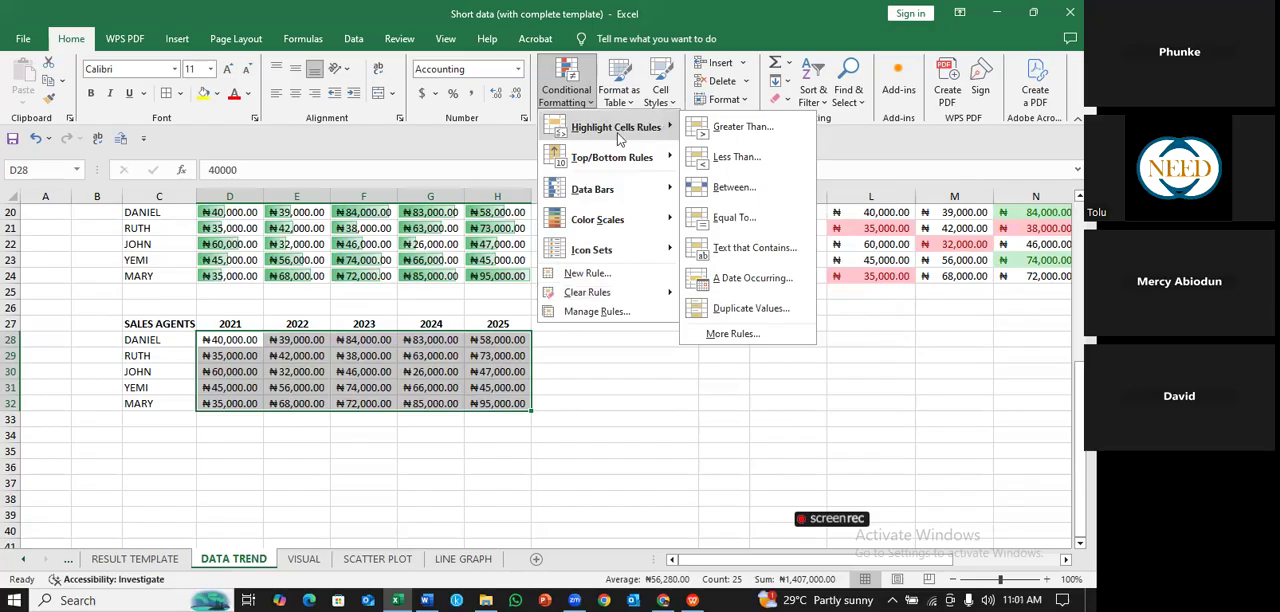
left_click(743, 127)
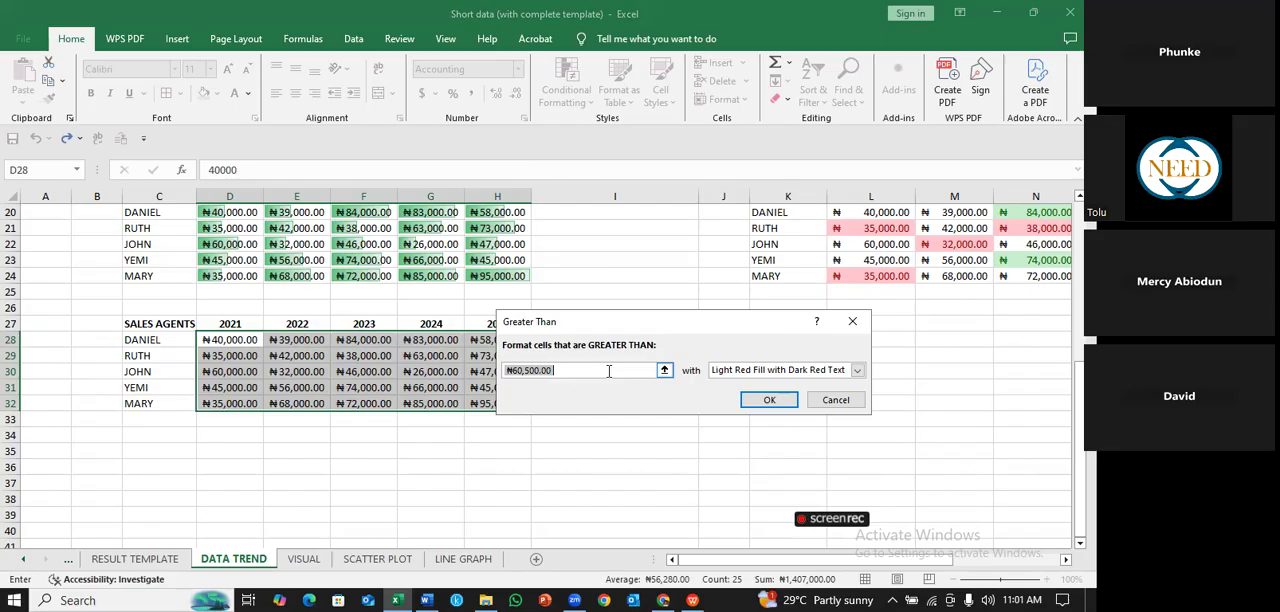
left_click(576, 372)
key("BackSpace")
key("BackSpace")
key("BackSpace")
key("BackSpace")
key("BackSpace")
key("BackSpace")
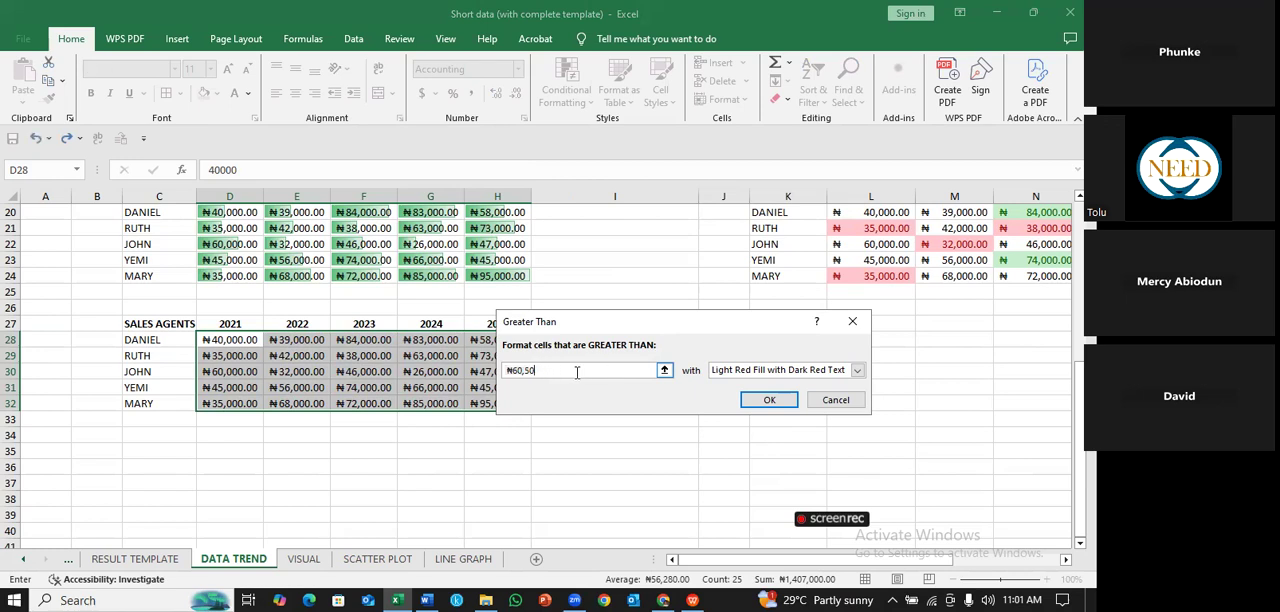
key("BackSpace")
key("BackSpace")
type("70000")
left_click(857, 372)
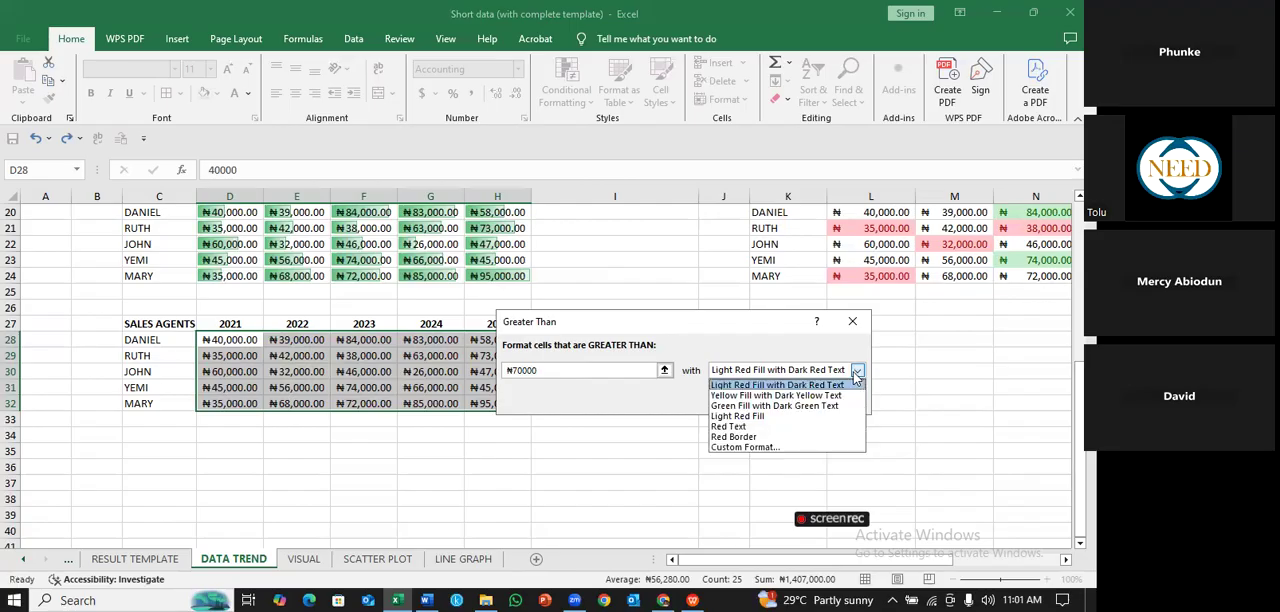
left_click(825, 396)
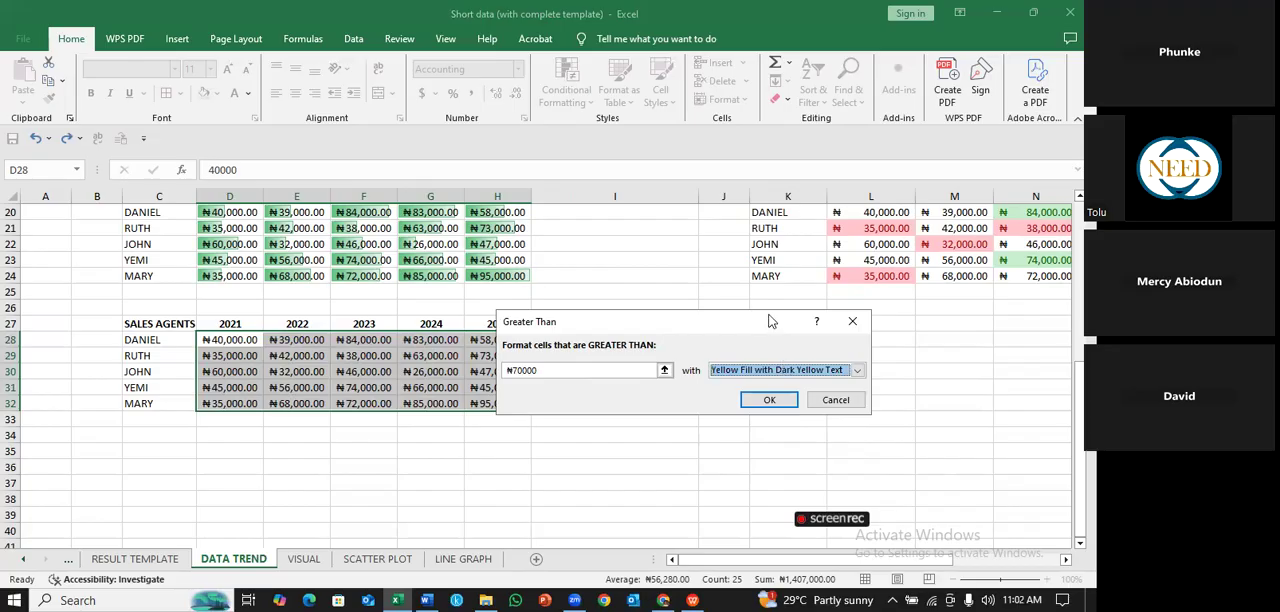
left_click(765, 398)
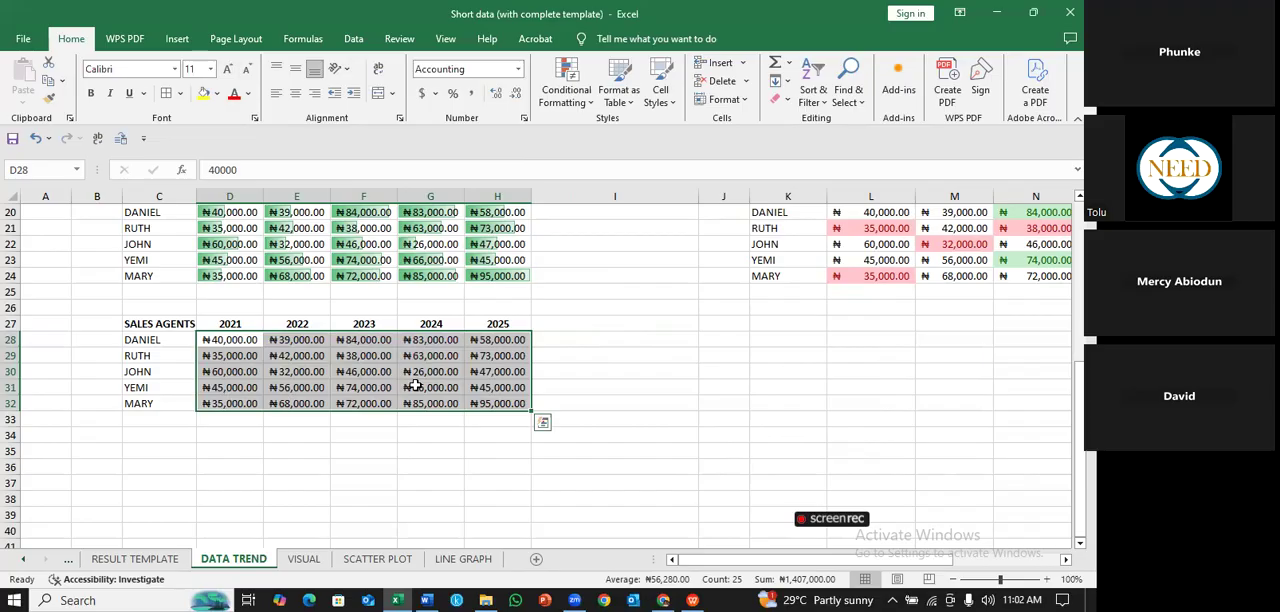
left_click(614, 357)
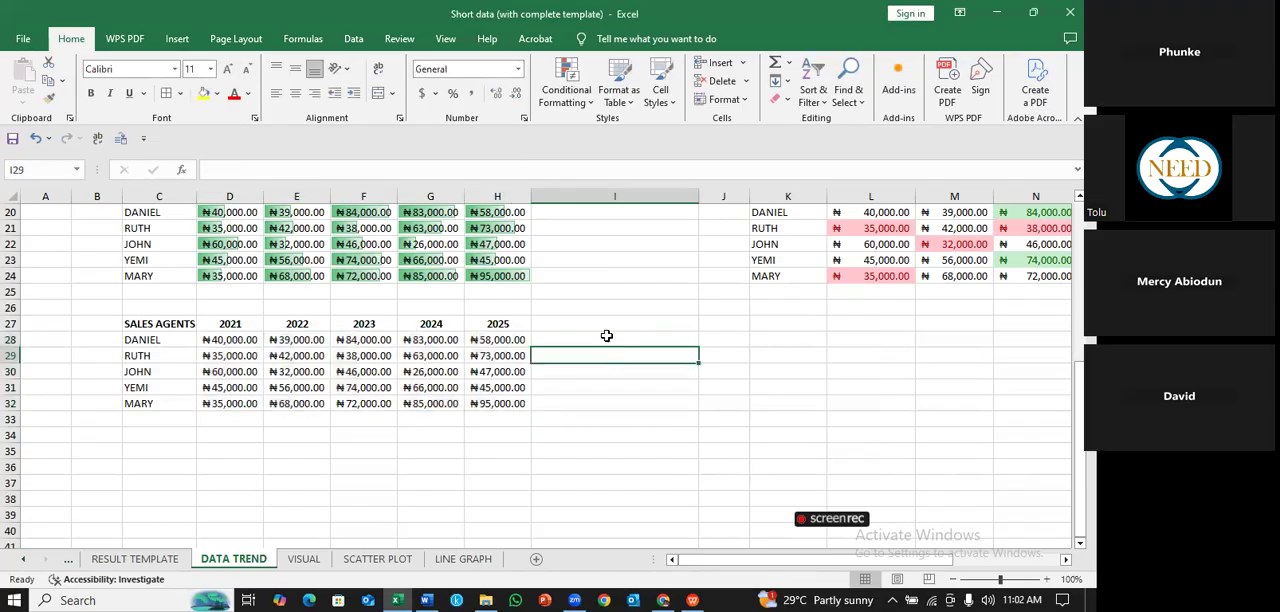
- Highlight sales figures above 70000 in D28:H32 with a Greater Than rule using Light Red Fill with Dark Red Text
left_click_drag(215, 340, 495, 402)
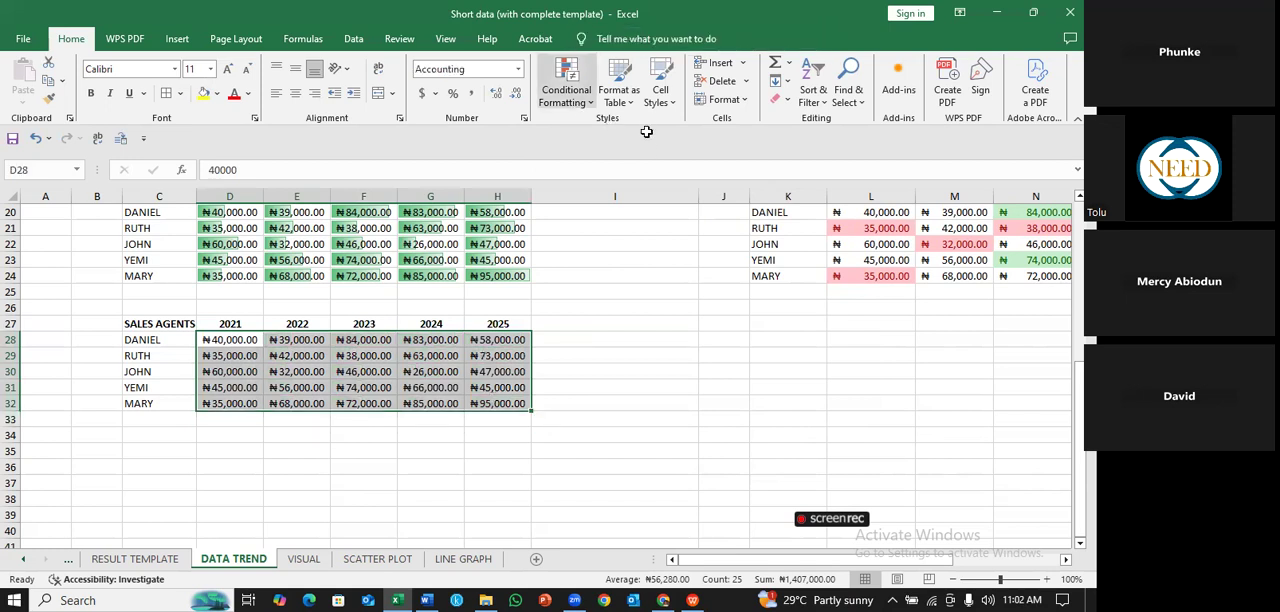
mouse_move(615, 127)
left_click(780, 127)
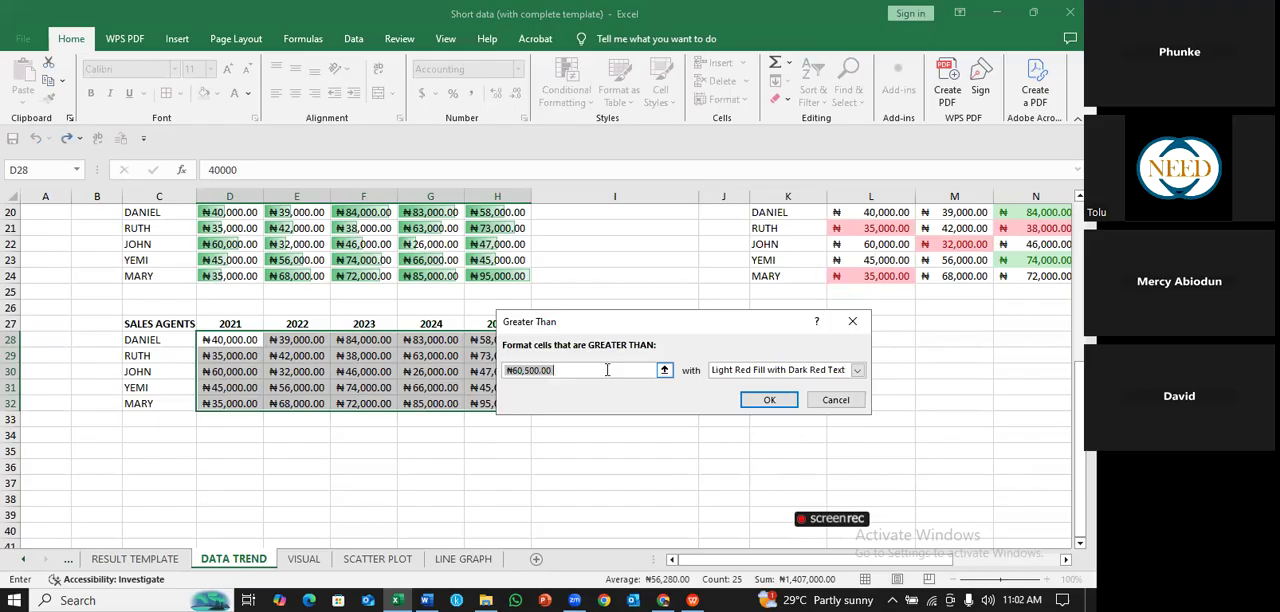
key("BackSpace")
type("70000")
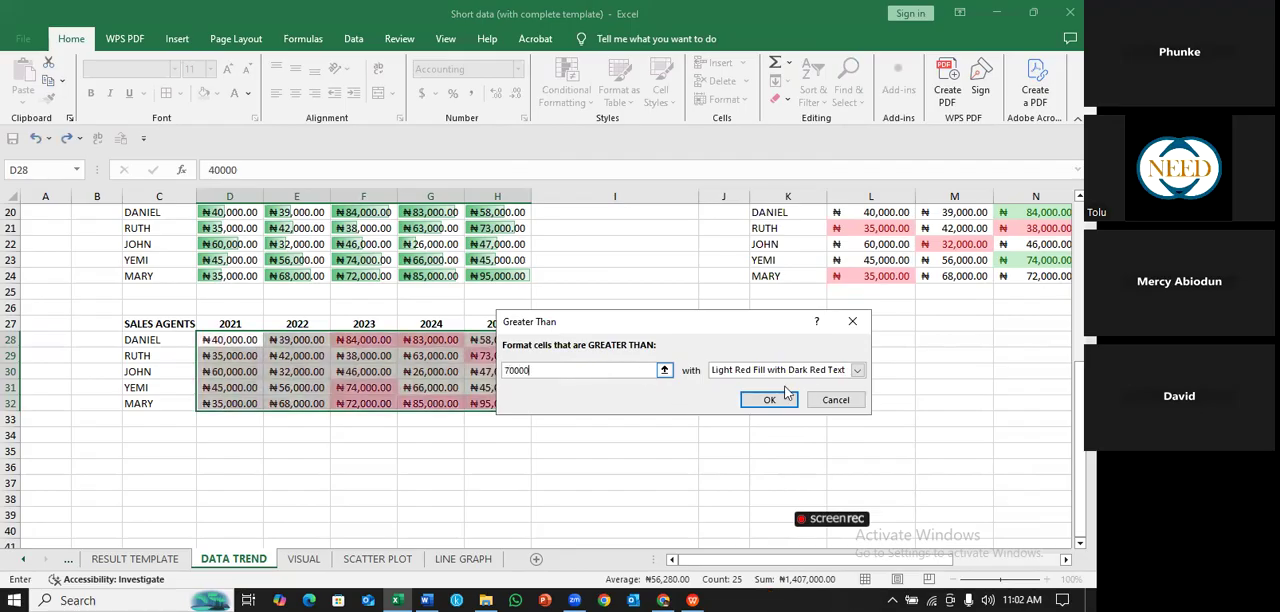
left_click(762, 400)
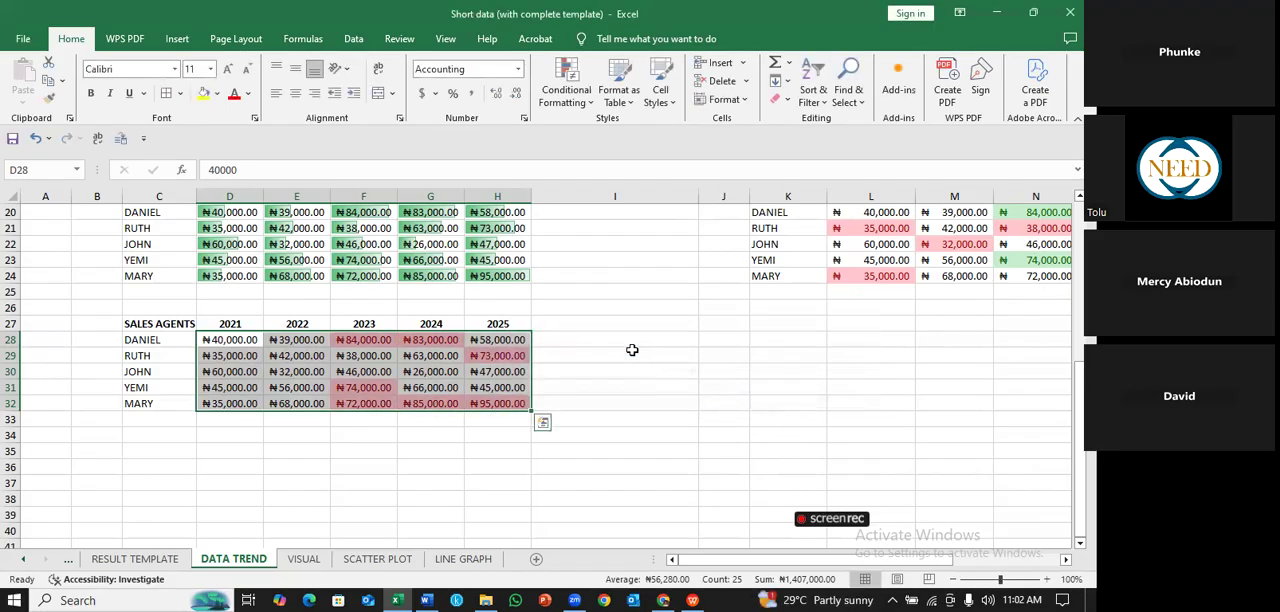
left_click(632, 350)
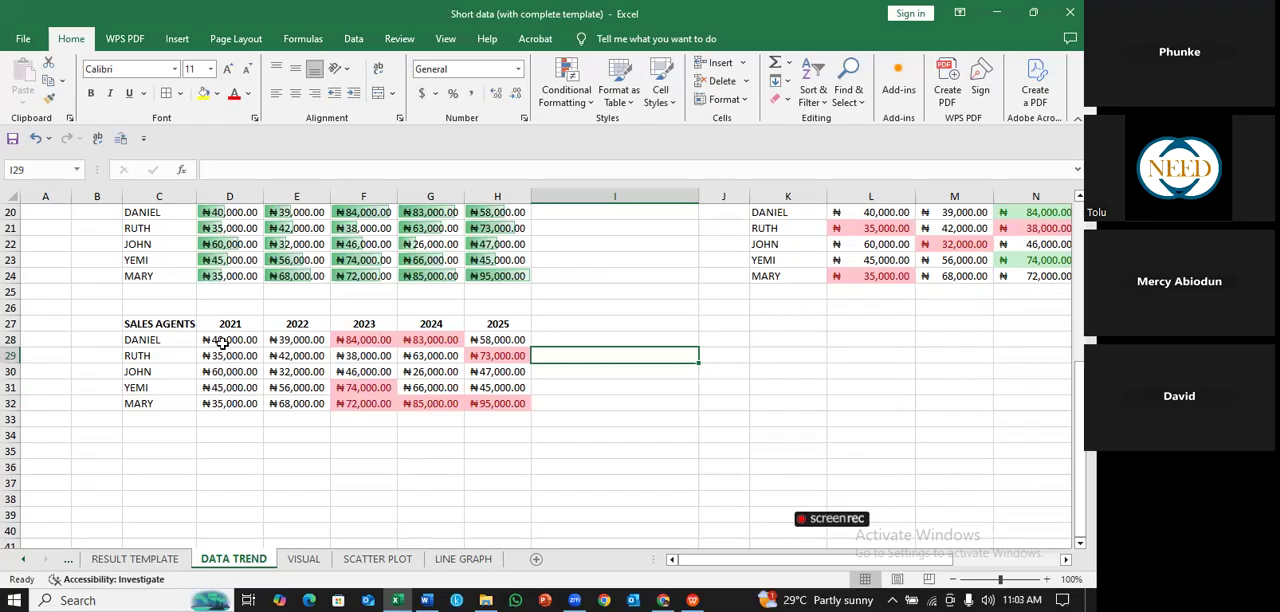
- Try to highlight sales figures below ₦50000 in D28:H32 with a Less Than rule using Light Red Fill with Dark Red Text
left_click_drag(220, 340, 482, 398)
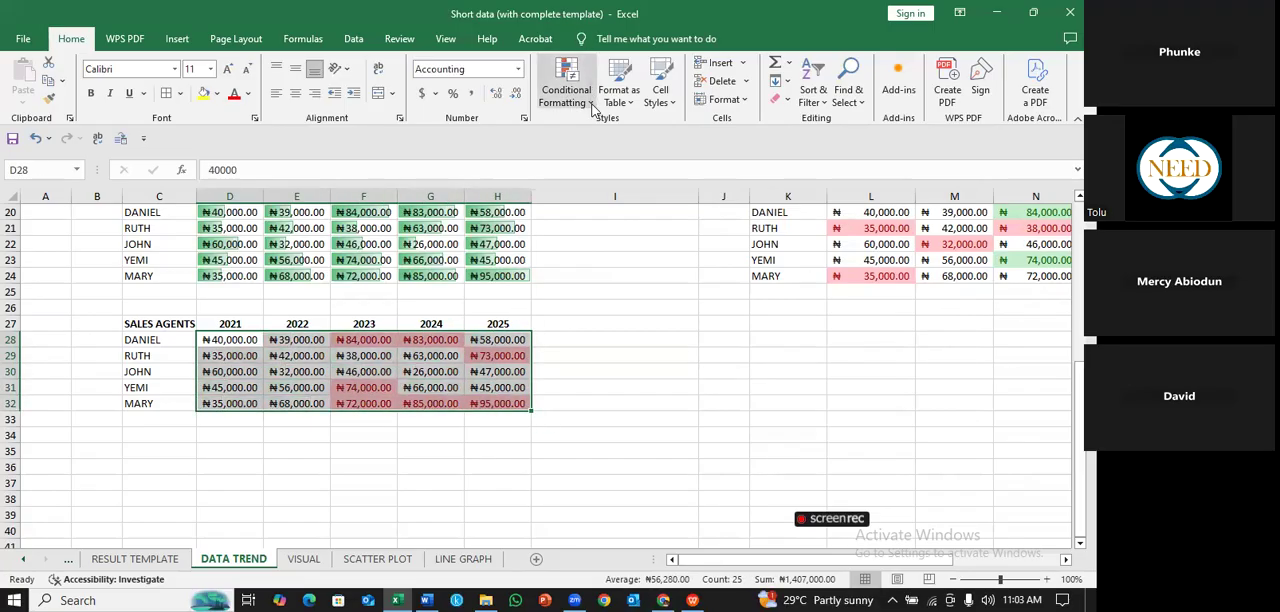
left_click(591, 107)
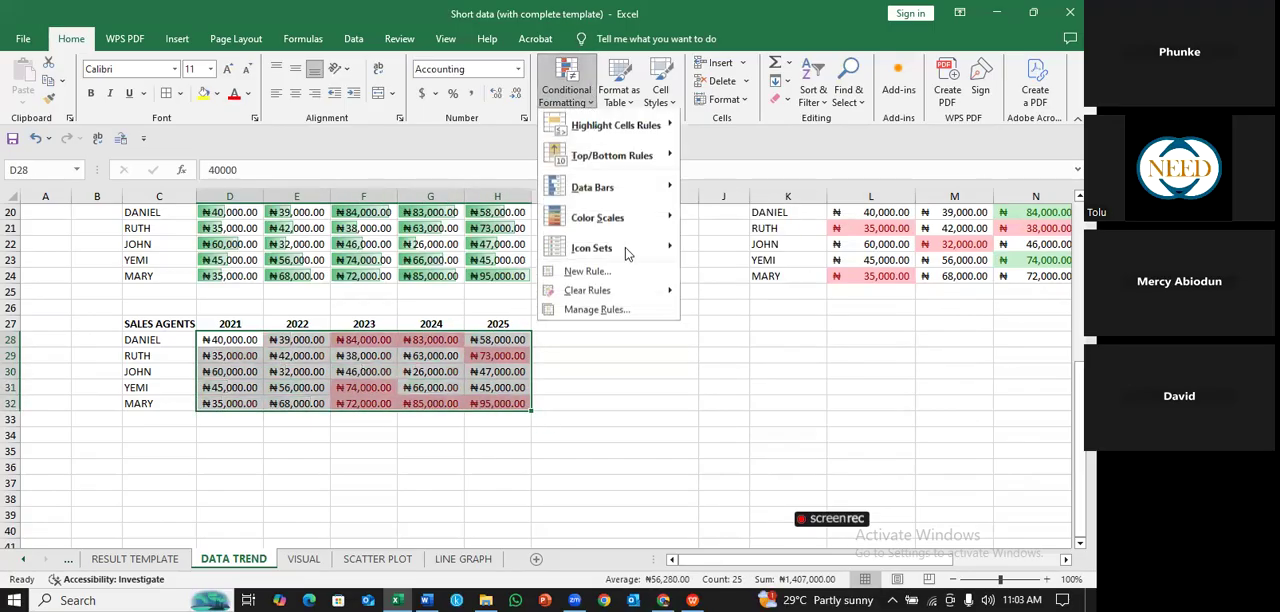
mouse_move(641, 130)
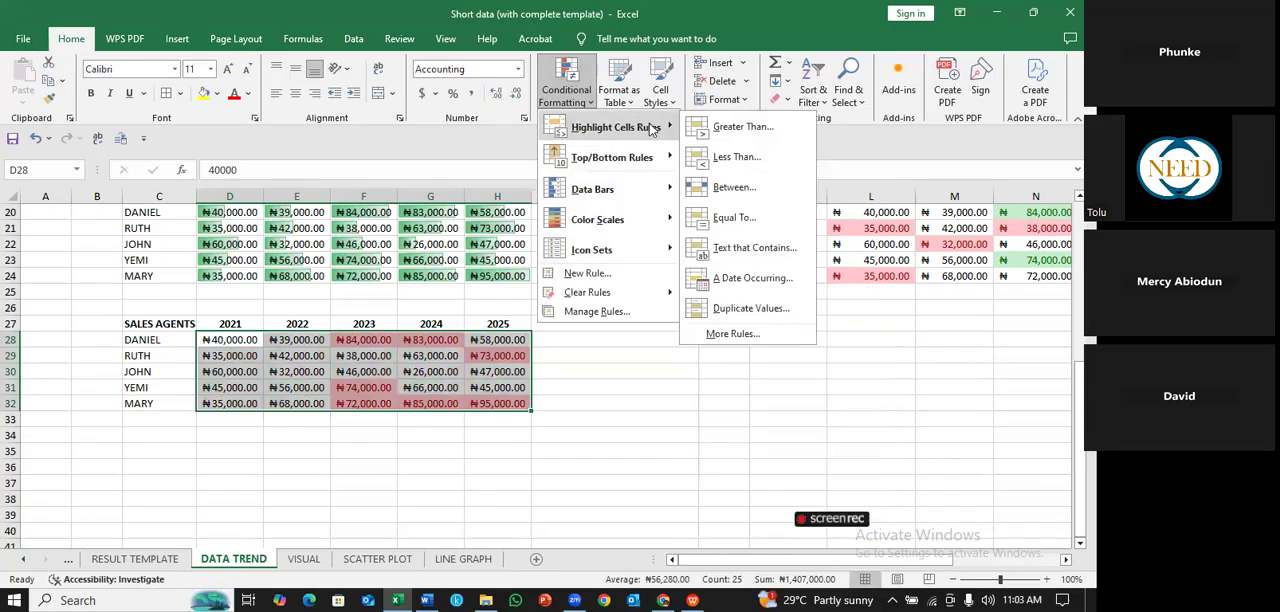
left_click(748, 158)
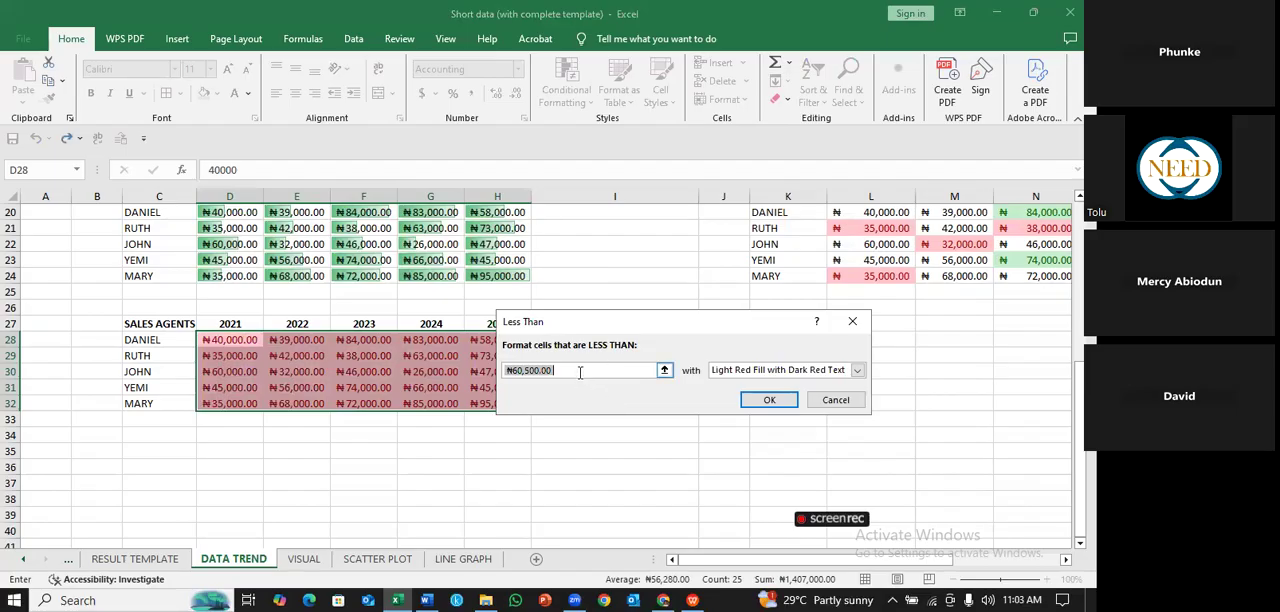
left_click(580, 371)
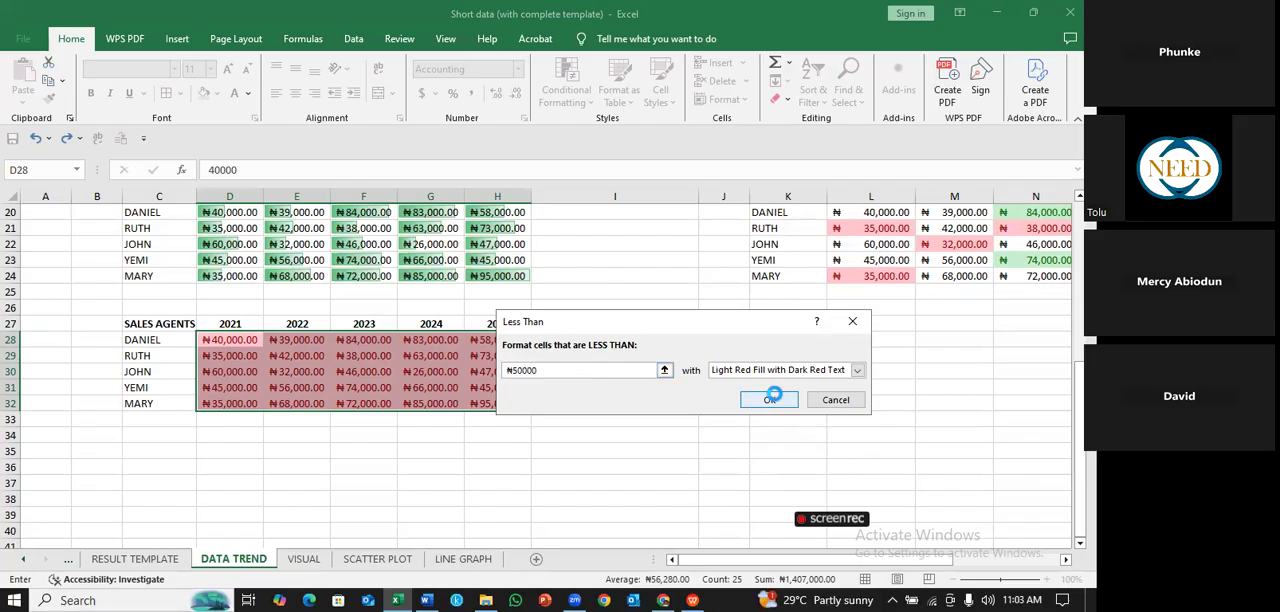
left_click(770, 398)
- Clear the conditional formatting rules from the sales figures in D28:H32
left_click(723, 387)
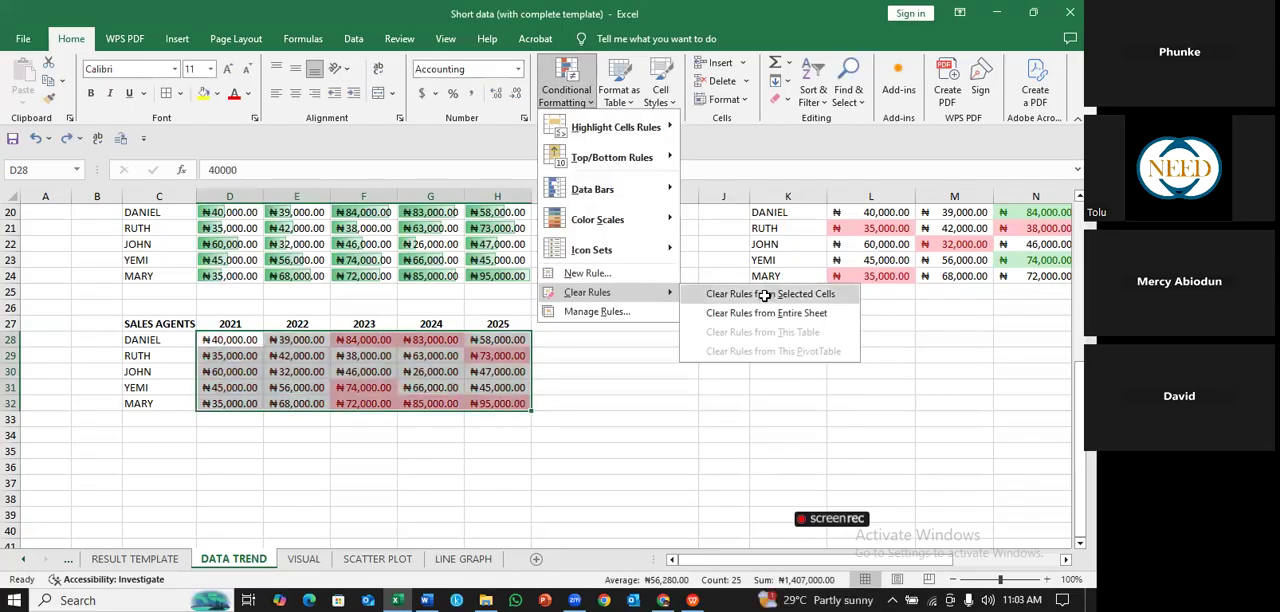
left_click(770, 293)
- Set up a Less Than rule at ₦50000 for the sales figures in D28:H32 and review its format options
left_click_drag(251, 337, 500, 402)
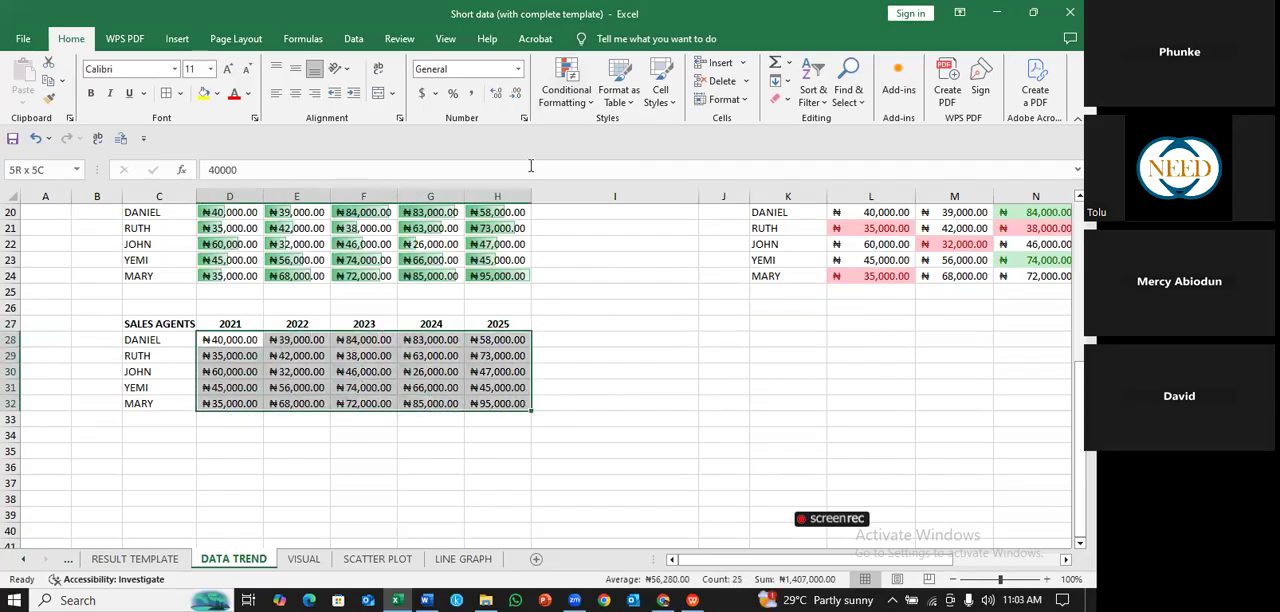
left_click(593, 103)
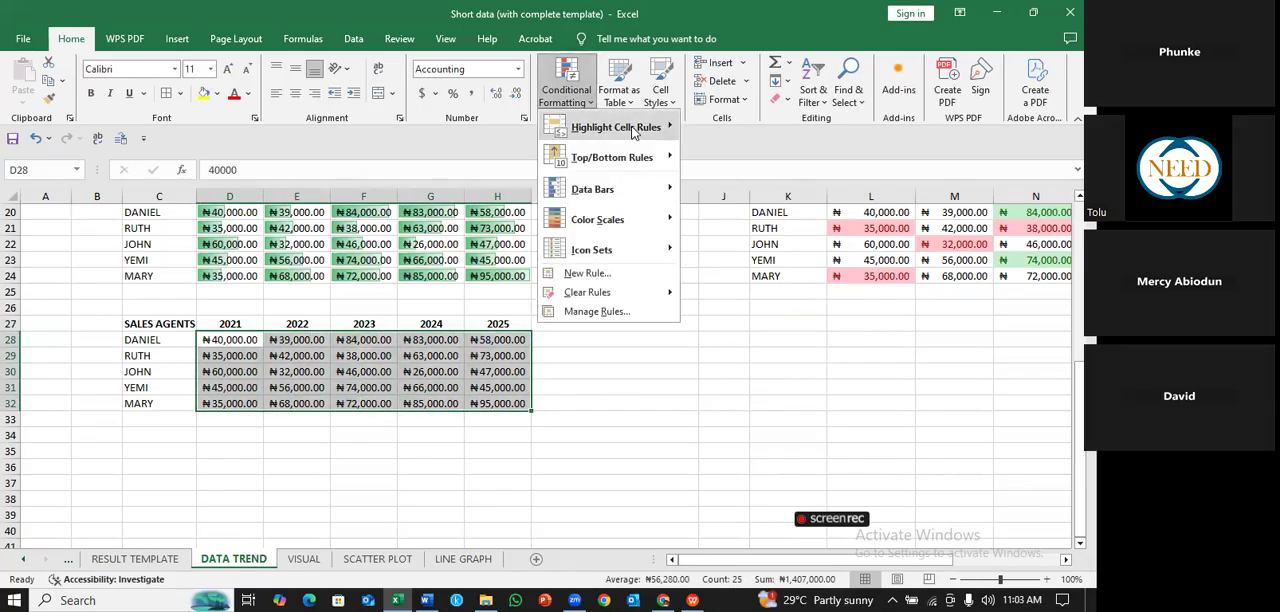
mouse_move(640, 127)
left_click(757, 163)
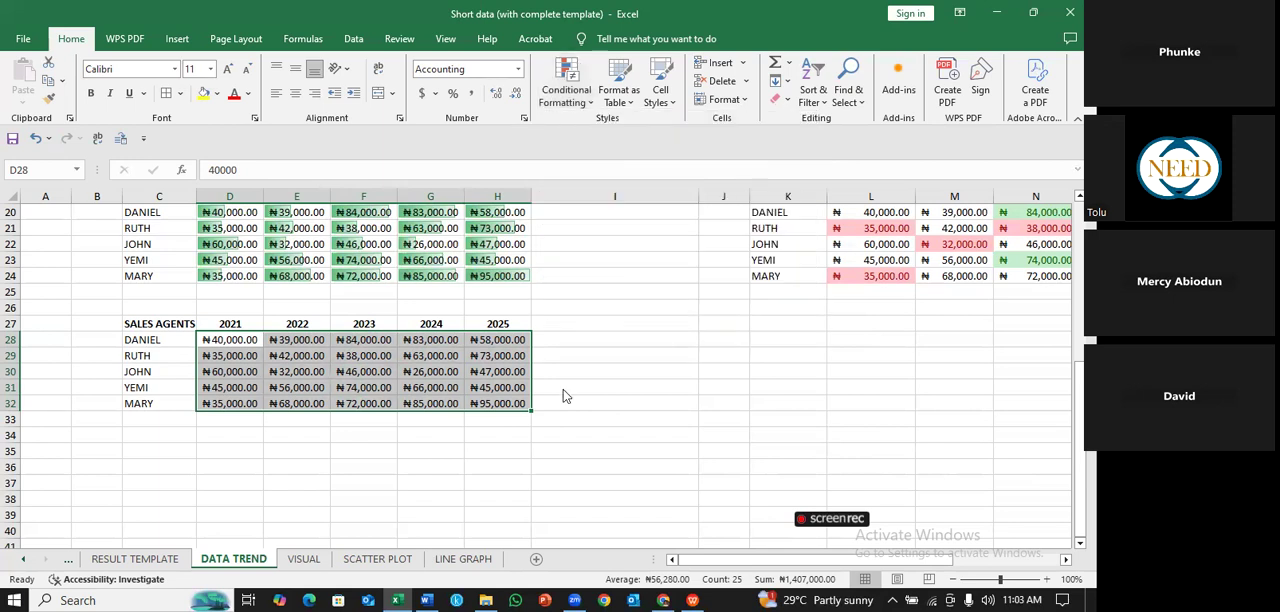
left_click(567, 370)
key("BackSpace")
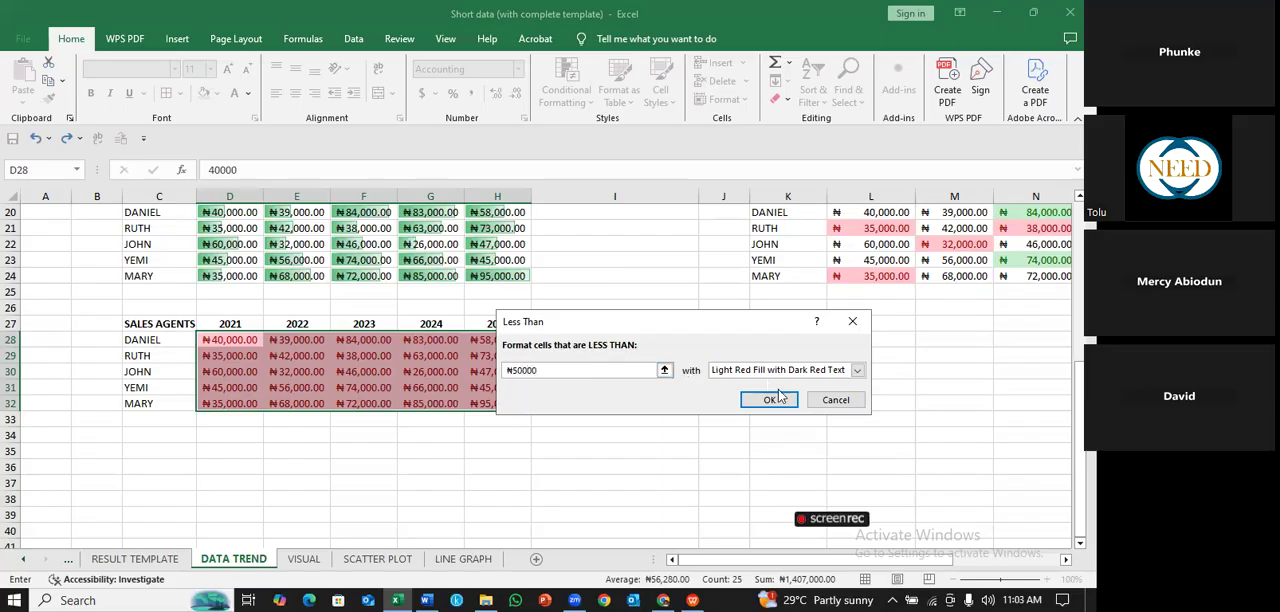
left_click(857, 370)
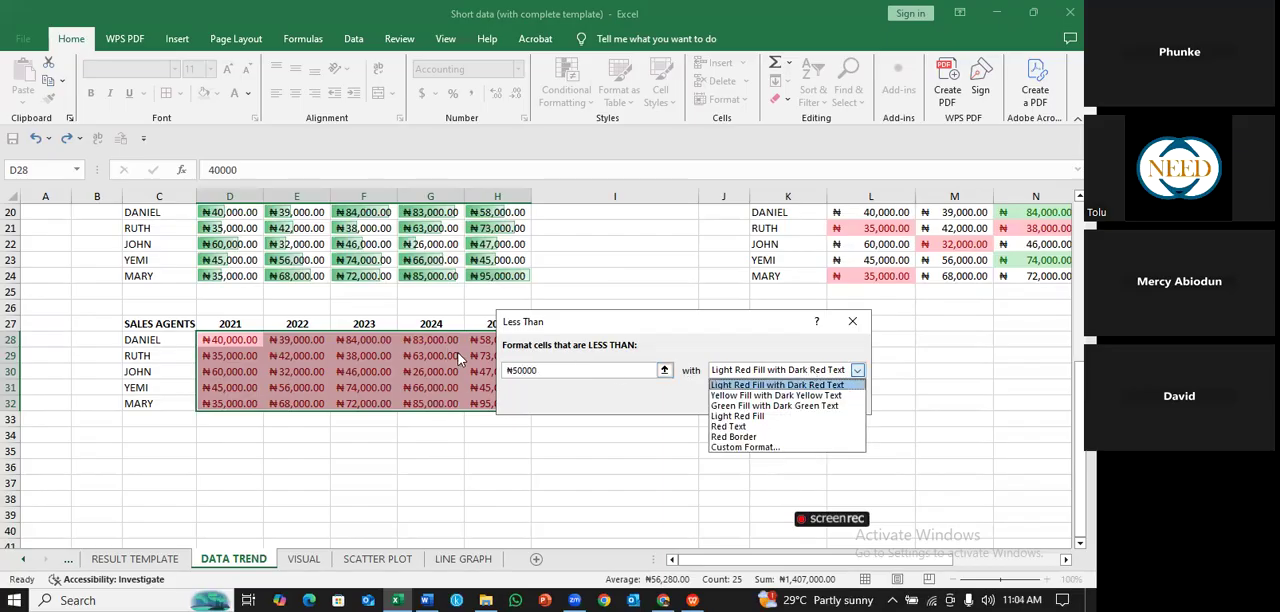
left_click(461, 357)
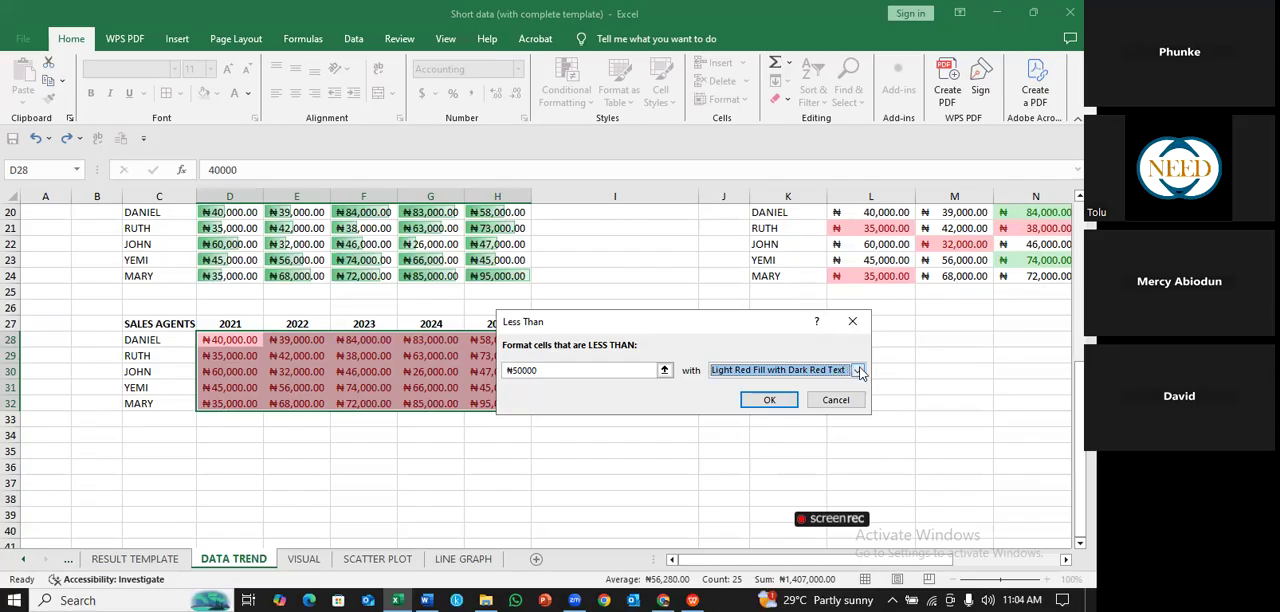
left_click(857, 371)
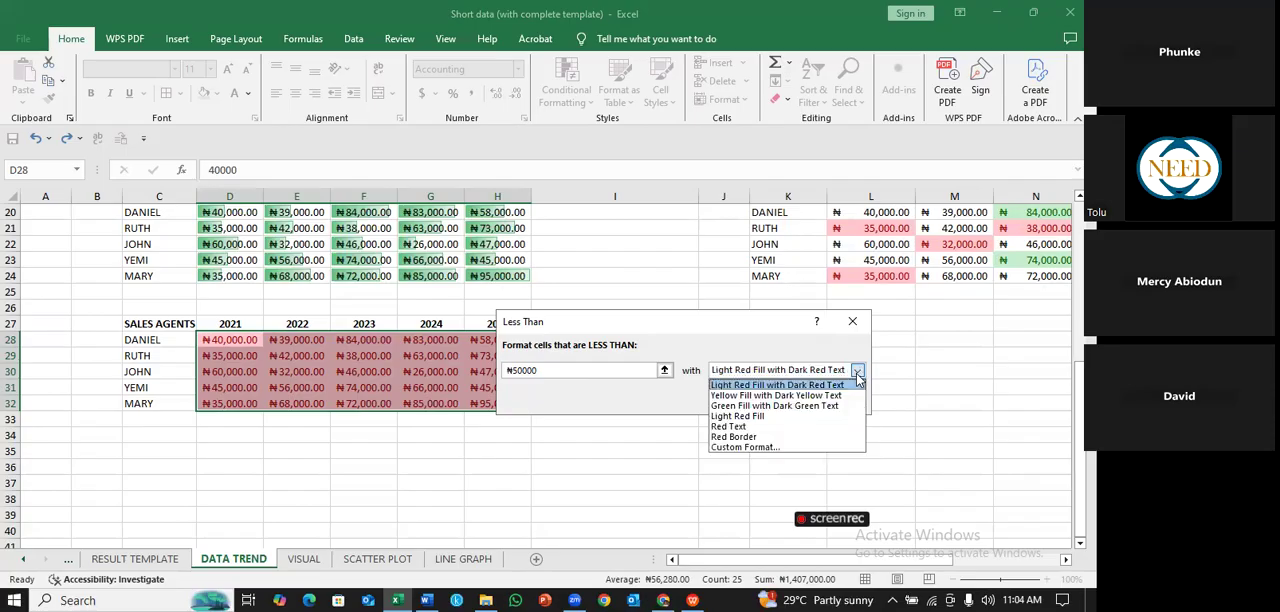
- Try to highlight figures below ₦50,000 in D28:H32 using Green Fill with Dark Green Text
left_click(522, 372)
left_click(522, 372)
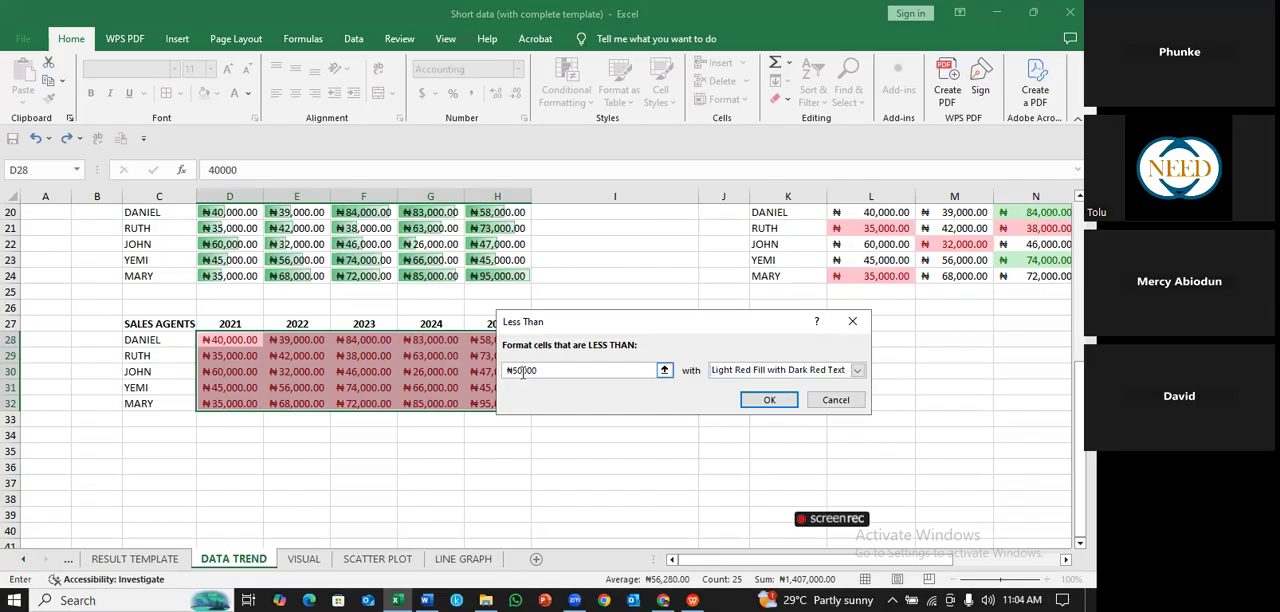
left_click(857, 371)
left_click(806, 398)
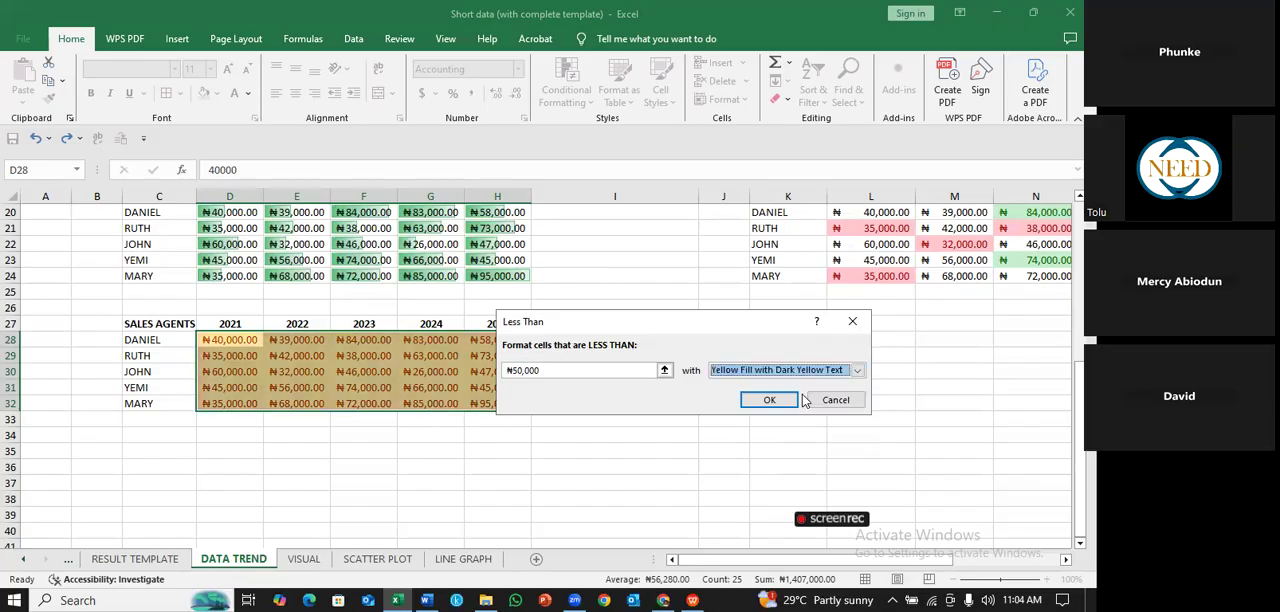
left_click(858, 371)
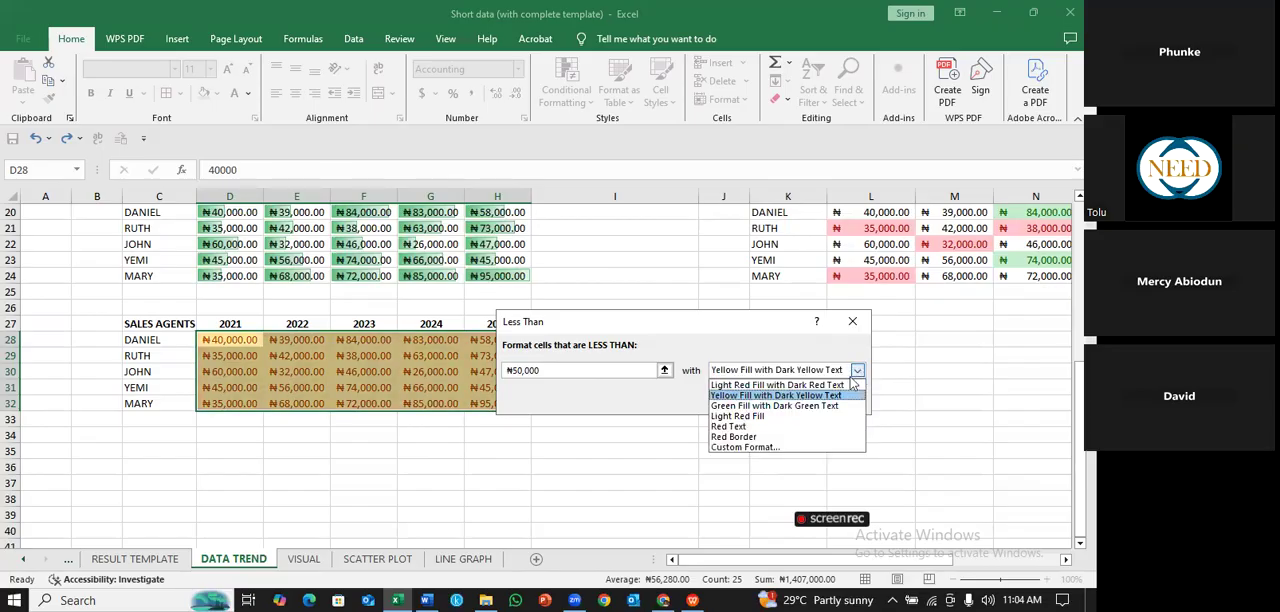
left_click(830, 406)
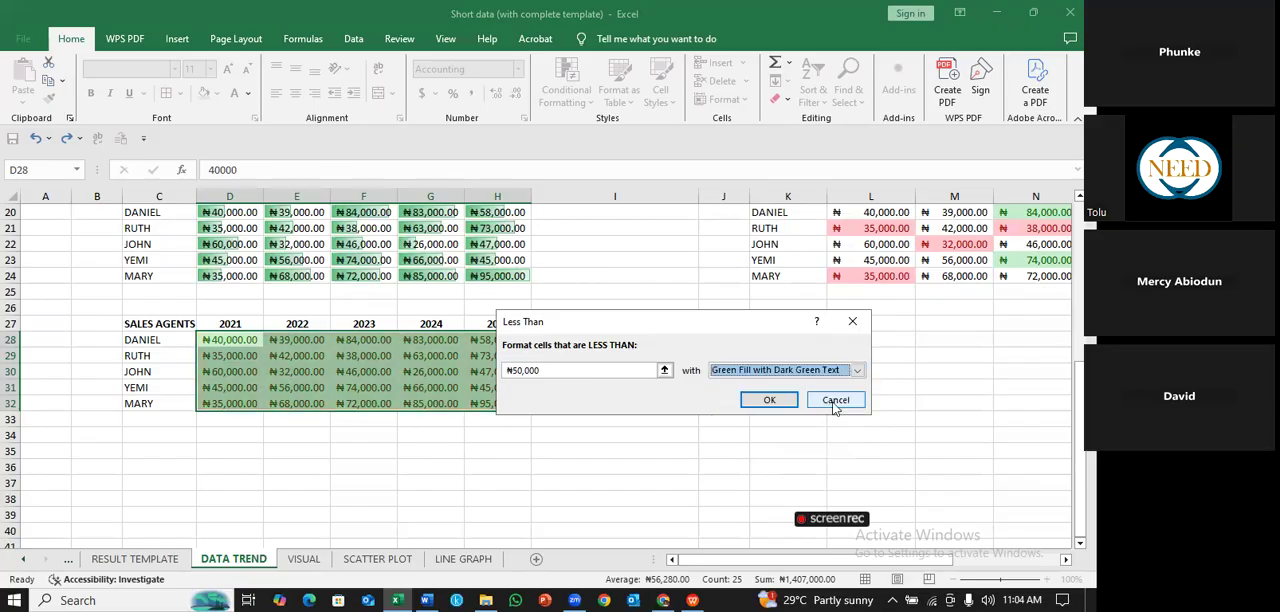
left_click(769, 400)
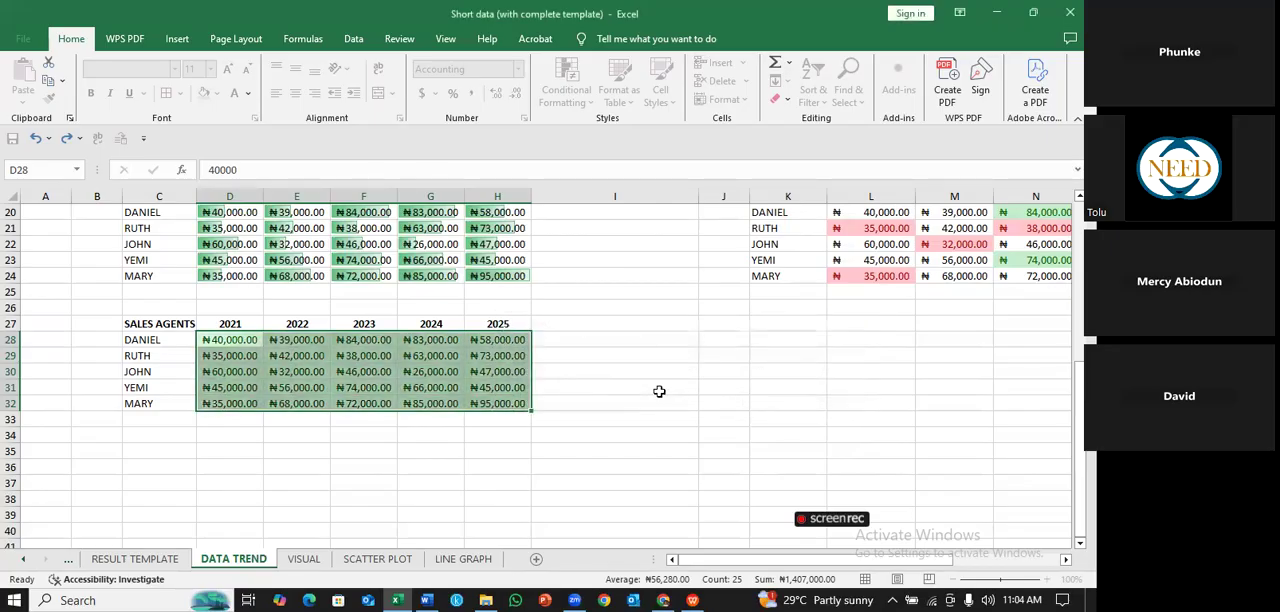
left_click(572, 388)
left_click(587, 351)
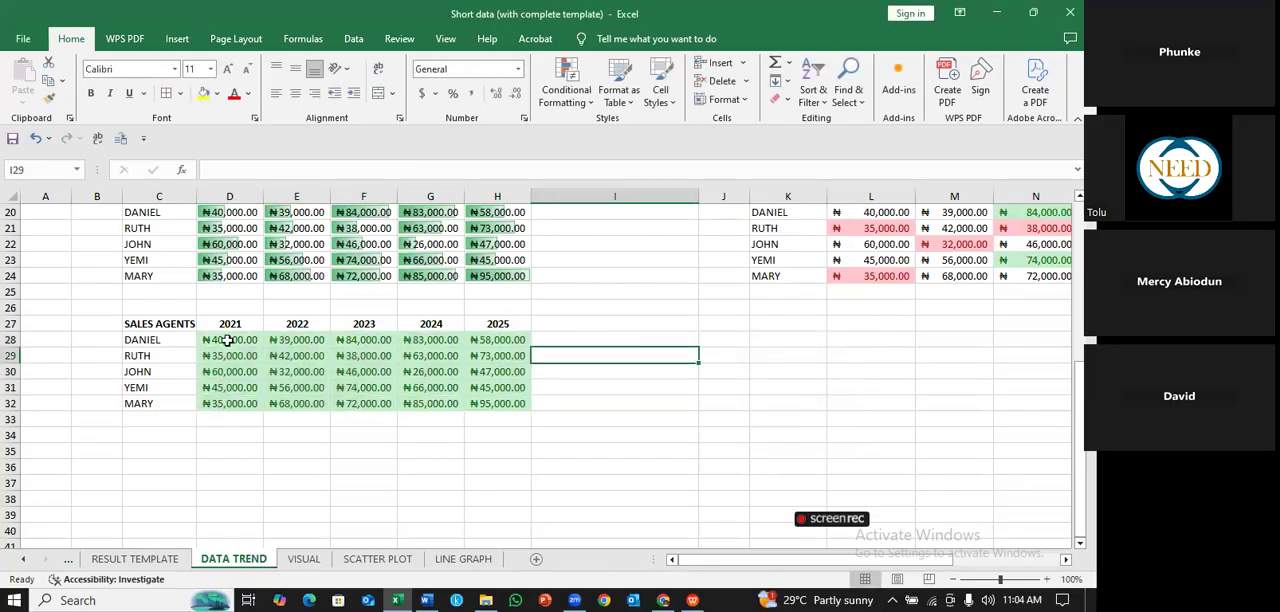
- Clear the conditional formatting rules from the sales figures in D28:H32
left_click_drag(228, 340, 486, 403)
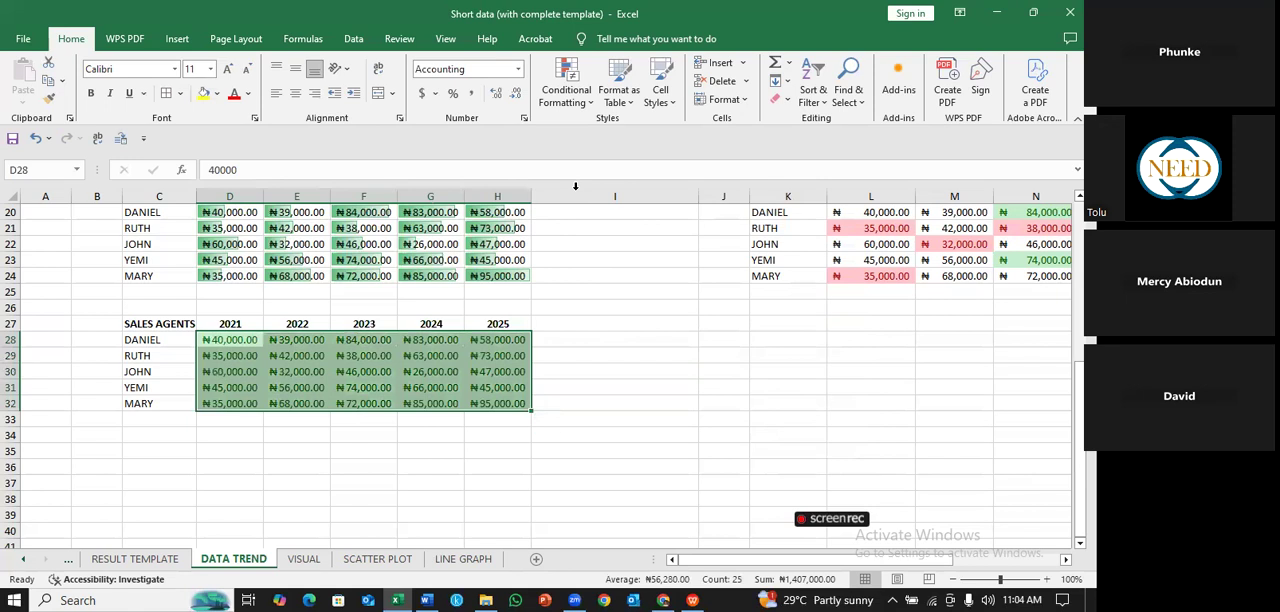
left_click(589, 98)
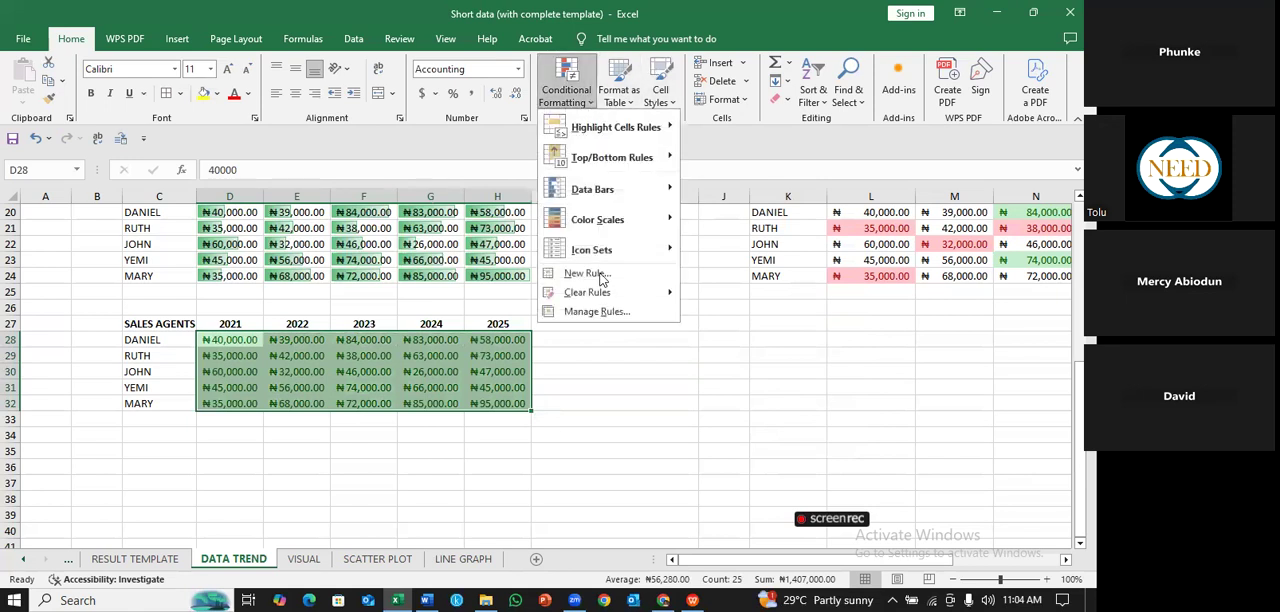
mouse_move(603, 292)
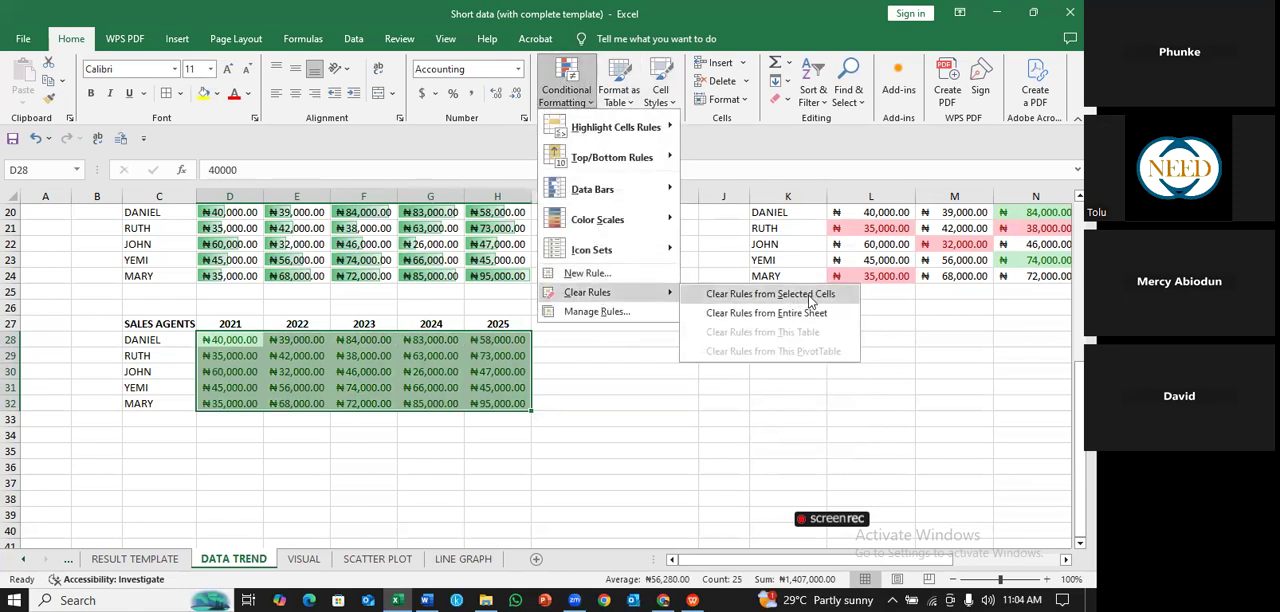
left_click(808, 294)
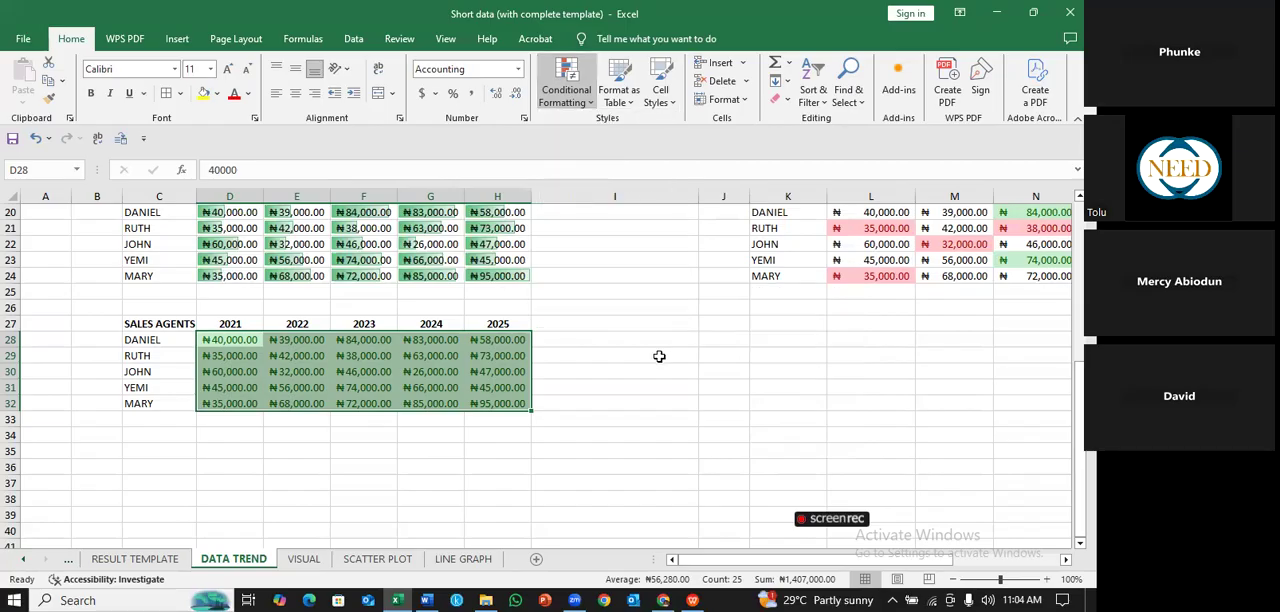
left_click(660, 354)
left_click(584, 421)
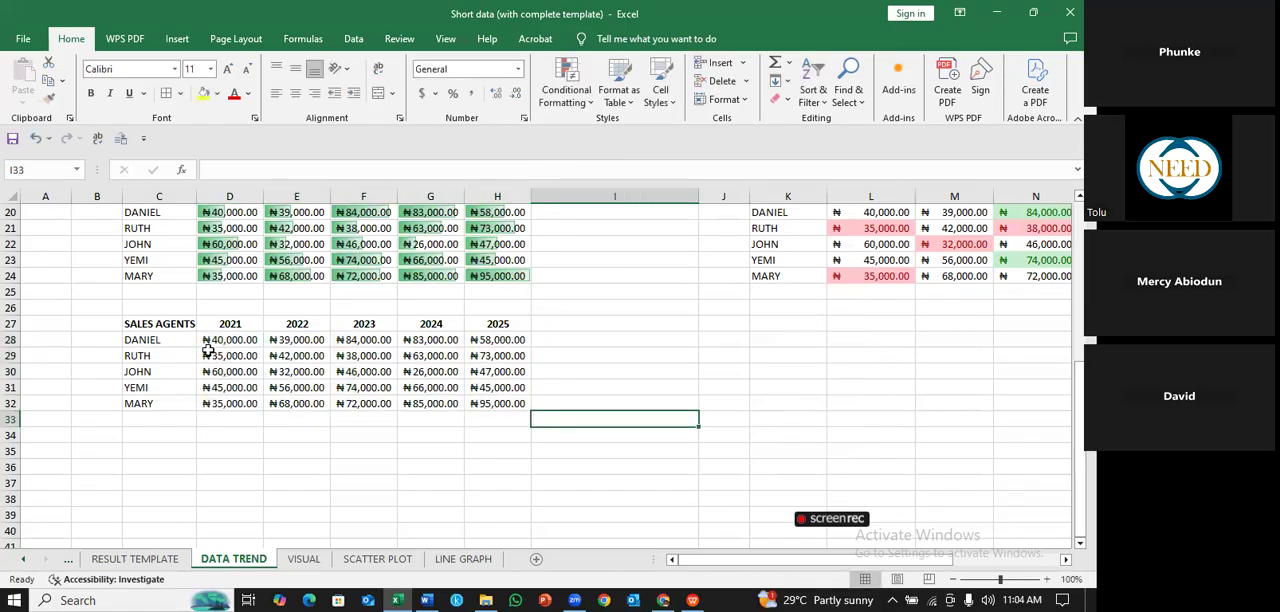
left_click(222, 341)
left_click_drag(433, 364, 515, 402)
left_click(588, 93)
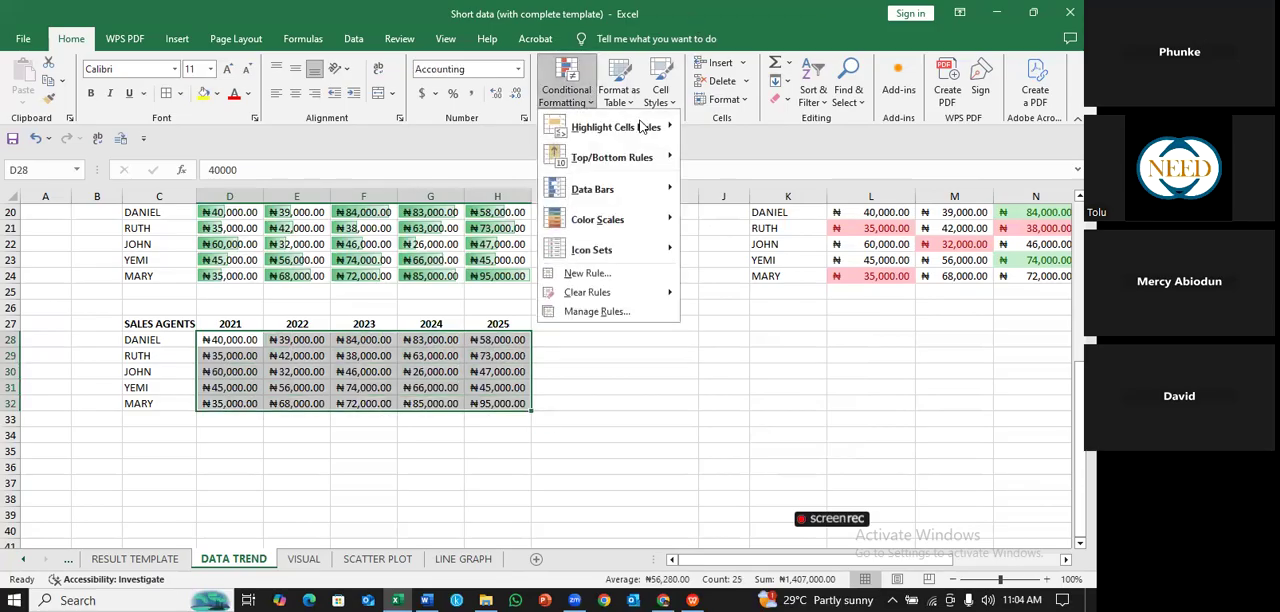
mouse_move(640, 127)
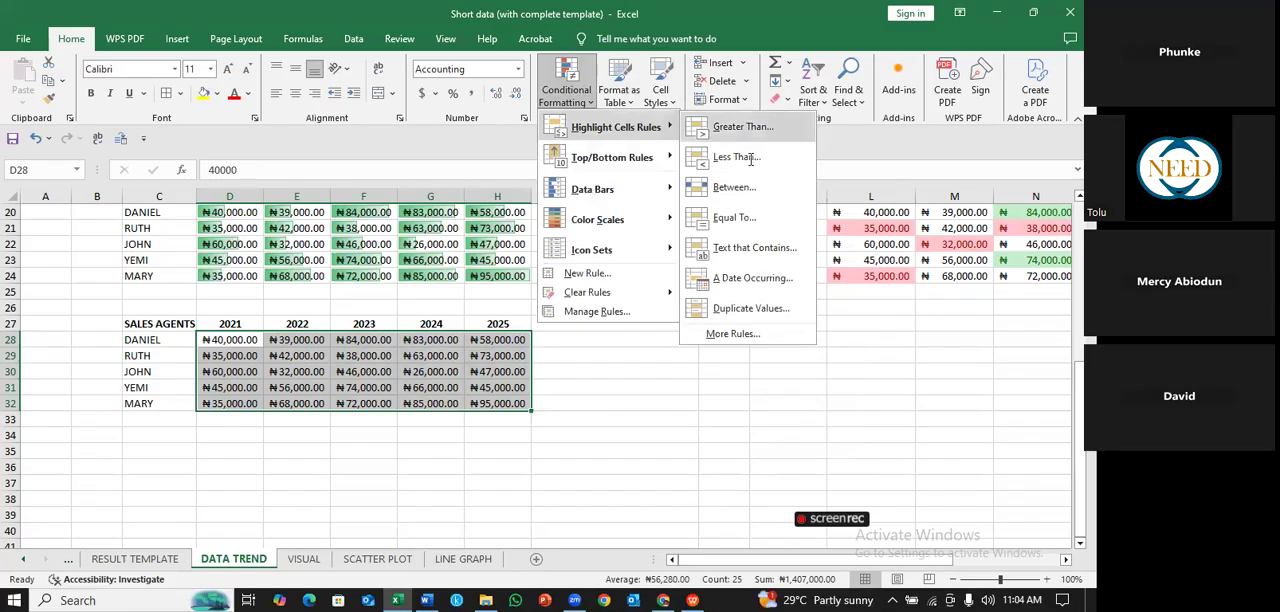
left_click(738, 157)
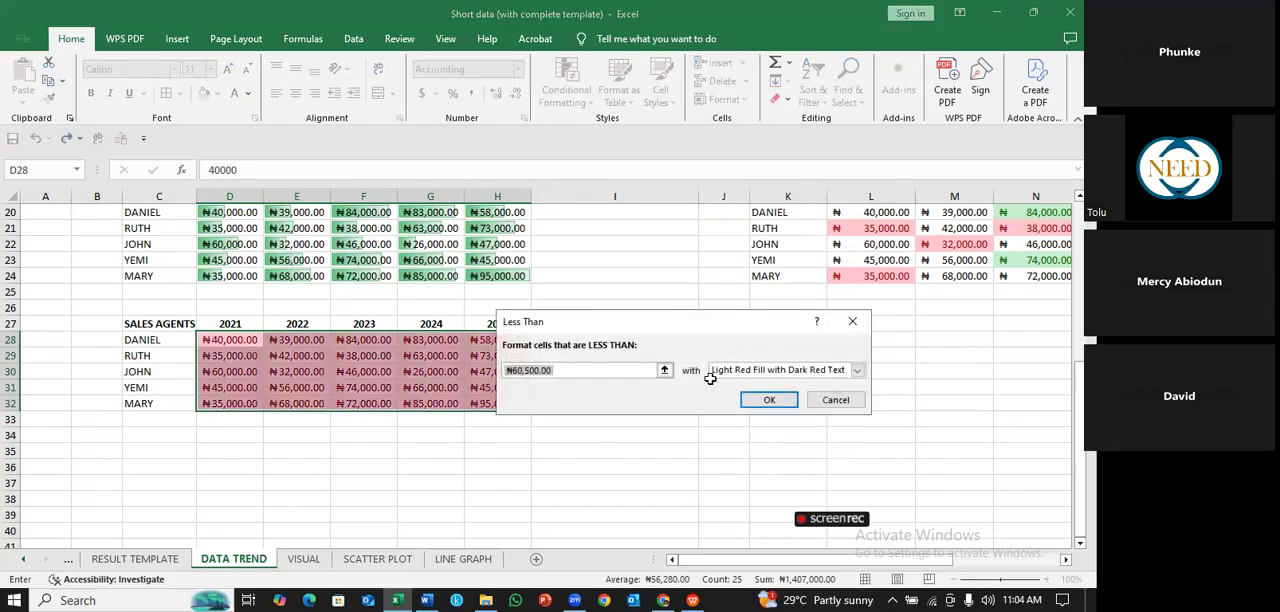
left_click(631, 370)
left_click(857, 370)
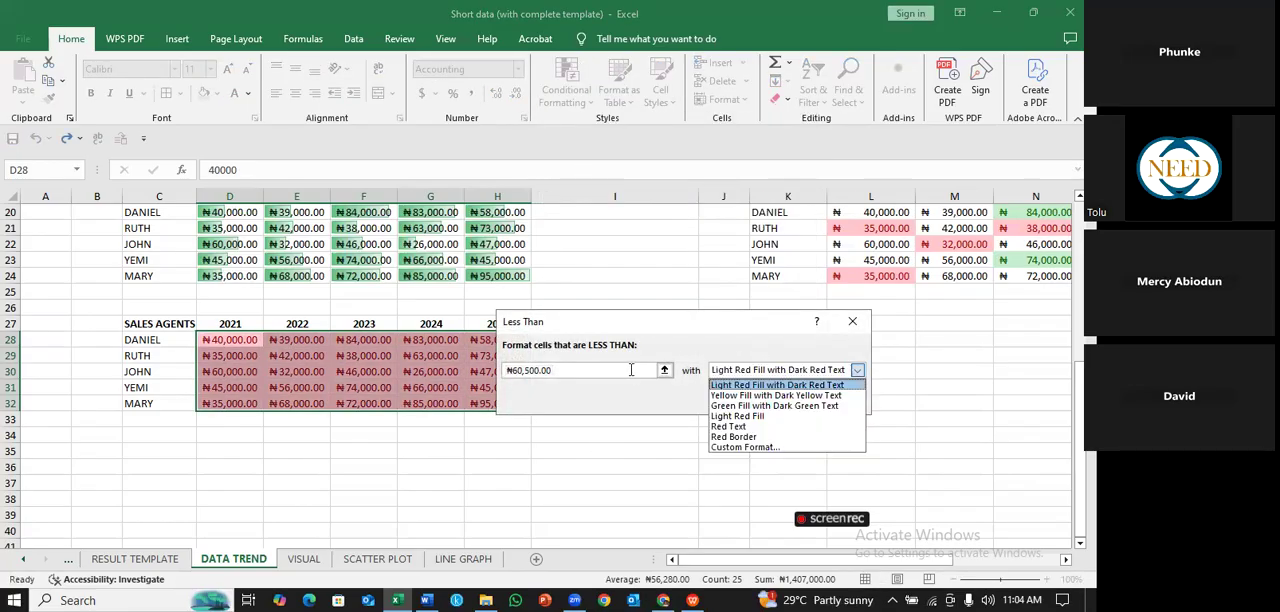
left_click(840, 384)
left_click(836, 401)
left_click(630, 369)
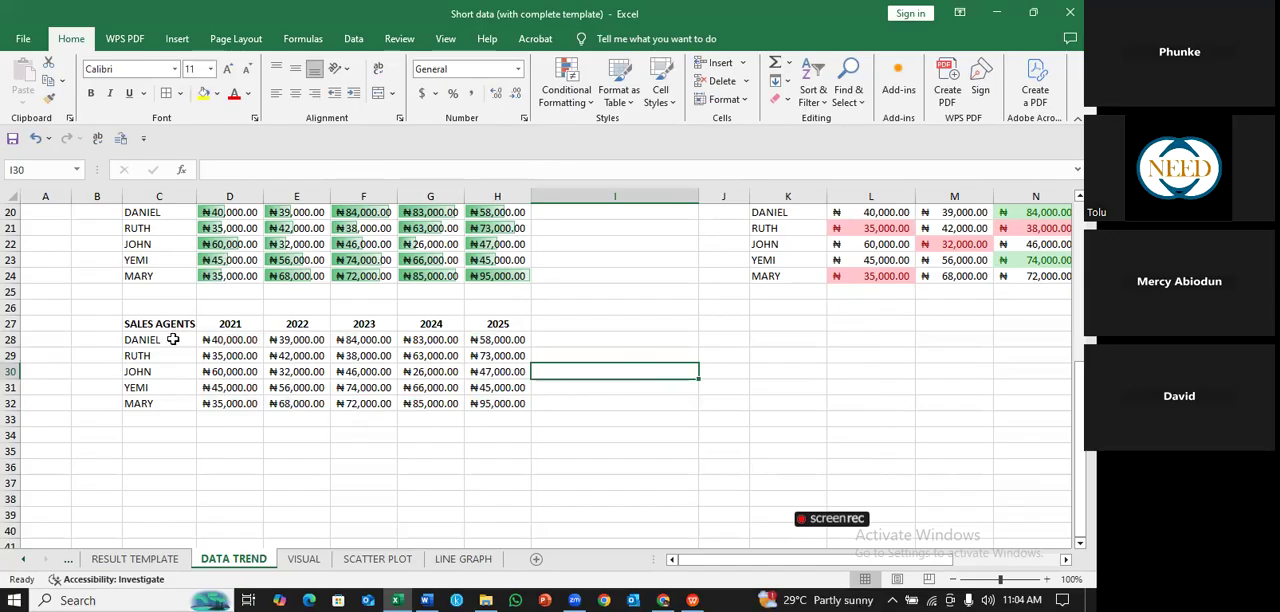
- Copy the sales agents table in C27:H32 and paste it at C34
left_click_drag(170, 328, 526, 406)
key("ctrl+c")
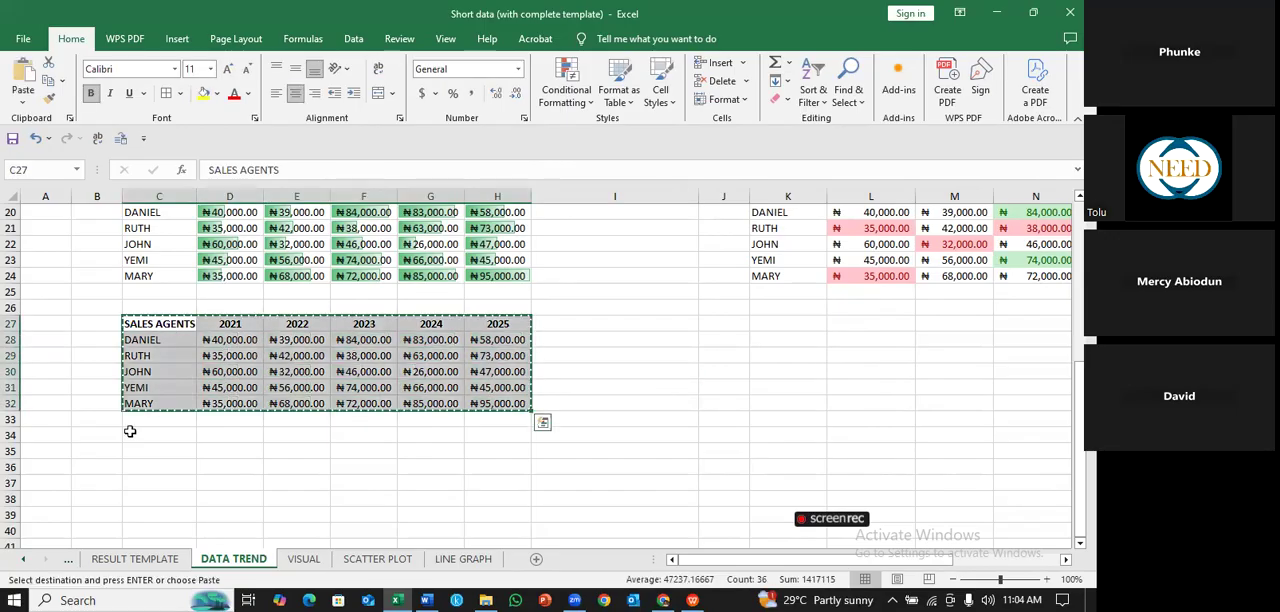
left_click(138, 434)
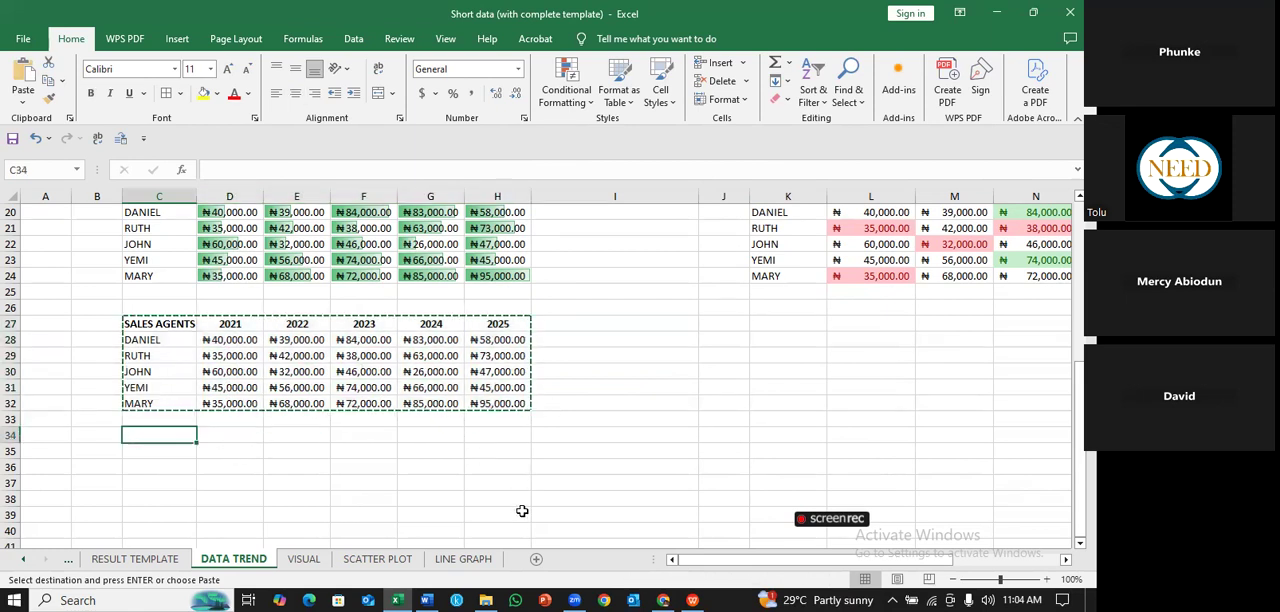
key("ctrl+v")
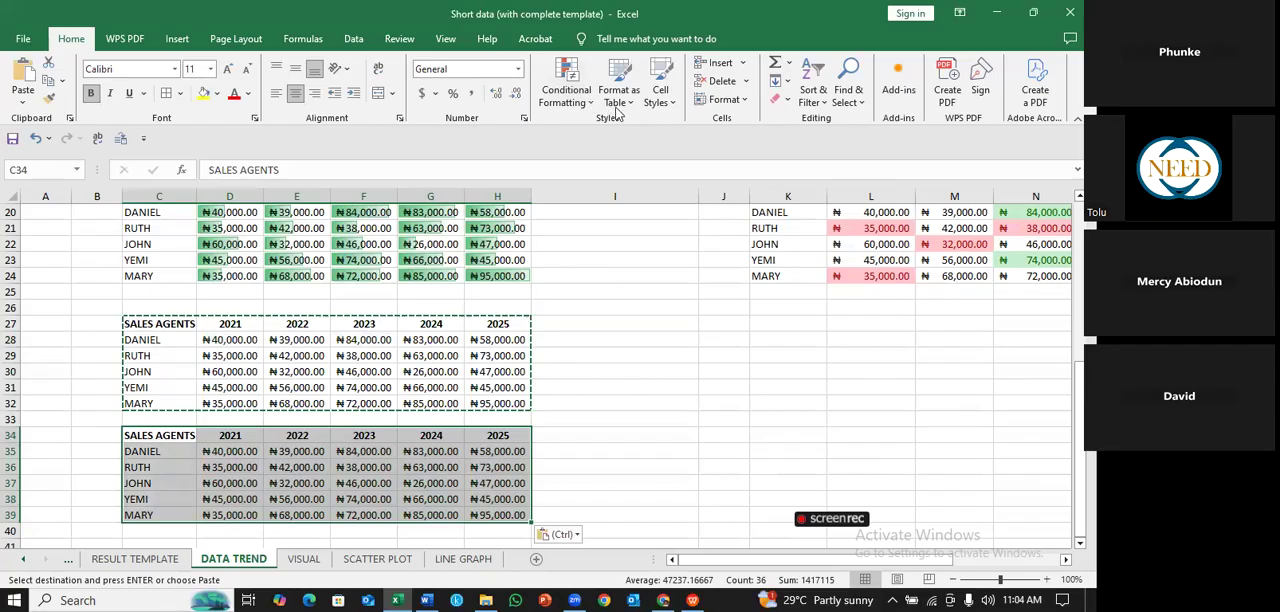
- Try to highlight sales figures below ₦60,500.00 in D35:H39 with a Less Than rule using Light Red Fill with Dark Red Text
key("Down")
key("Right")
key("shift+Right")
key("shift+Right")
key("shift+Right")
key("shift+Right")
key("shift+Down")
key("shift+Down")
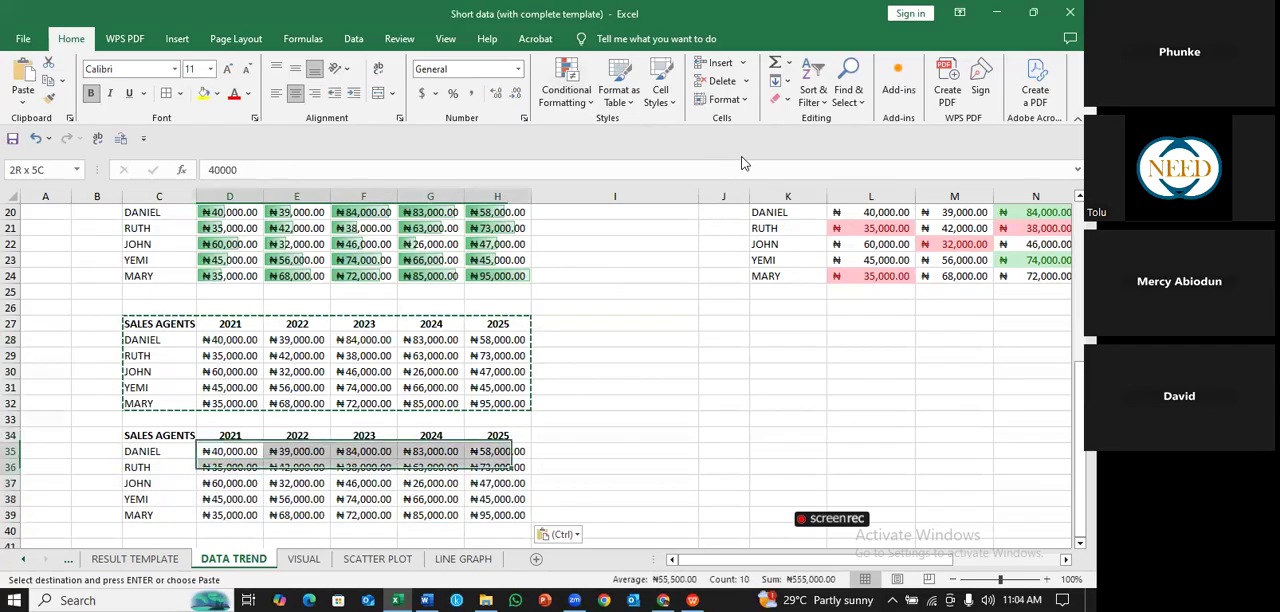
key("shift+Down")
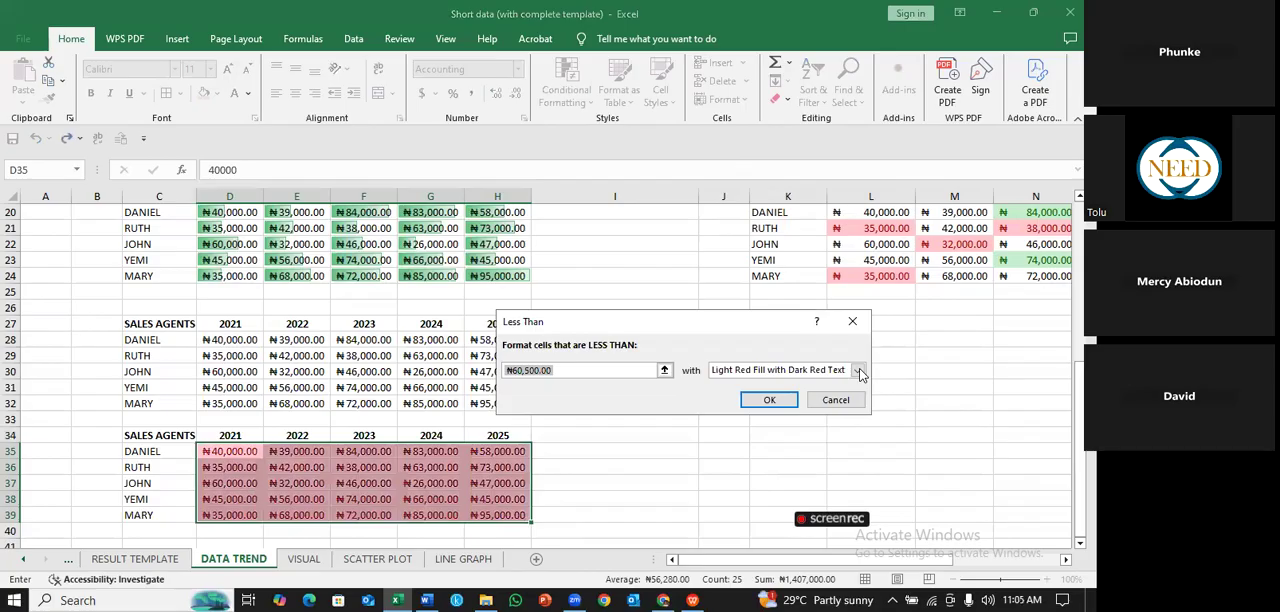
left_click(858, 370)
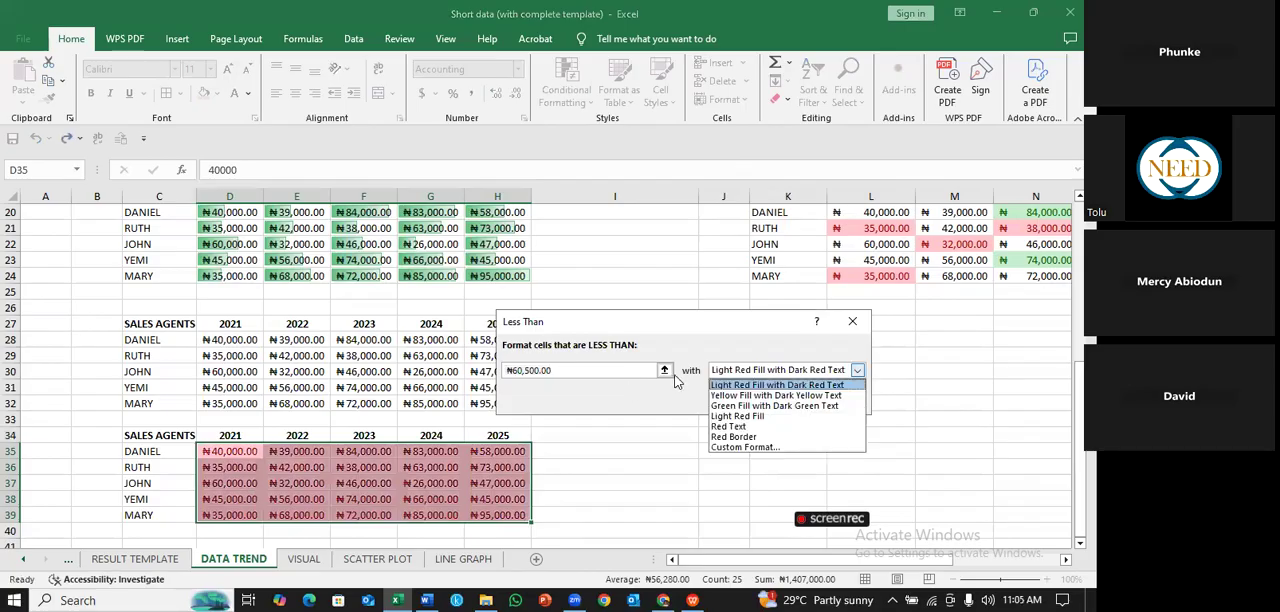
left_click(777, 385)
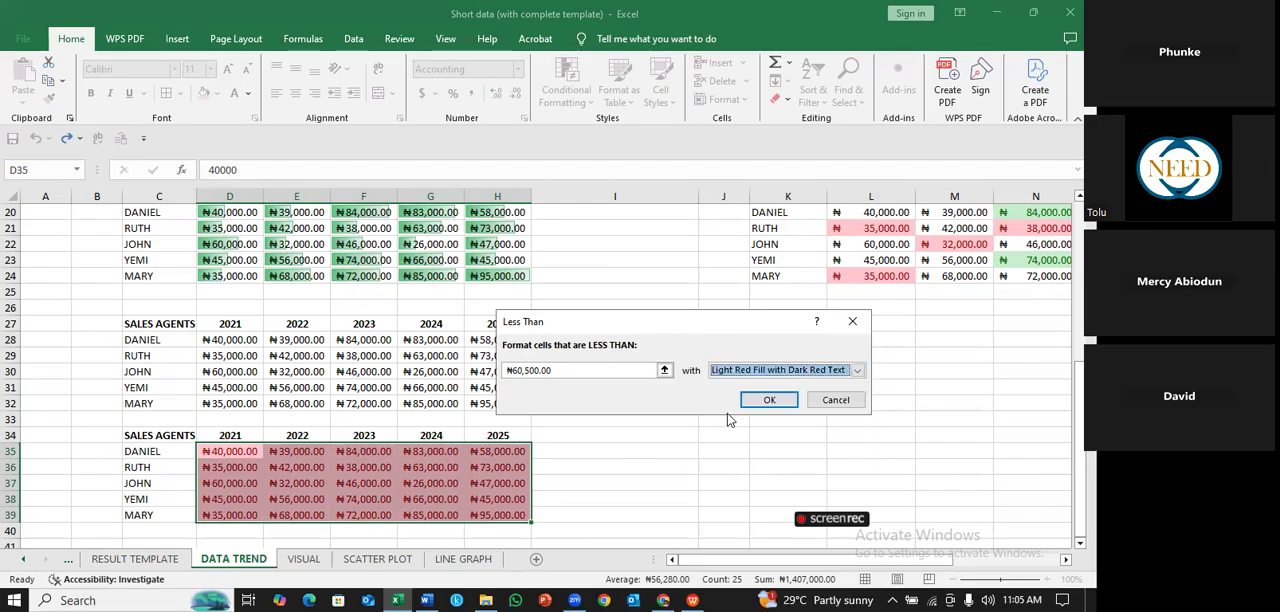
left_click(769, 399)
left_click(575, 466)
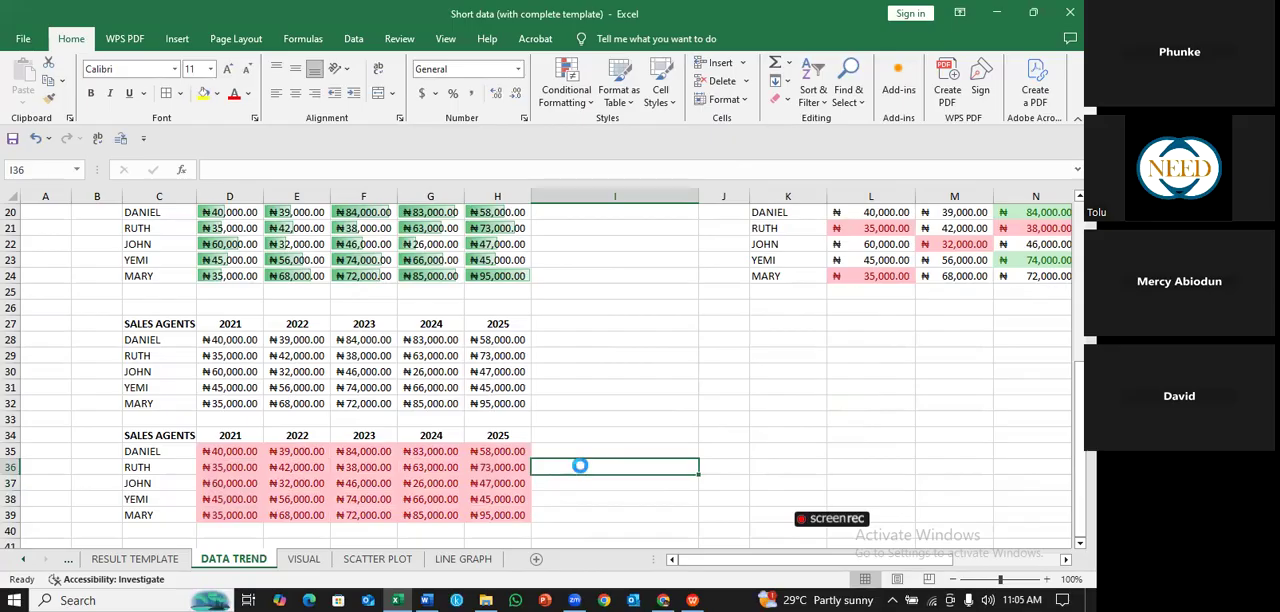
- Undo the Less Than highlighting and the pasted copy of the table at C34
key("ctrl+z")
key("ctrl+z")
key("ctrl+z")
key("Down")
key("Down")
key("Down")
key("Down")
key("Down")
key("Down")
key("Down")
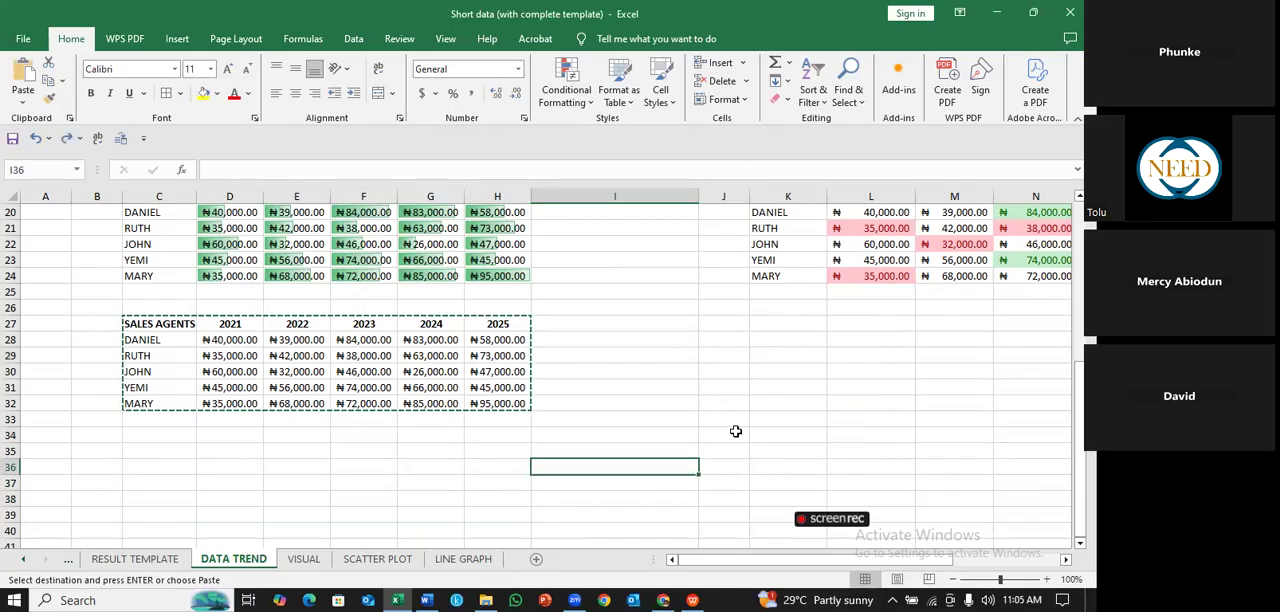
- Copy the DATA TREND sales agents table in C11:H16 and paste it at C35
scroll(735, 431, "up", 1)
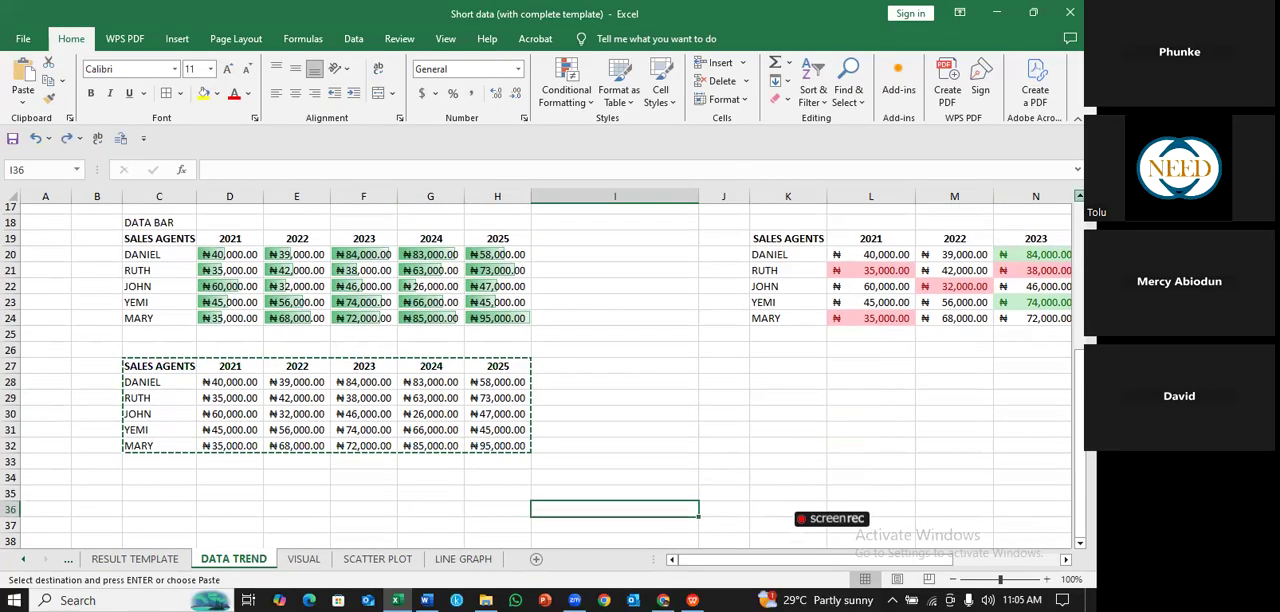
scroll(177, 252, "up", 1)
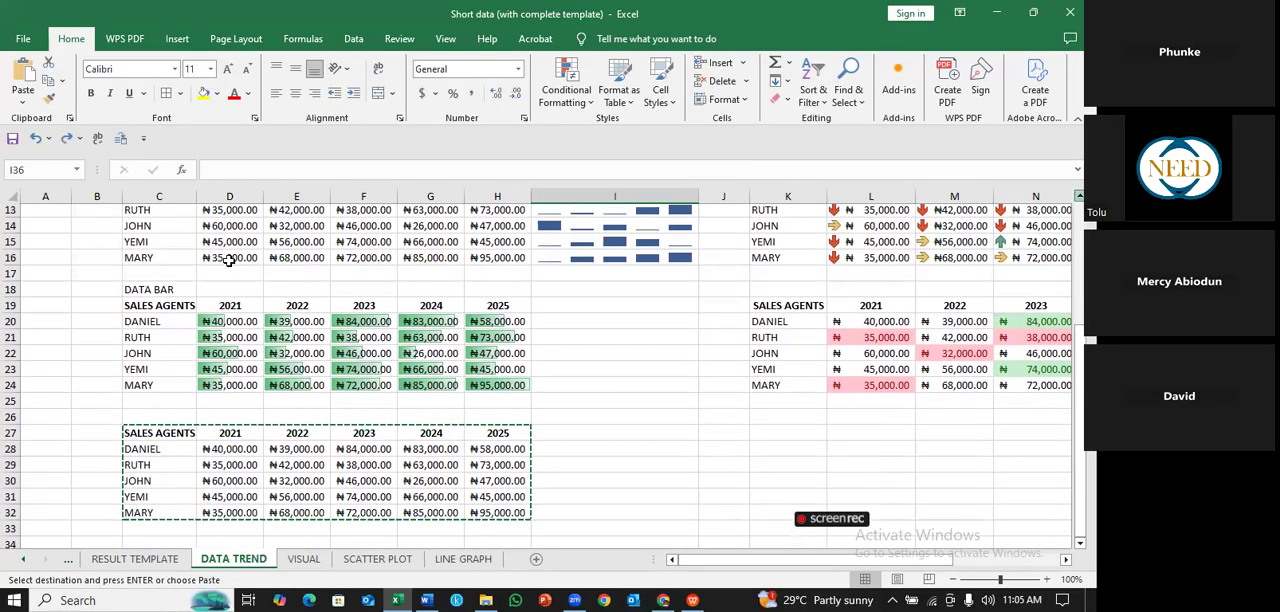
scroll(229, 260, "up", 1)
scroll(485, 325, "up", 1)
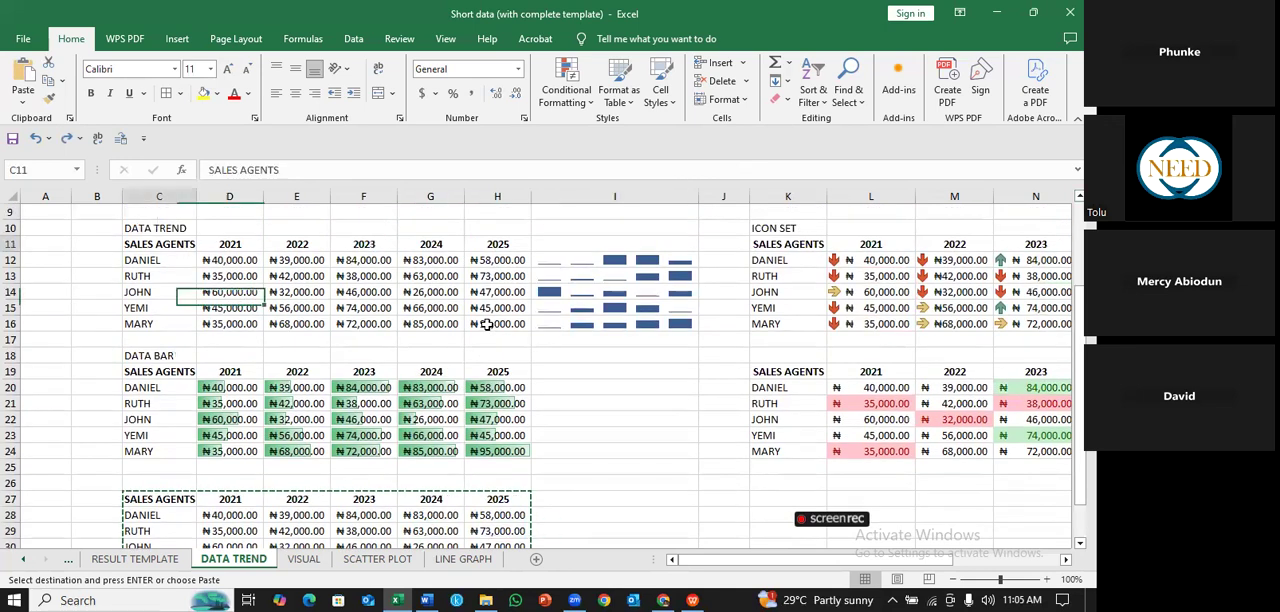
left_click_drag(159, 244, 485, 325)
key("ctrl+c")
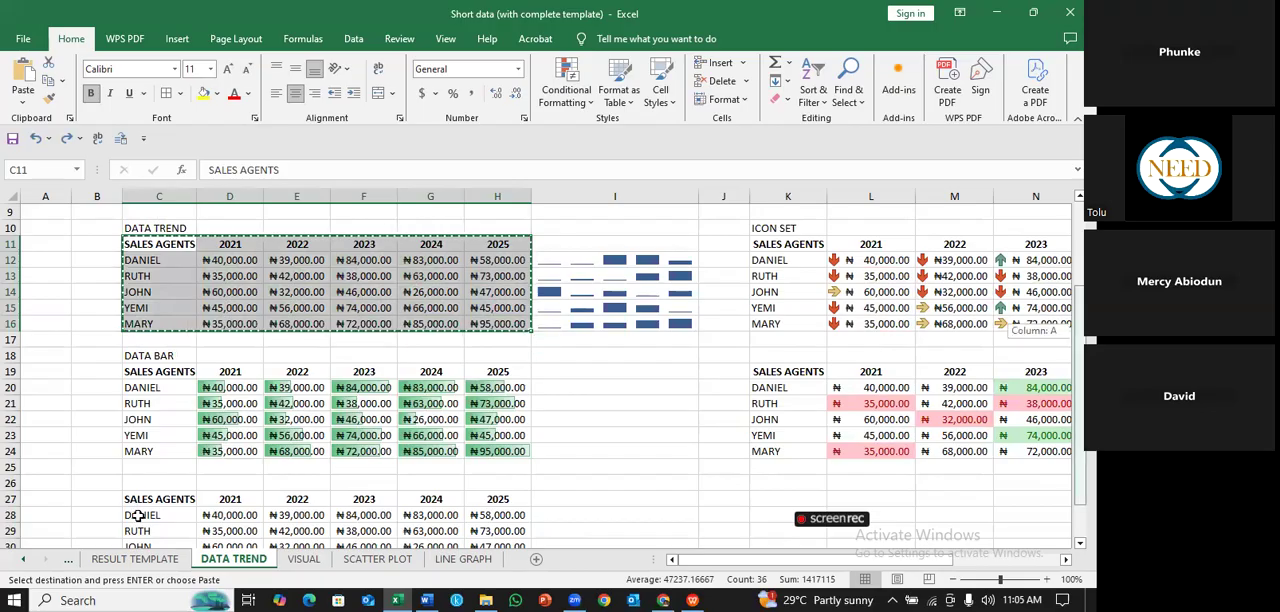
scroll(138, 515, "down", 1)
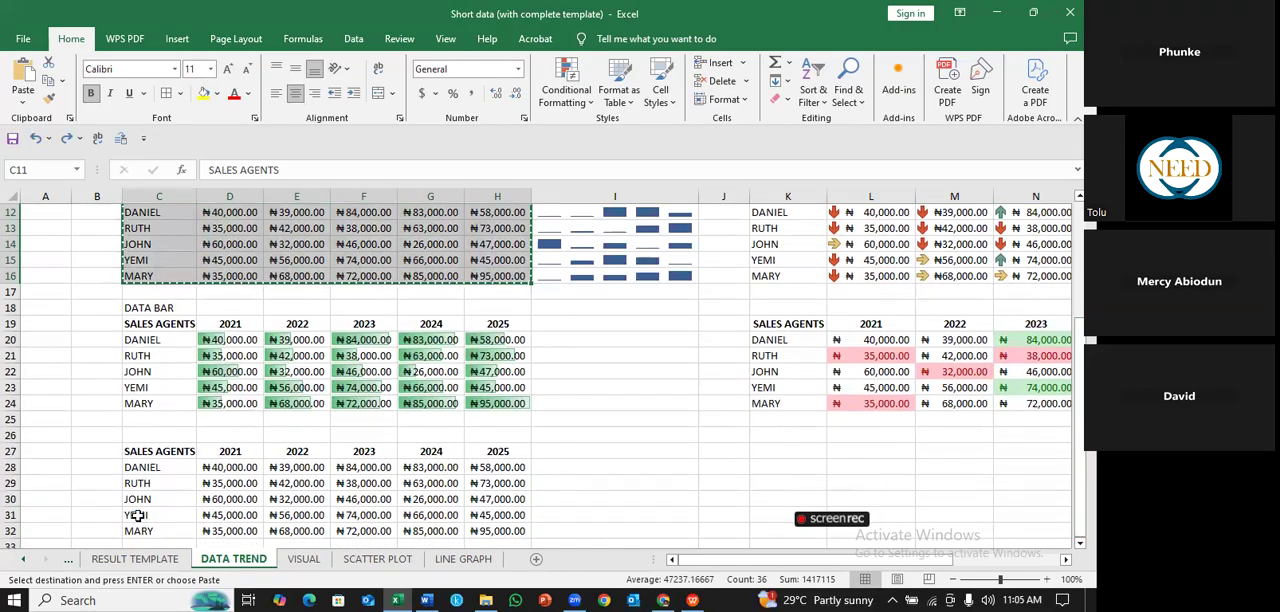
left_click(138, 515)
key("Down")
key("Down")
key("Down")
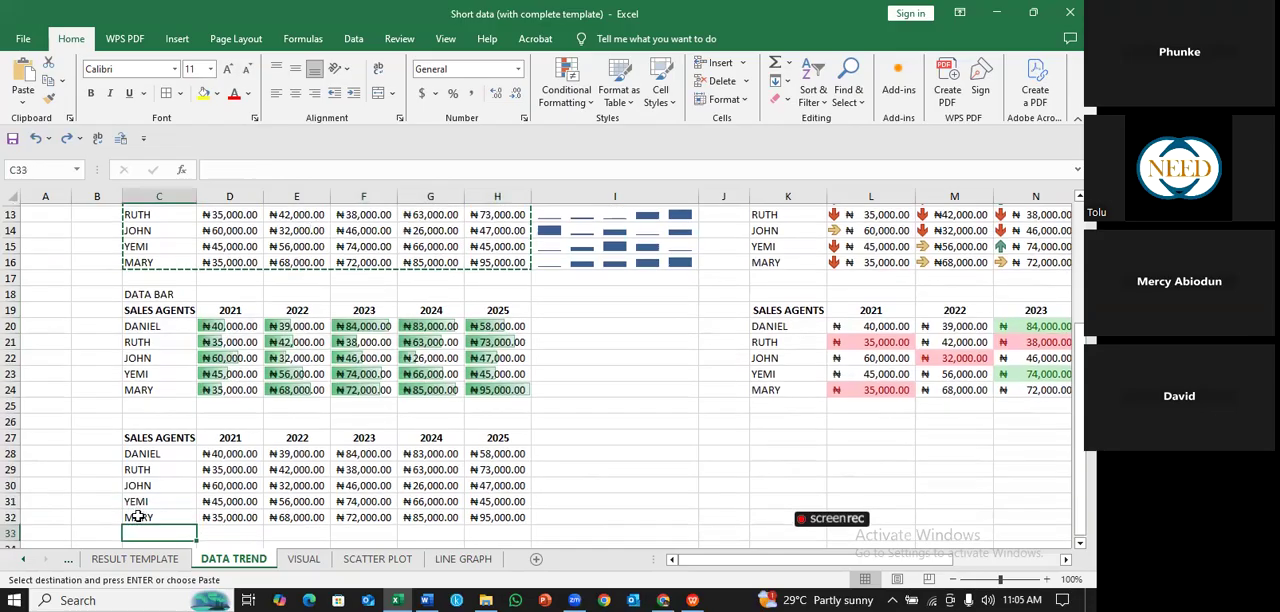
scroll(80, 456, "down", 1)
key("Down")
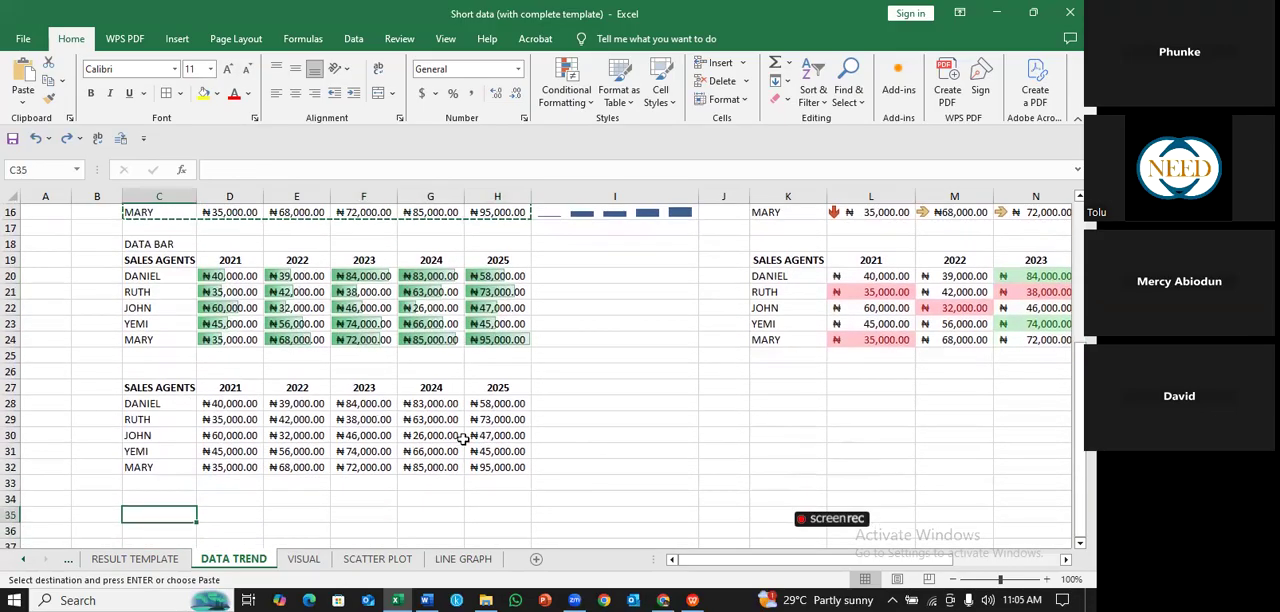
key("ctrl+v")
- Highlight sales figures below 50000 in D36:H40 with a Less Than rule using Light Red Fill with Dark Red Text
scroll(464, 440, "down", 3)
left_click_drag(230, 403, 500, 466)
left_click(566, 92)
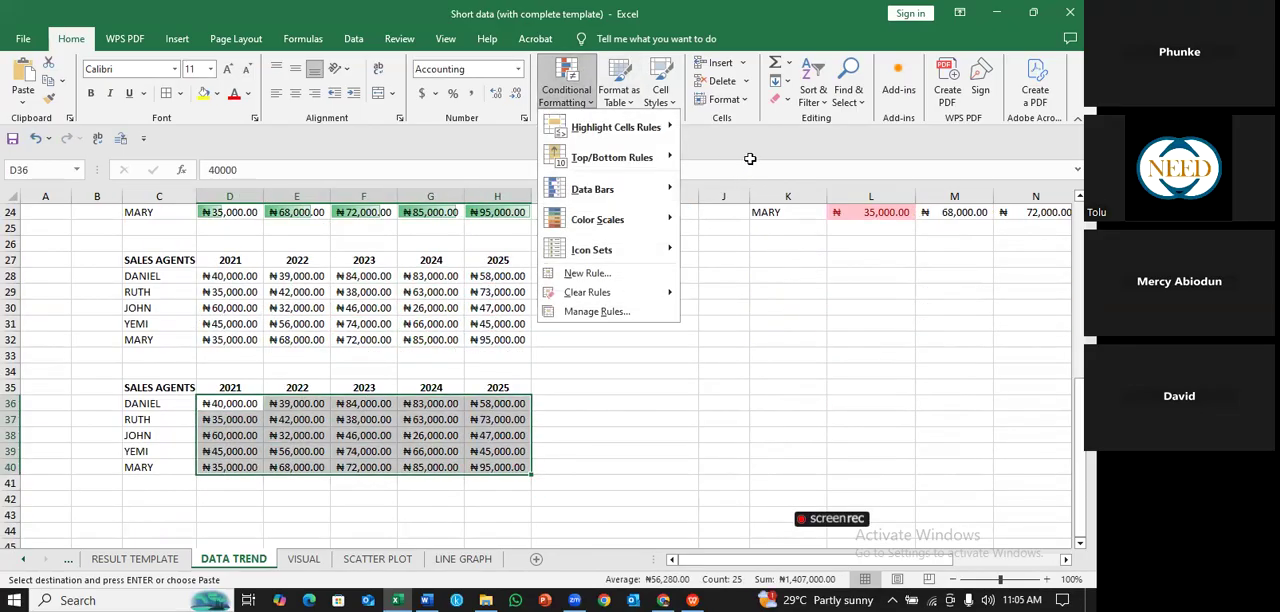
mouse_move(600, 127)
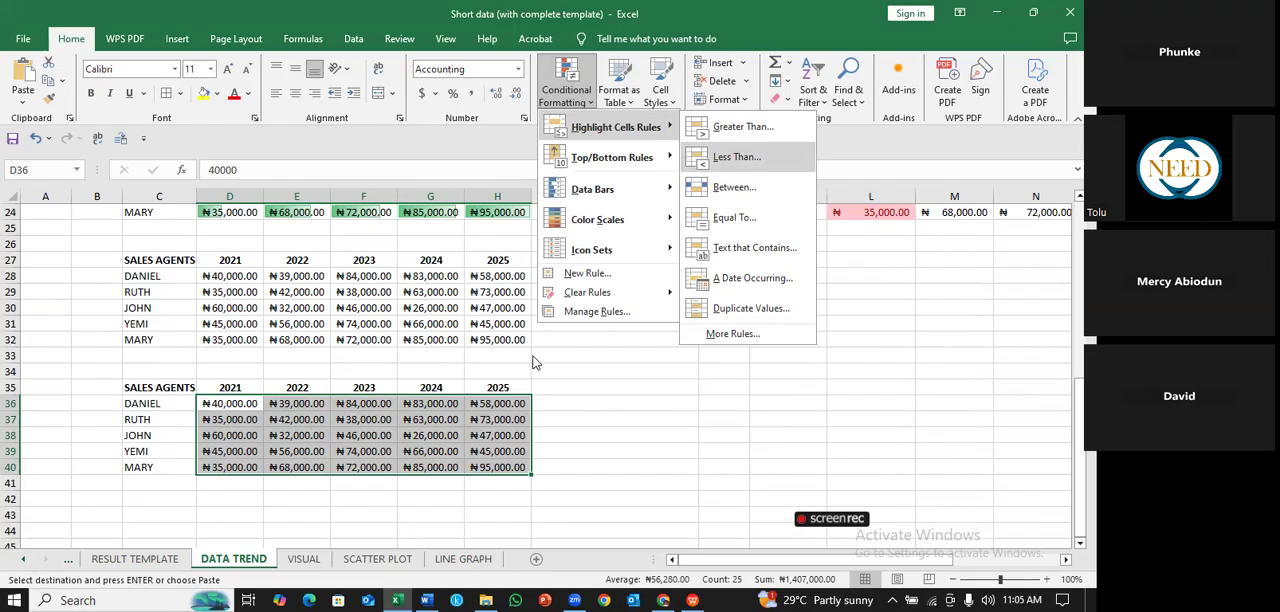
left_click(740, 156)
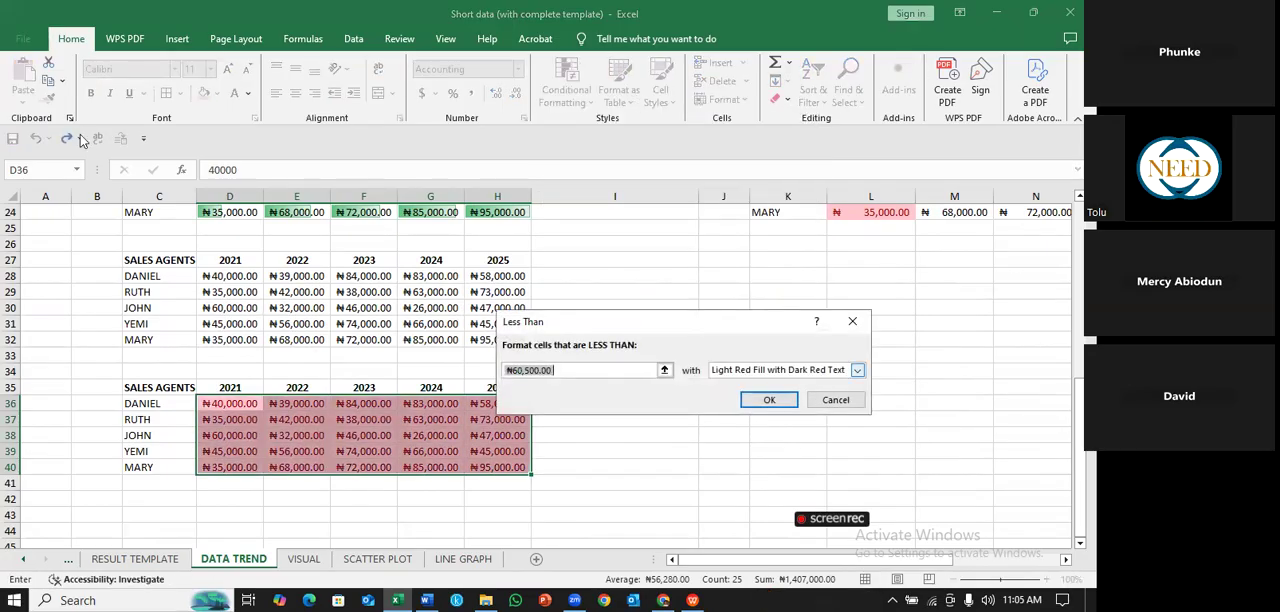
left_click(664, 371)
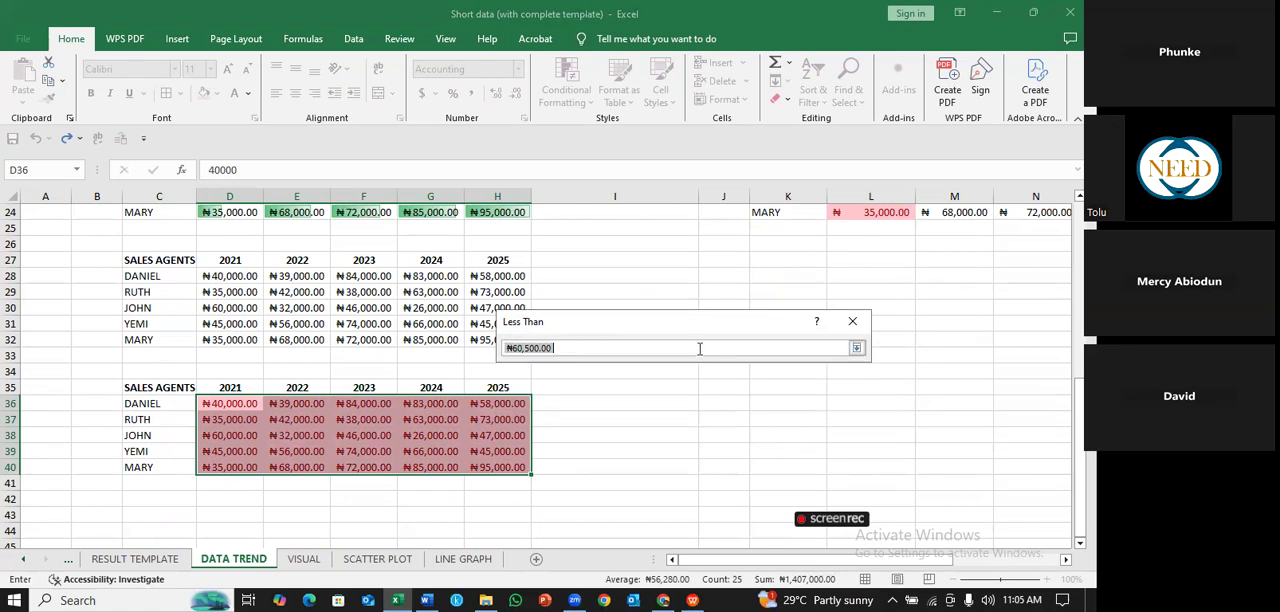
left_click(857, 348)
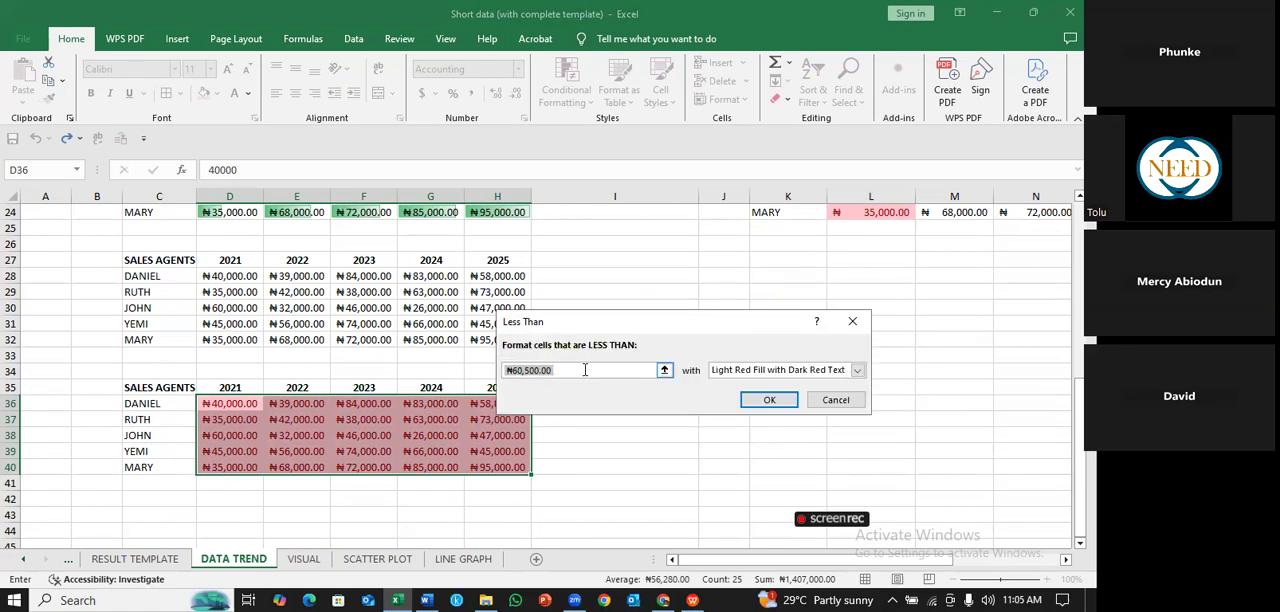
key("BackSpace")
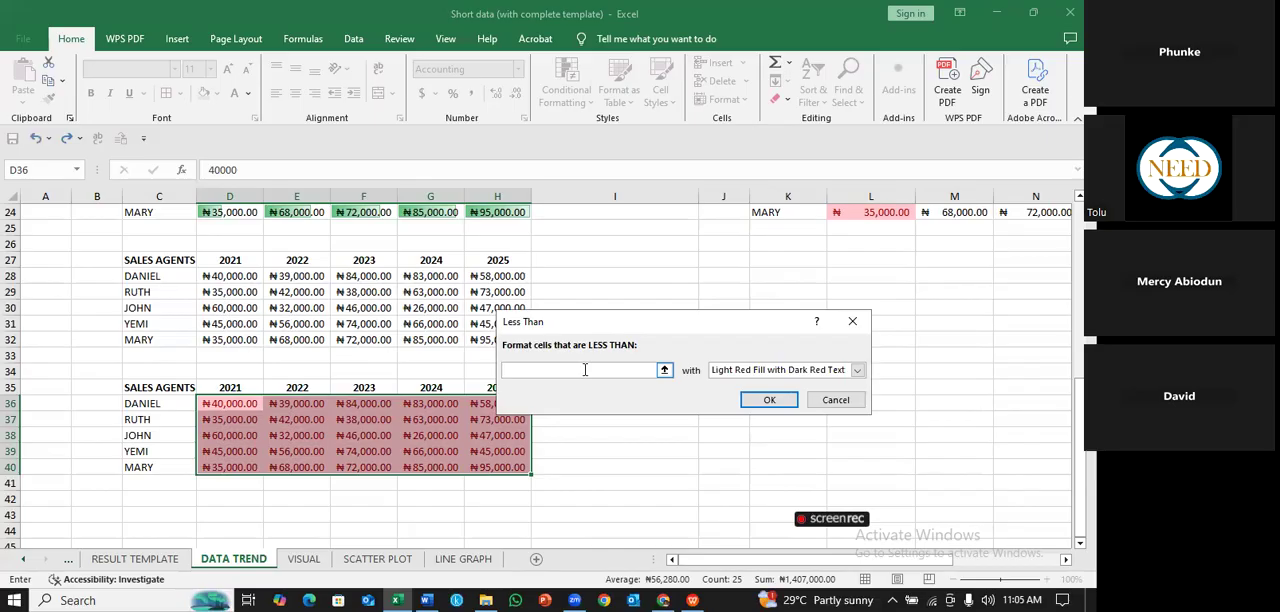
type("50000")
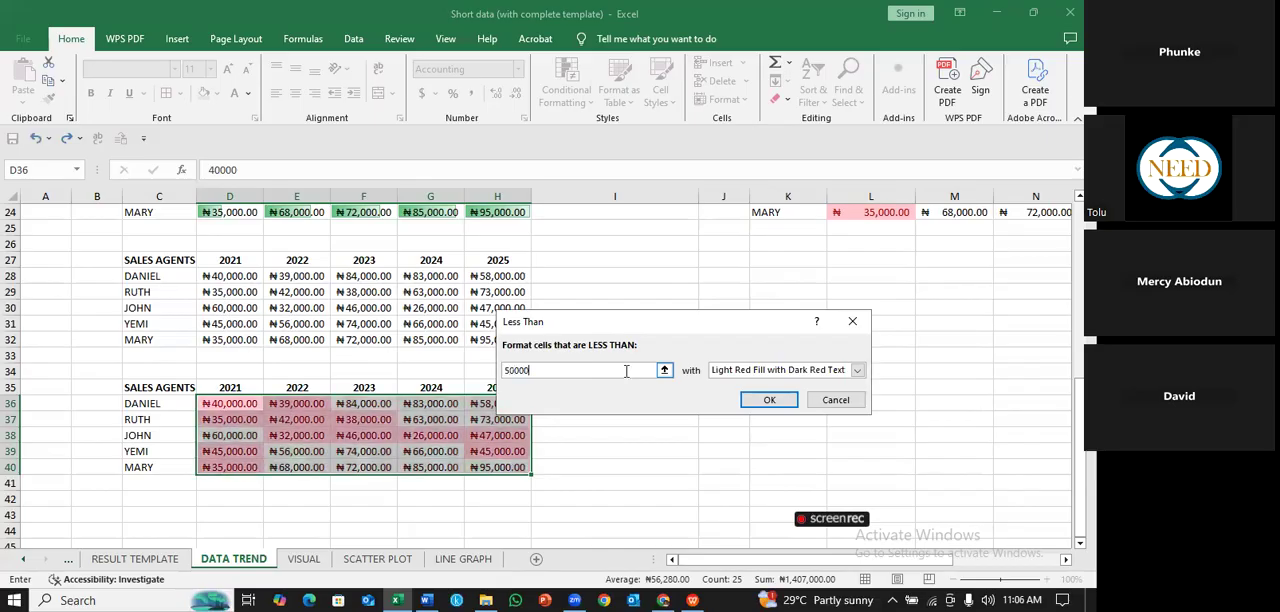
left_click(781, 402)
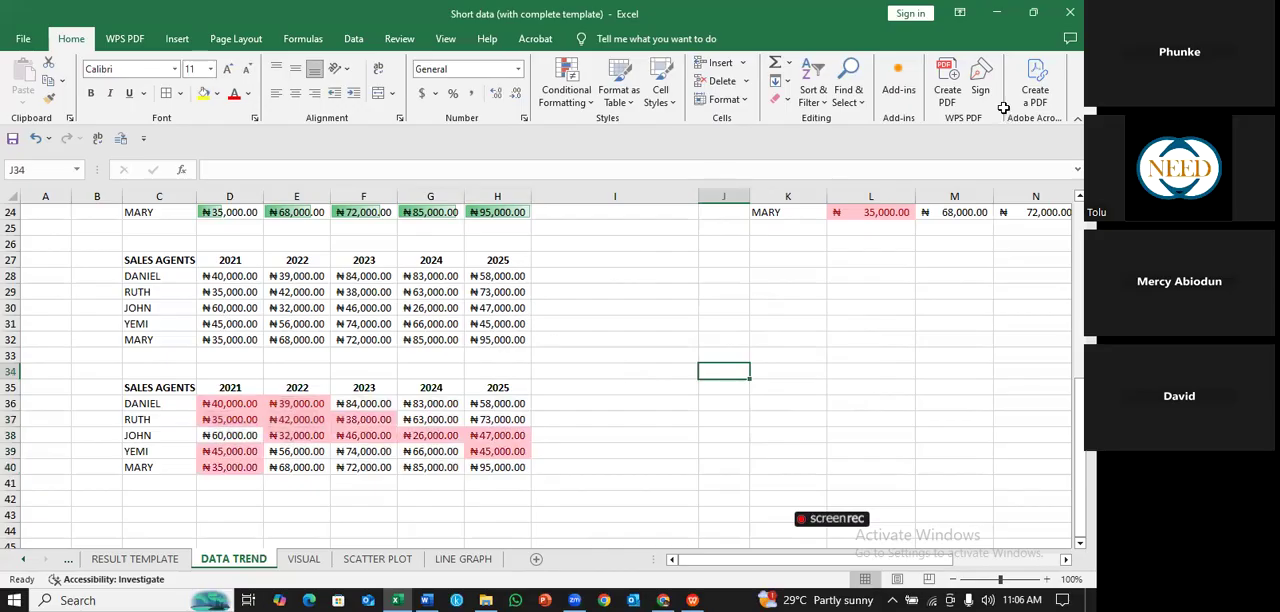
- Examine which sales figures in D36:H40 the Less Than rule highlights, checking the 2021 values in D38 and D37
left_click(621, 425)
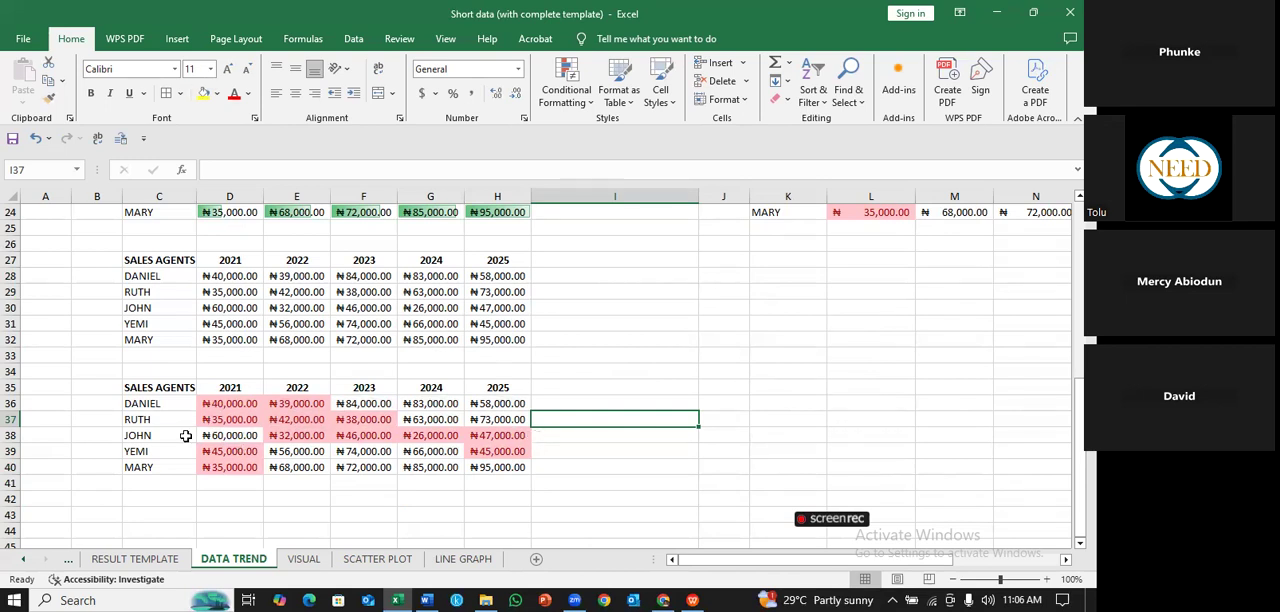
left_click(634, 449)
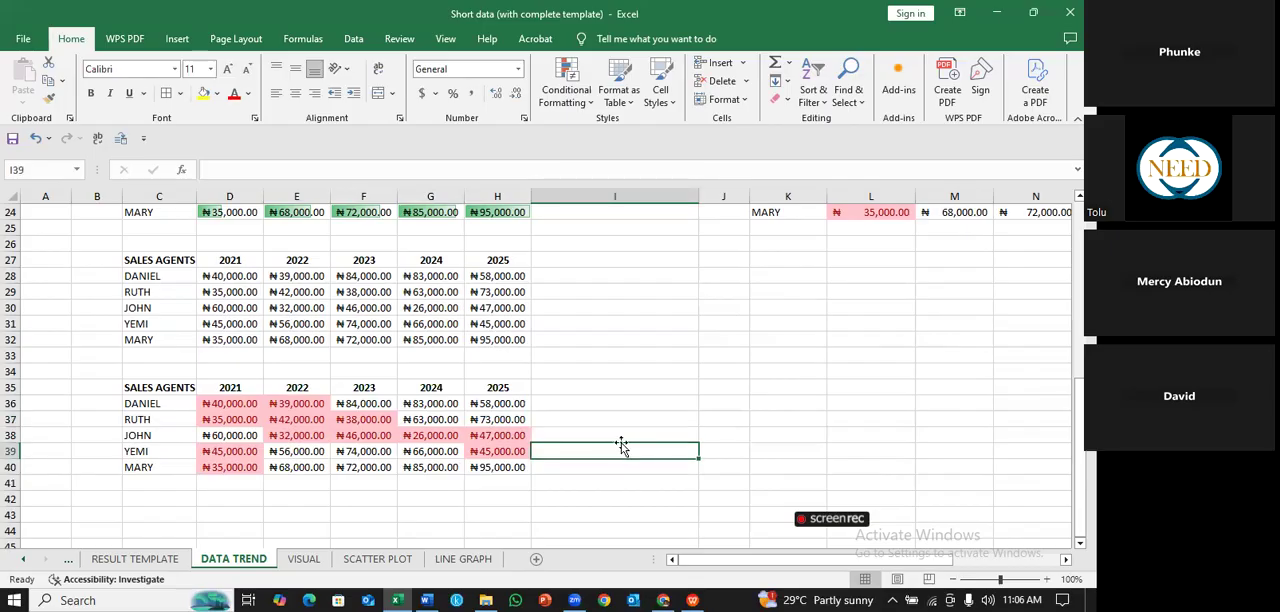
left_click(636, 435)
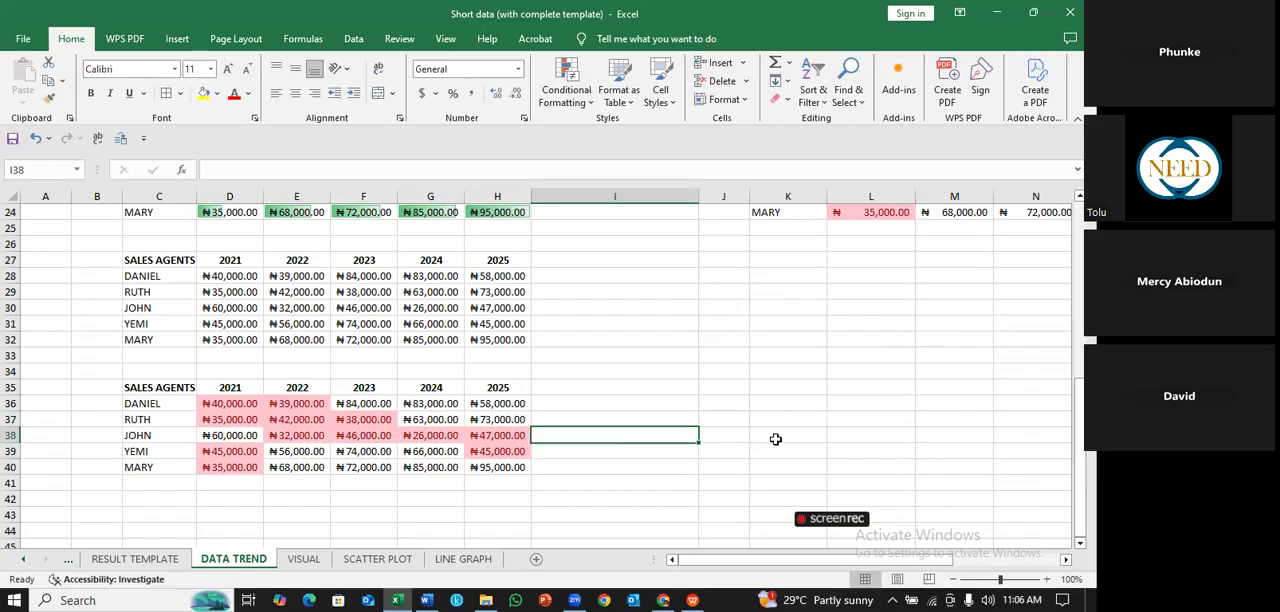
left_click(716, 403)
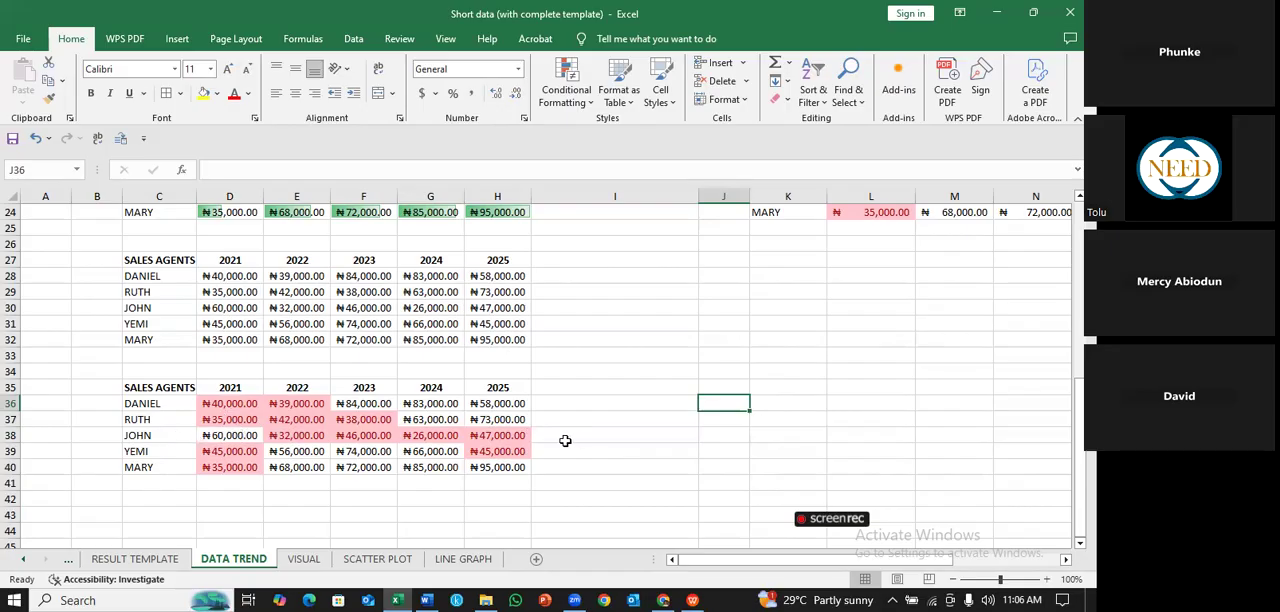
left_click(234, 436)
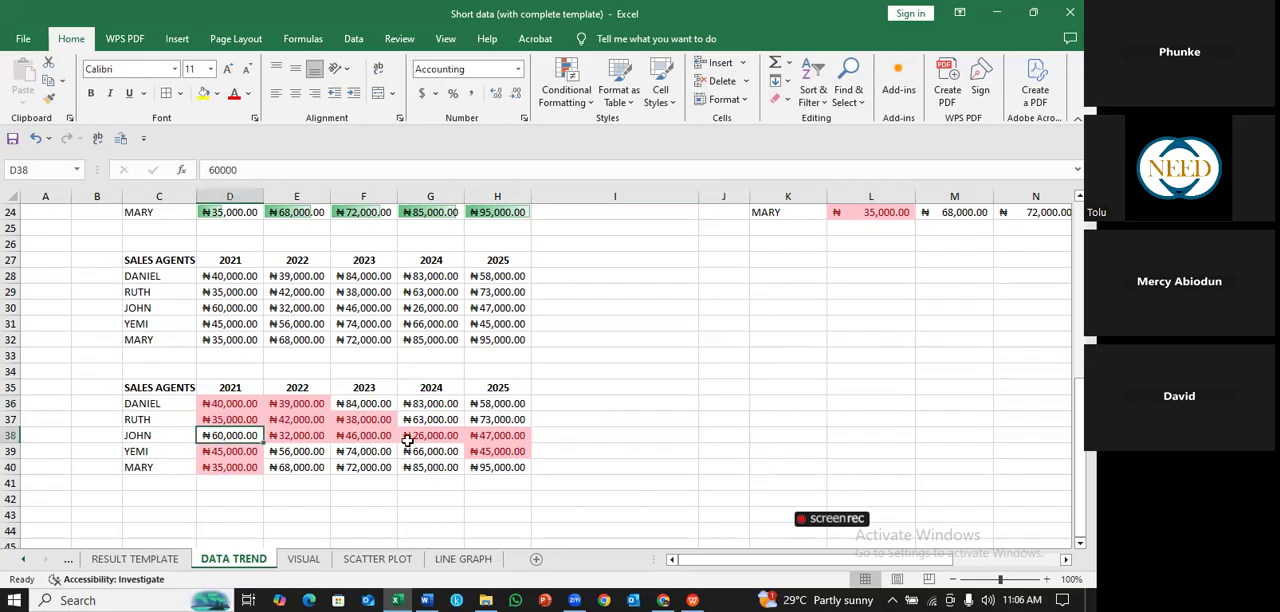
left_click(236, 421)
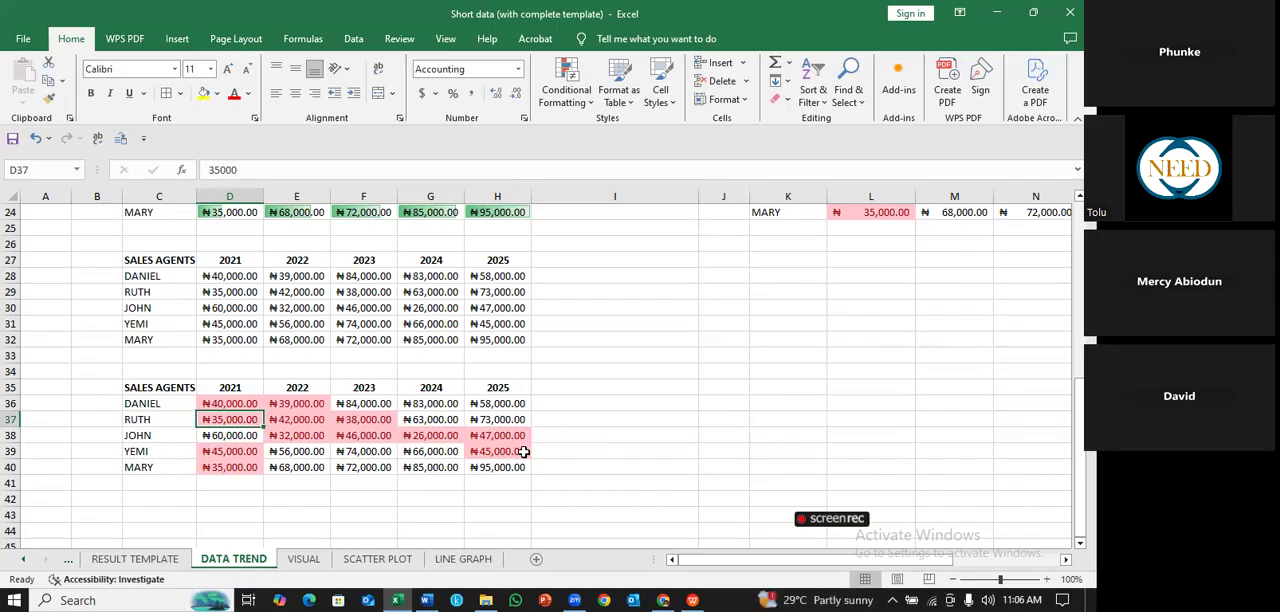
left_click(663, 416)
left_click(690, 389)
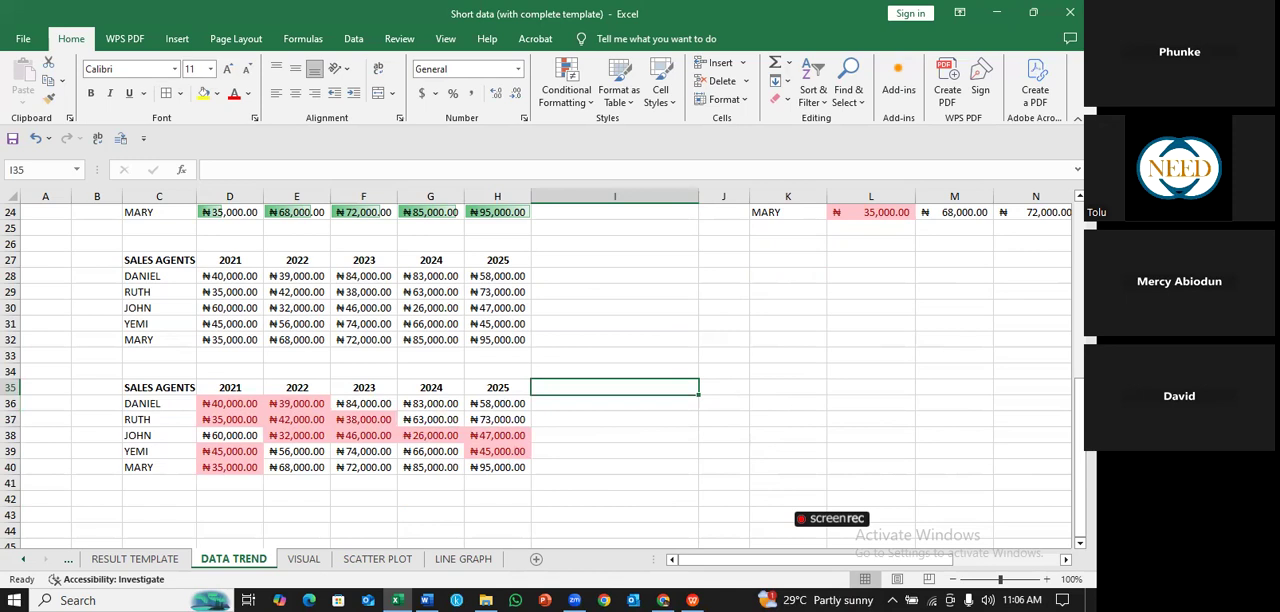
left_click_drag(1080, 455, 1080, 455)
left_click(721, 355)
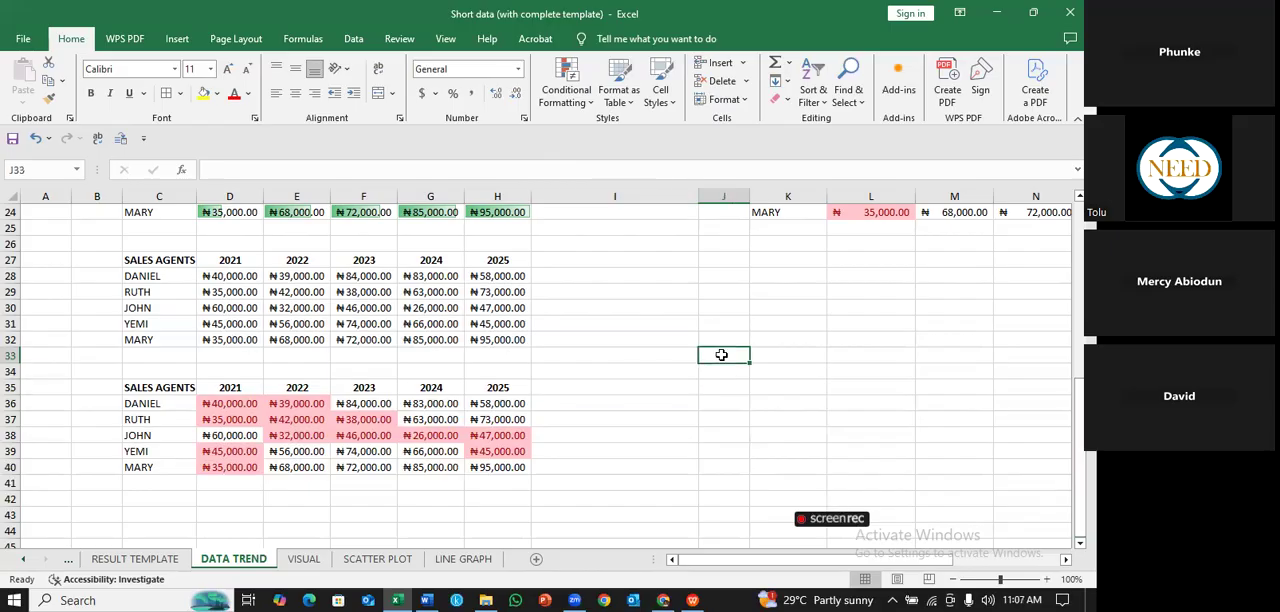
left_click_drag(1080, 455, 601, 239)
- View the rule types offered for a new conditional formatting rule and close the dialog without creating one
left_click(594, 104)
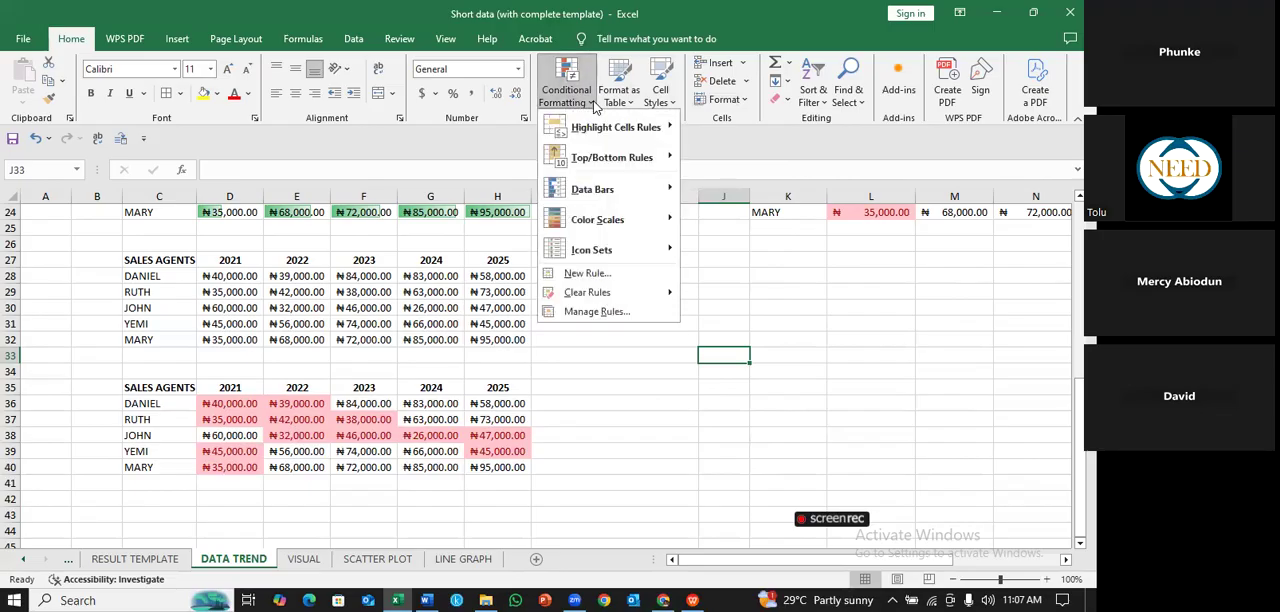
left_click(587, 274)
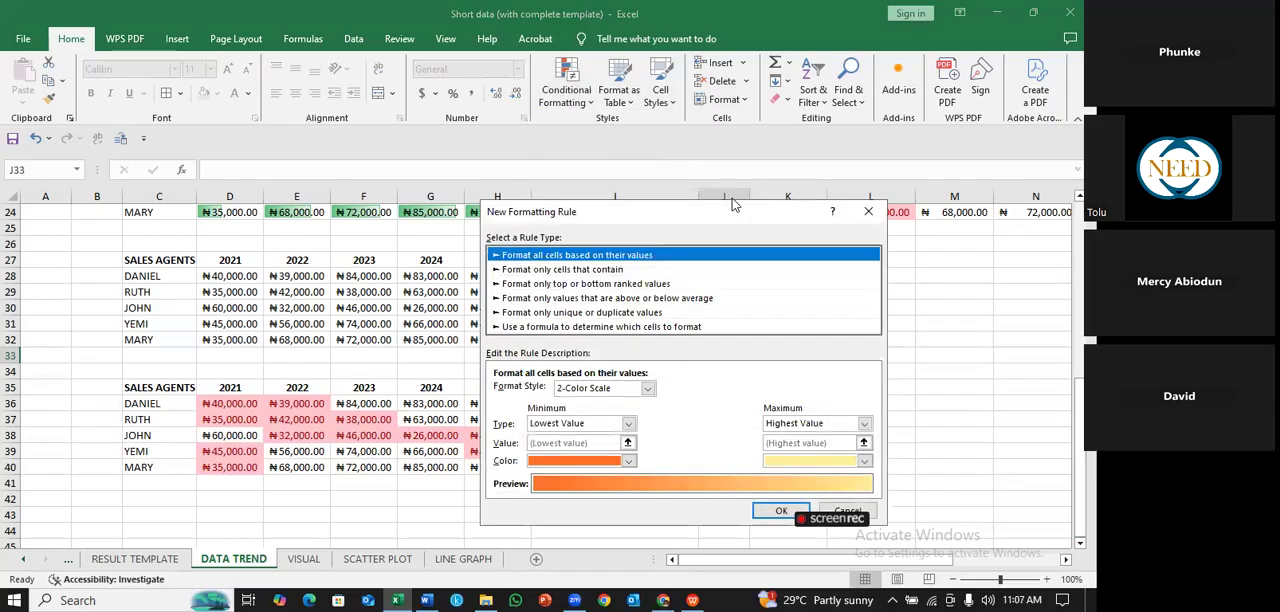
left_click_drag(733, 204, 502, 134)
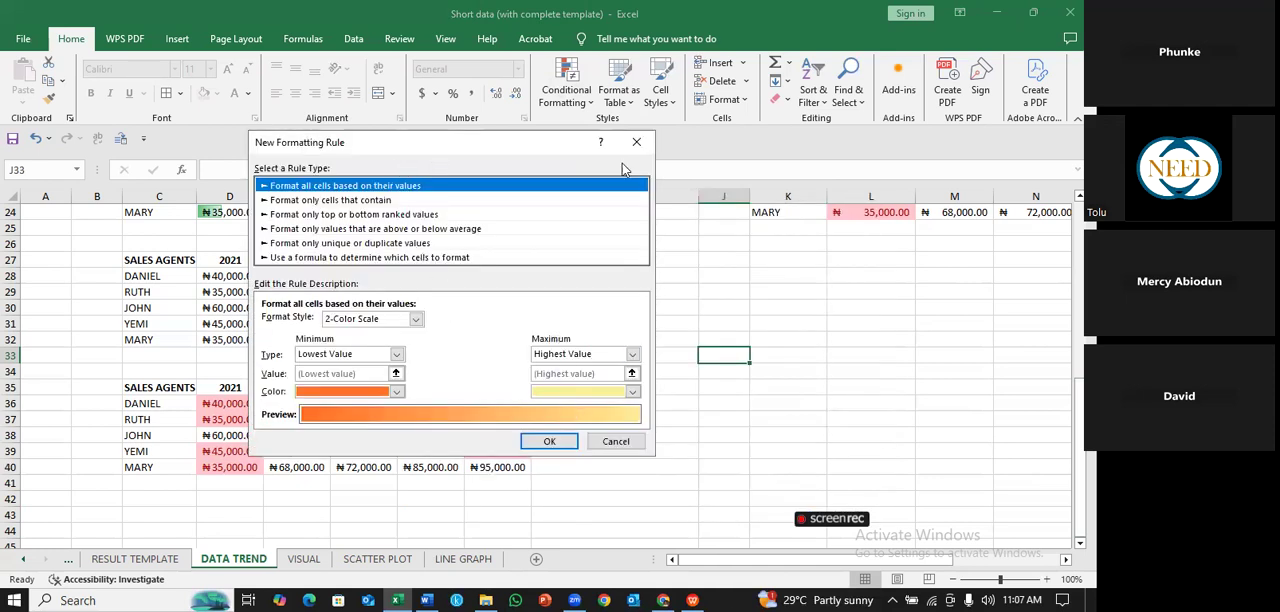
left_click(618, 441)
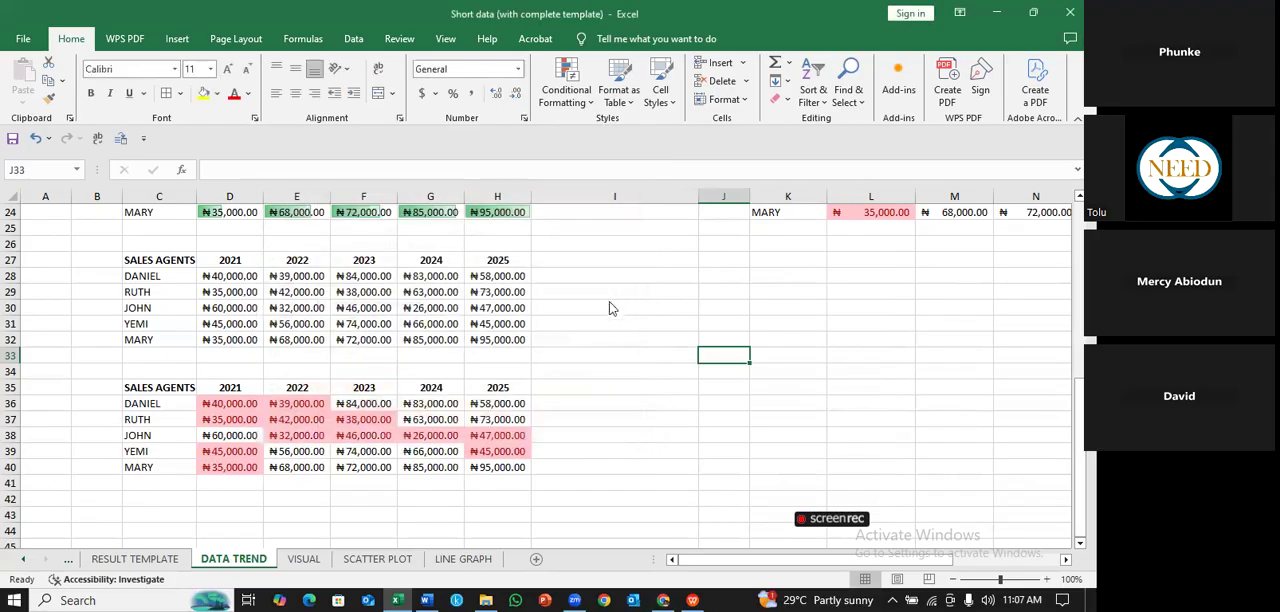
- View the Conditional Formatting Rules Manager for the current selection and close it
left_click(567, 90)
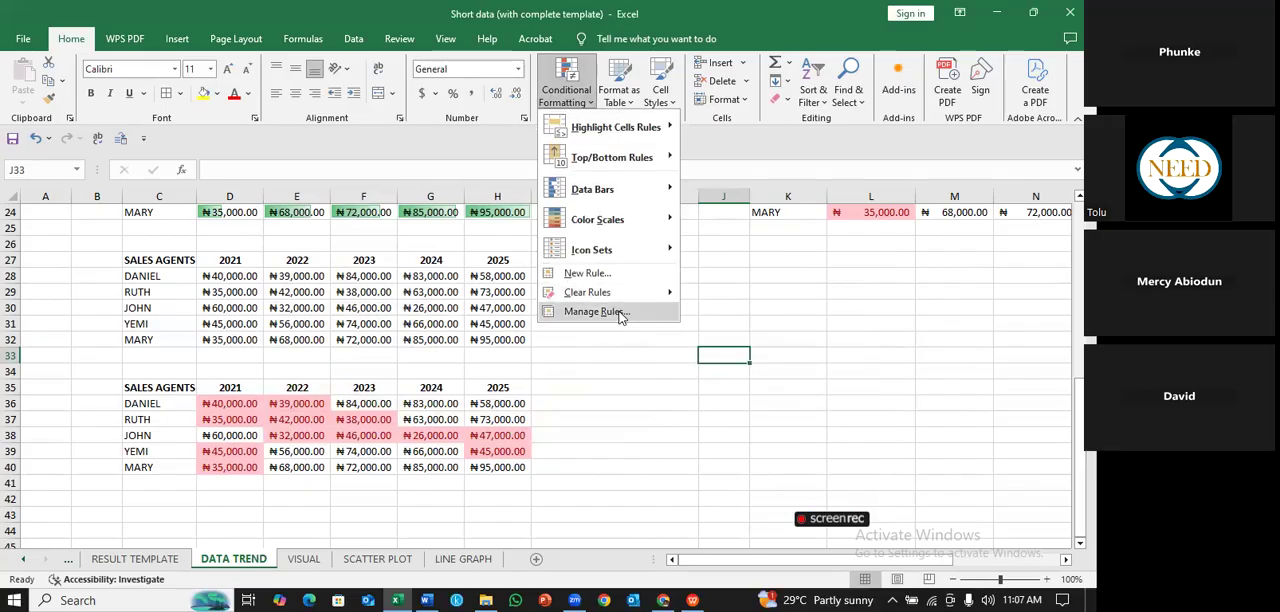
left_click(596, 312)
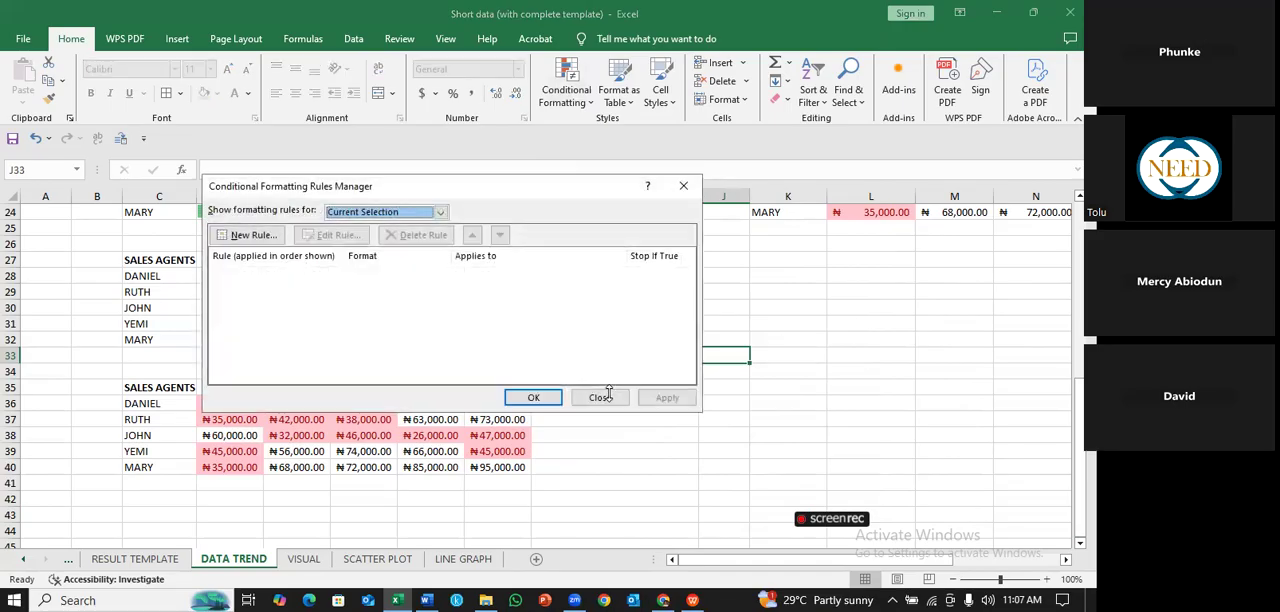
left_click(600, 397)
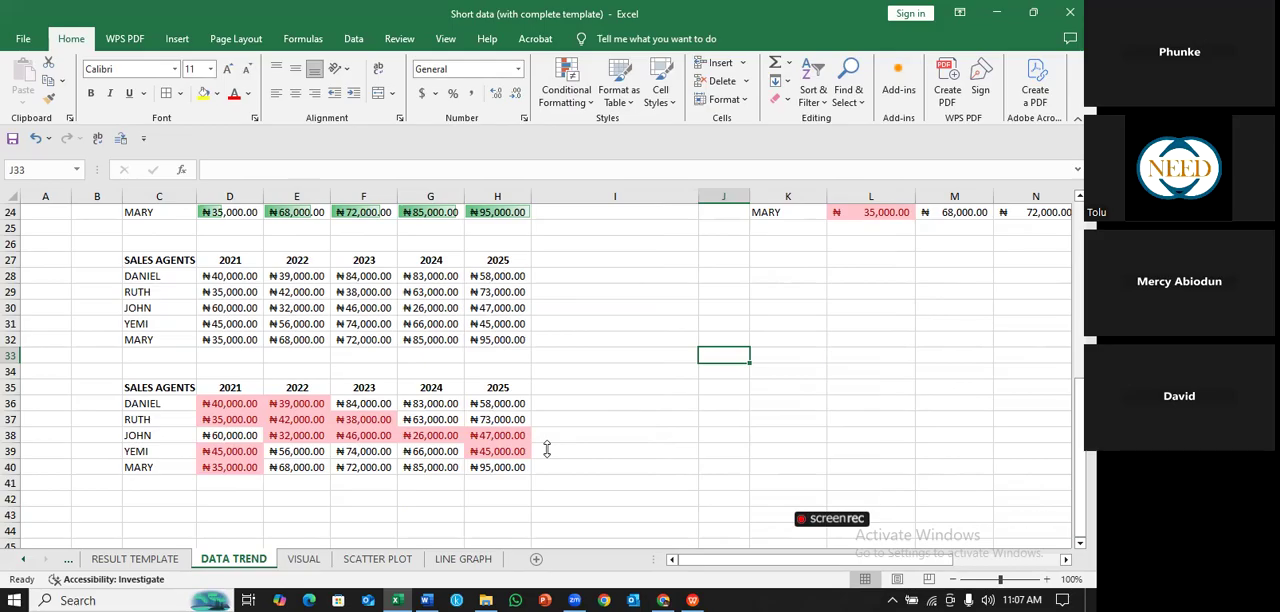
left_click(620, 339)
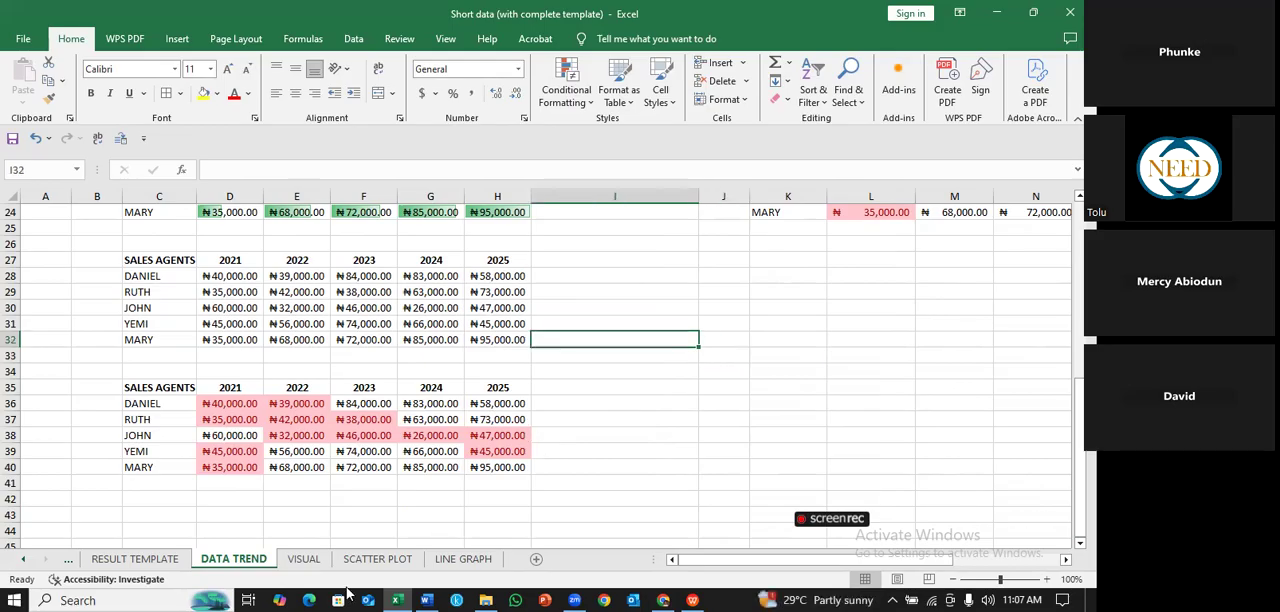
left_click(662, 466)
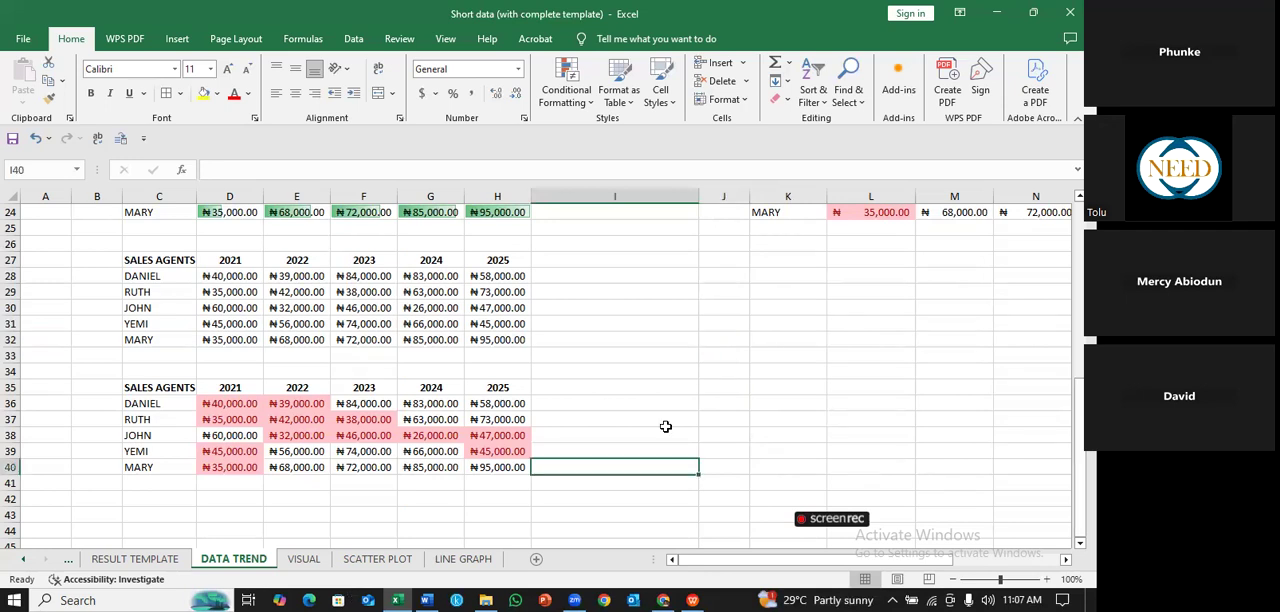
left_click(657, 281)
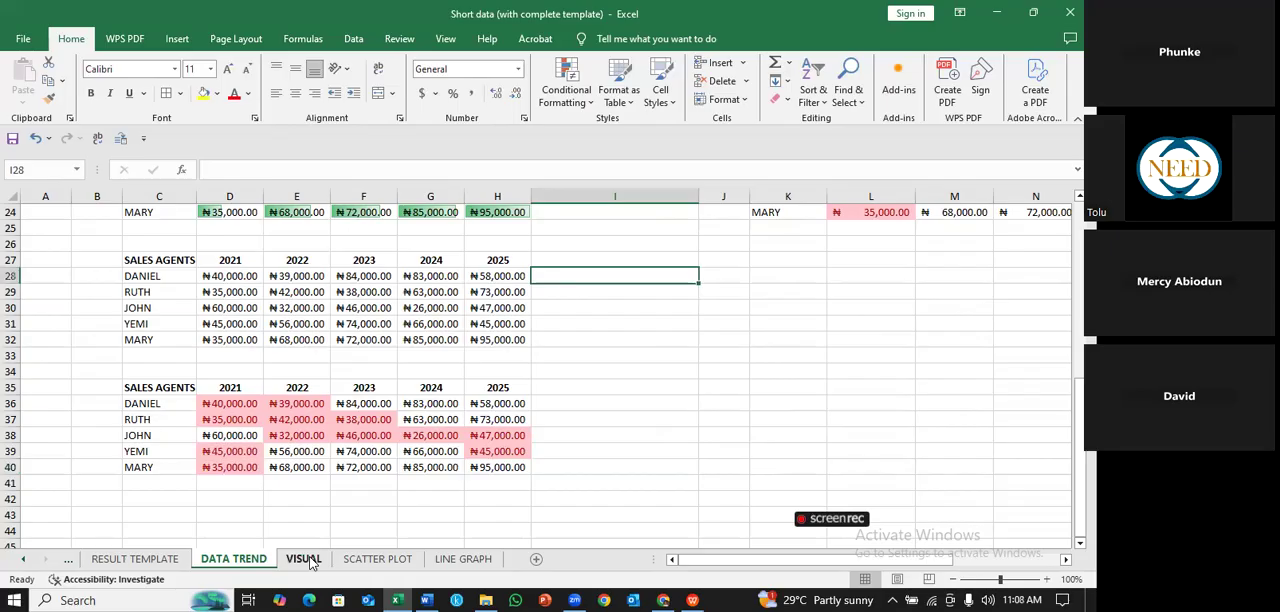
- Switch to the VISUAL sheet
left_click(304, 559)
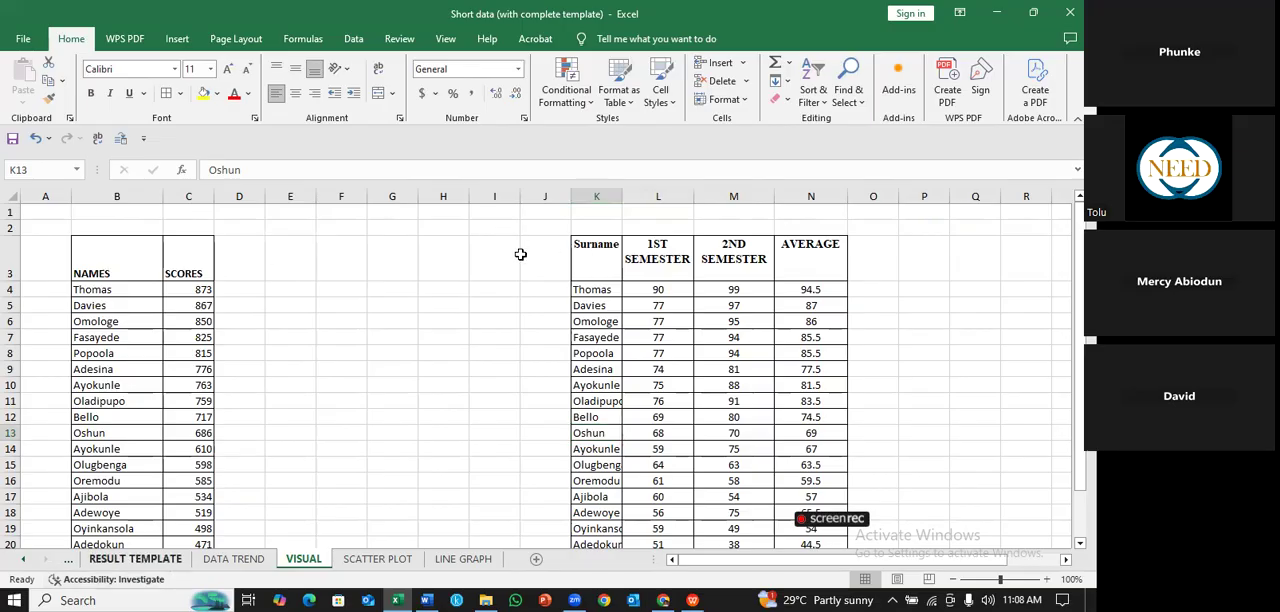
- Review the Obtained marks in P3:P19 of the RESULT TEMPLATE sheet and return to the VISUAL sheet
key("ctrl+Page_Up")
key("ctrl+Page_Up")
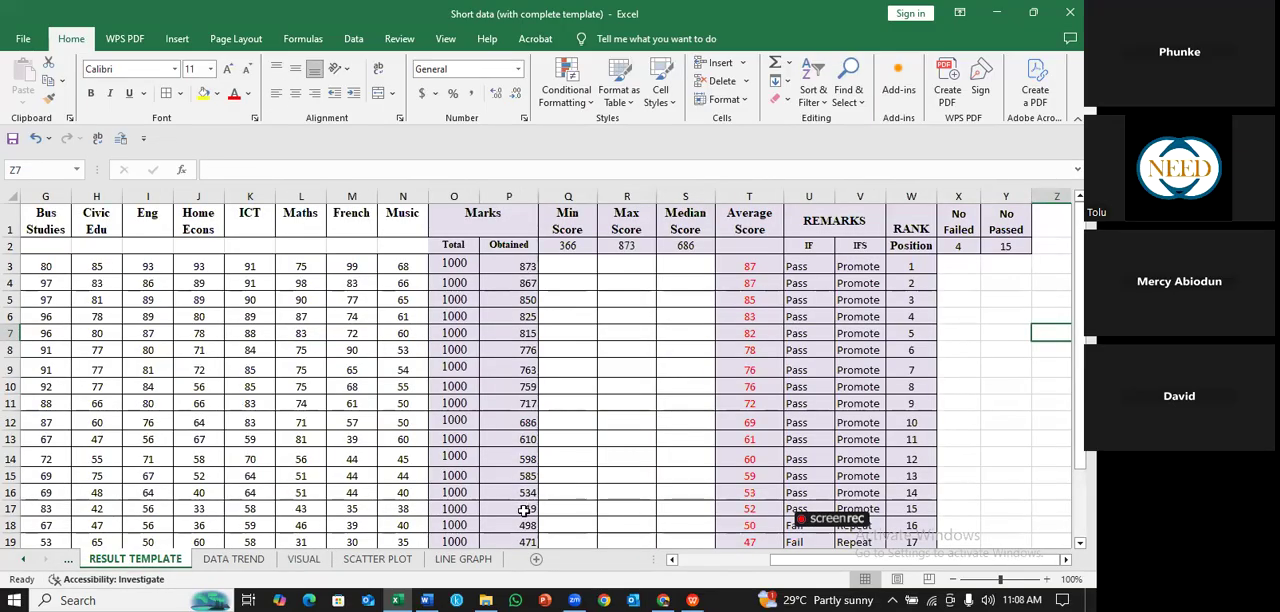
left_click_drag(509, 266, 509, 541)
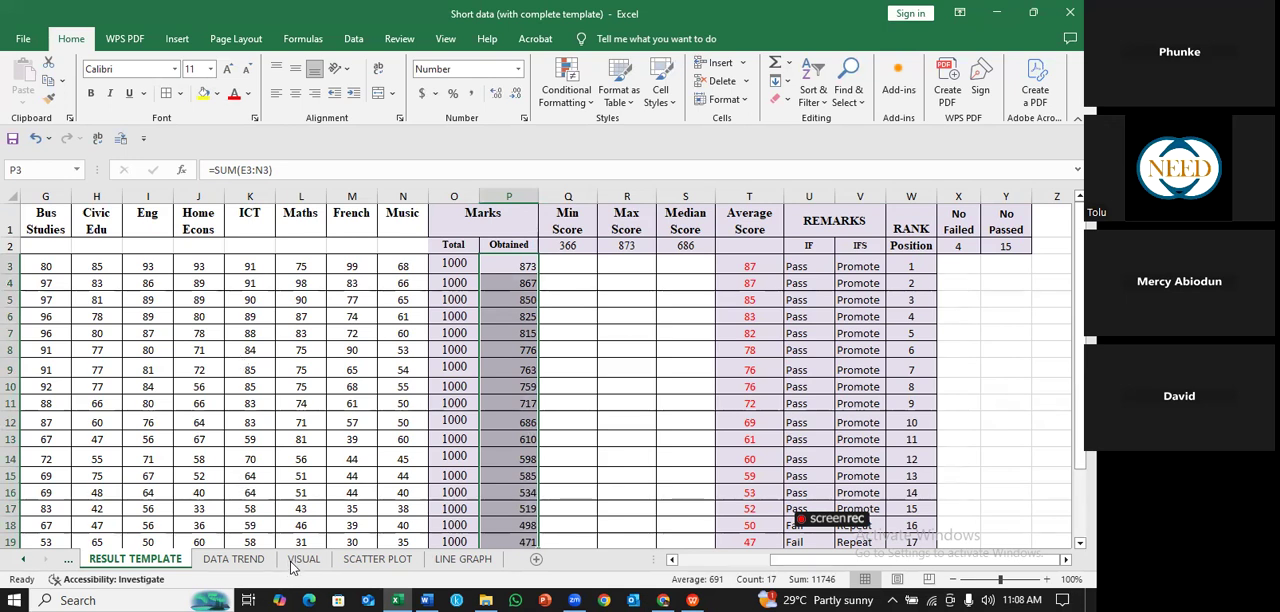
left_click(242, 487)
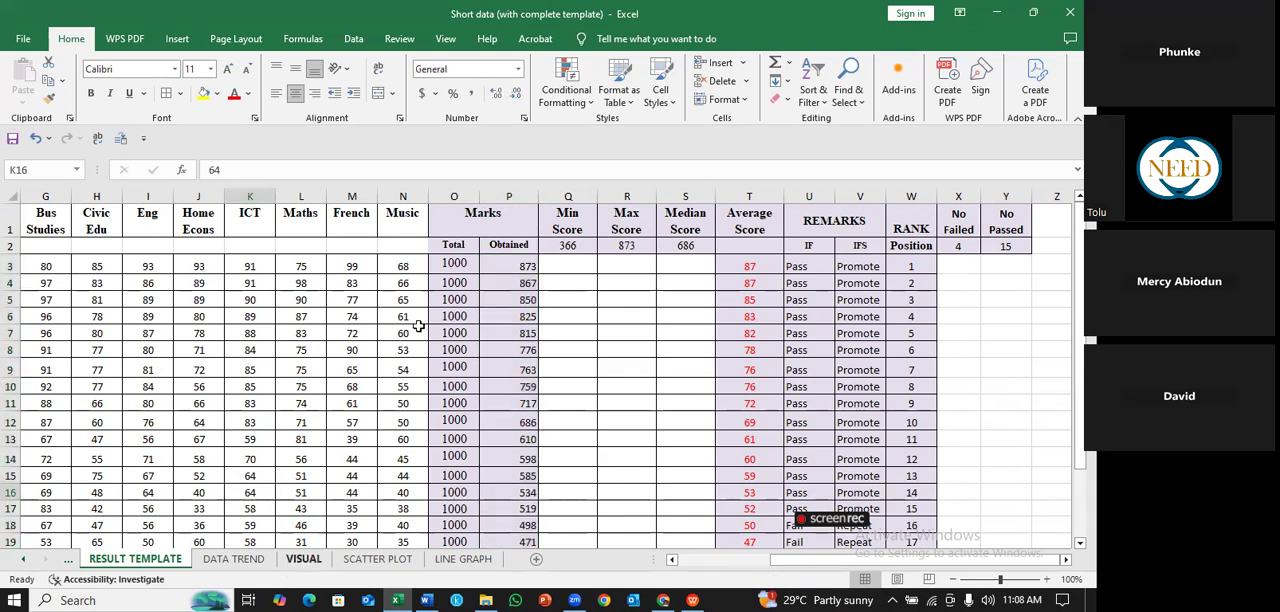
left_click(188, 260)
left_click(443, 337)
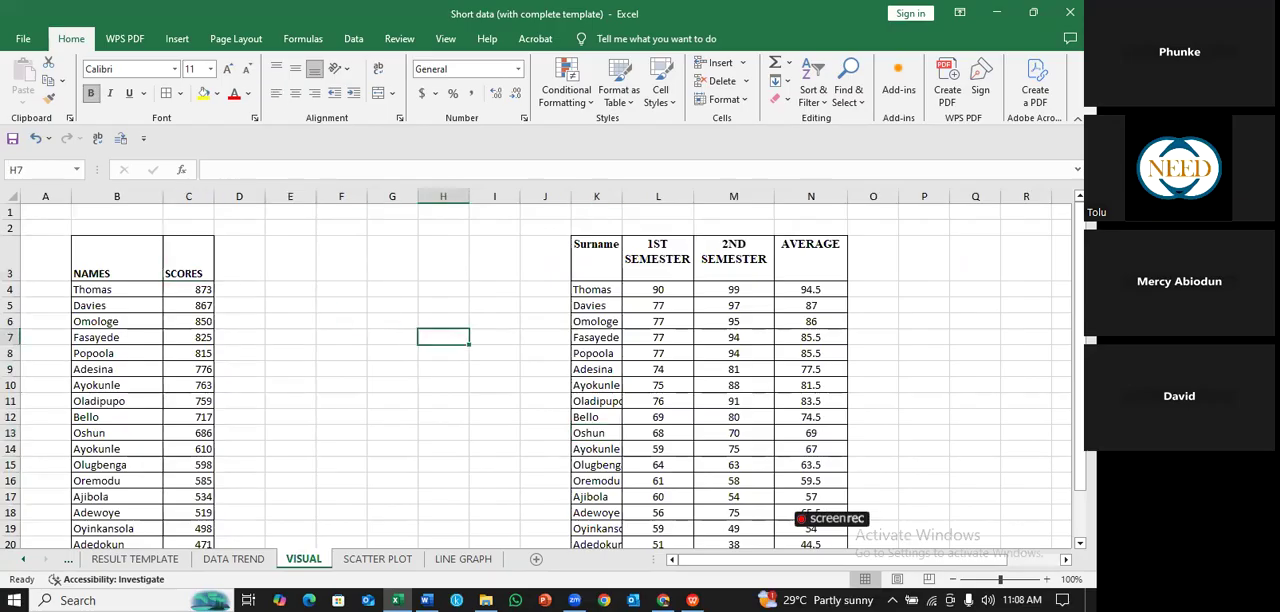
- Examine the NAMES and SCORES table in B3:C22 on the VISUAL sheet, including the whole score column
scroll(190, 290, "down", 1)
scroll(190, 290, "up", 1)
left_click_drag(1080, 241, 1080, 272)
left_click_drag(125, 236, 205, 236)
key("shift+Down")
key("shift+Down")
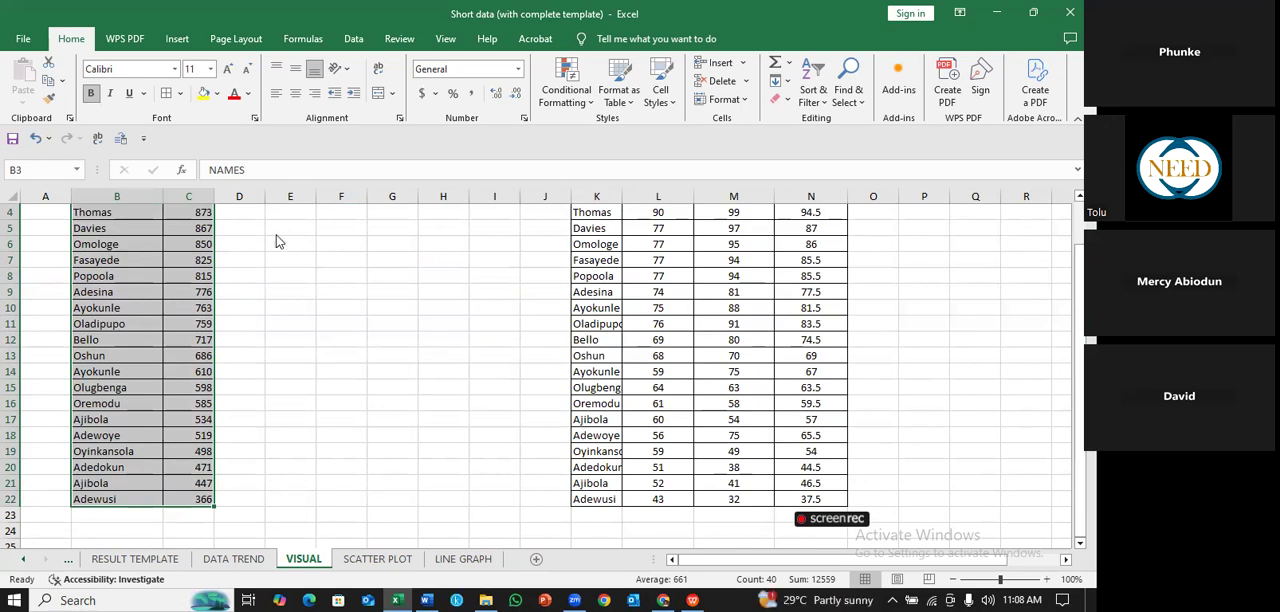
left_click_drag(1079, 398, 1079, 393)
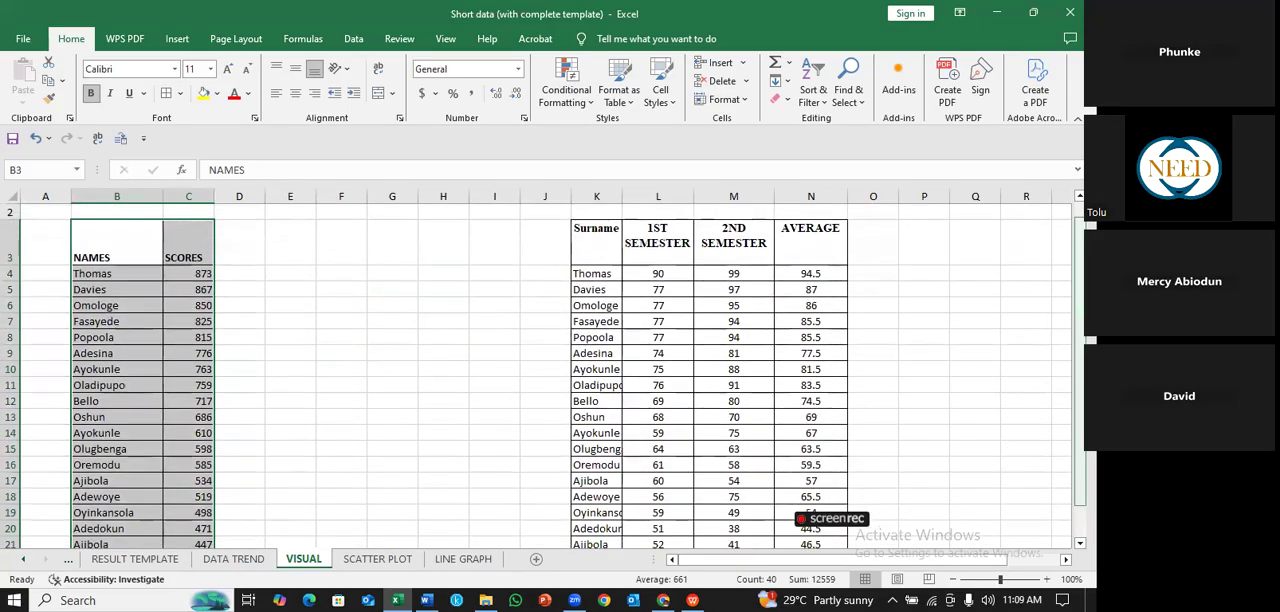
left_click(200, 289)
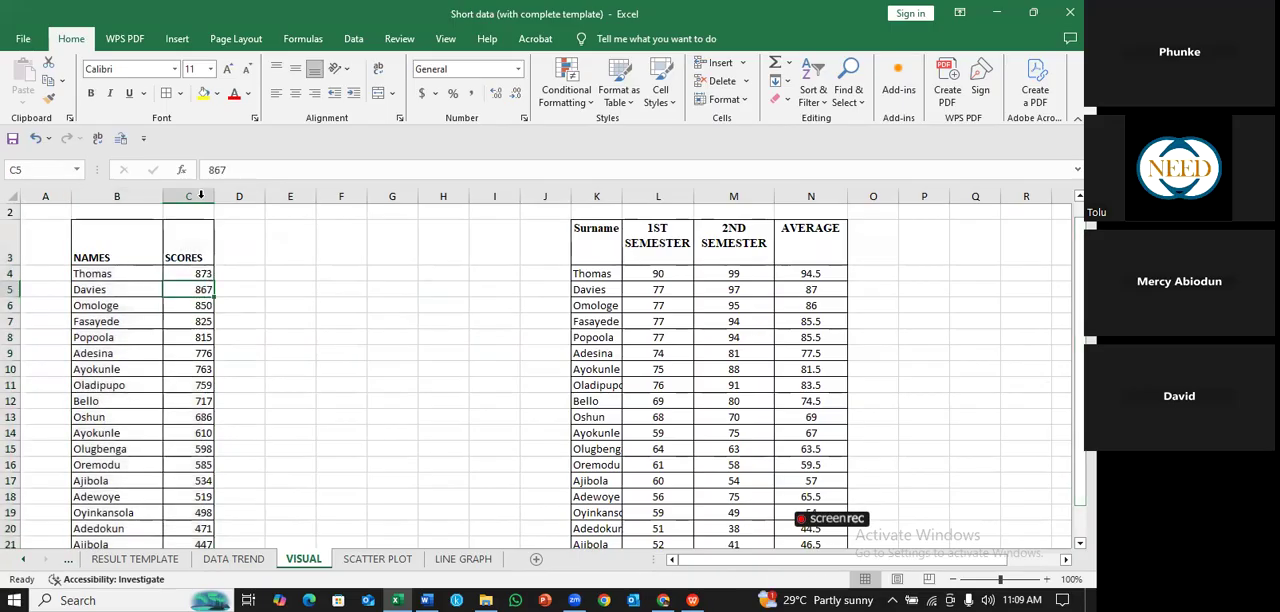
left_click(200, 195)
left_click(311, 316)
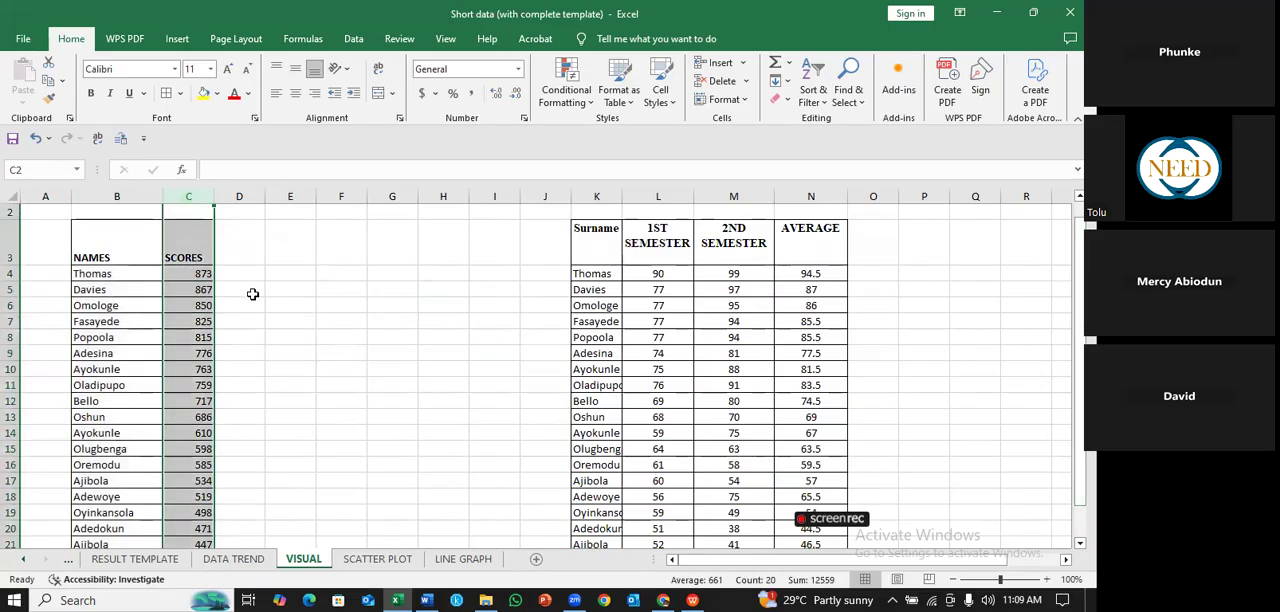
- Start a new conditional formatting rule for the scores in C4:C22, using Icon Sets with the 3 Traffic Lights (Rimmed) style
left_click_drag(203, 275, 201, 496)
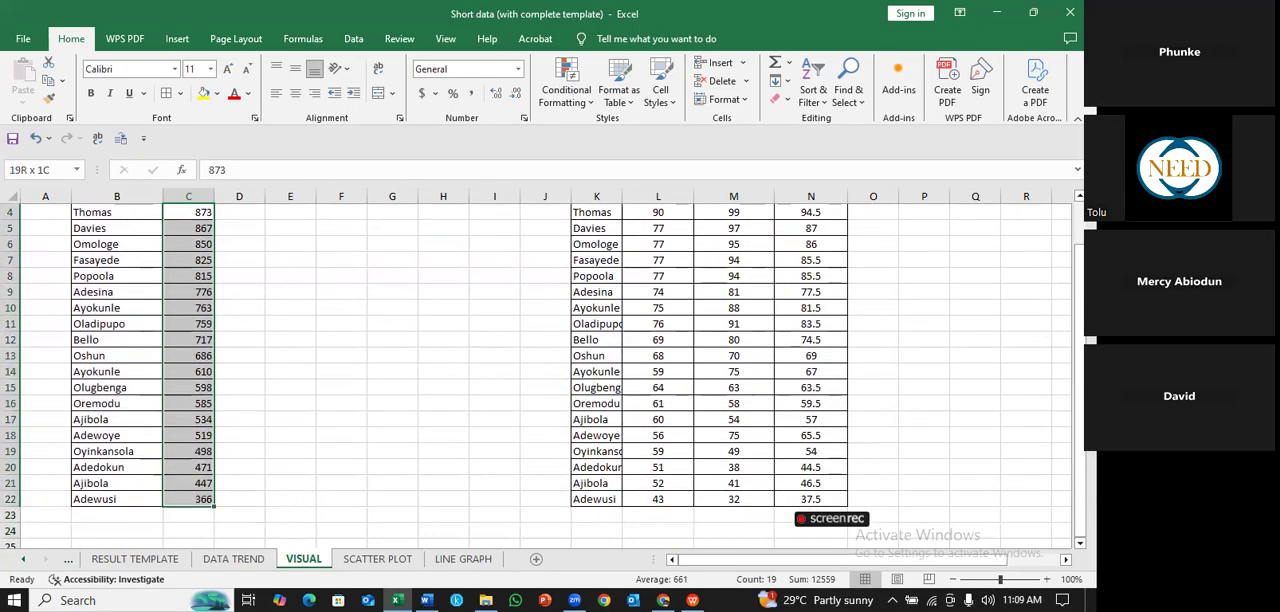
left_click_drag(1080, 320, 1080, 272)
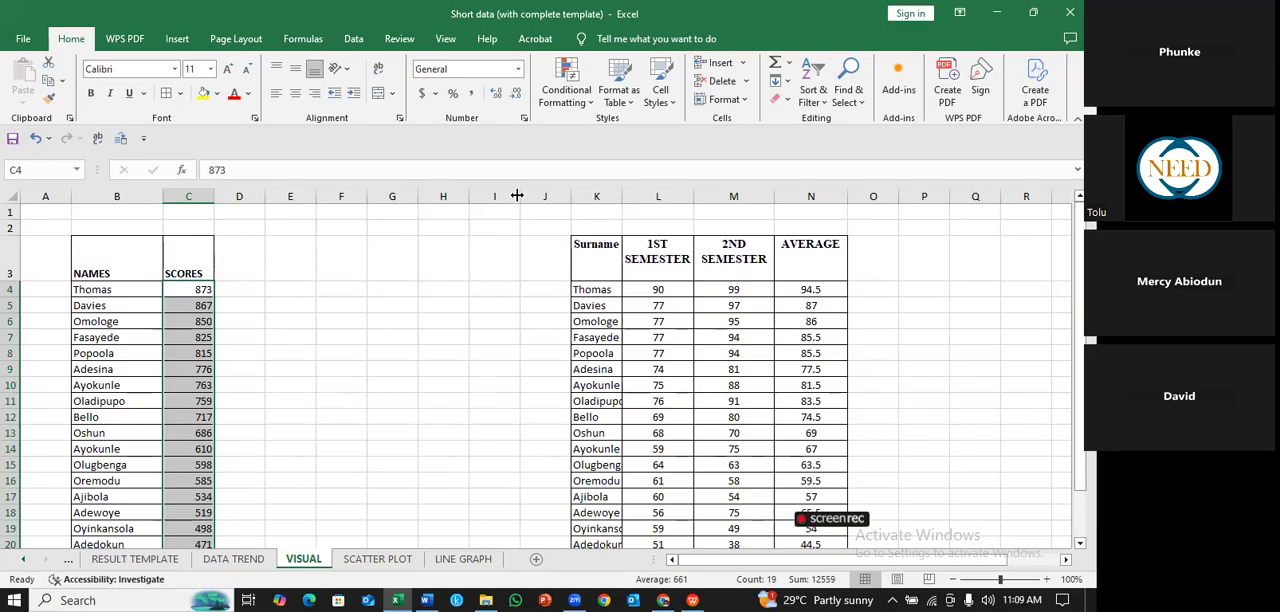
left_click(593, 104)
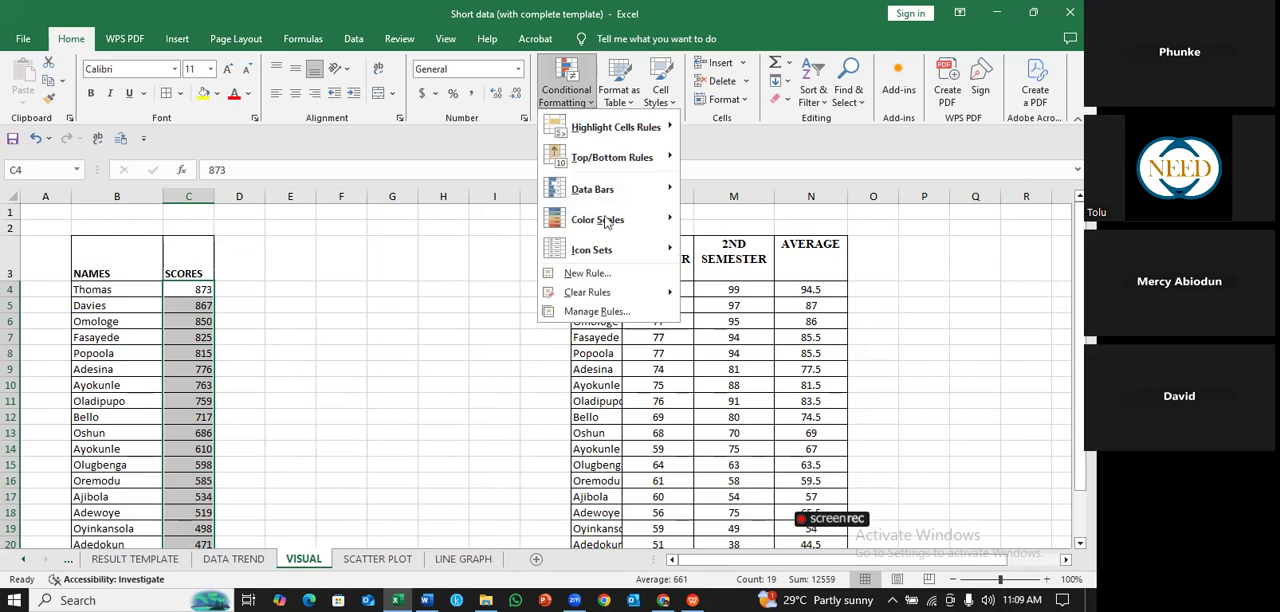
left_click(601, 274)
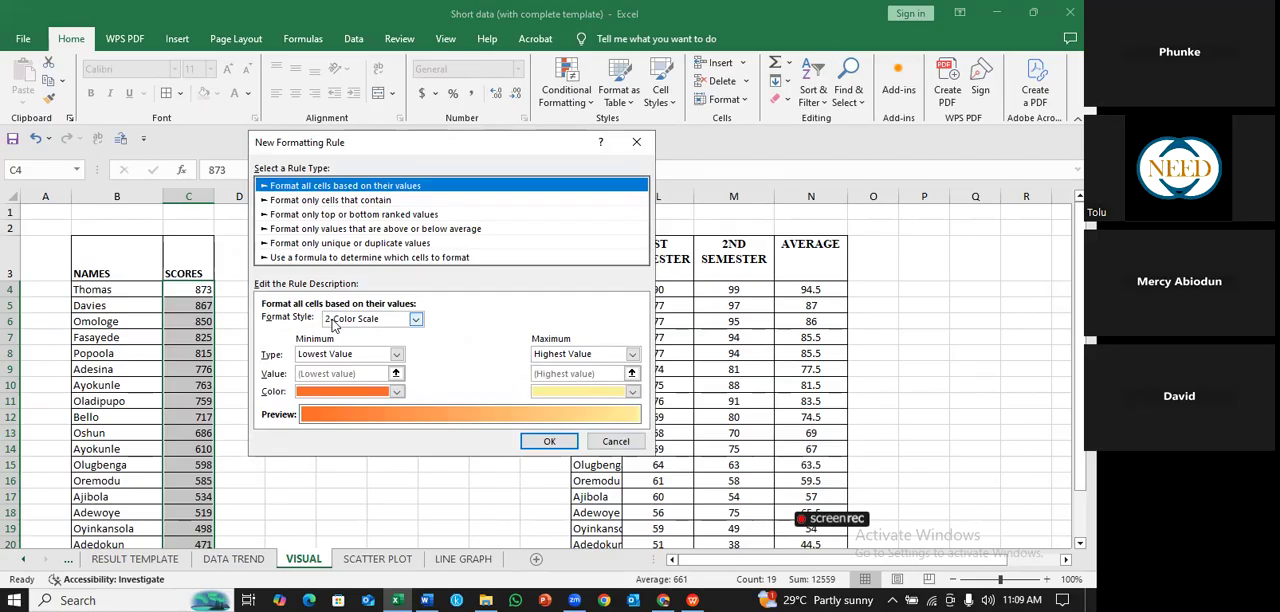
left_click(415, 320)
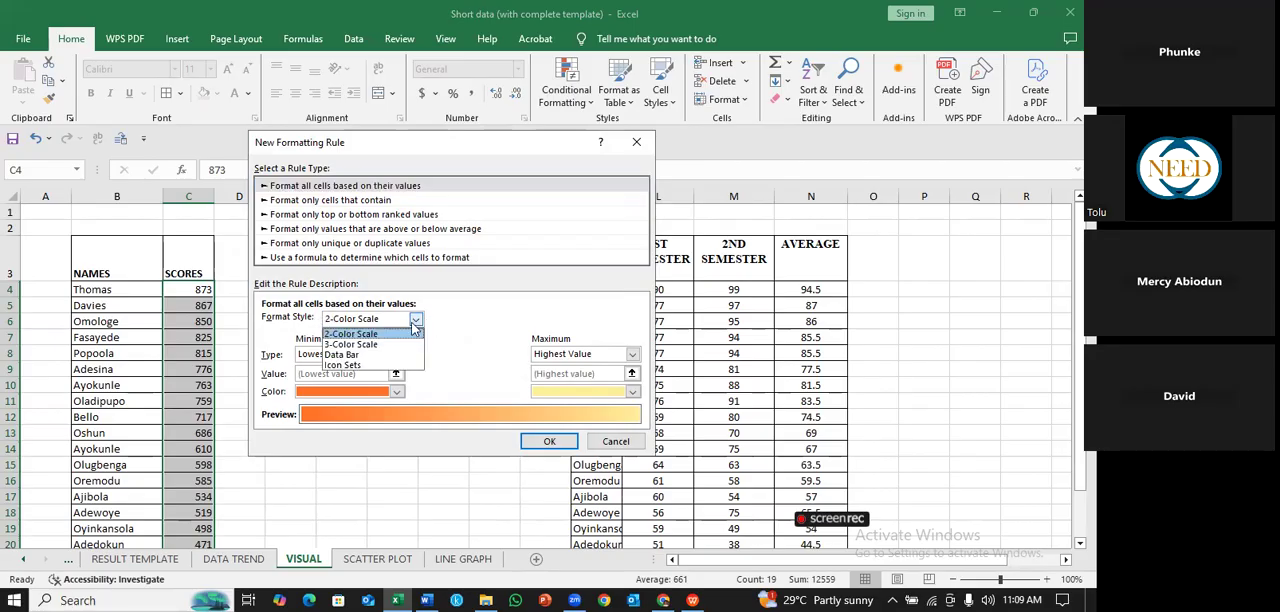
left_click(358, 366)
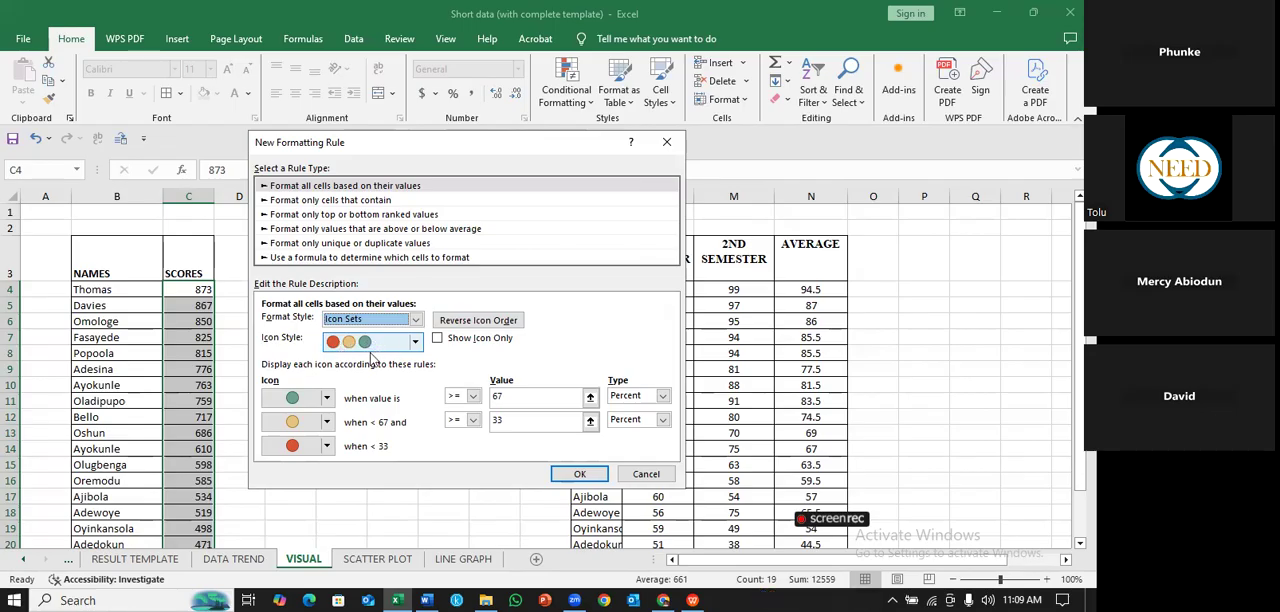
left_click(416, 343)
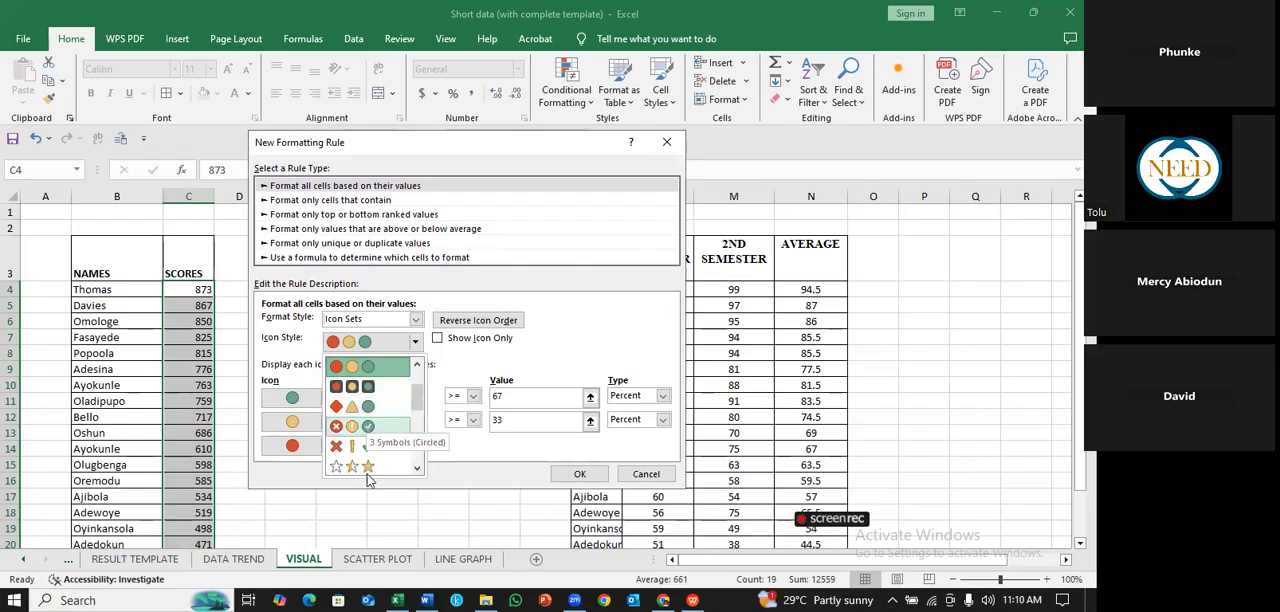
left_click(368, 387)
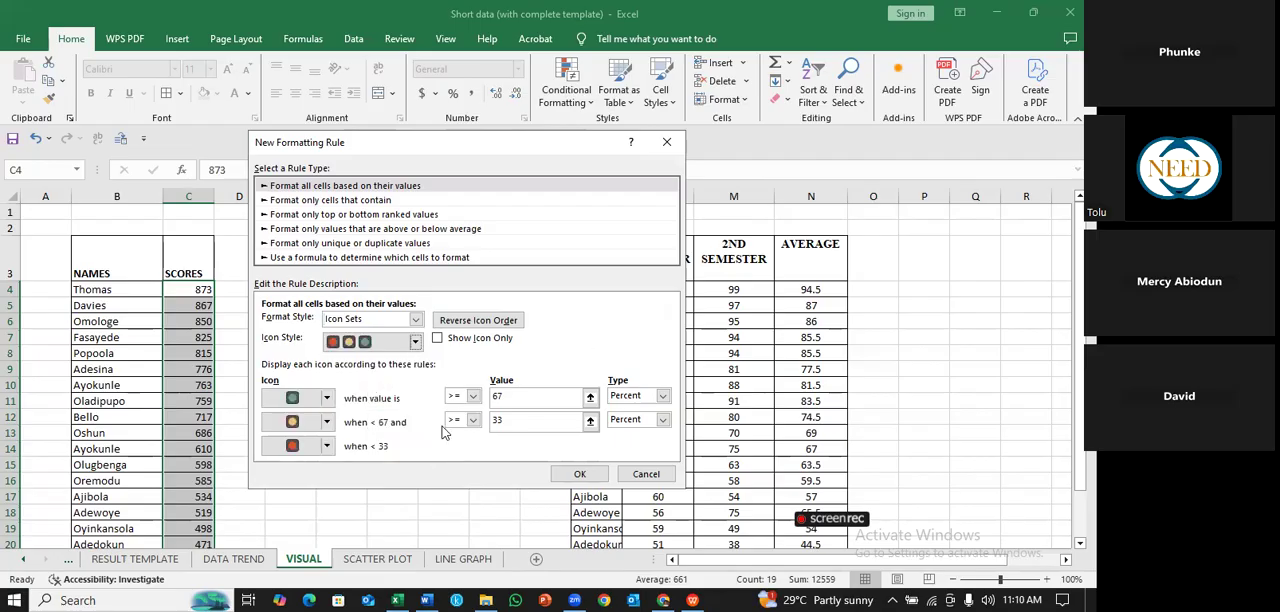
left_click(328, 399)
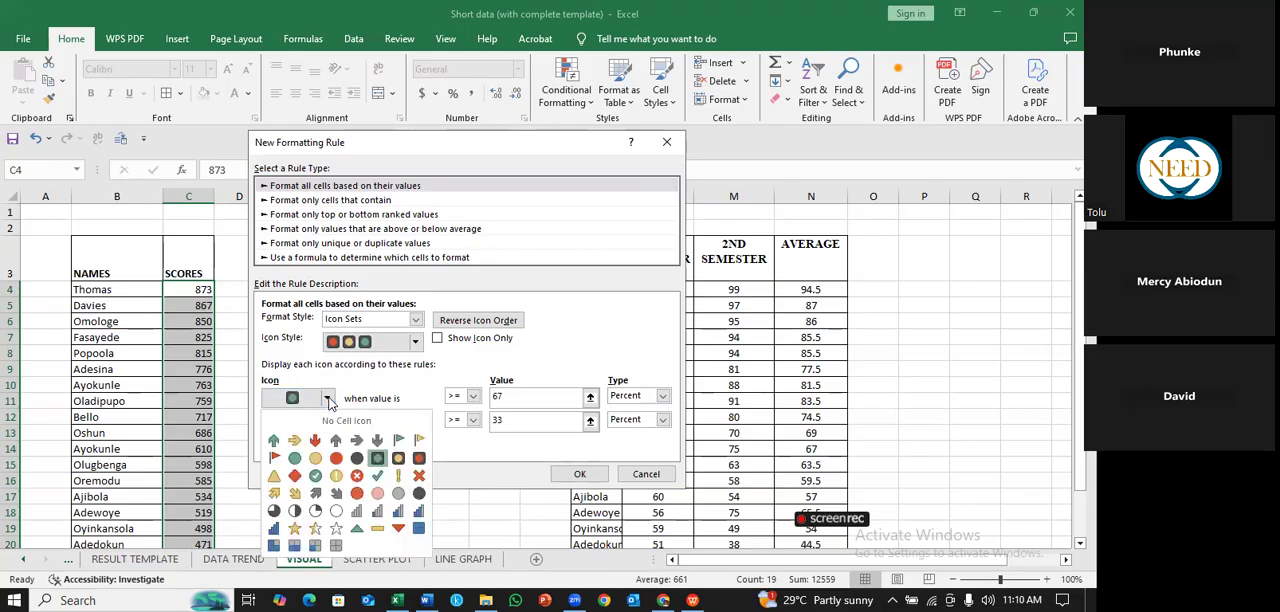
left_click(328, 399)
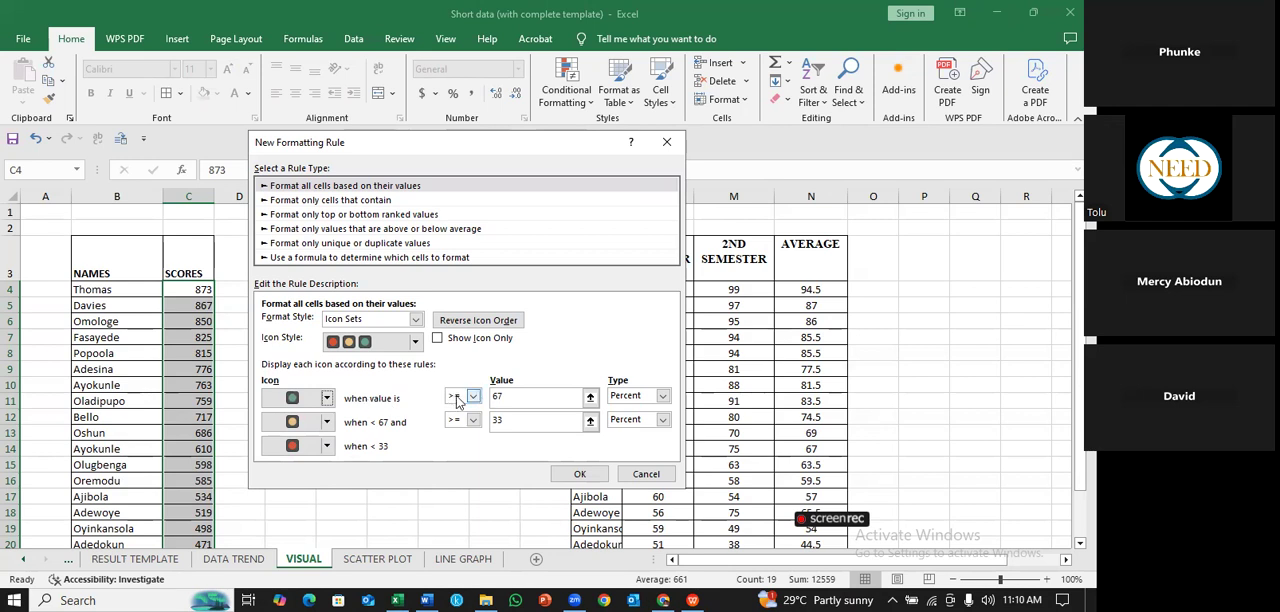
- Set the green icon's threshold to values >= 800, with Number as the value type
left_click(517, 396)
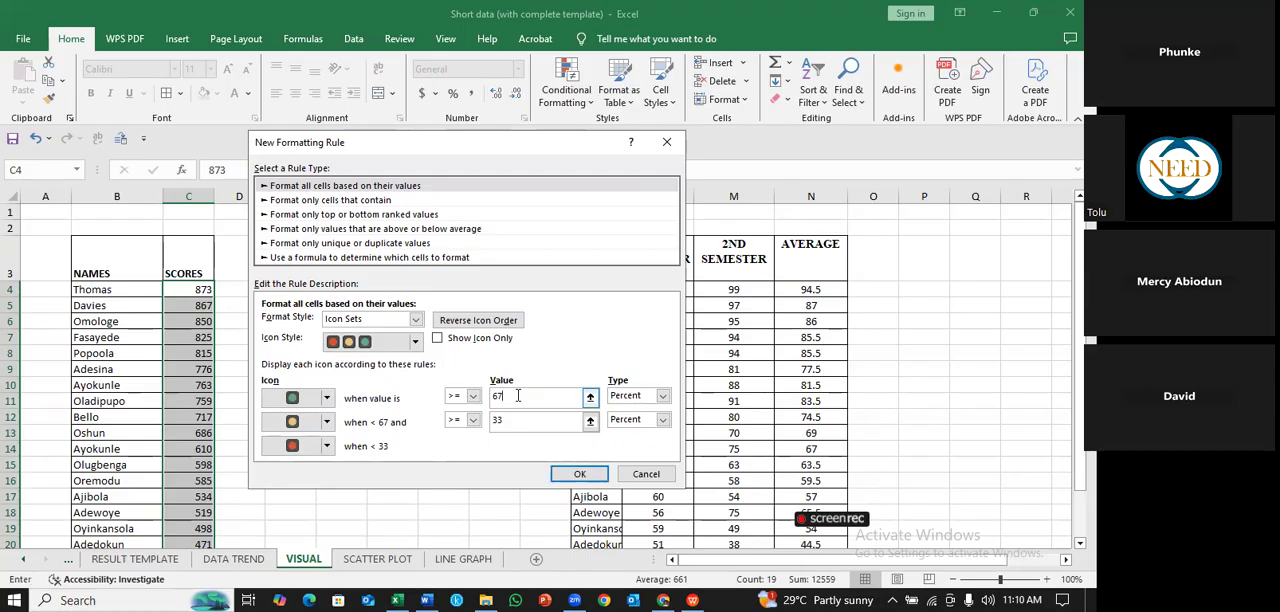
key("BackSpace")
key("BackSpace")
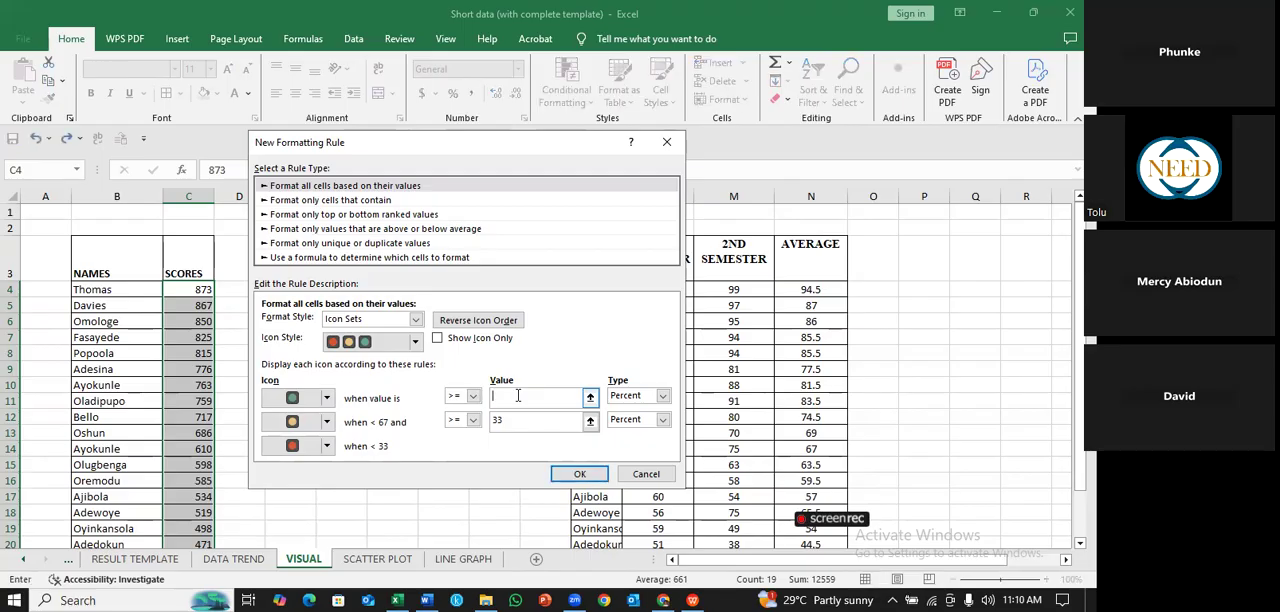
left_click(663, 397)
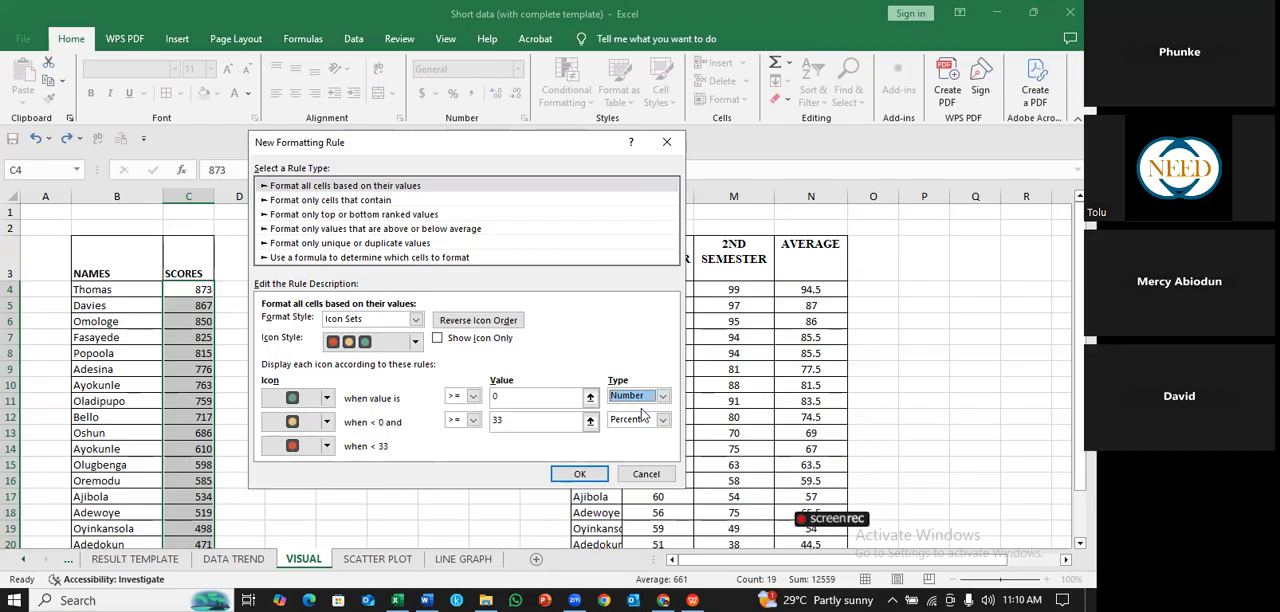
left_click(546, 398)
key("BackSpace")
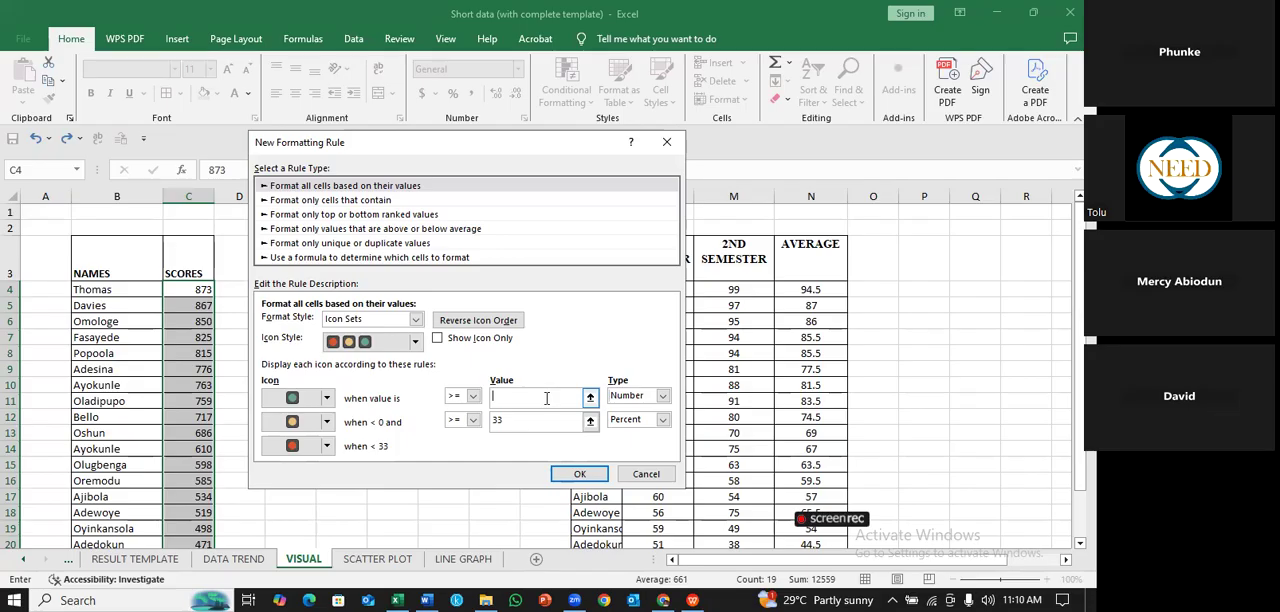
type("800")
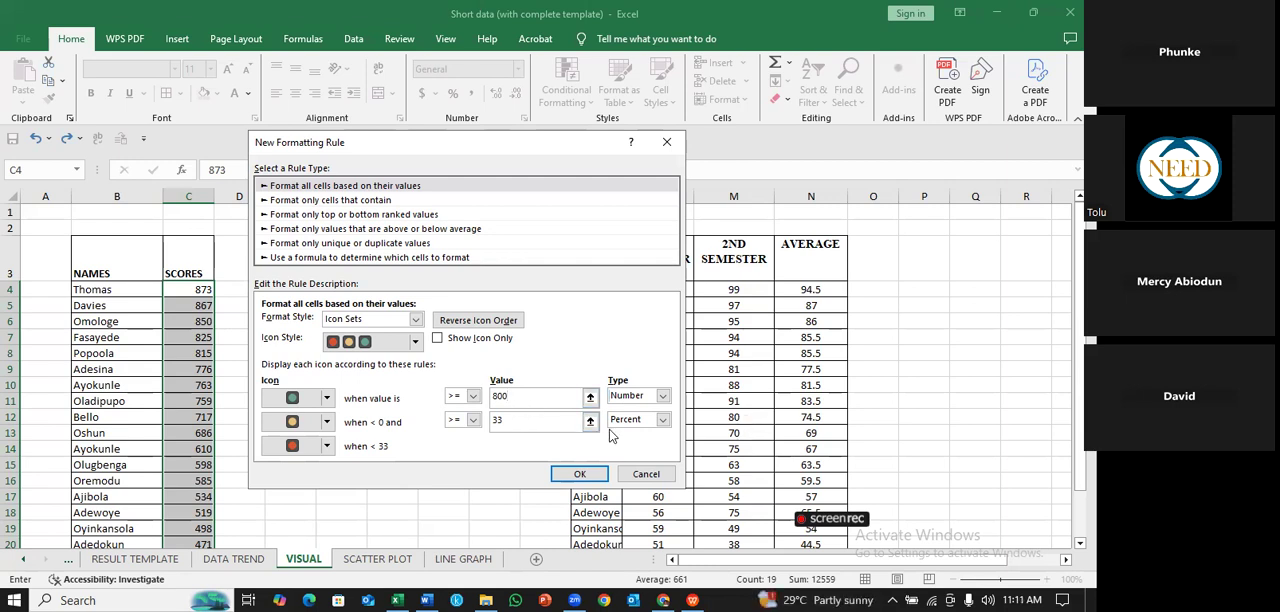
- Set the yellow icon's threshold to >= 500 as a Number, and apply the icon set rule to the scores
left_click(662, 421)
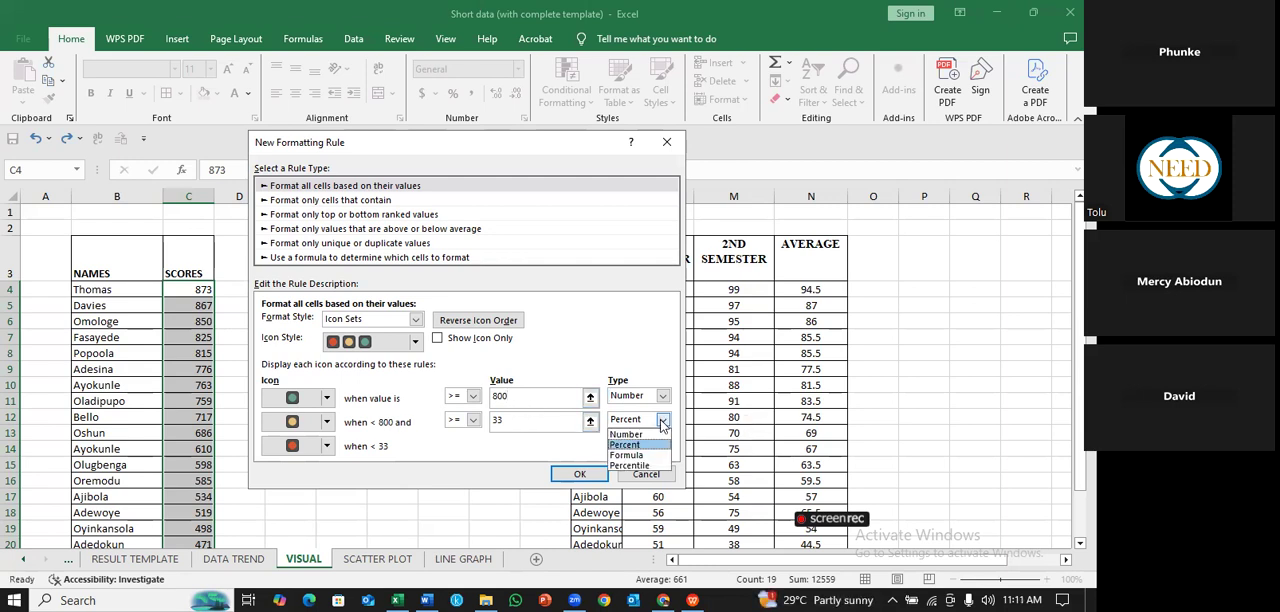
left_click(640, 435)
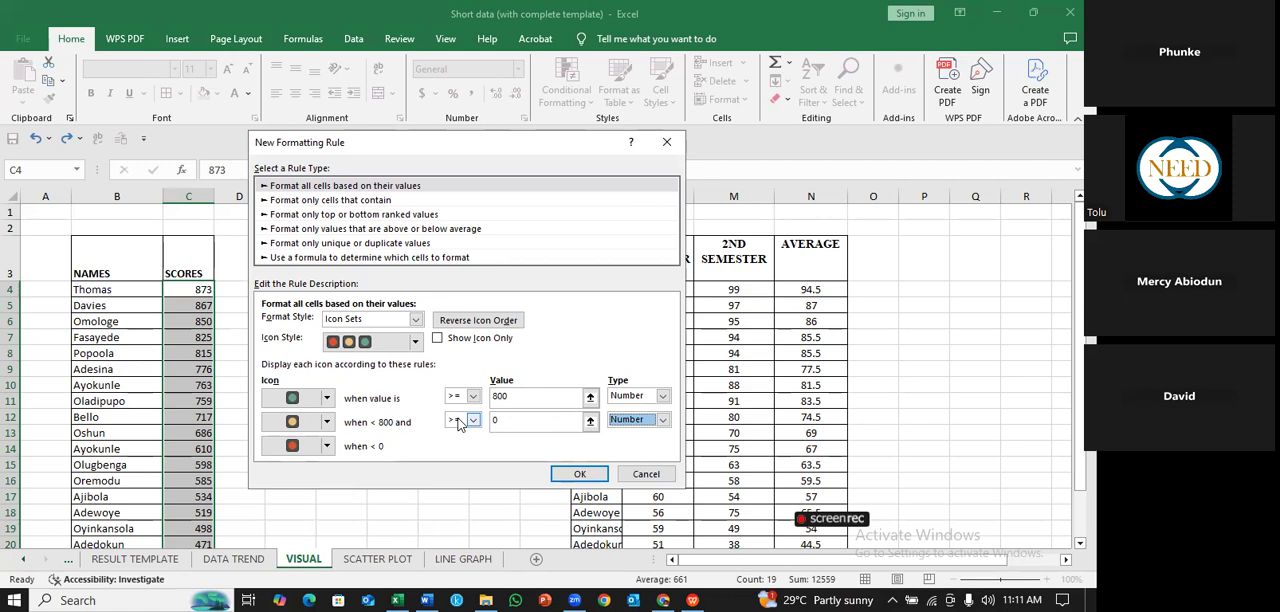
left_click(518, 419)
key("BackSpace")
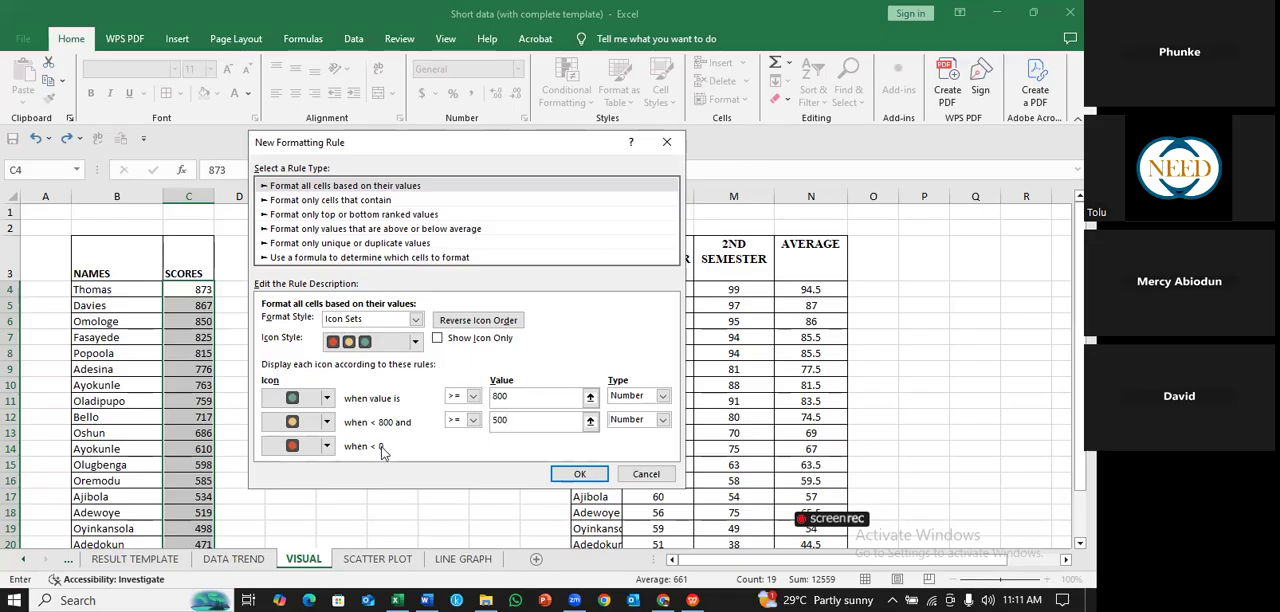
left_click(328, 447)
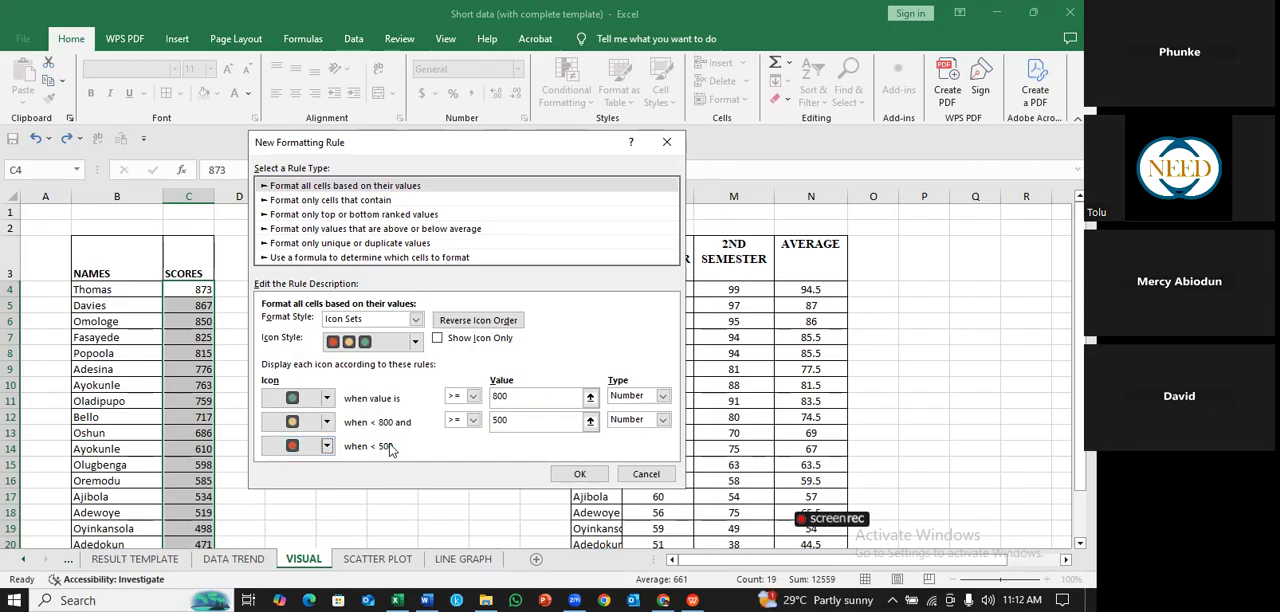
left_click(594, 475)
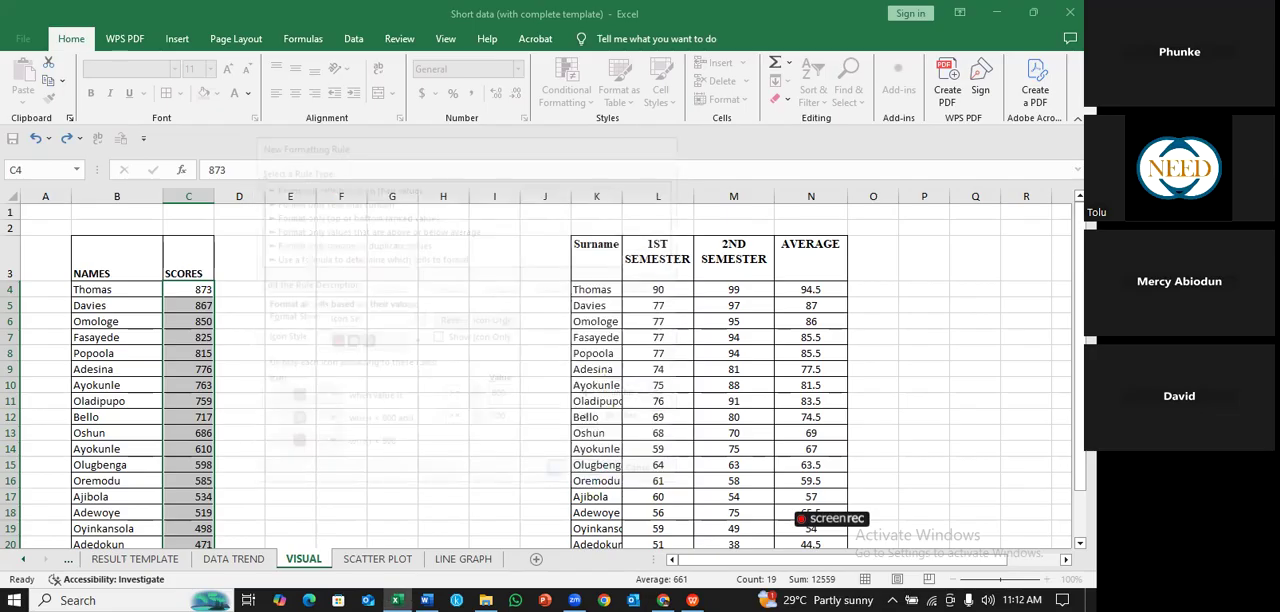
left_click(443, 369)
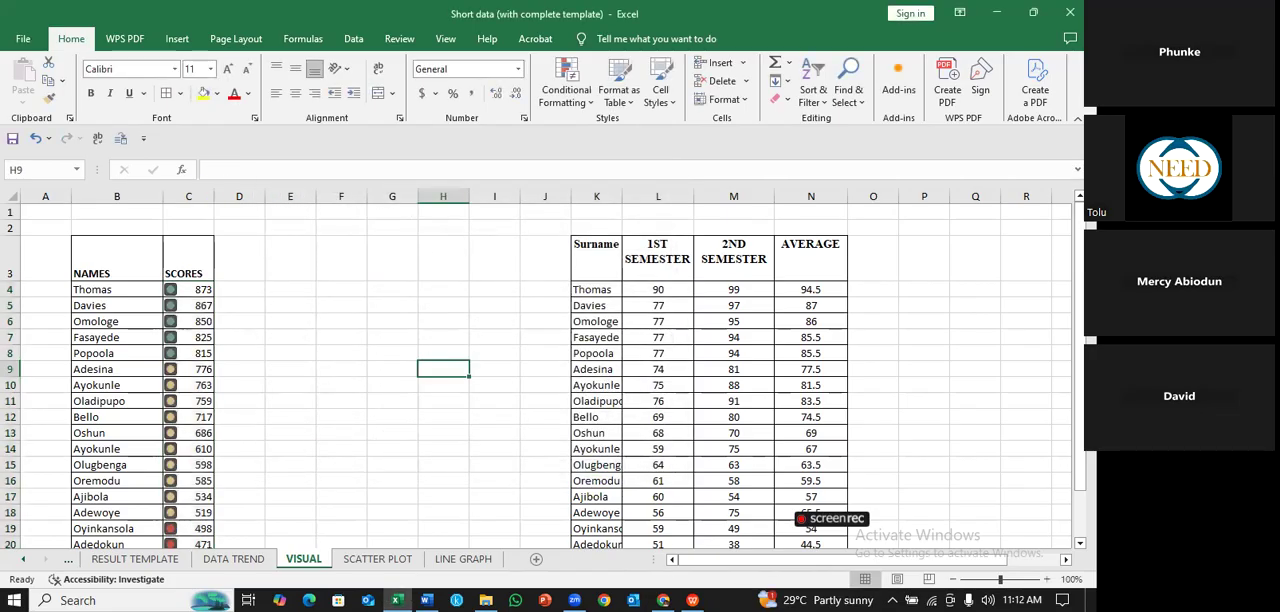
- Examine how the traffic light icons are assigned down the SCORES column
left_click_drag(1080, 244, 1080, 289)
scroll(219, 318, "up", 1)
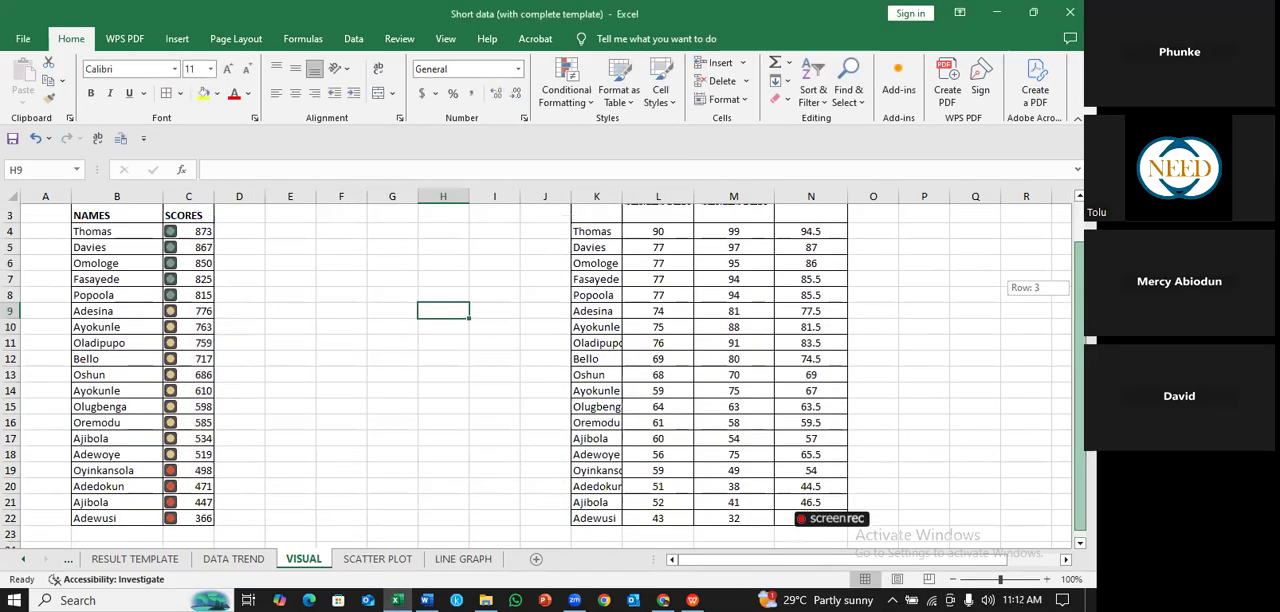
scroll(219, 318, "down", 1)
scroll(219, 318, "up", 1)
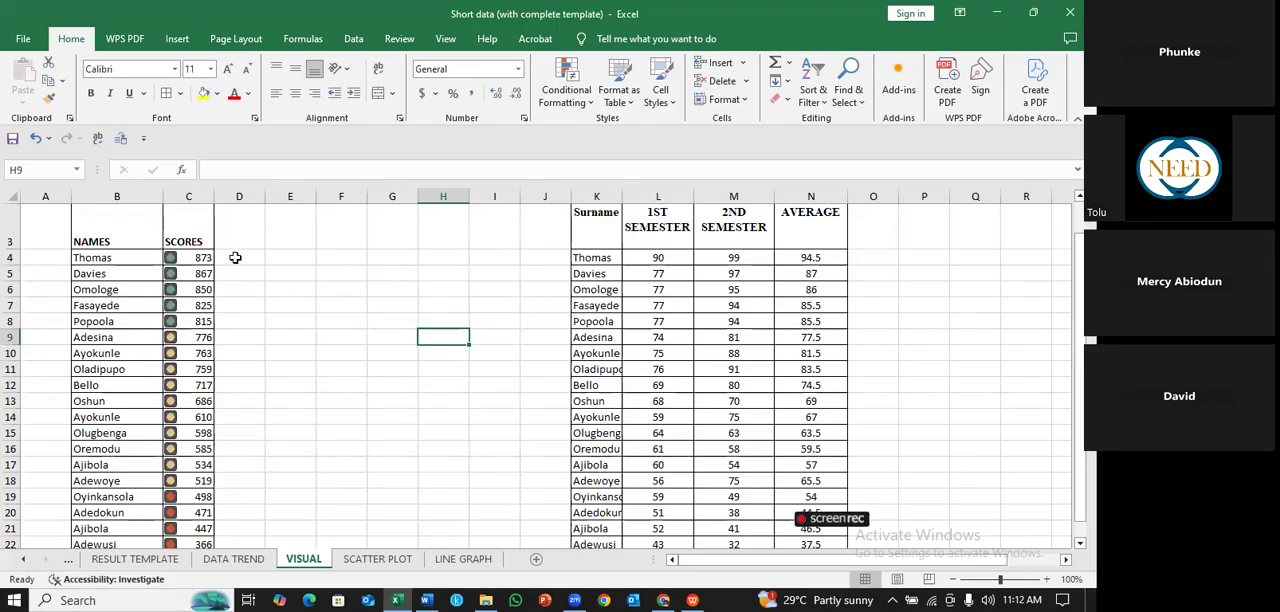
left_click_drag(200, 258, 202, 501)
left_click(325, 434)
left_click_drag(1080, 388, 1080, 338)
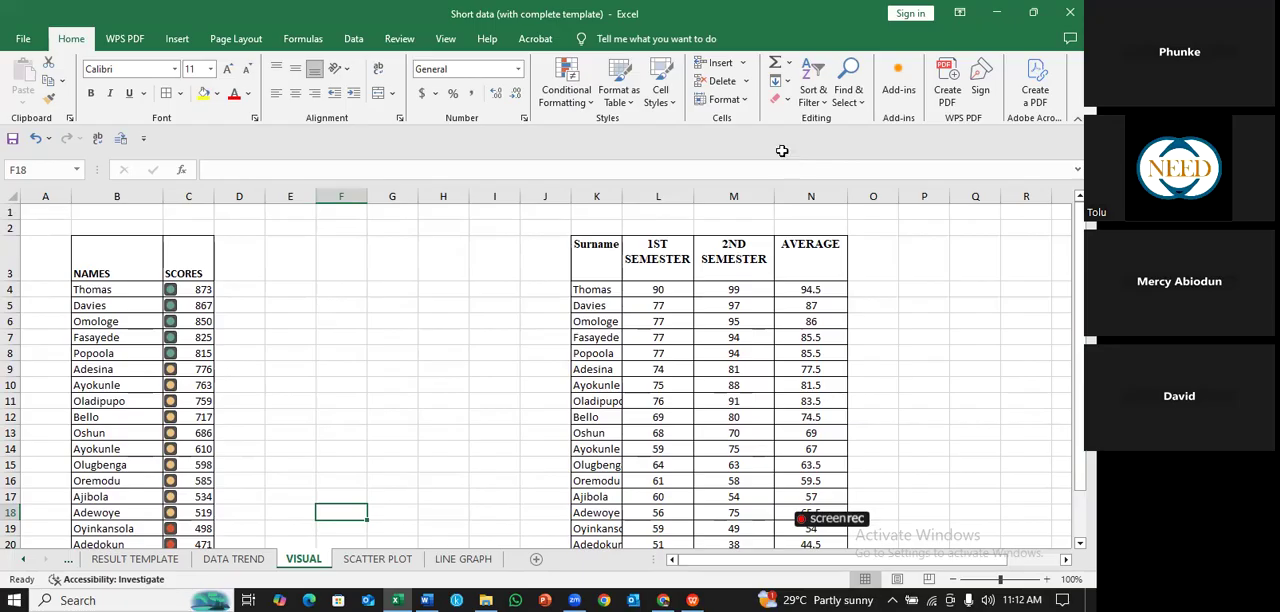
- Custom sort the table in B3:C22 by the NAMES column on Cell Values, in A to Z order
mouse_move(100, 262)
left_mouse_down()
mouse_move(180, 345)
mouse_move(236, 546)
mouse_move(200, 499)
left_mouse_up()
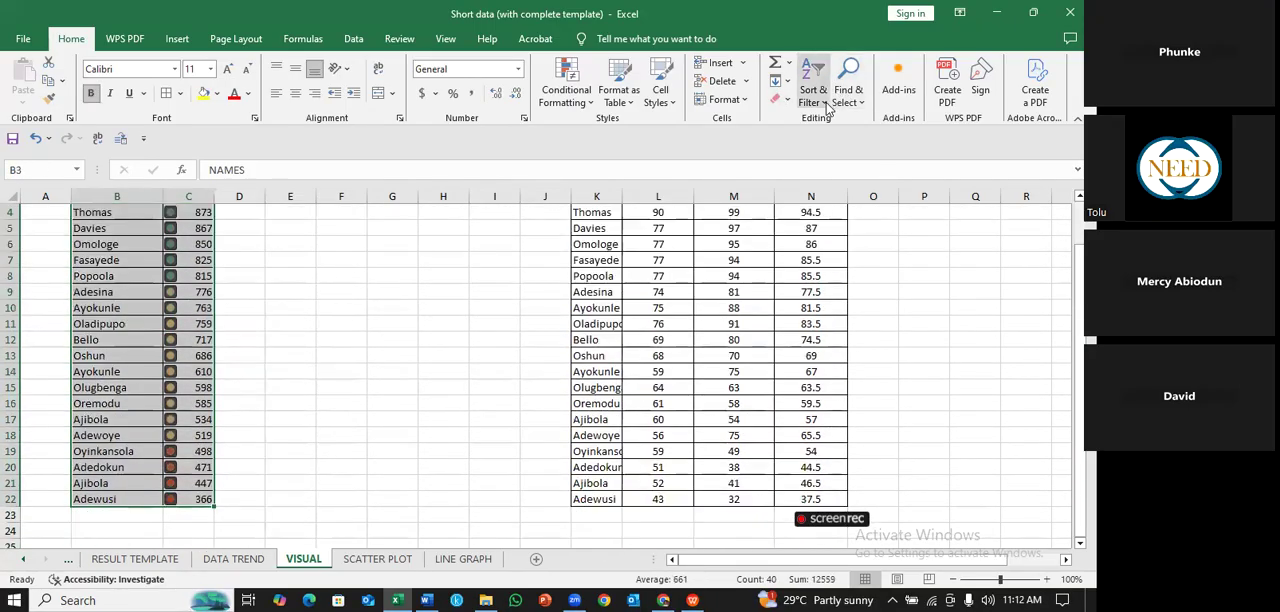
left_click(830, 108)
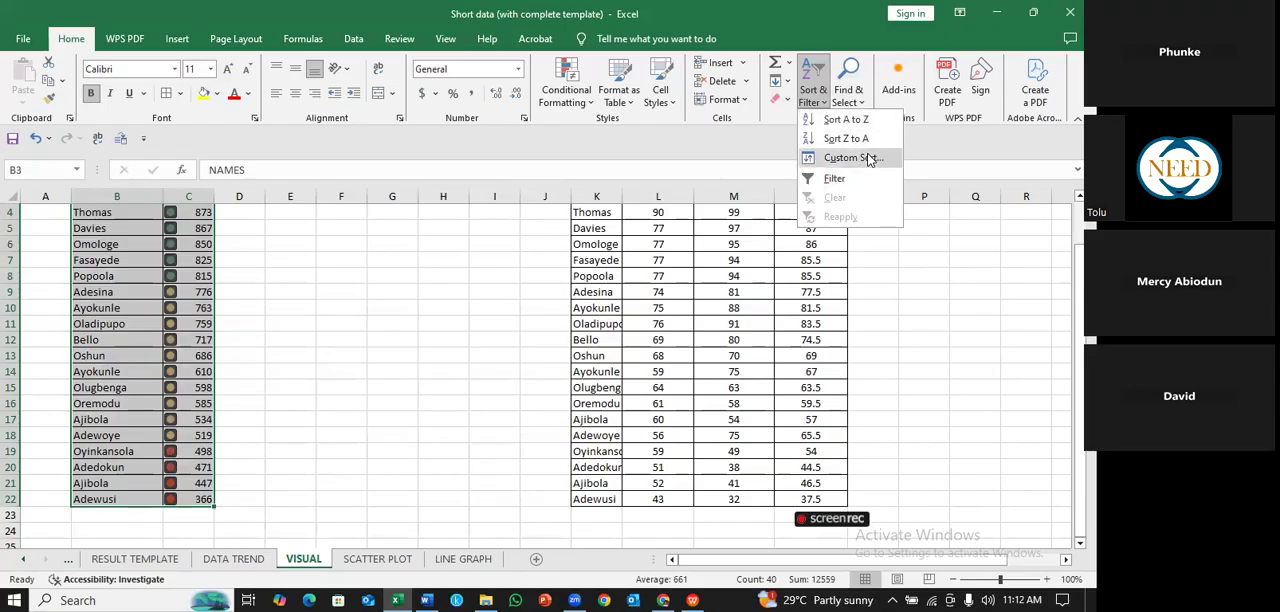
left_click(868, 160)
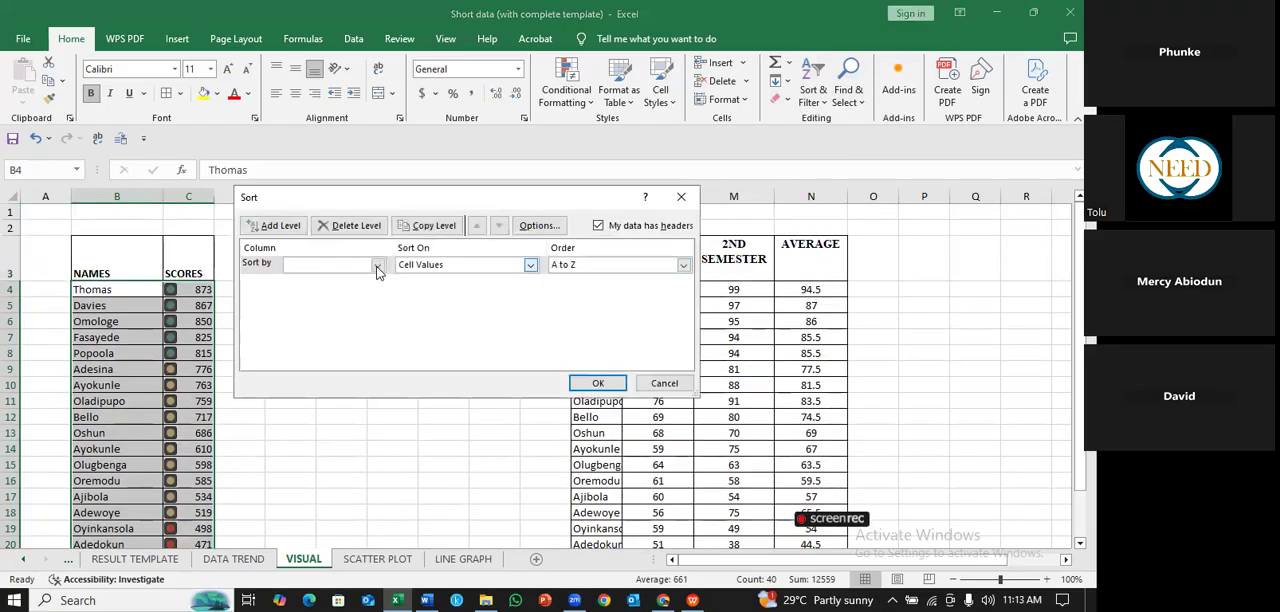
left_click(377, 265)
left_click(373, 279)
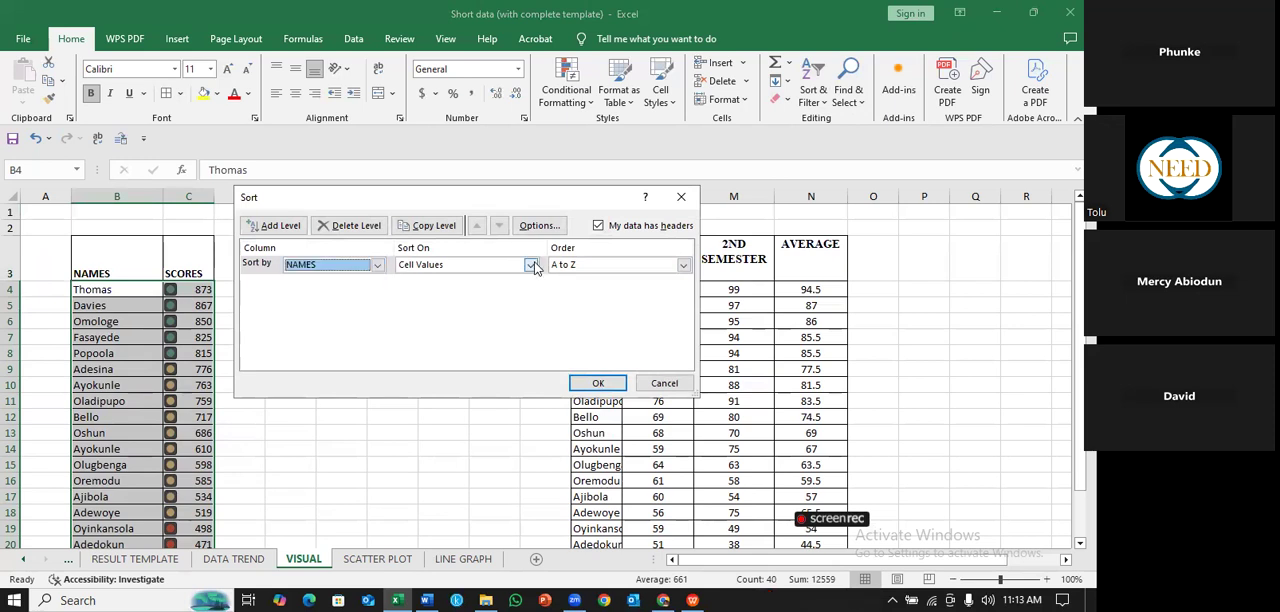
left_click(684, 266)
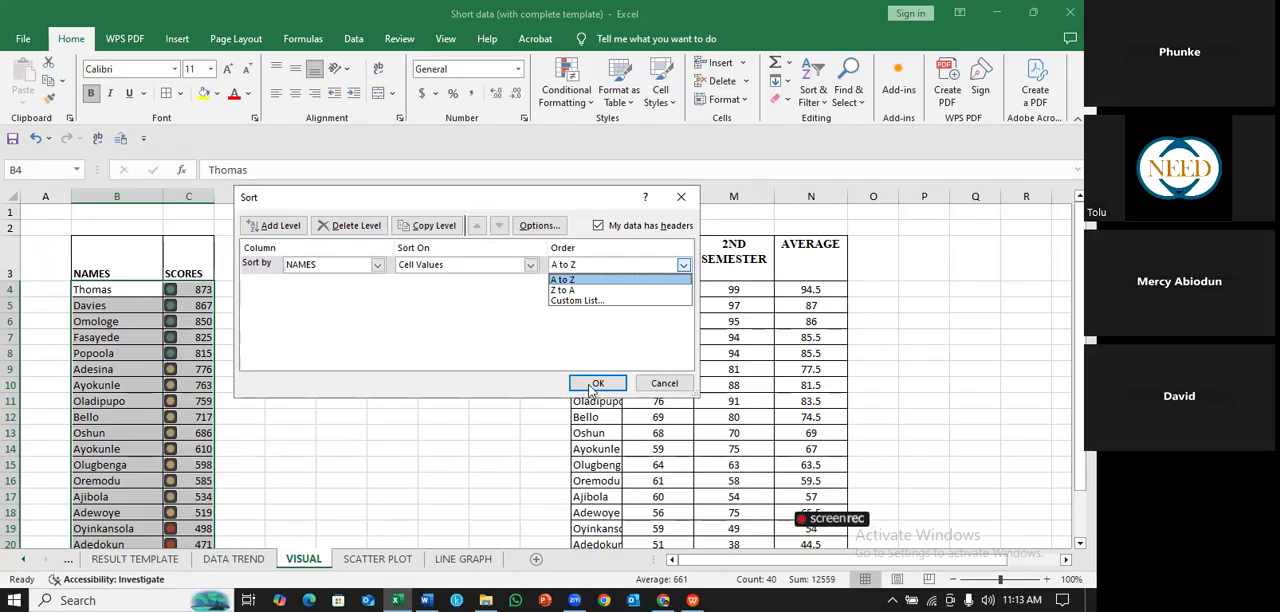
left_click(591, 390)
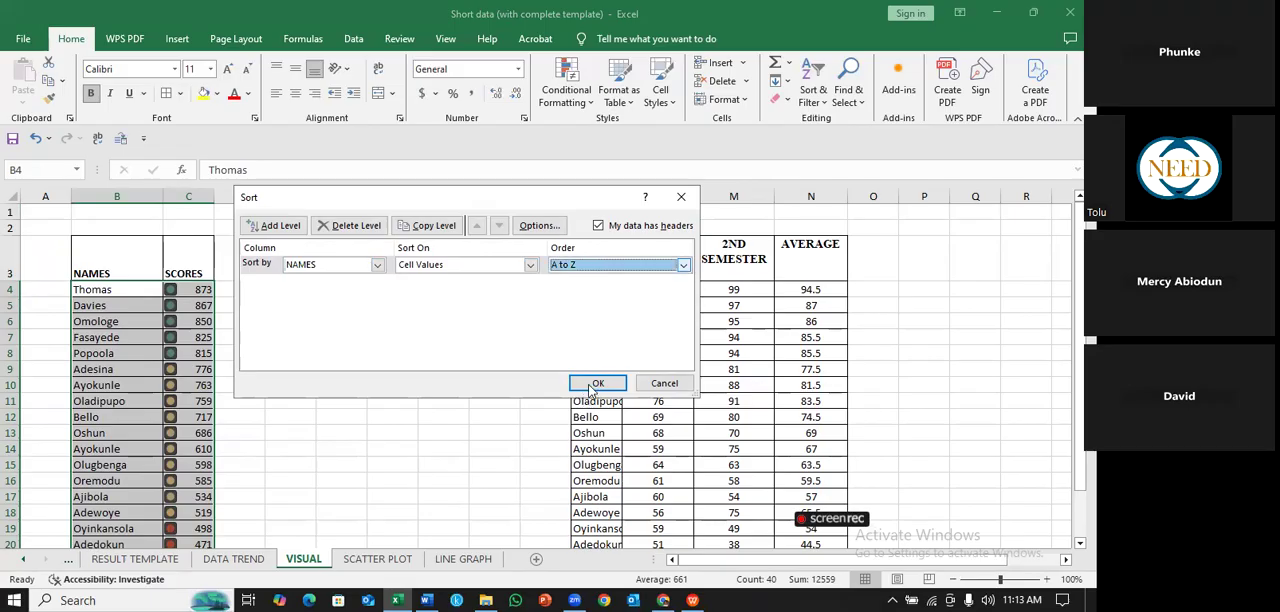
key("Return")
left_click(510, 369)
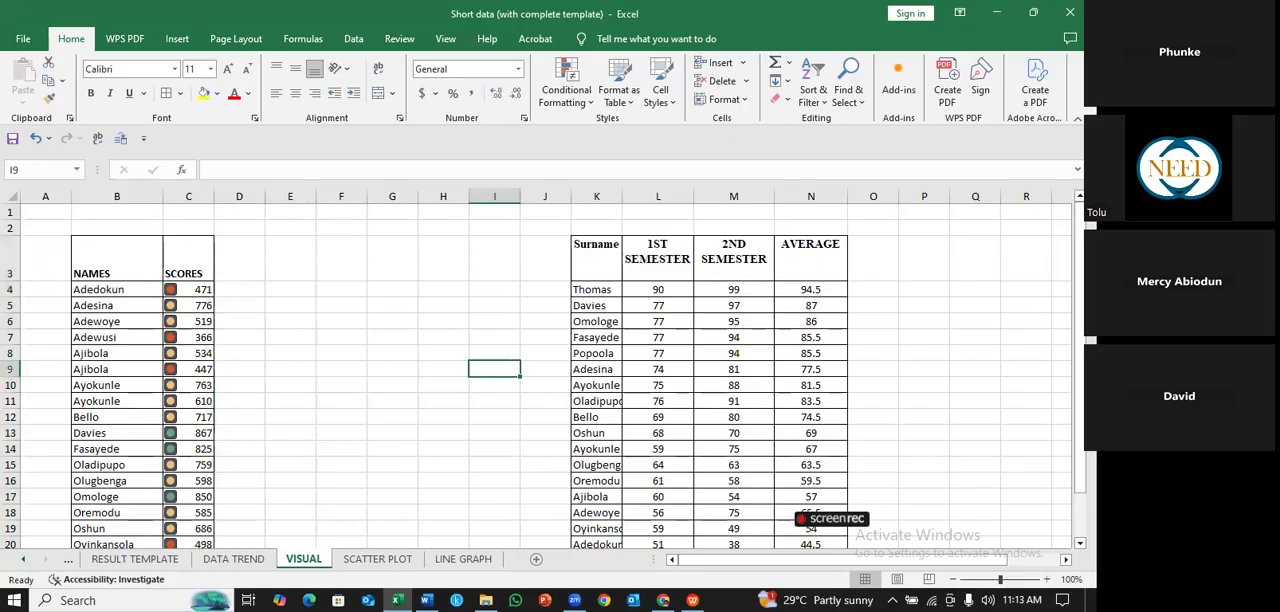
- Examine how the traffic light icons follow the scores down the alphabetically sorted table
scroll(175, 280, "down", 2)
scroll(175, 280, "up", 1)
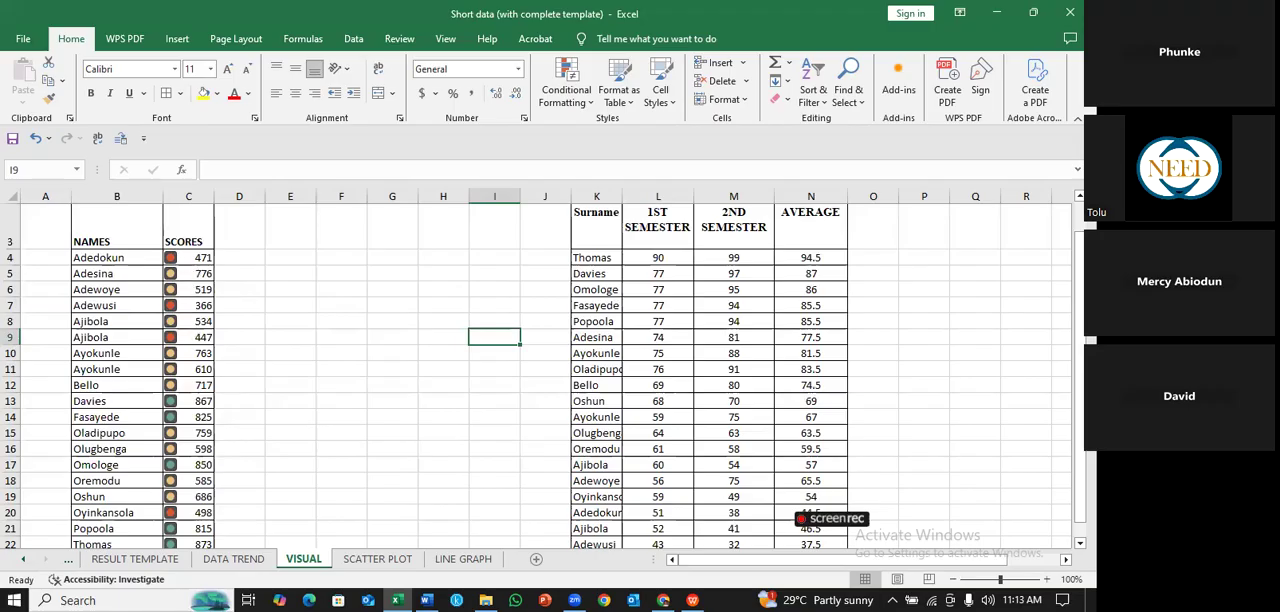
scroll(226, 495, "down", 1)
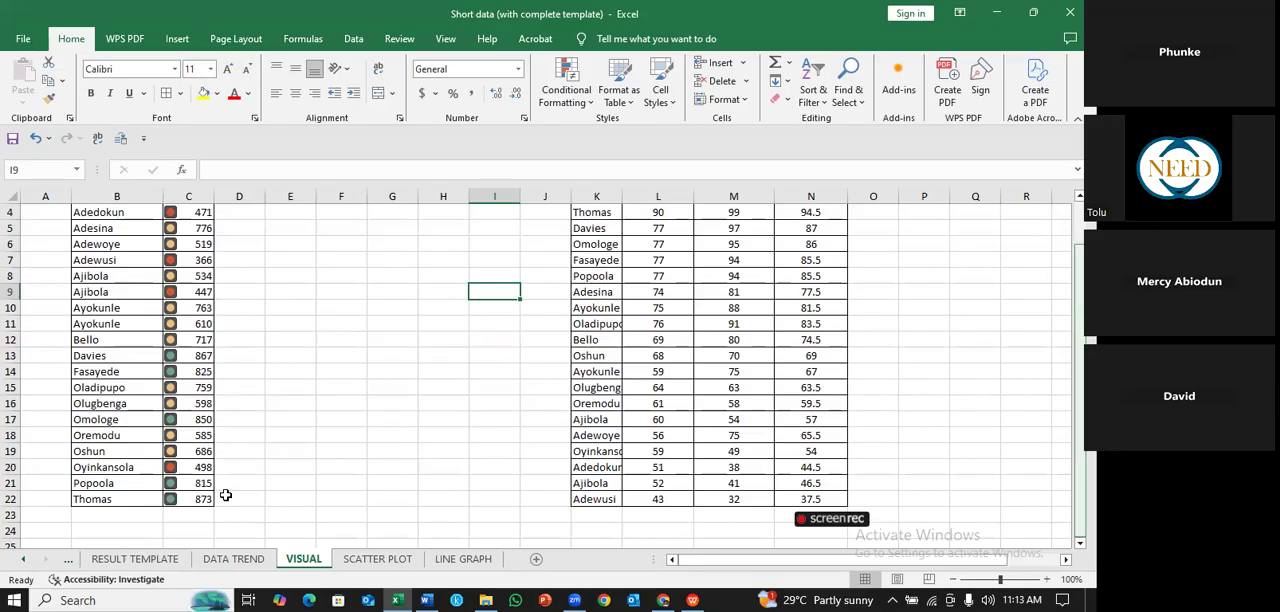
left_click(200, 497)
left_click(192, 387)
left_click(192, 371)
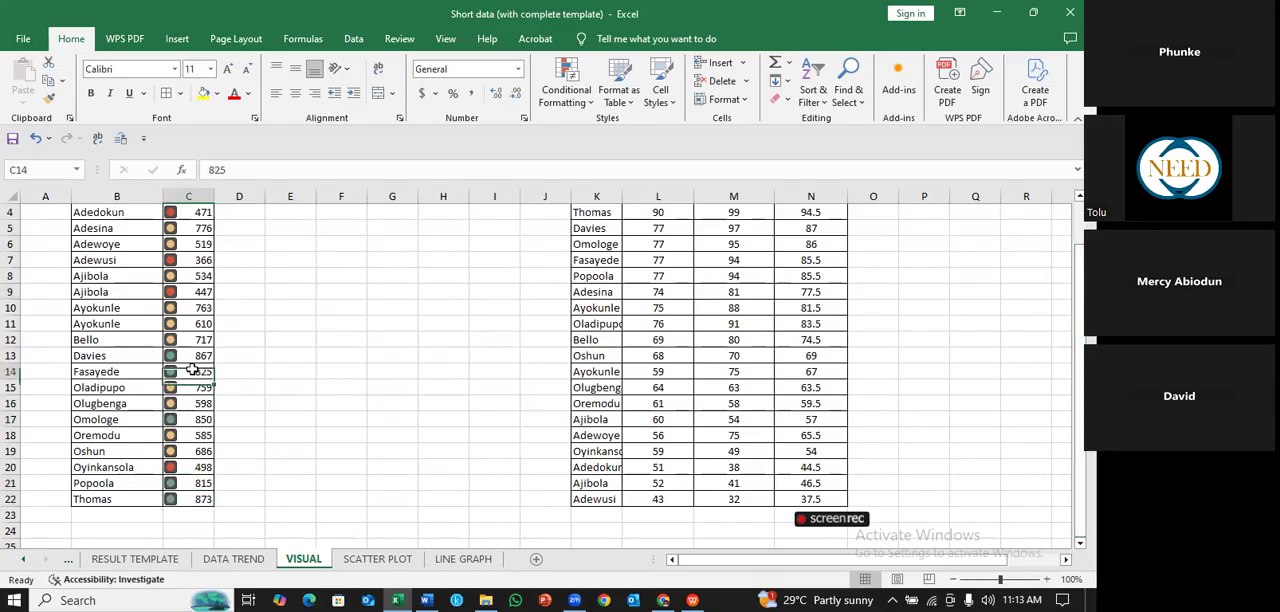
left_click(251, 353)
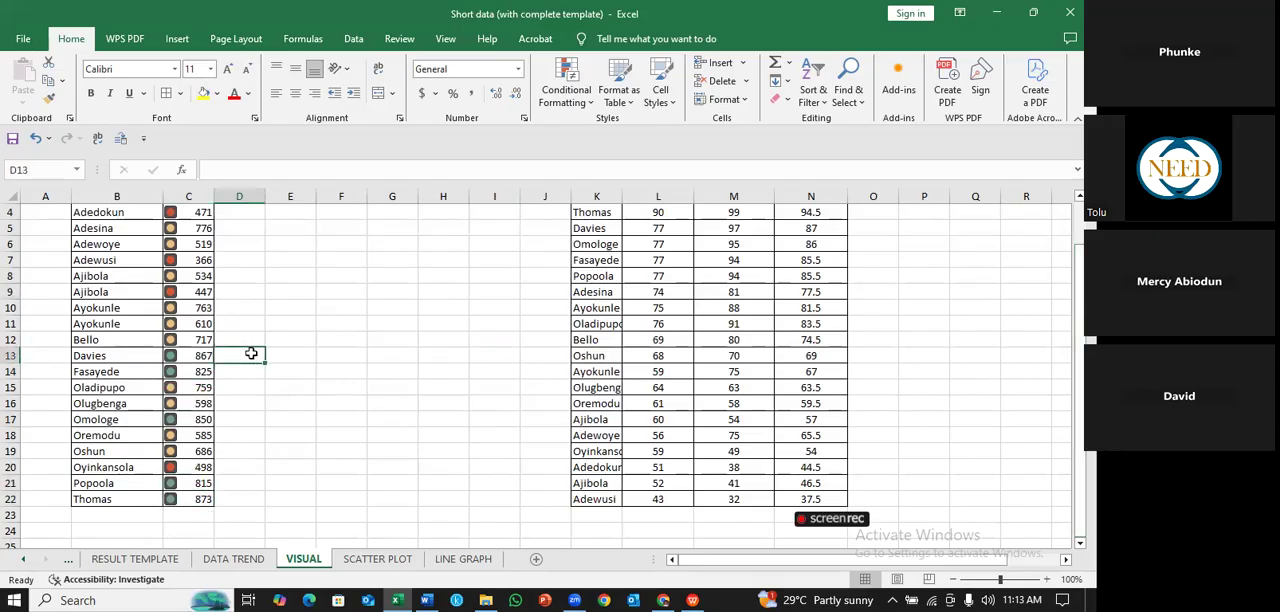
left_click(453, 401)
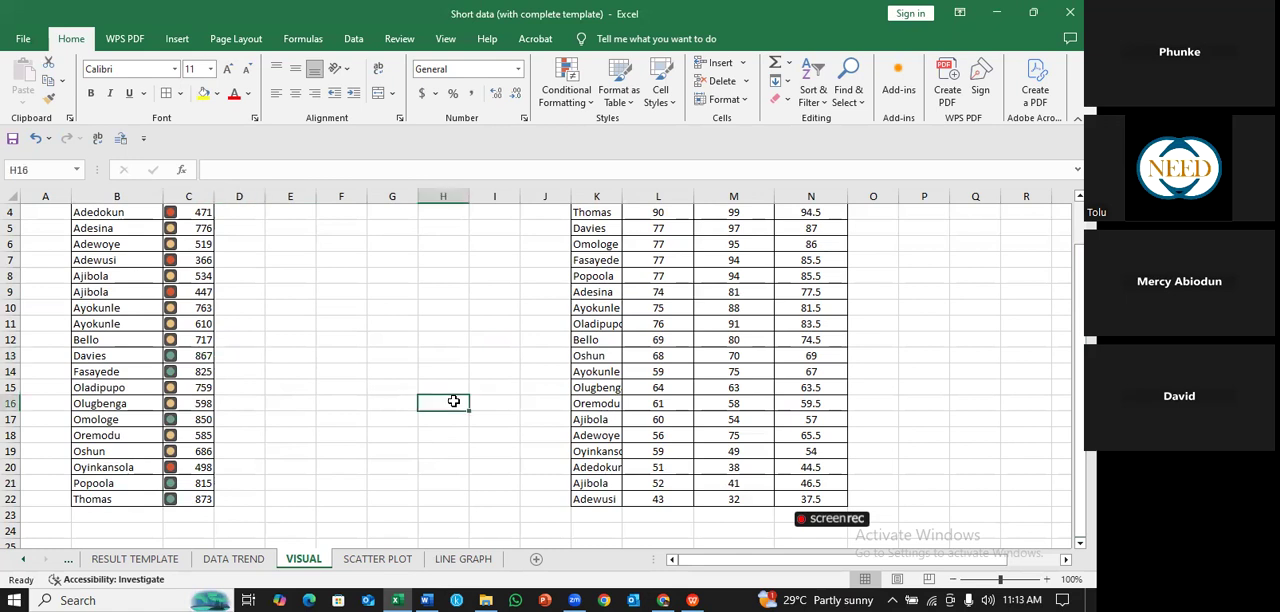
left_click(494, 292)
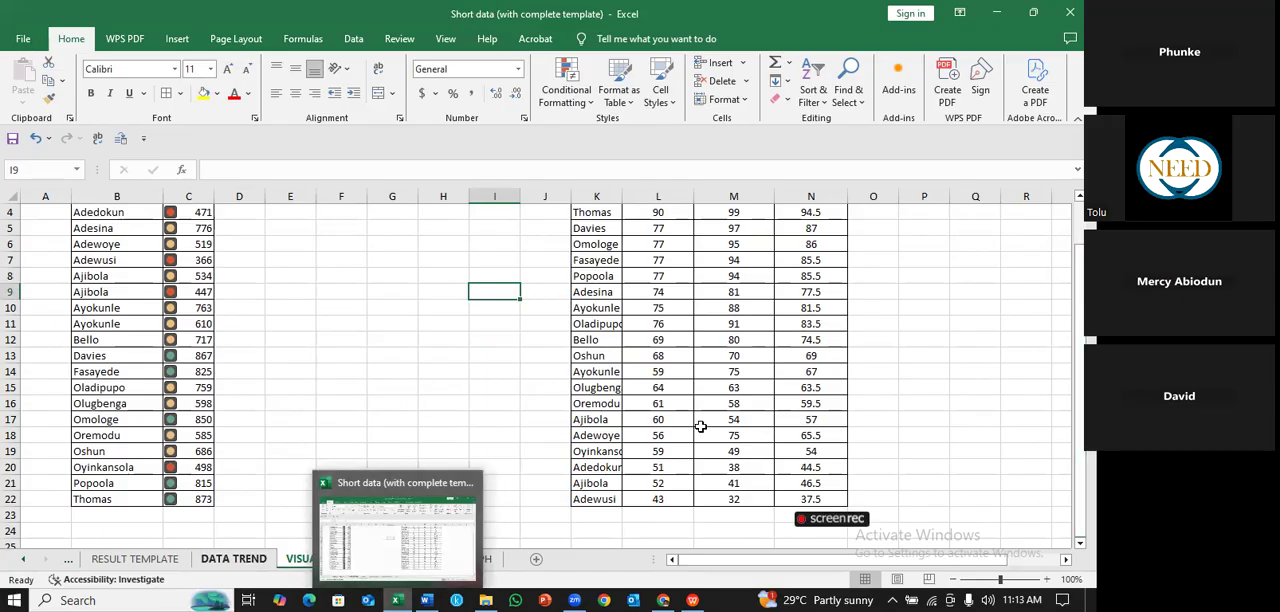
- Review the highlighted sales figures in the DATA TREND sheet's table in C35:H40, and return to the VISUAL sheet
left_click(234, 559)
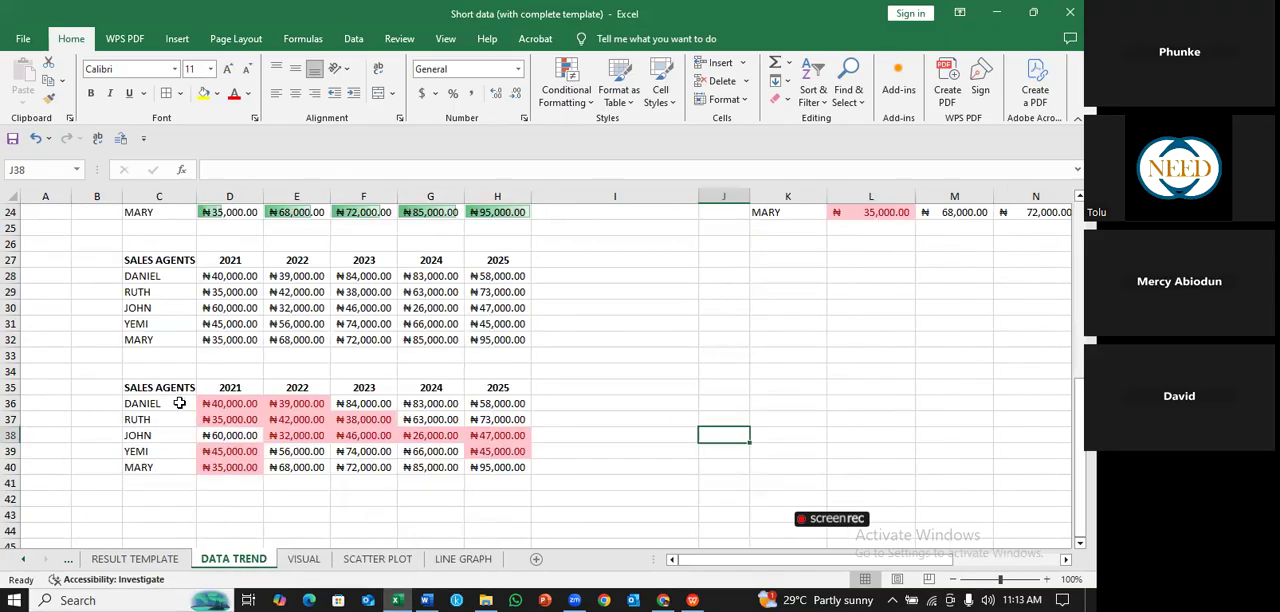
left_click(183, 403)
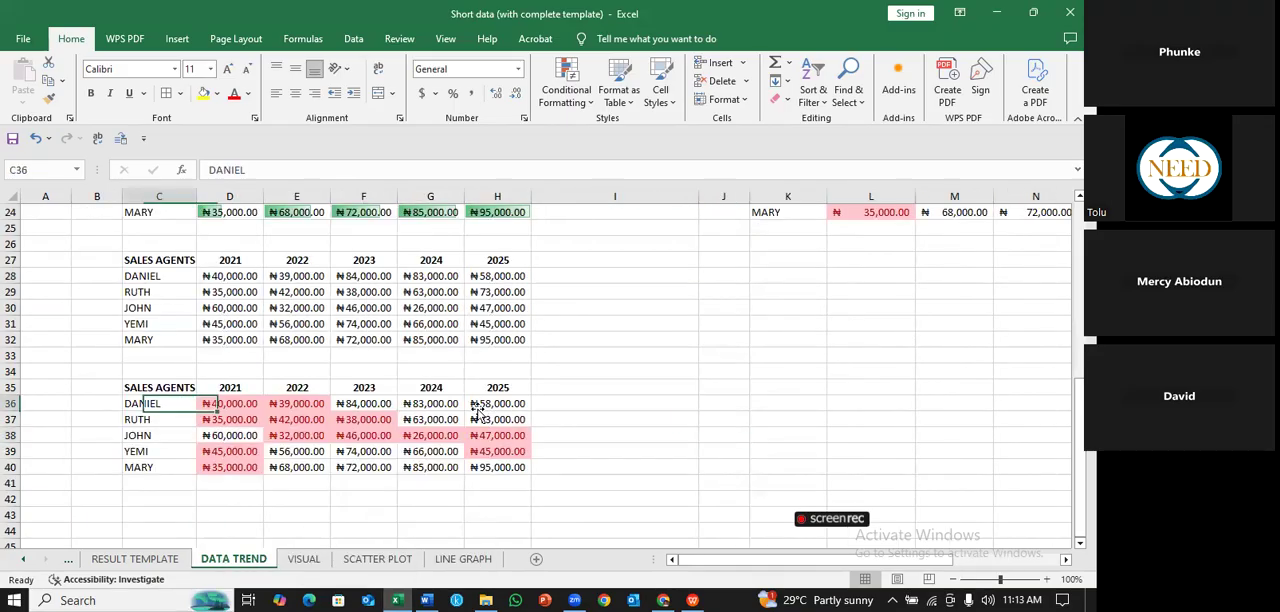
left_click_drag(183, 403, 478, 408)
left_click(478, 452)
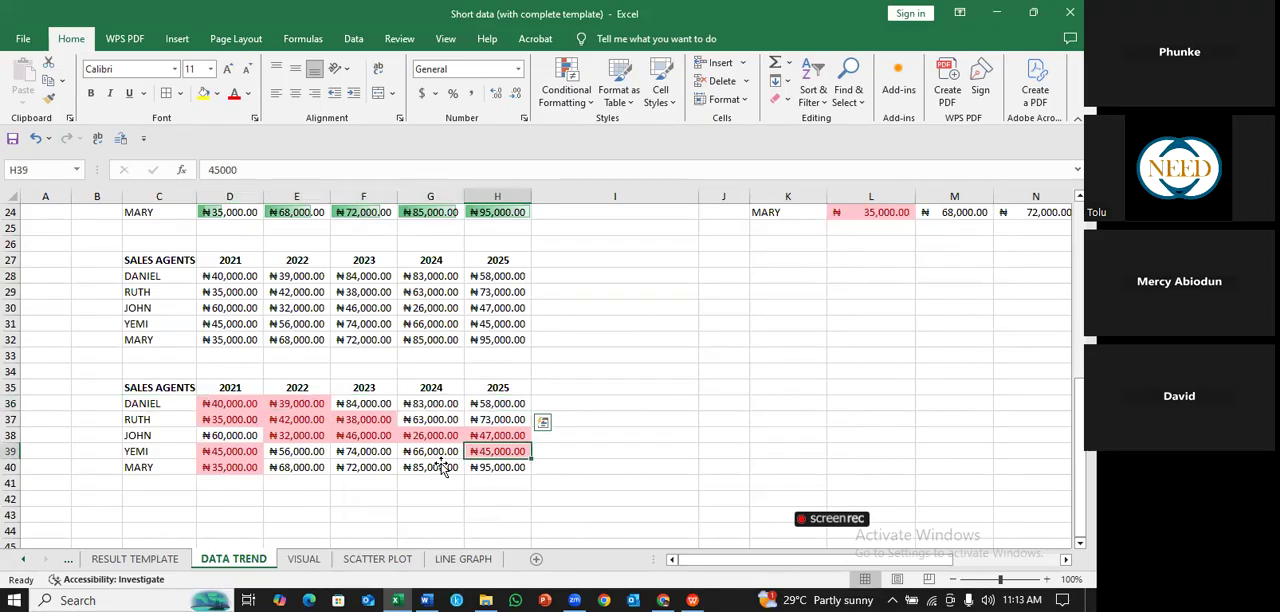
left_click(300, 420)
left_click(362, 420)
left_click(610, 467)
left_click(605, 420)
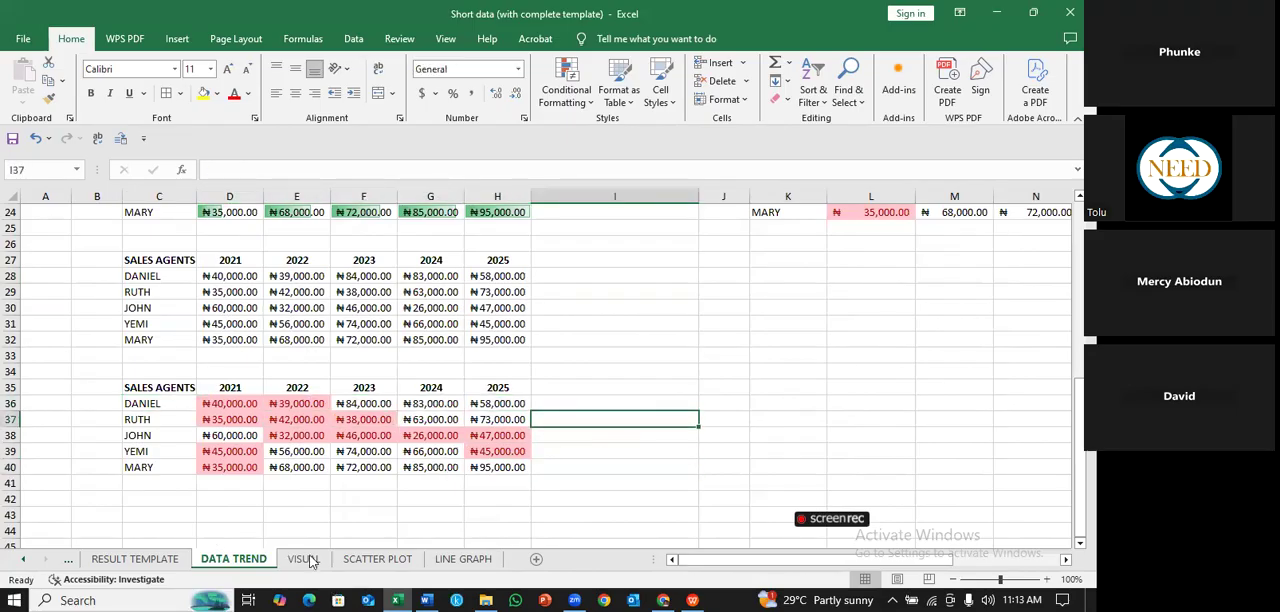
left_click(305, 560)
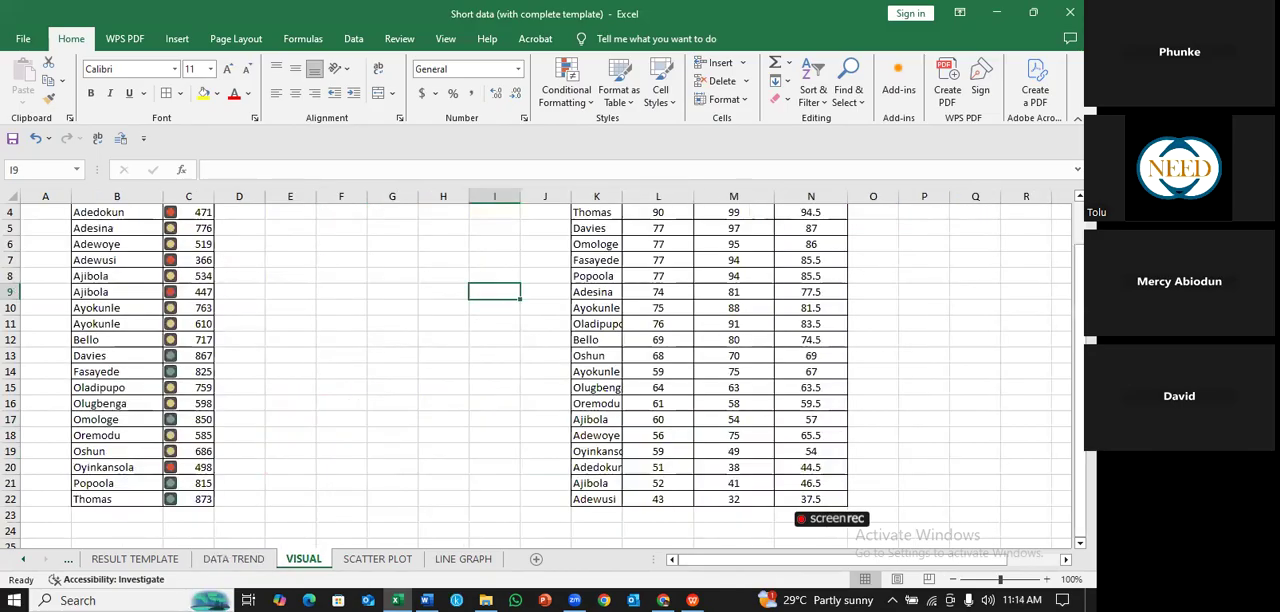
scroll(215, 306, "up", 1)
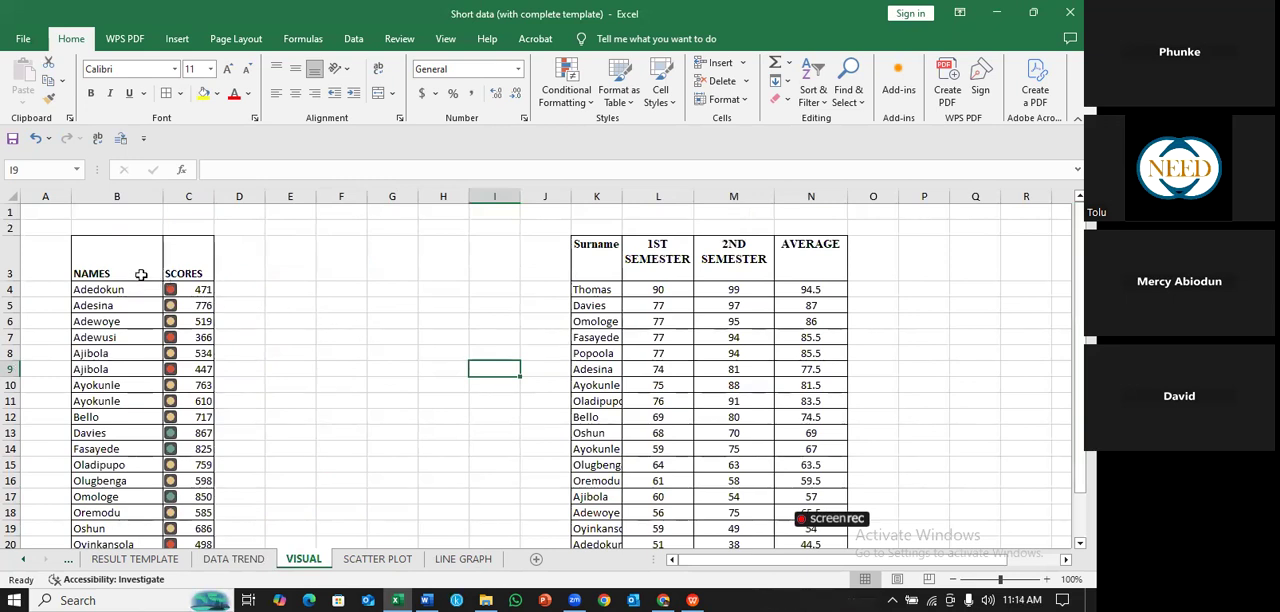
left_click_drag(141, 267, 187, 508)
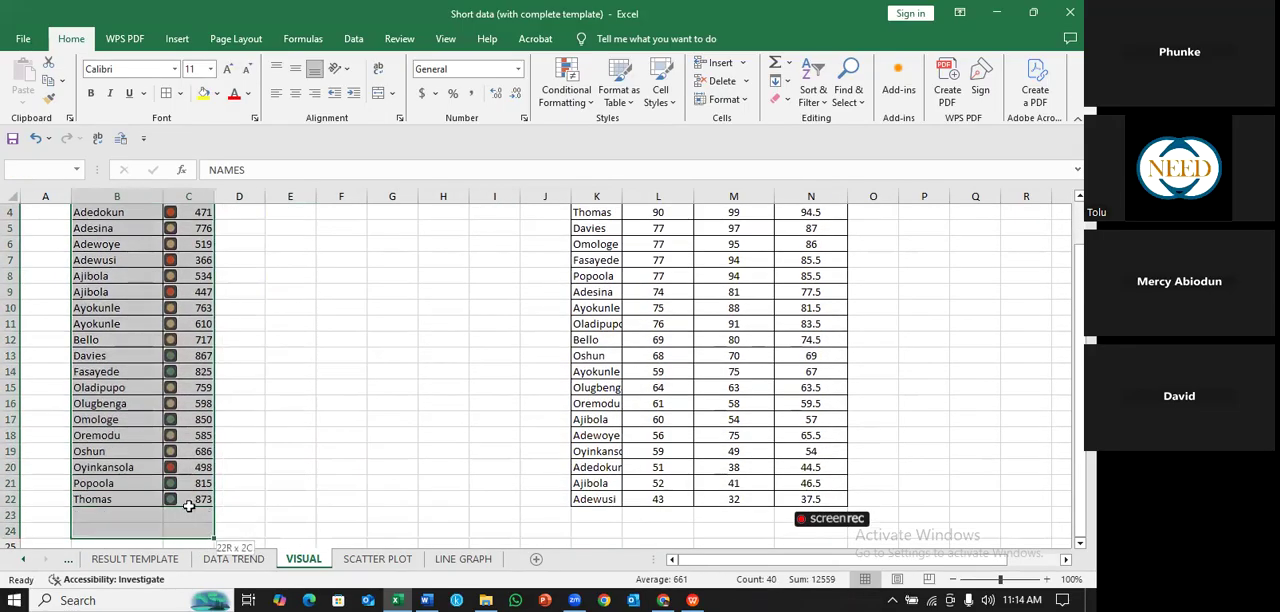
double_click(200, 499)
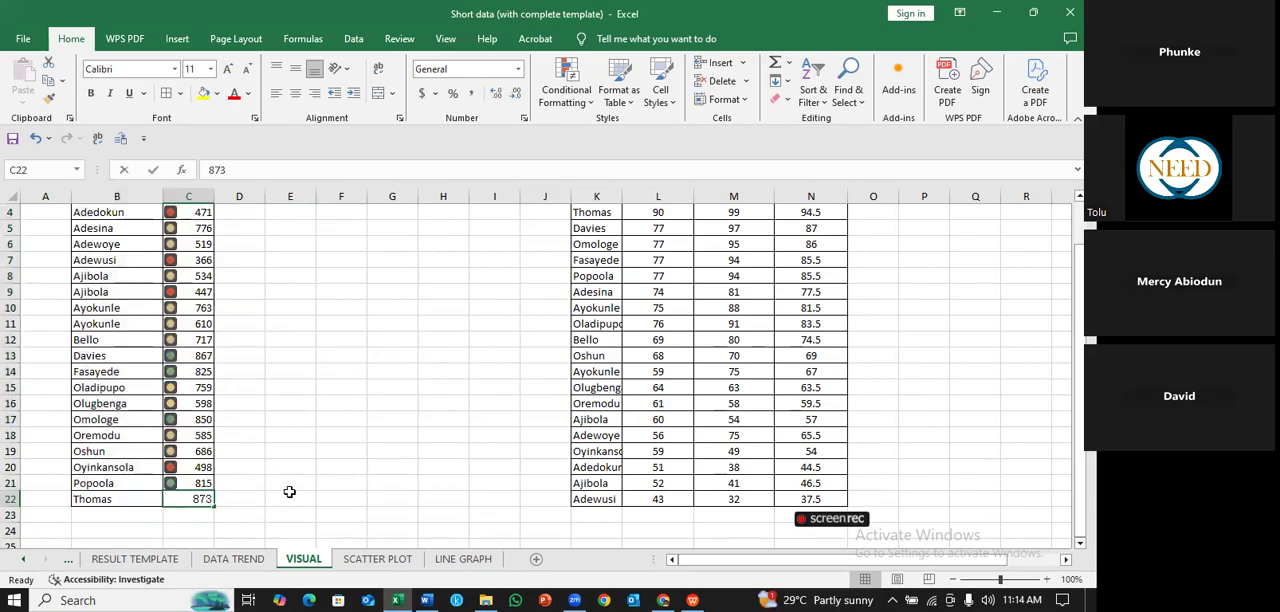
left_click(340, 469)
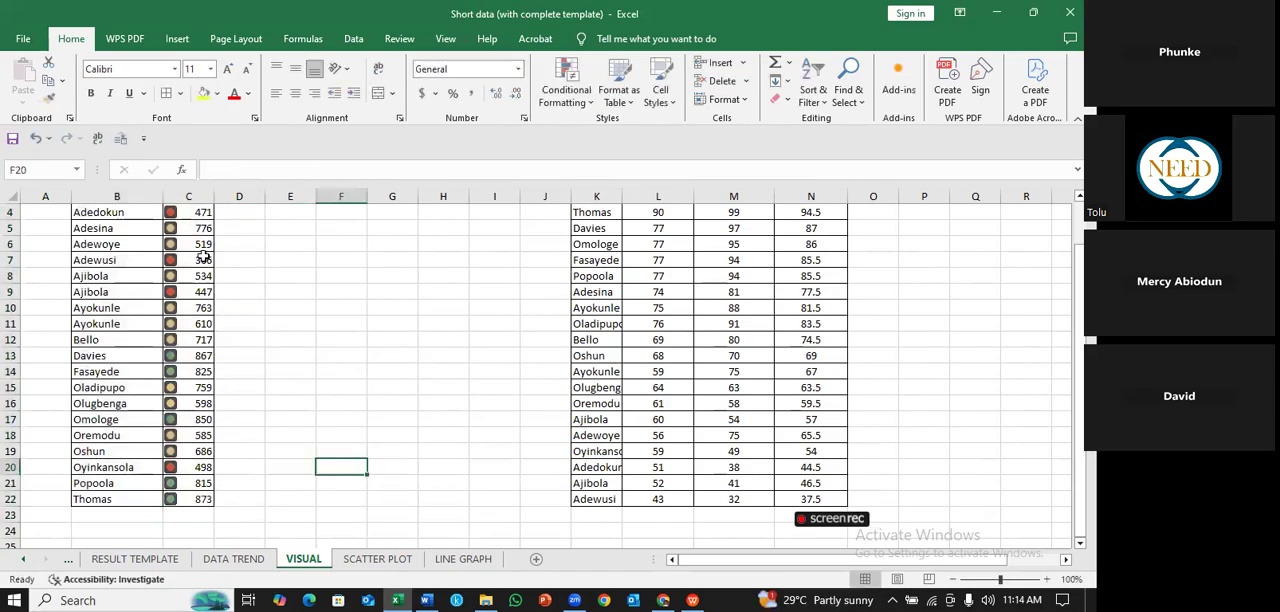
- Clear the conditional formatting rules from the selected scores in C4:C22
left_click_drag(200, 499, 197, 273)
left_click(567, 92)
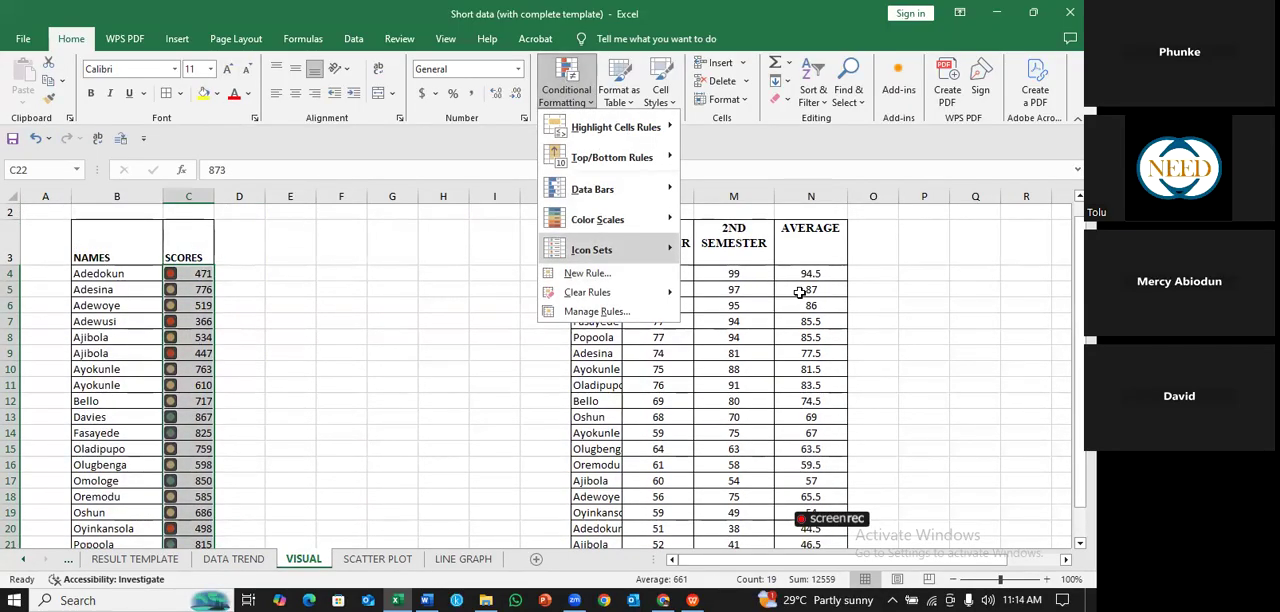
mouse_move(588, 292)
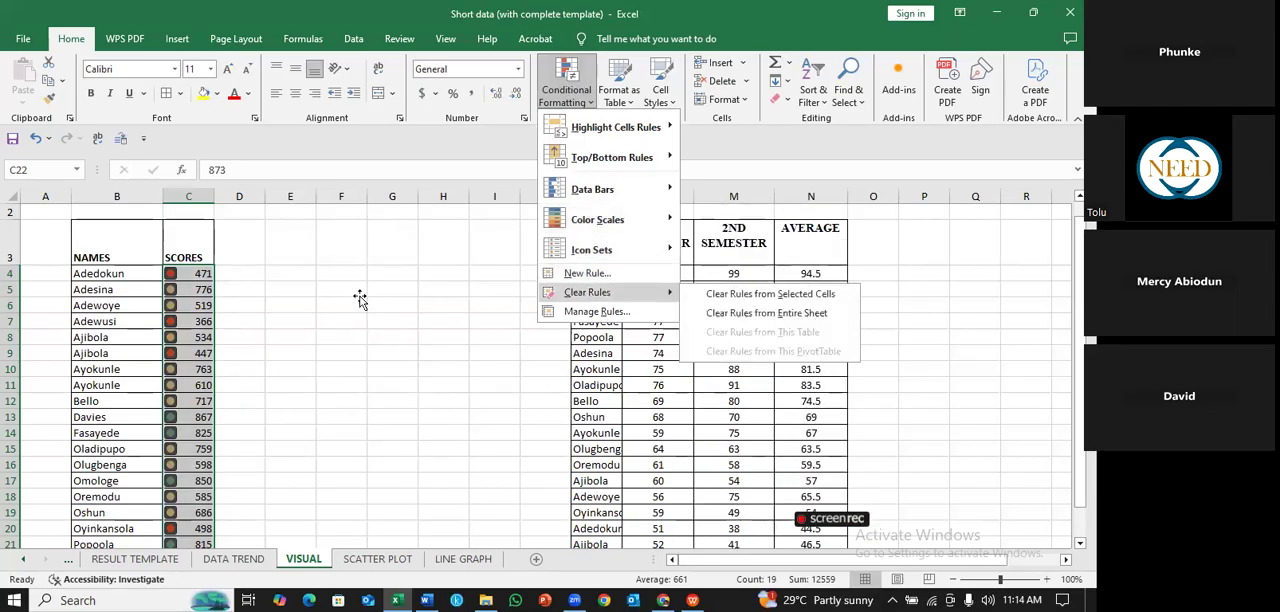
left_click(770, 294)
left_click(358, 292)
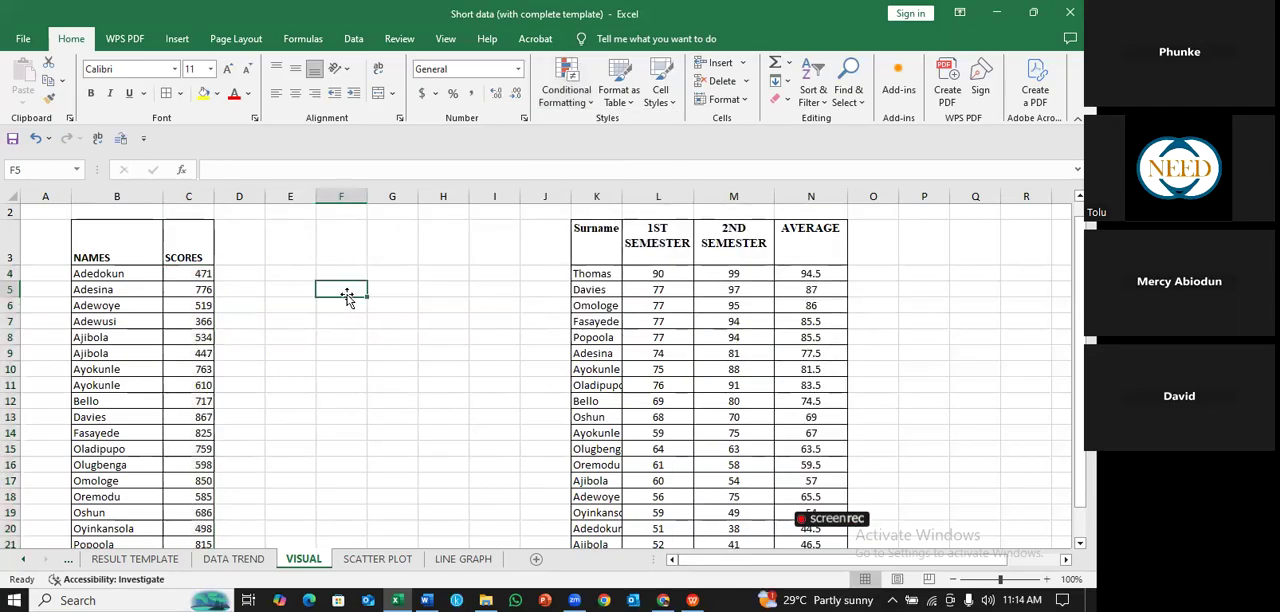
left_click(369, 414)
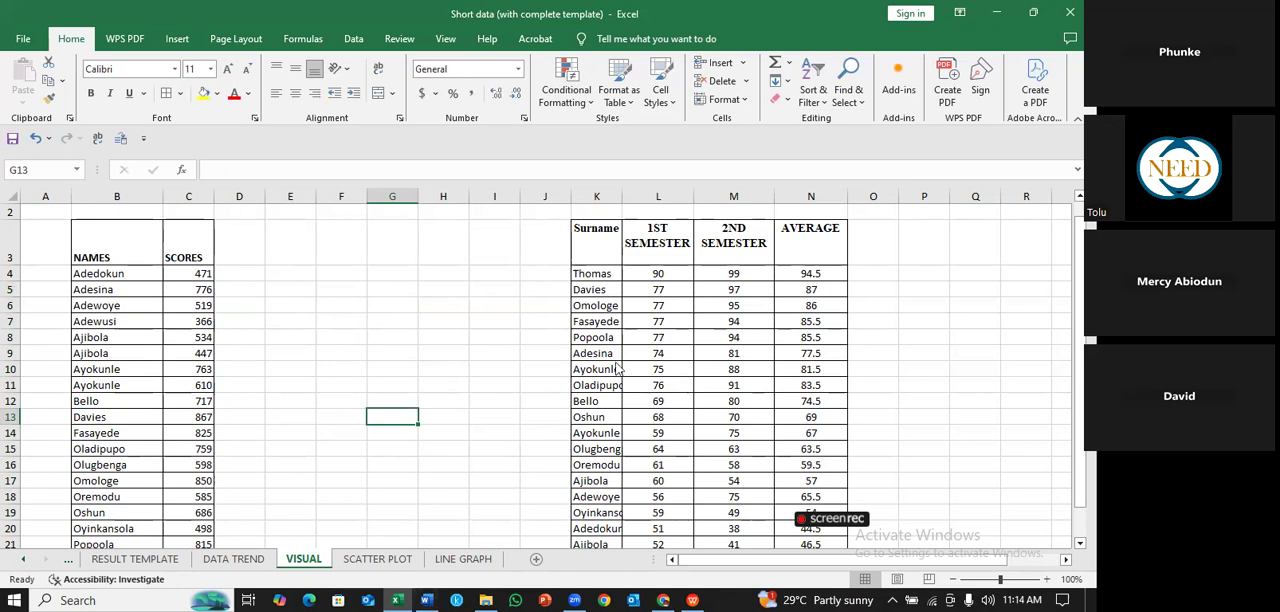
- Switch to Word to view the STUDENT PERFORMANCE - 2ND TERM column chart, and return to the Excel workbook
left_click(427, 600)
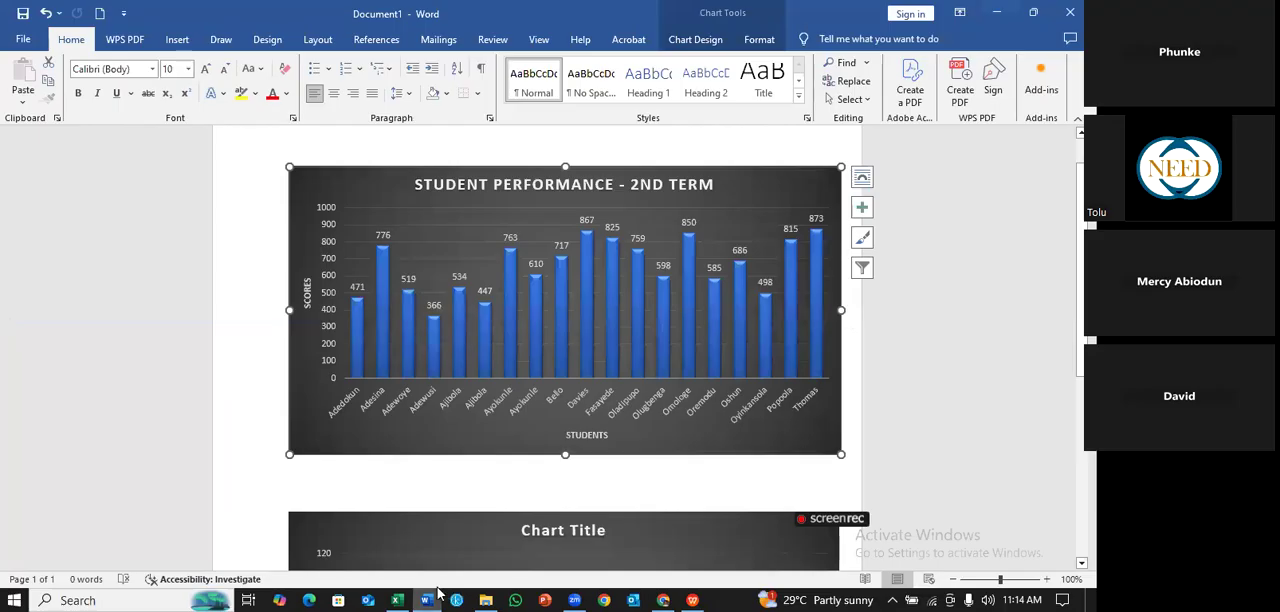
left_click(430, 595)
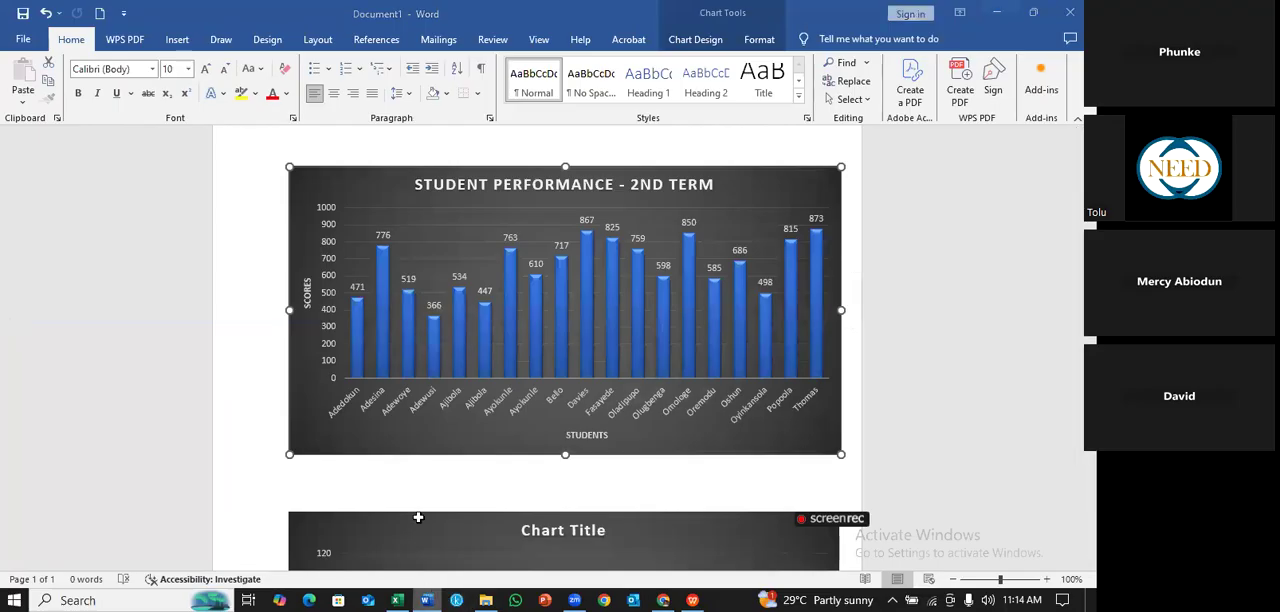
left_click(445, 592)
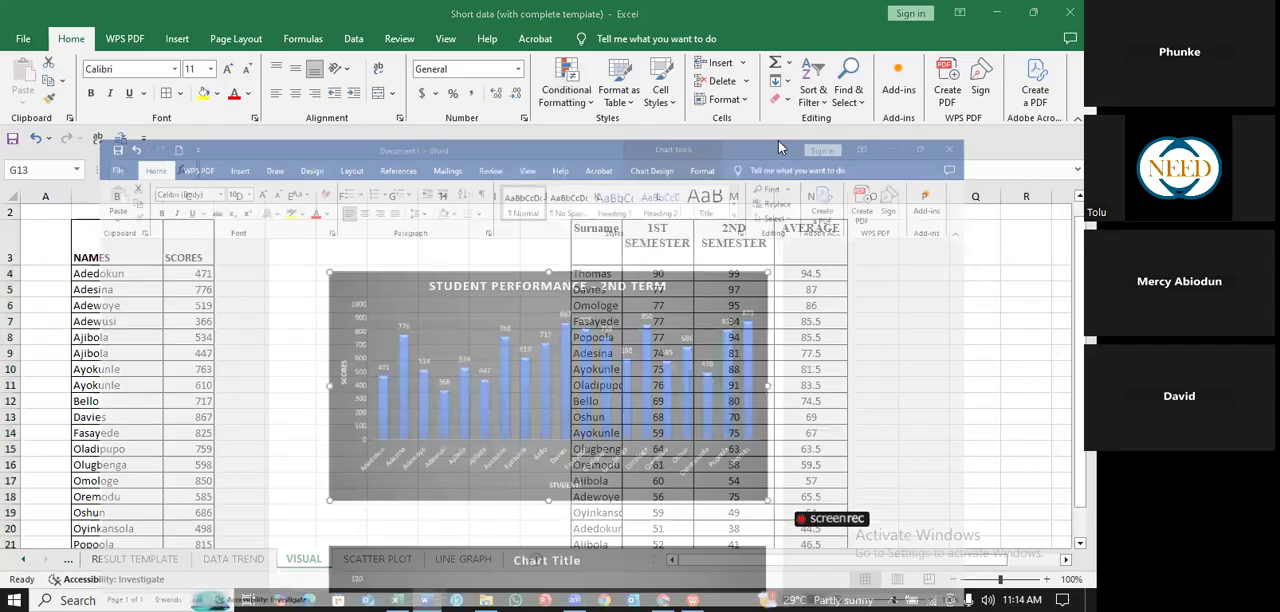
key("alt+Tab")
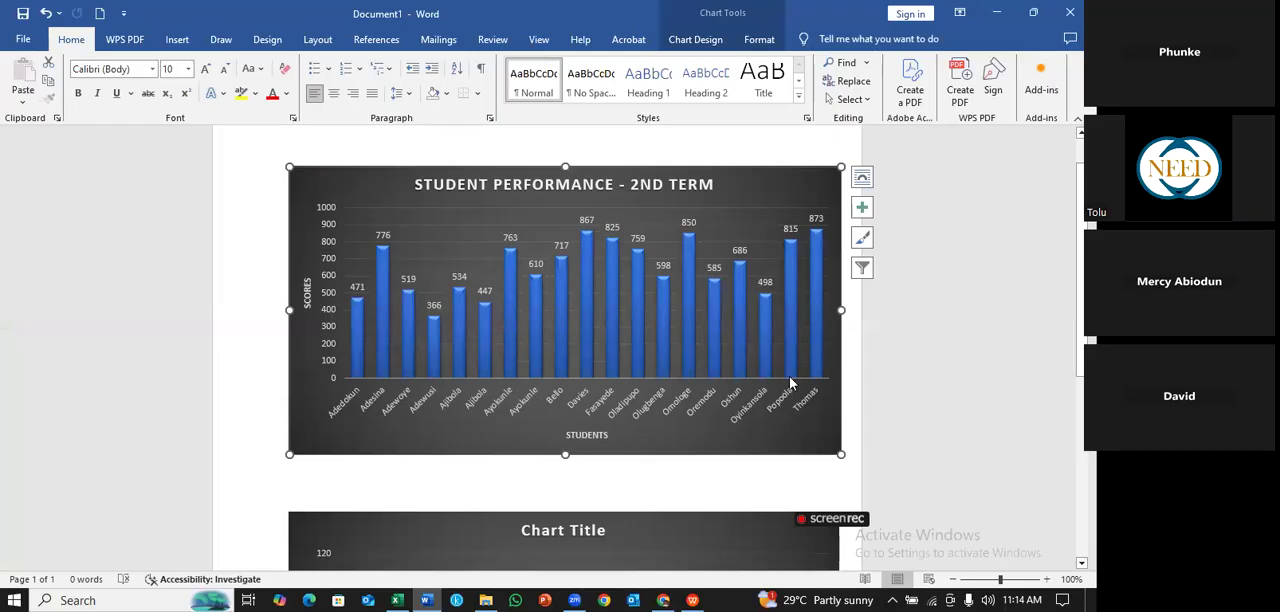
key("alt+Tab")
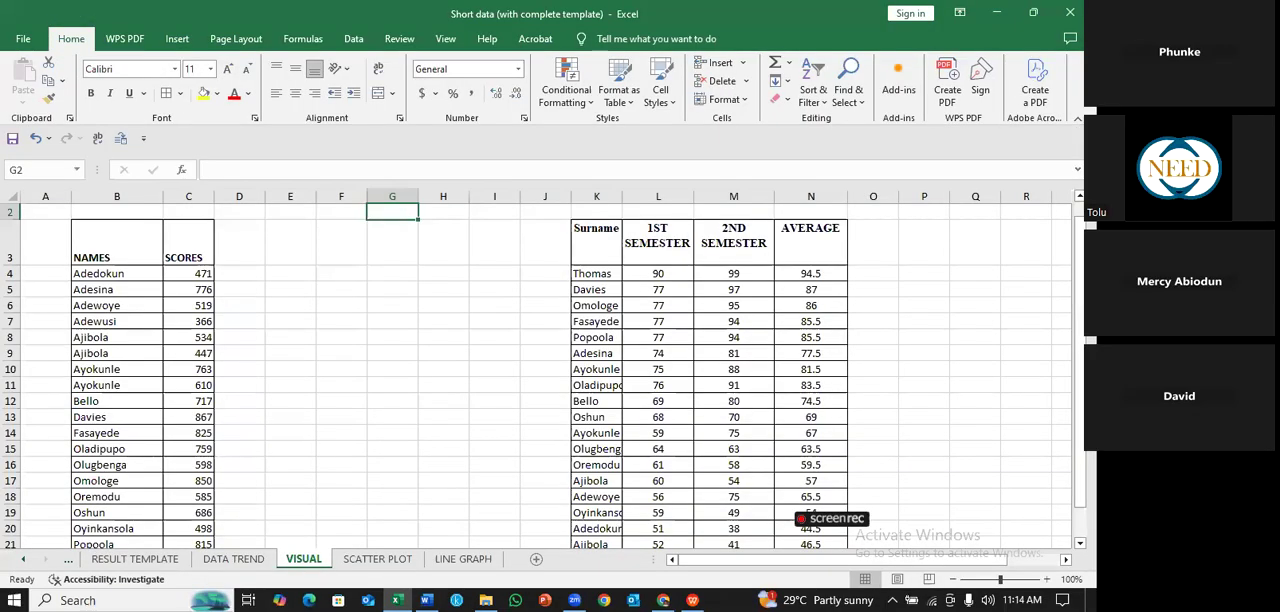
- Insert a 2-D clustered column chart from the names and scores in B3:C22, and move it beside the scores table
left_click_drag(116, 250, 190, 496)
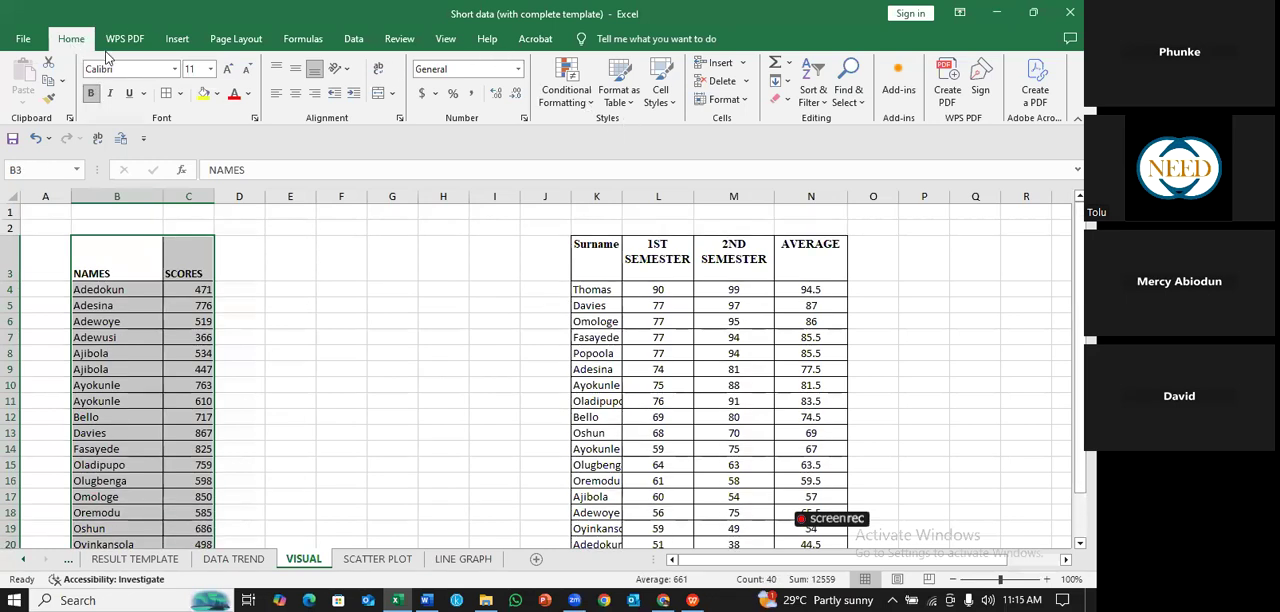
left_click(177, 42)
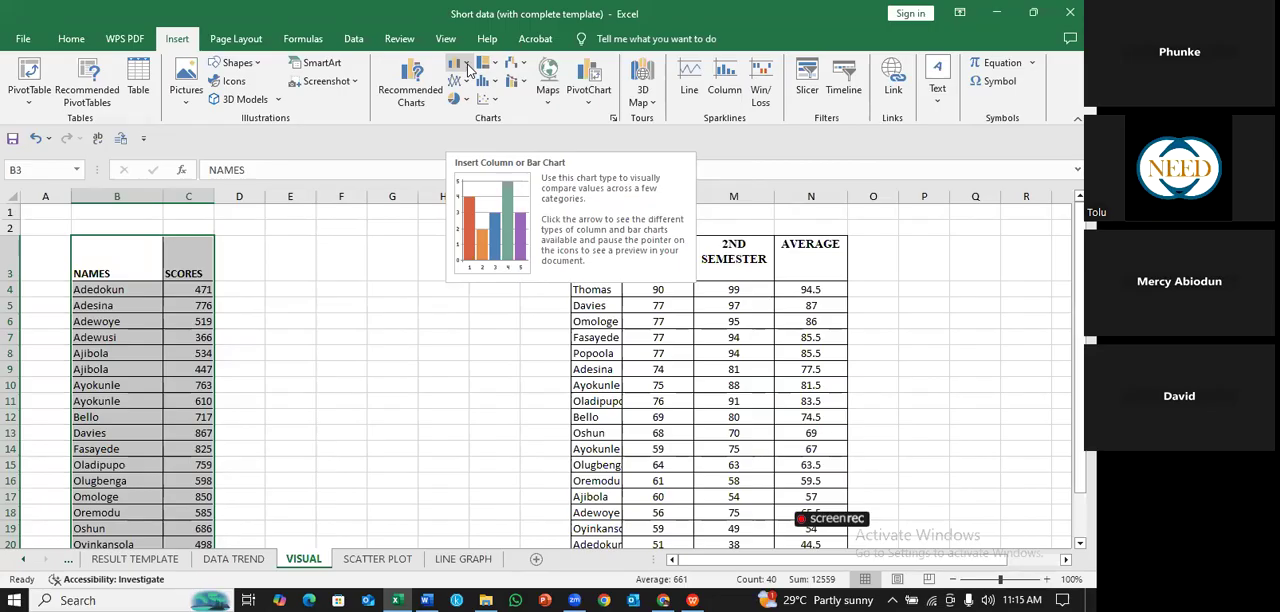
left_click(614, 118)
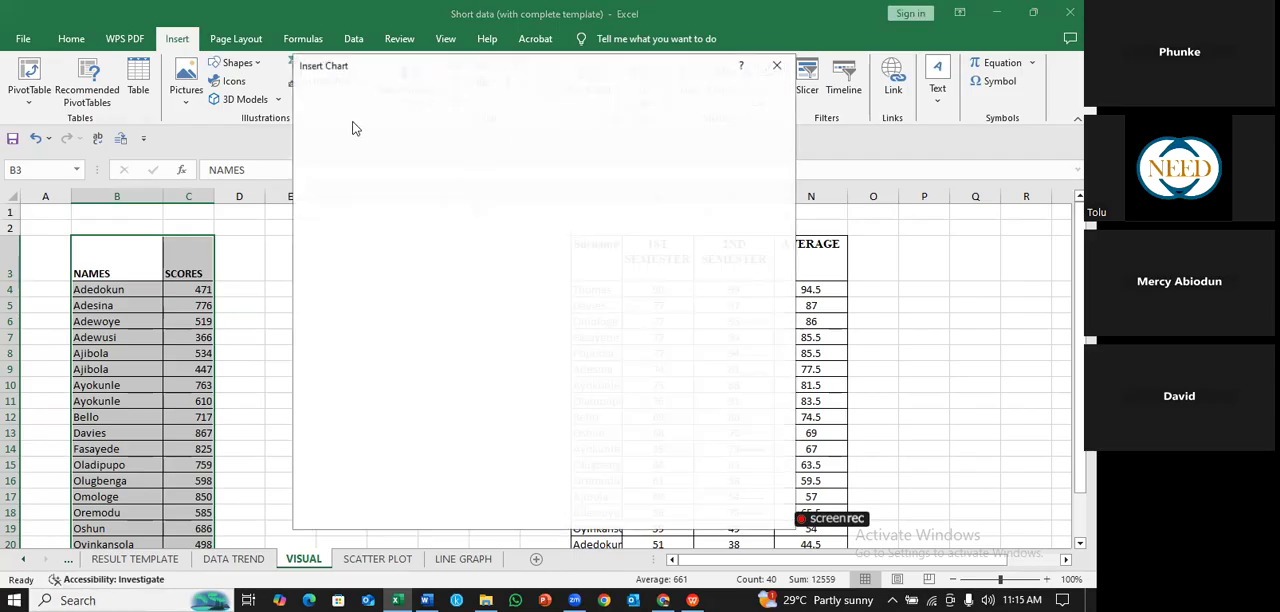
left_click(422, 92)
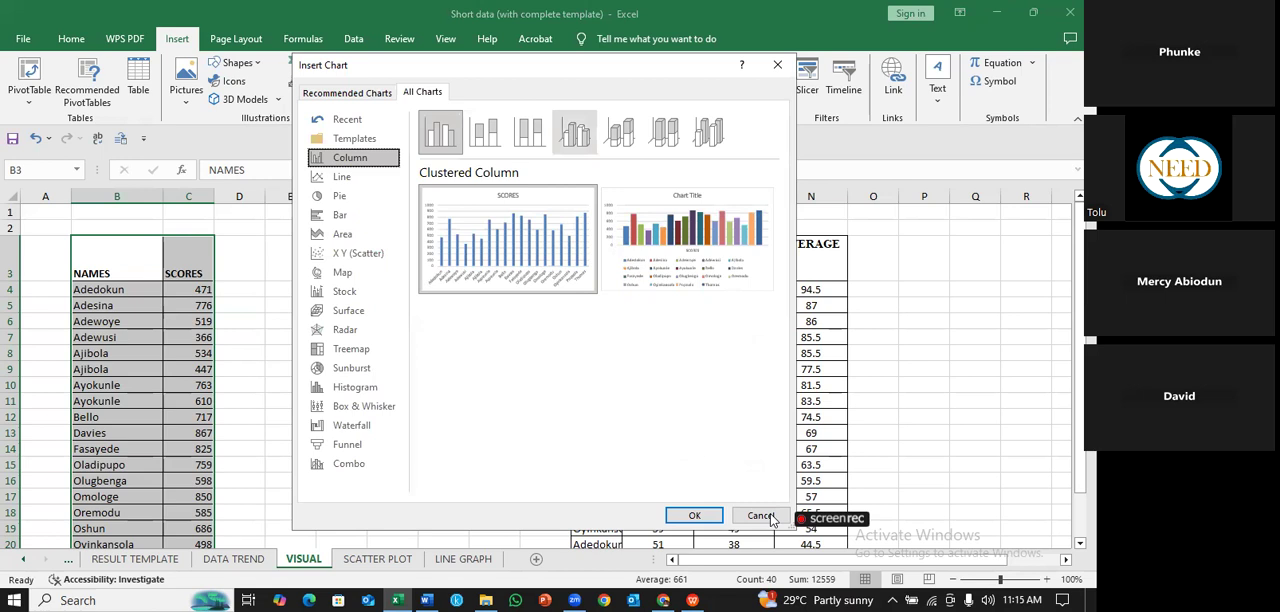
key("Escape")
left_click(458, 62)
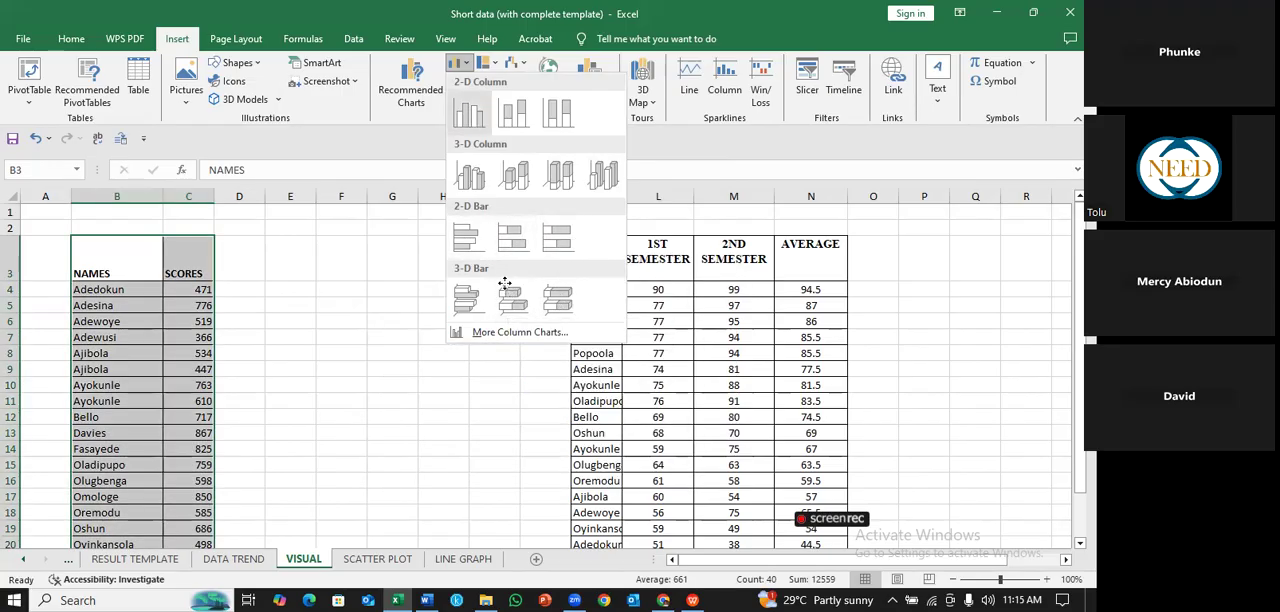
left_click(469, 113)
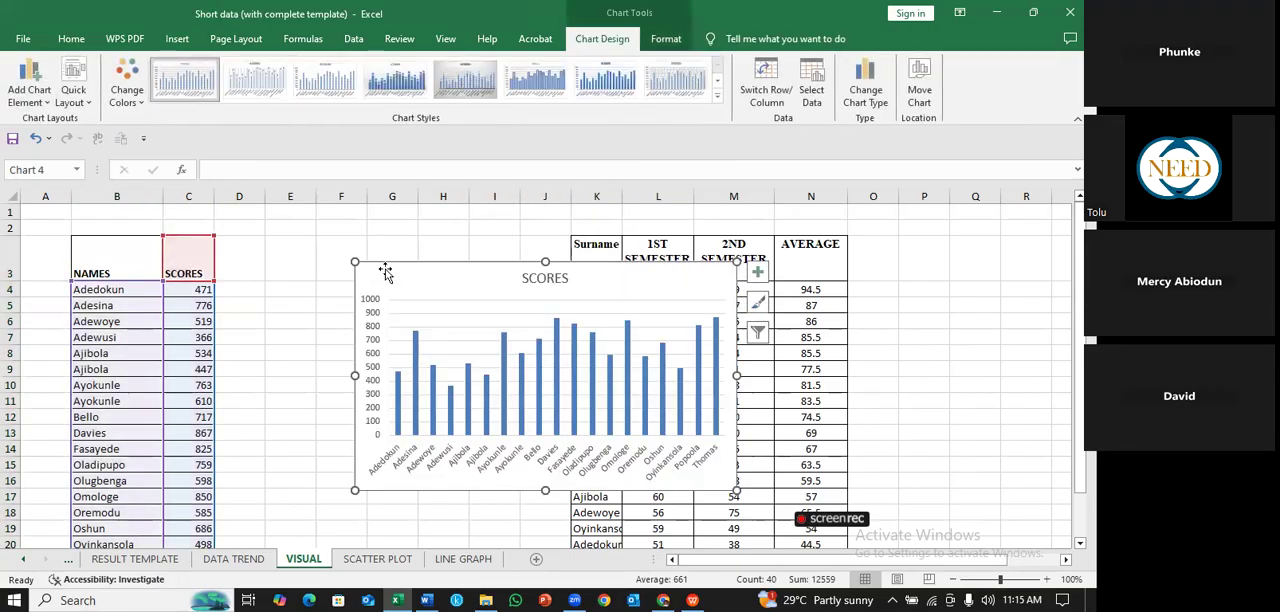
left_click_drag(505, 295, 211, 336)
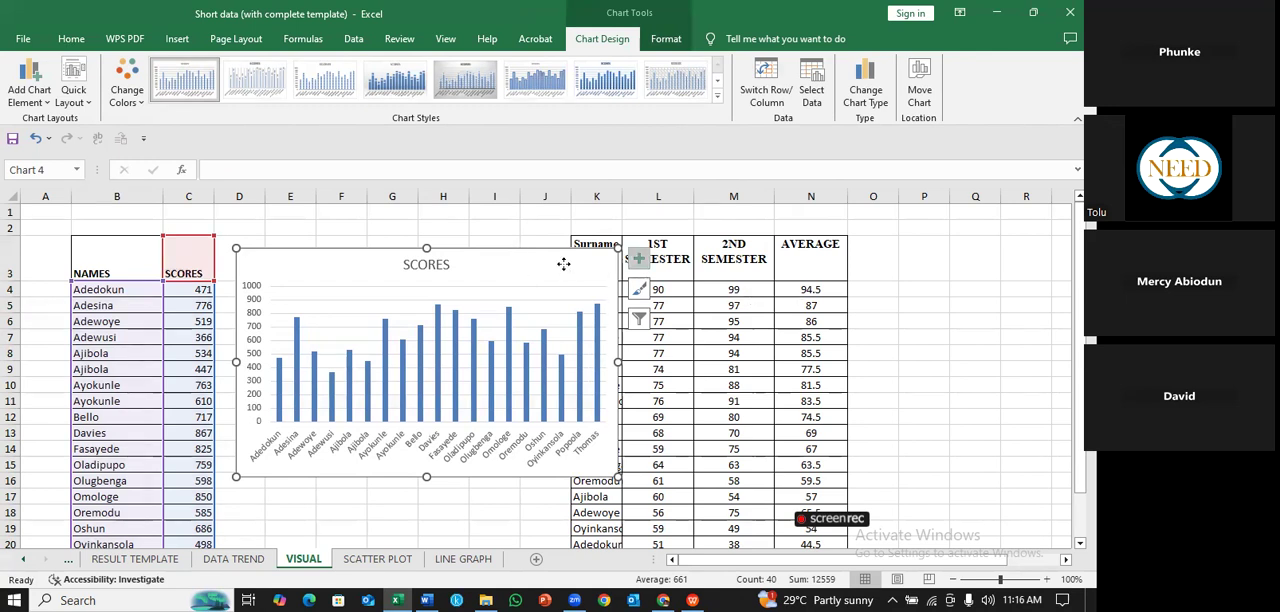
left_click_drag(611, 339, 666, 429)
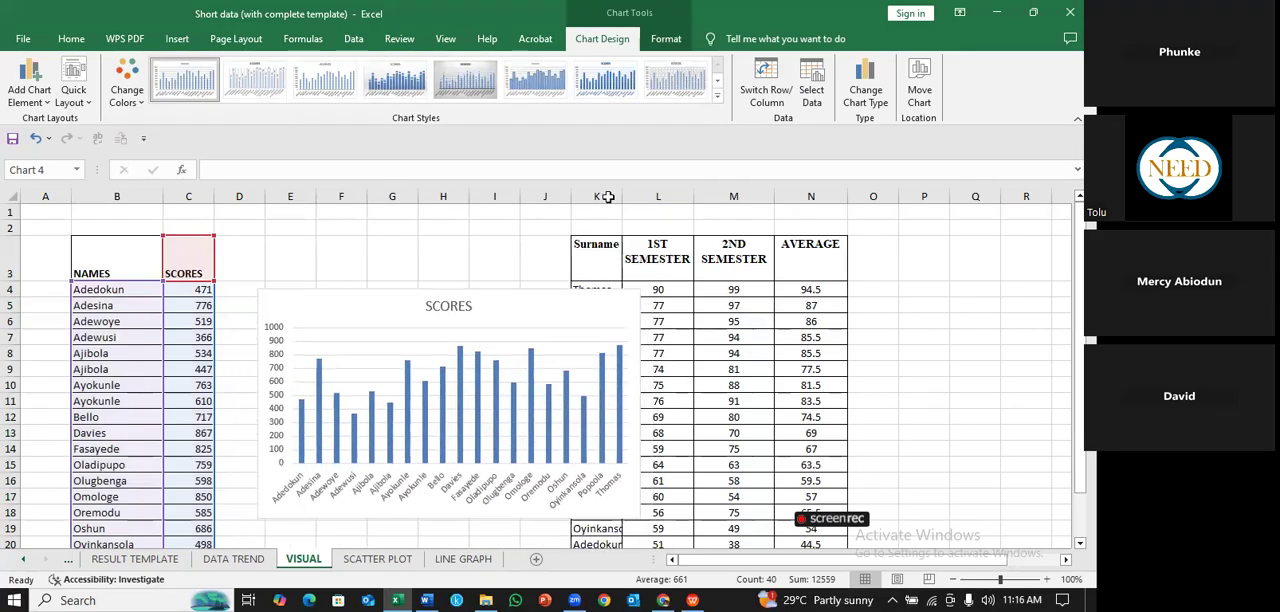
left_click_drag(597, 196, 811, 196)
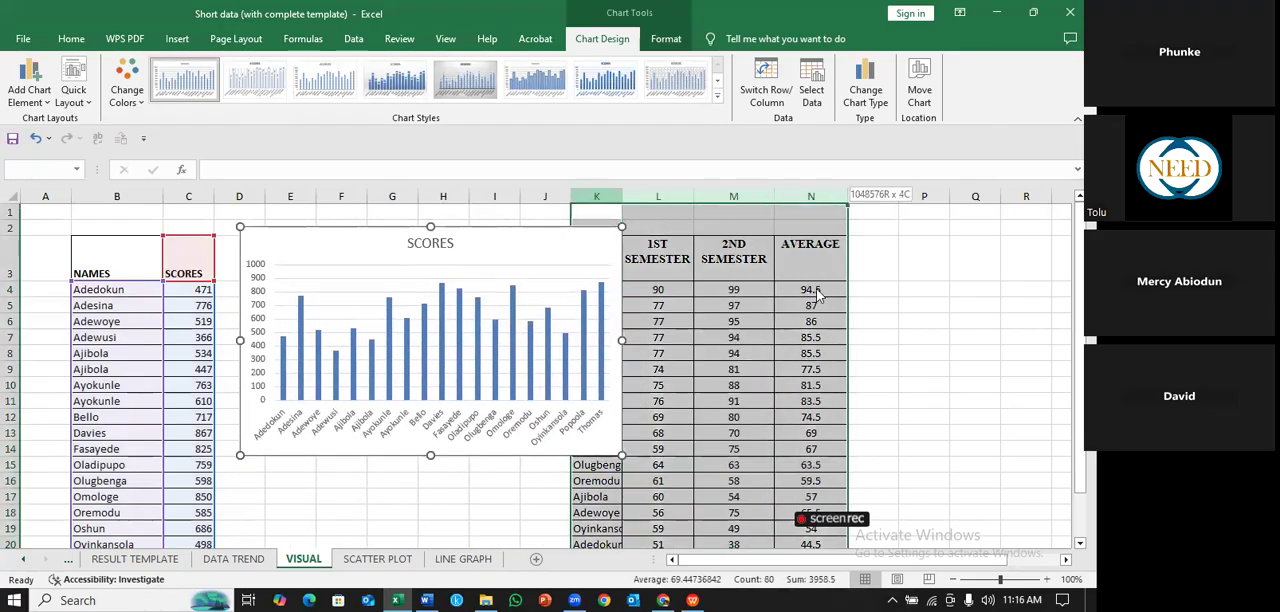
right_click(675, 243)
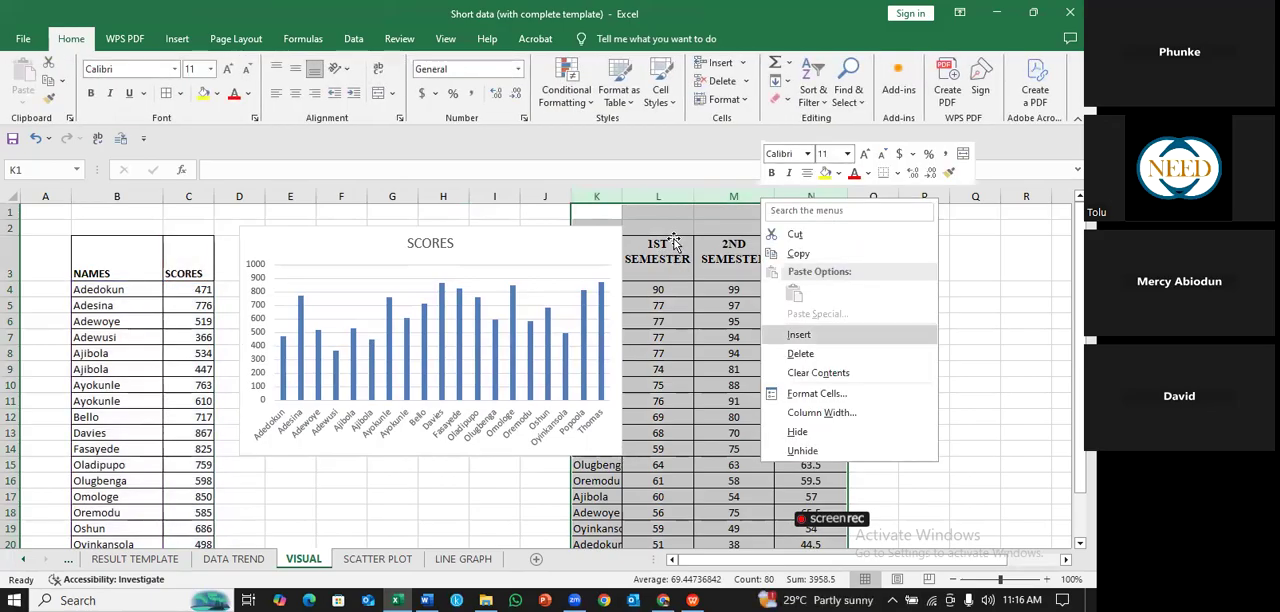
left_click(798, 334)
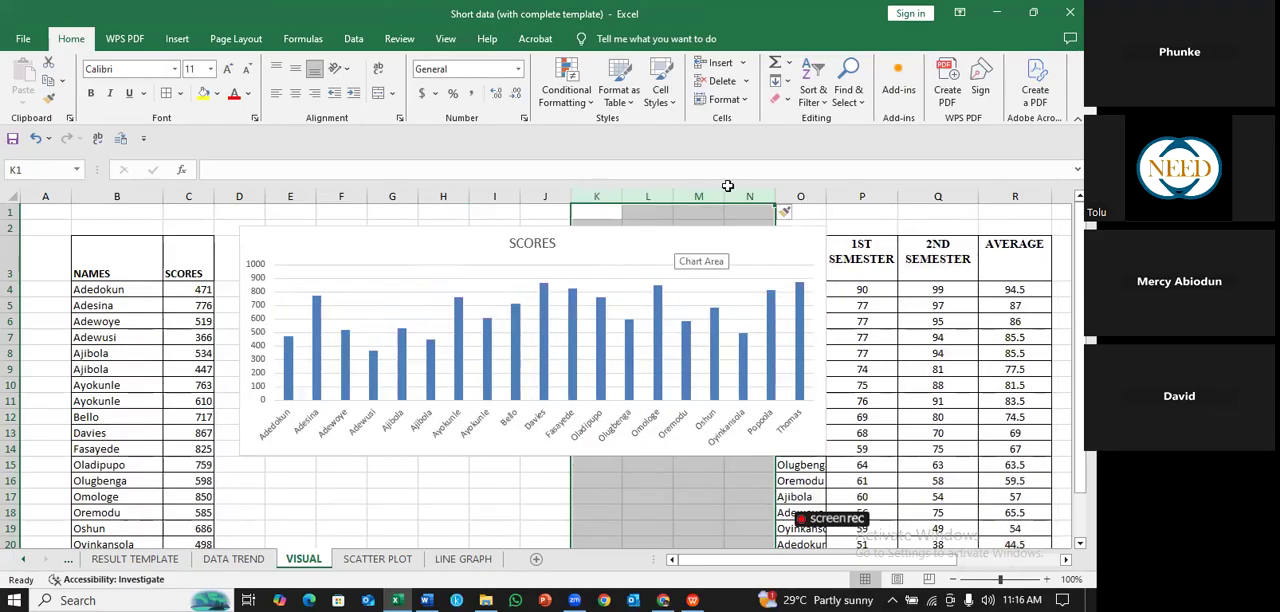
key("ctrl+z")
- Insert three blank columns at K:M before the Surname and semester table
left_click_drag(812, 316, 800, 345)
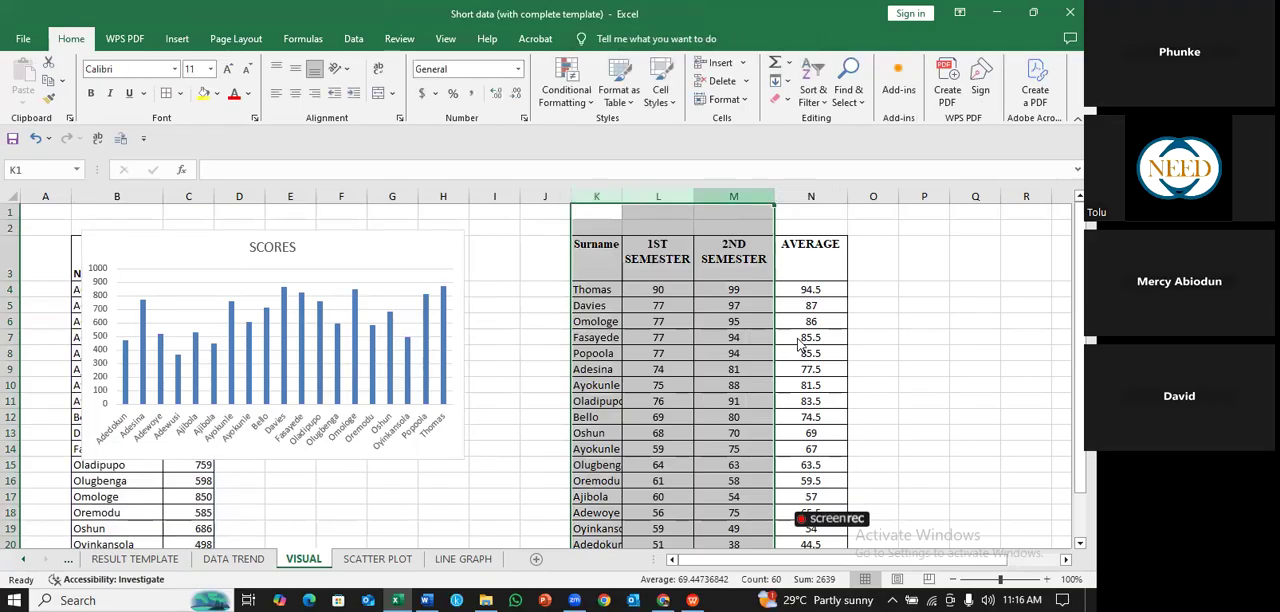
right_click(753, 198)
left_click(798, 341)
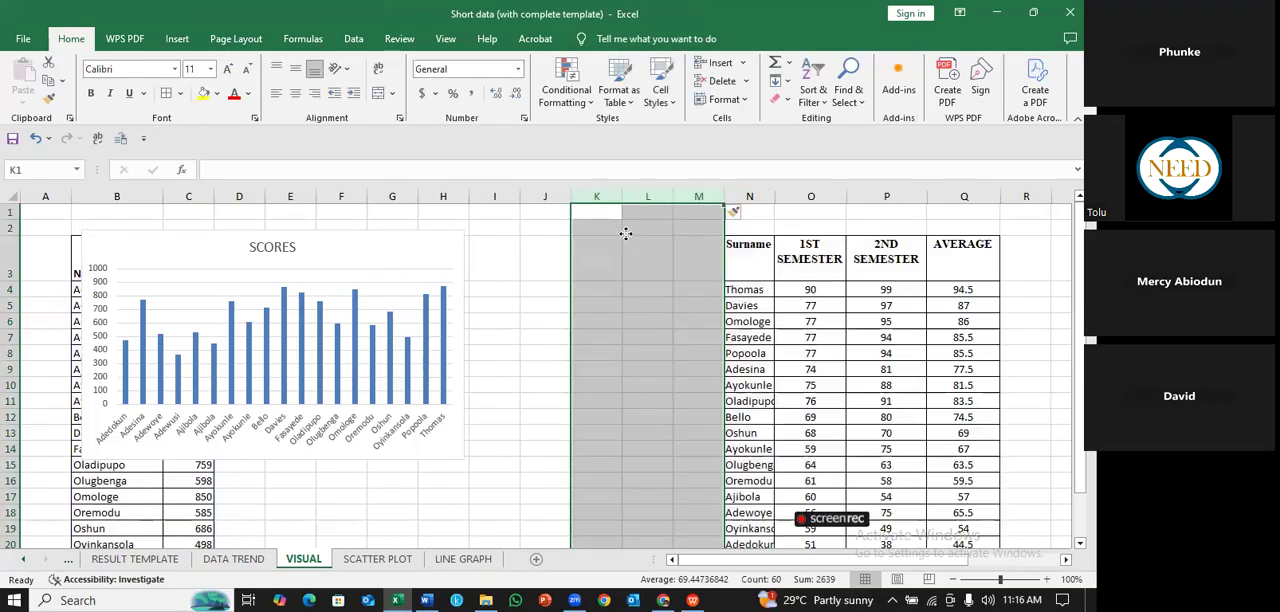
- Move the SCORES chart into the gap between the two tables, and enlarge it to span about columns D to L
left_click(600, 244)
left_click(578, 246)
left_click_drag(580, 238, 578, 259)
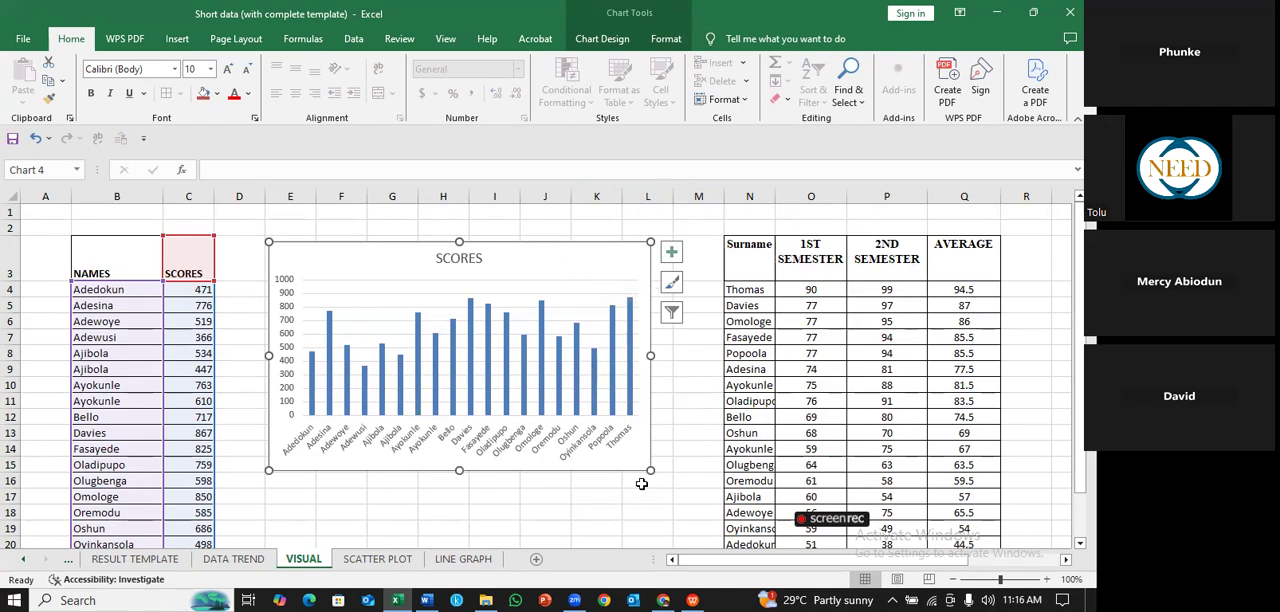
left_click_drag(649, 471, 716, 489)
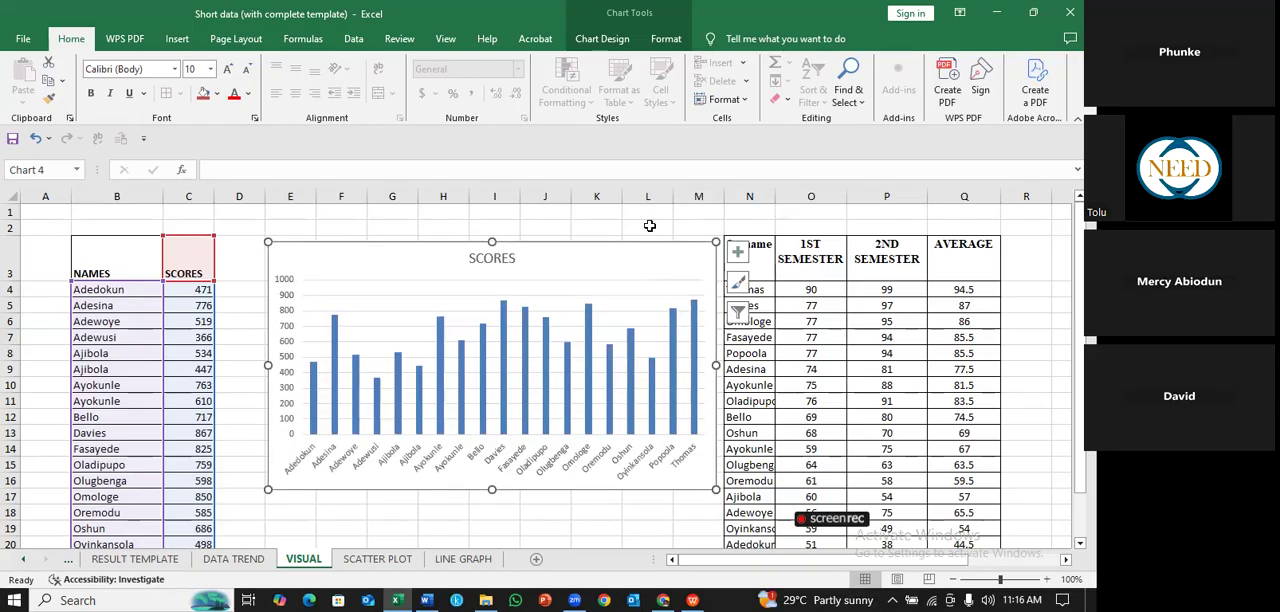
left_click_drag(635, 263, 600, 258)
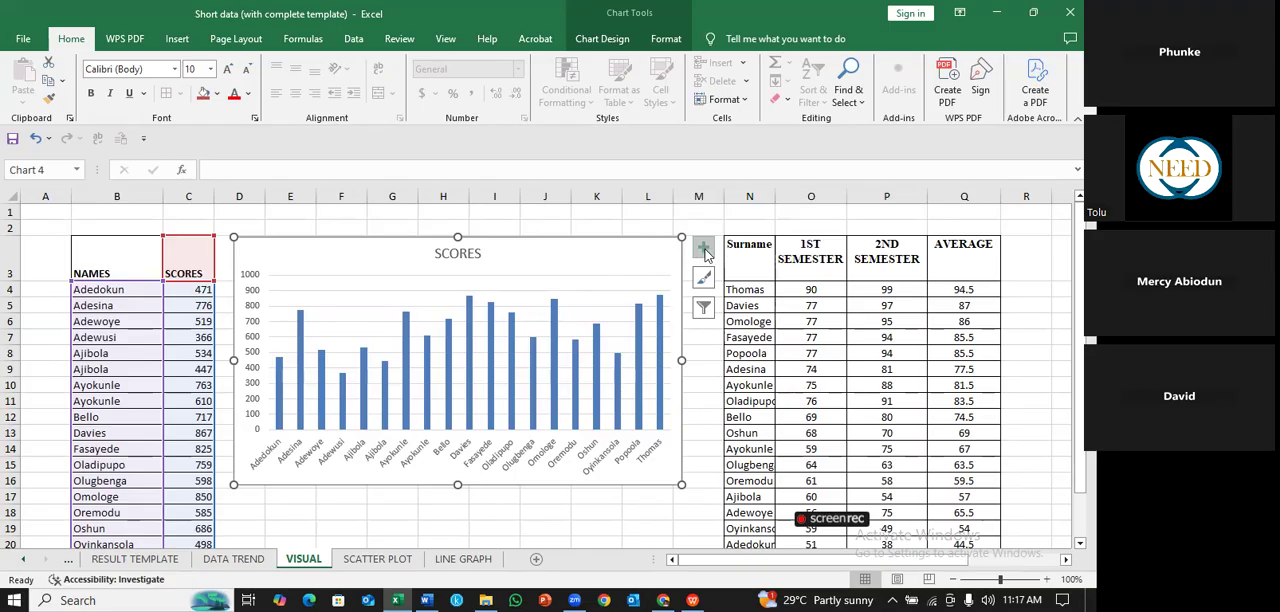
- Hide the axes of the SCORES chart to view the bars without them, and turn the axes back on
left_click(703, 250)
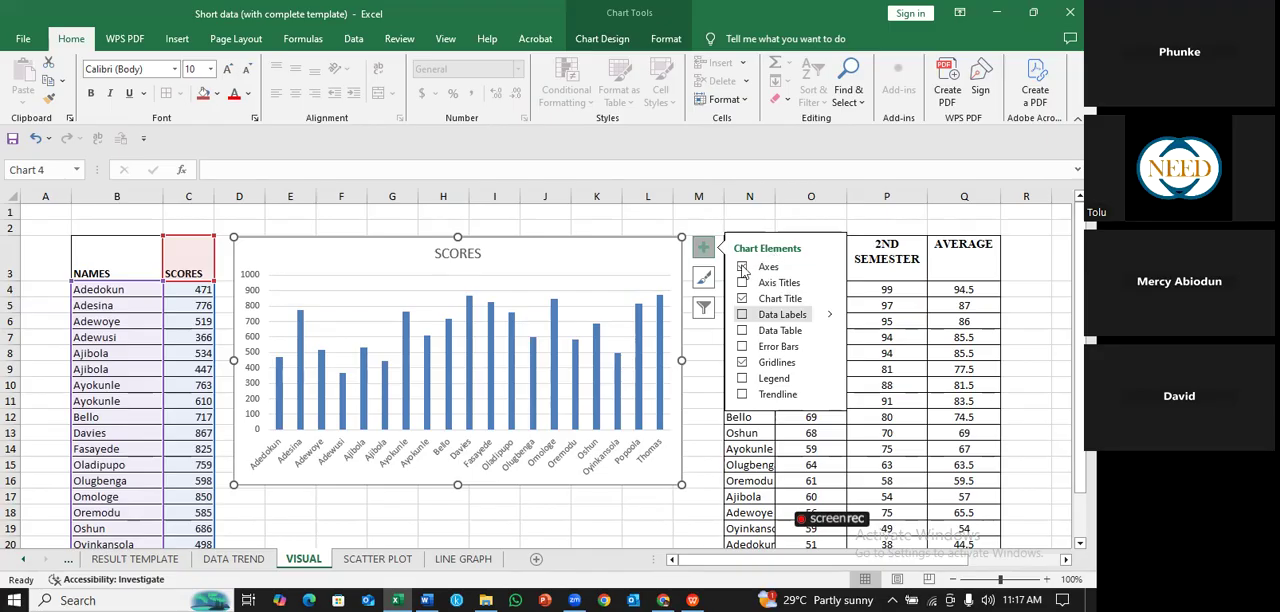
left_click(742, 267)
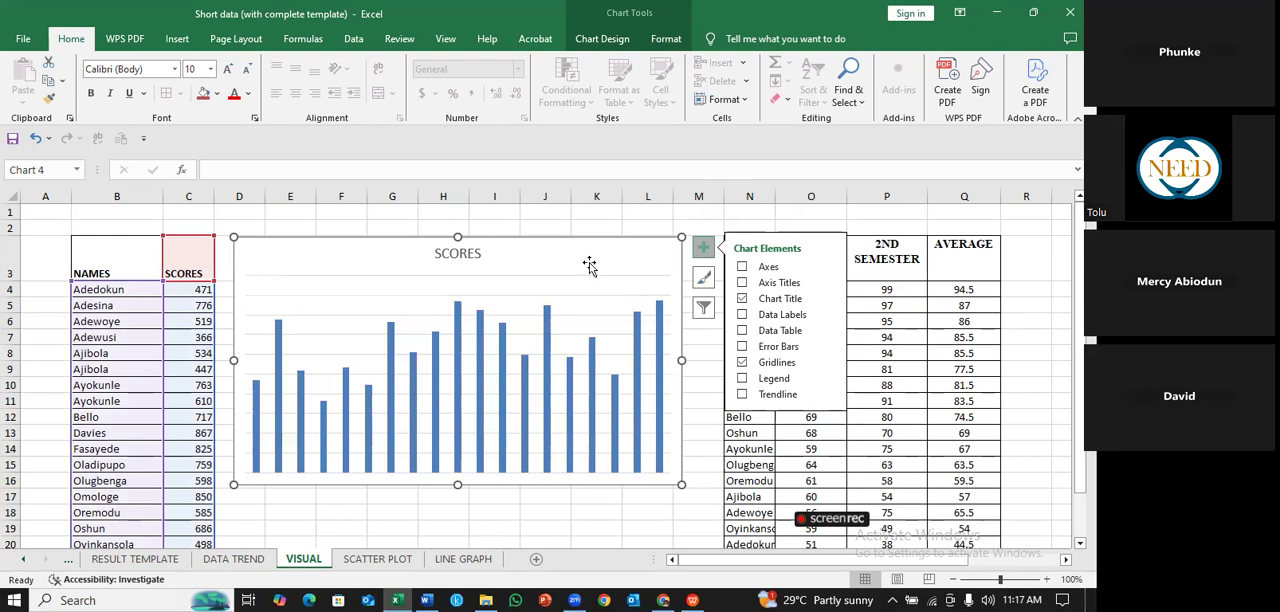
key("Escape")
key("Escape")
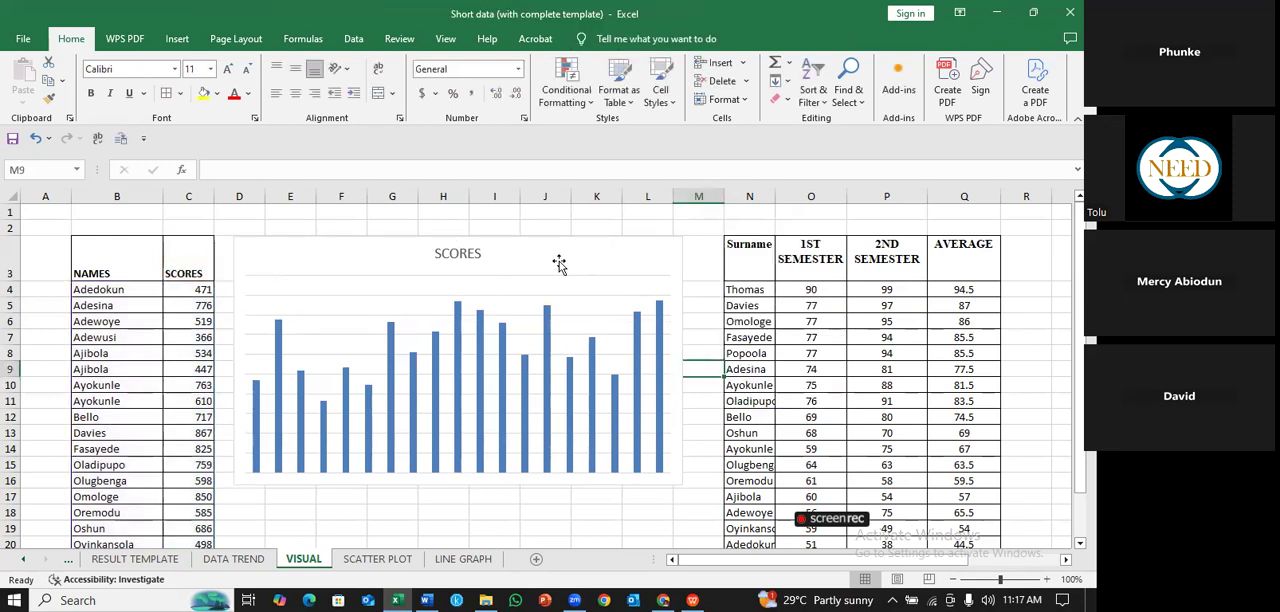
left_click(668, 256)
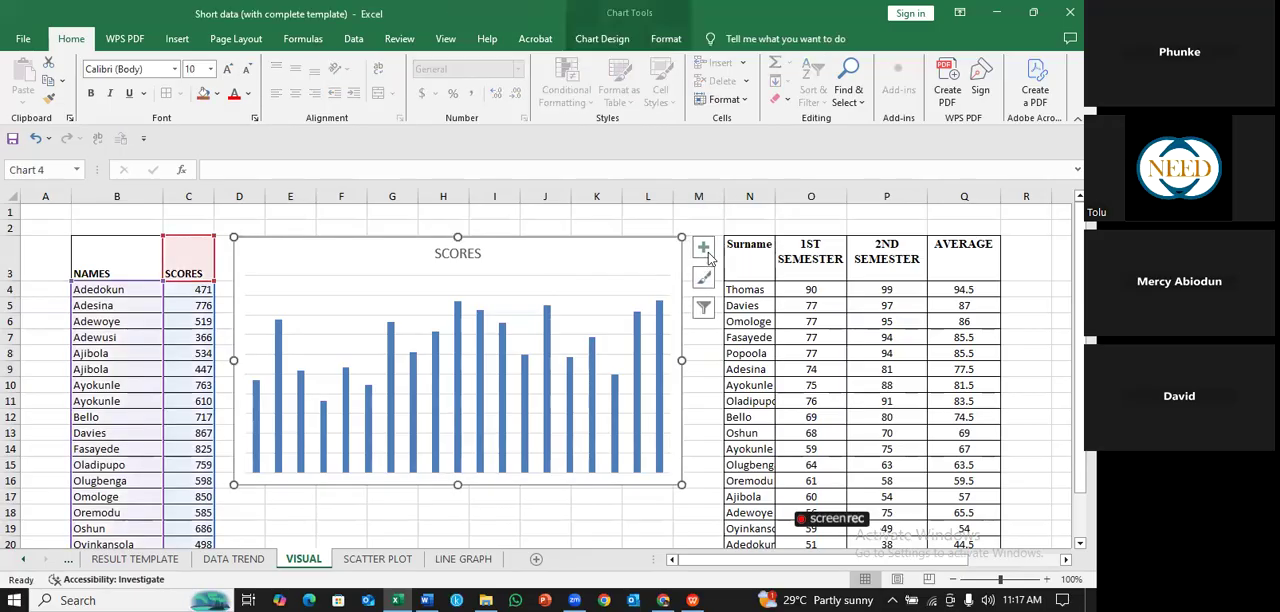
left_click(703, 249)
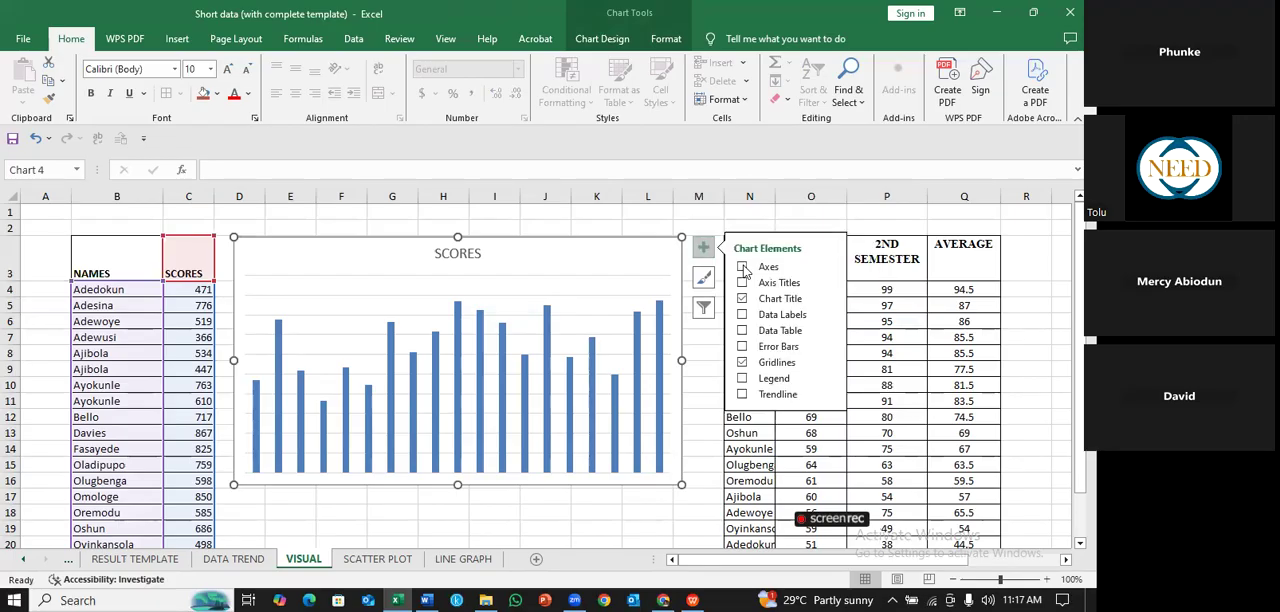
left_click(743, 268)
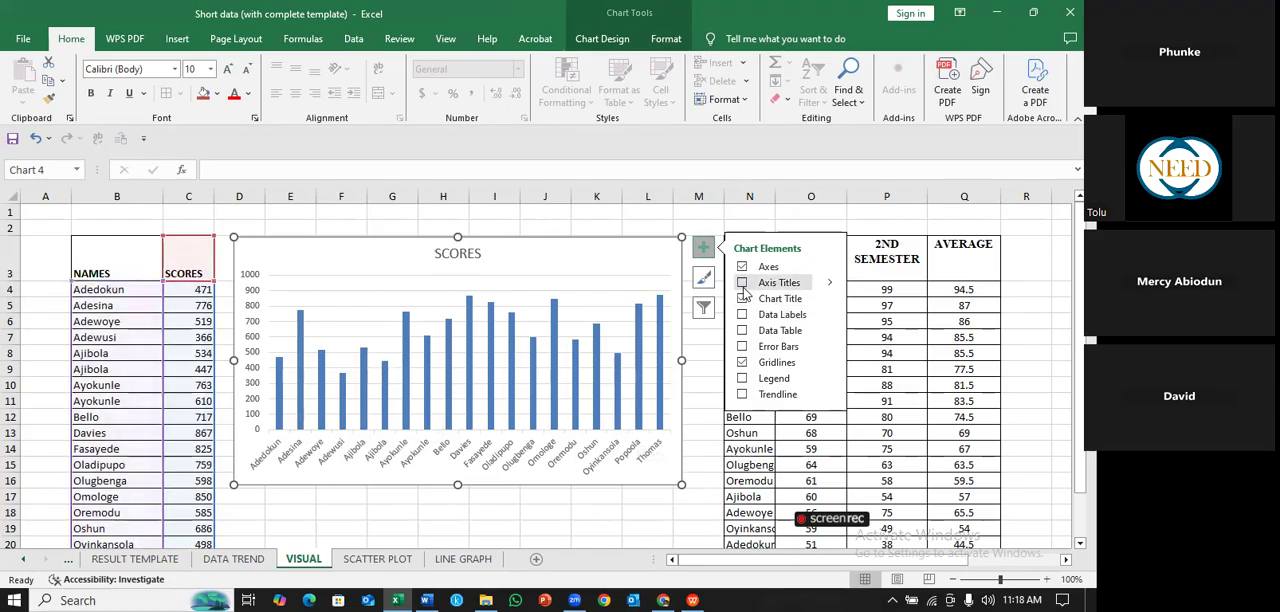
- Add axis titles to the chart, naming the vertical axis SCORES and the horizontal axis STUDENTS
left_click(775, 285)
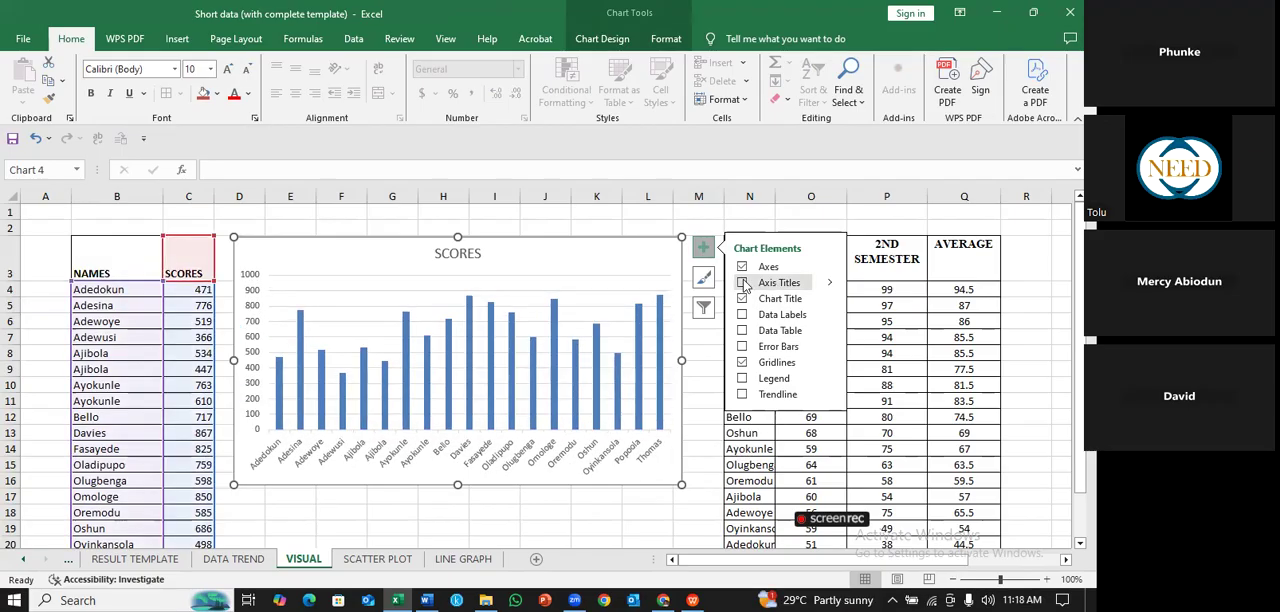
left_click(745, 285)
left_click(743, 284)
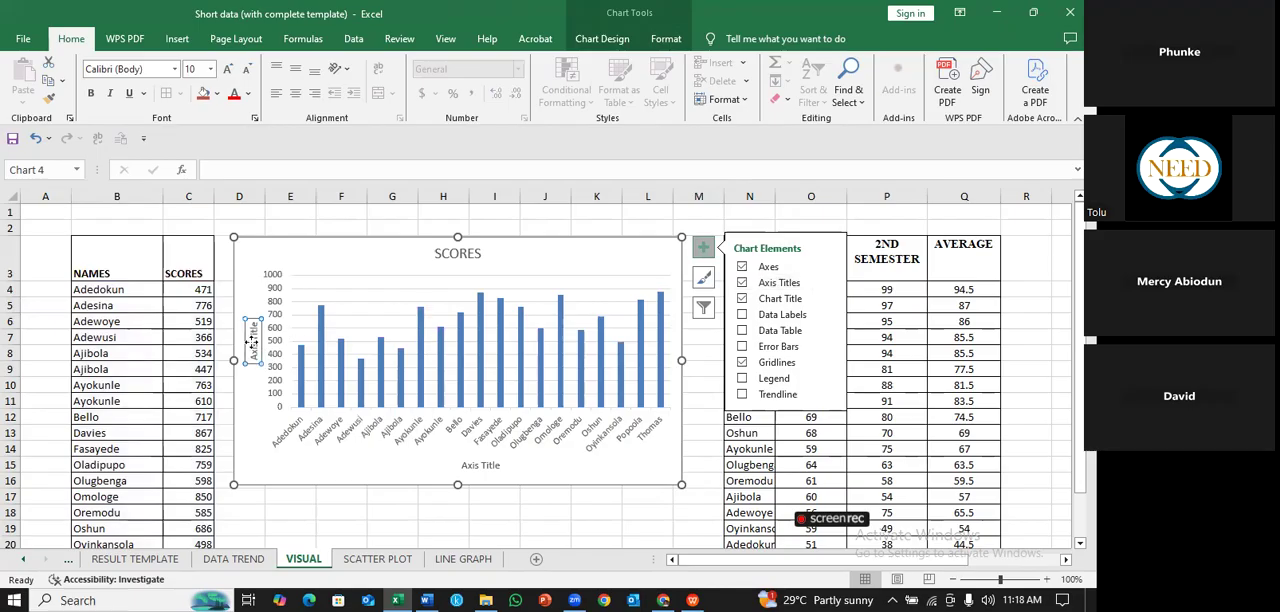
left_click(254, 344)
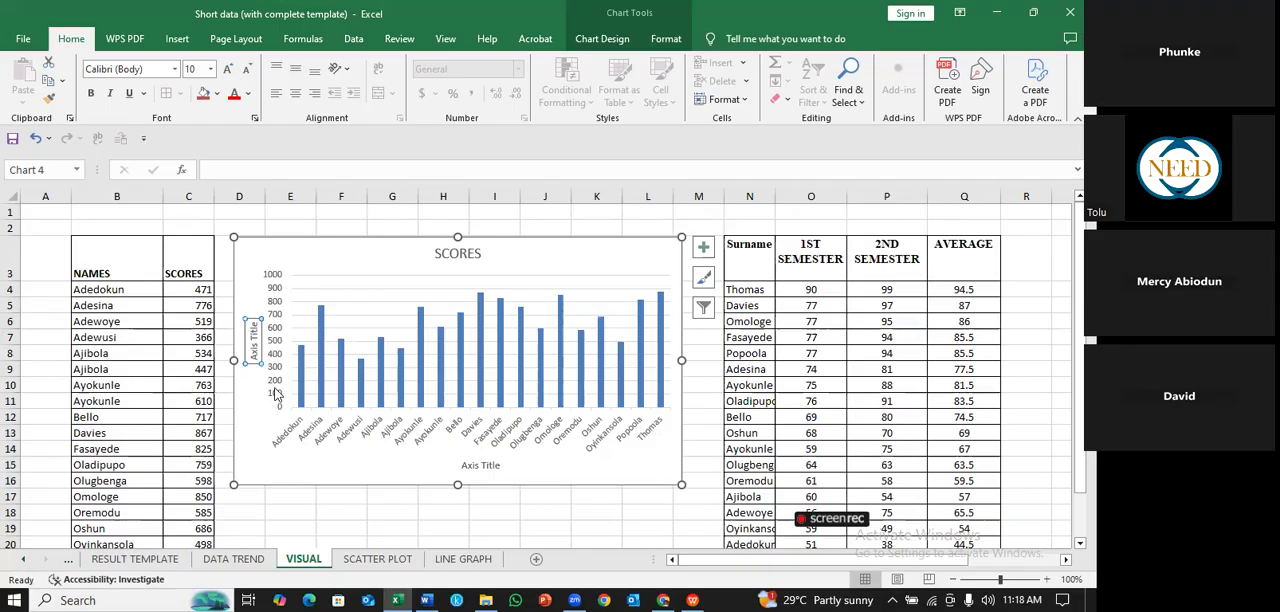
left_click(270, 408)
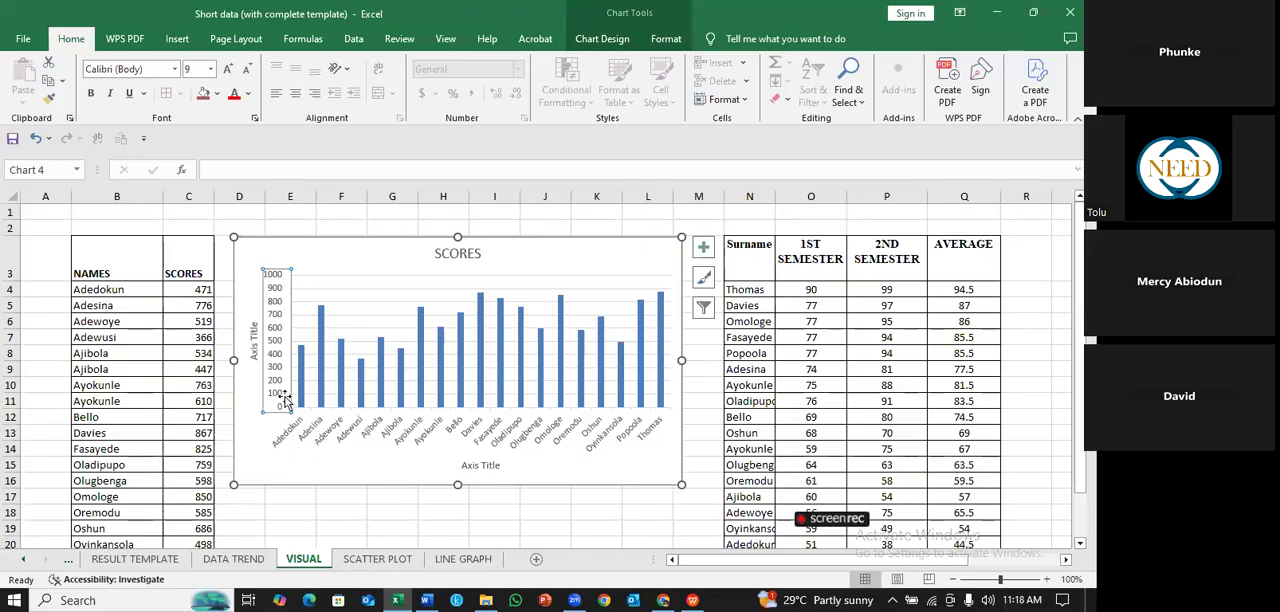
left_click(255, 353)
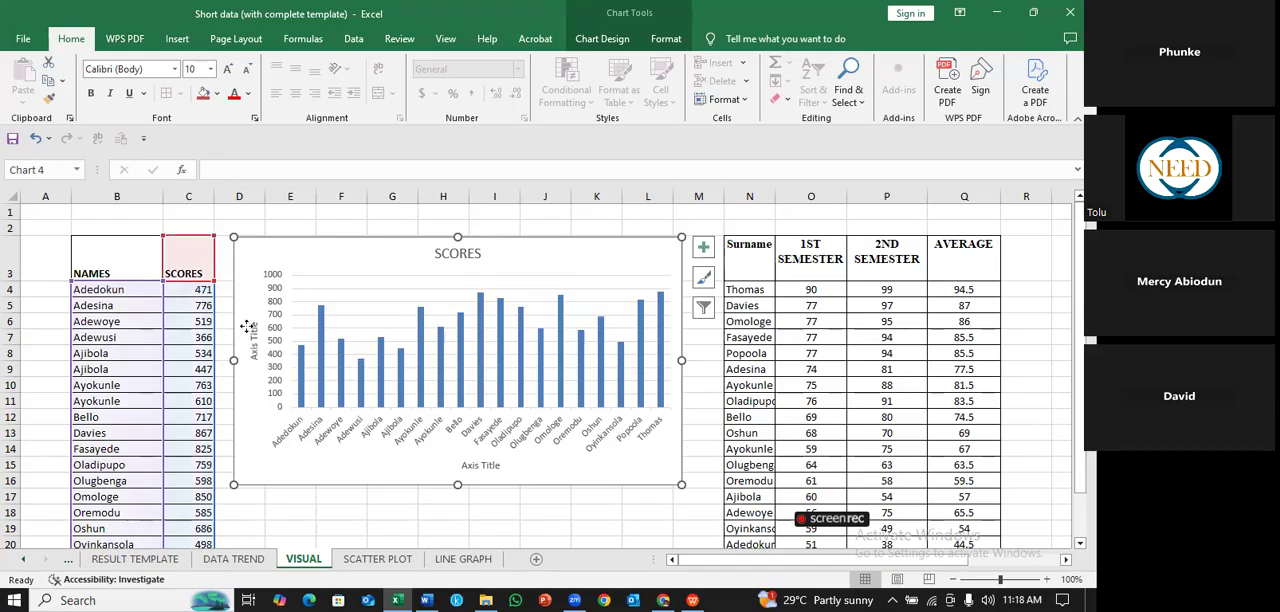
left_click(247, 327)
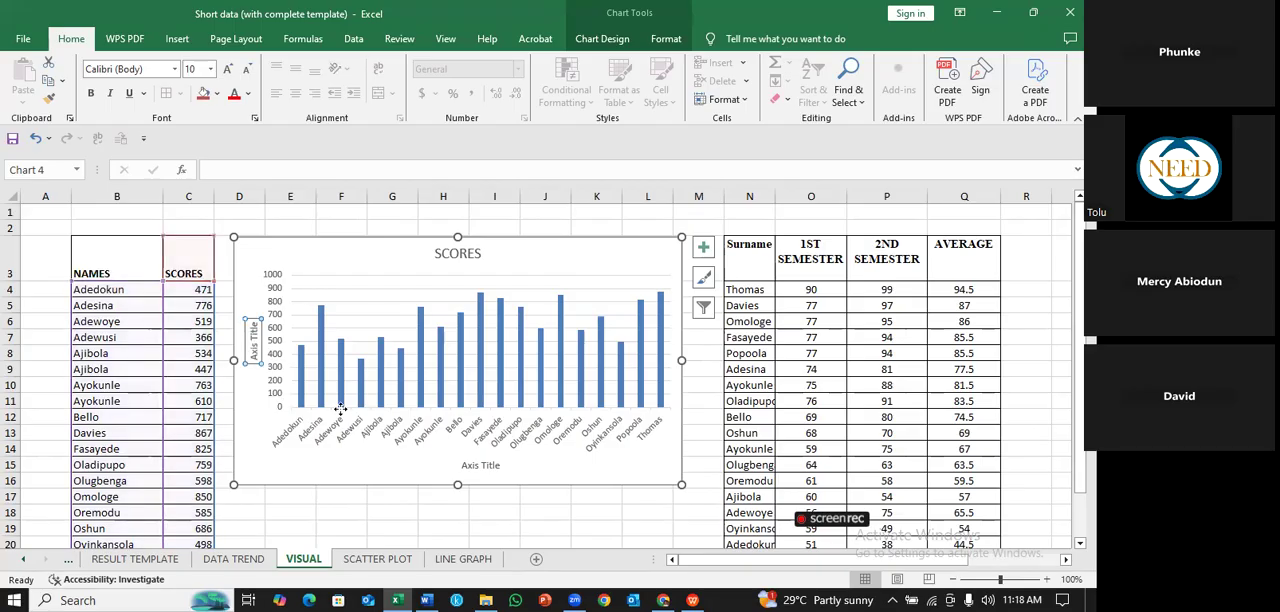
double_click(463, 468)
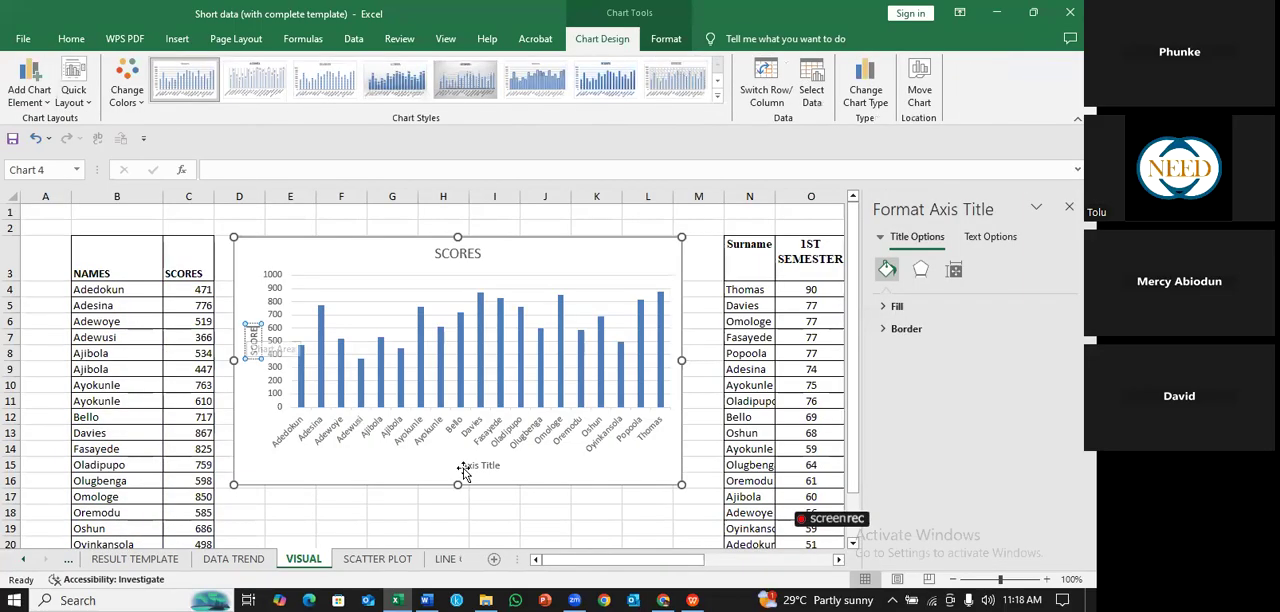
- Remove the chart title from the student scores column chart
left_click(704, 247)
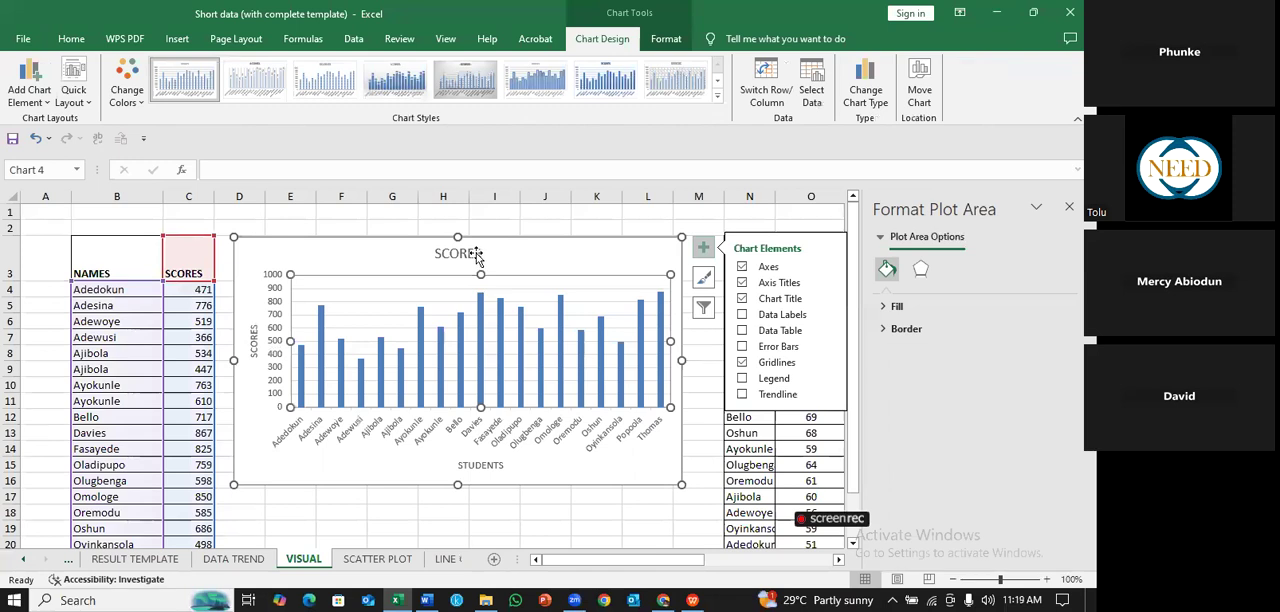
left_click(742, 298)
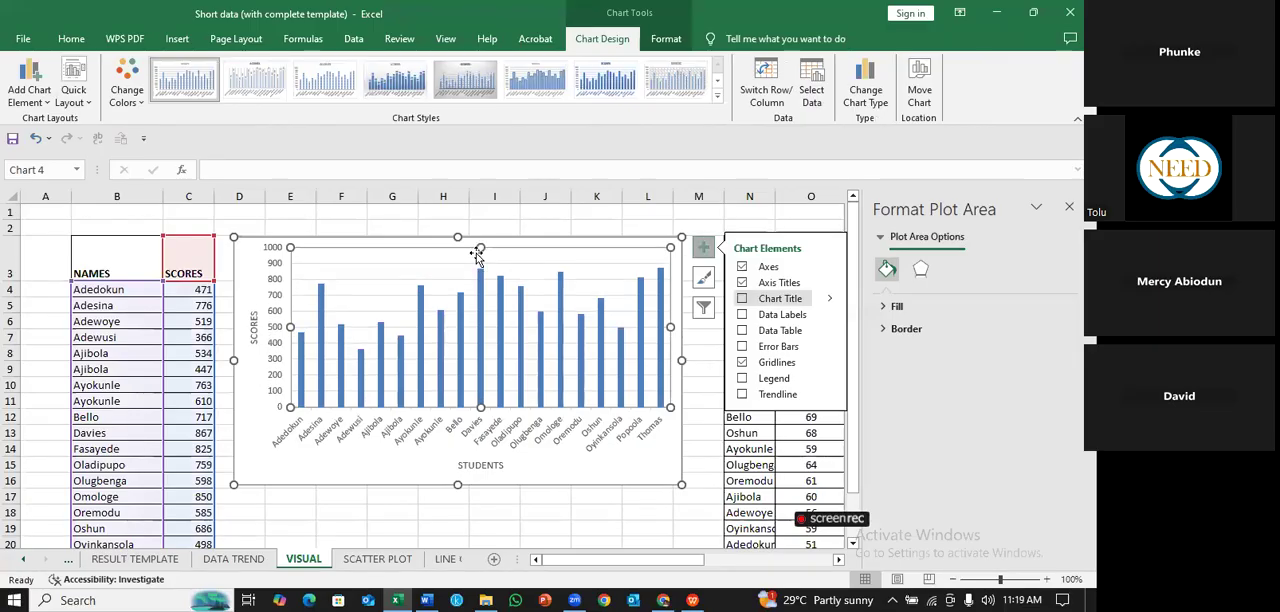